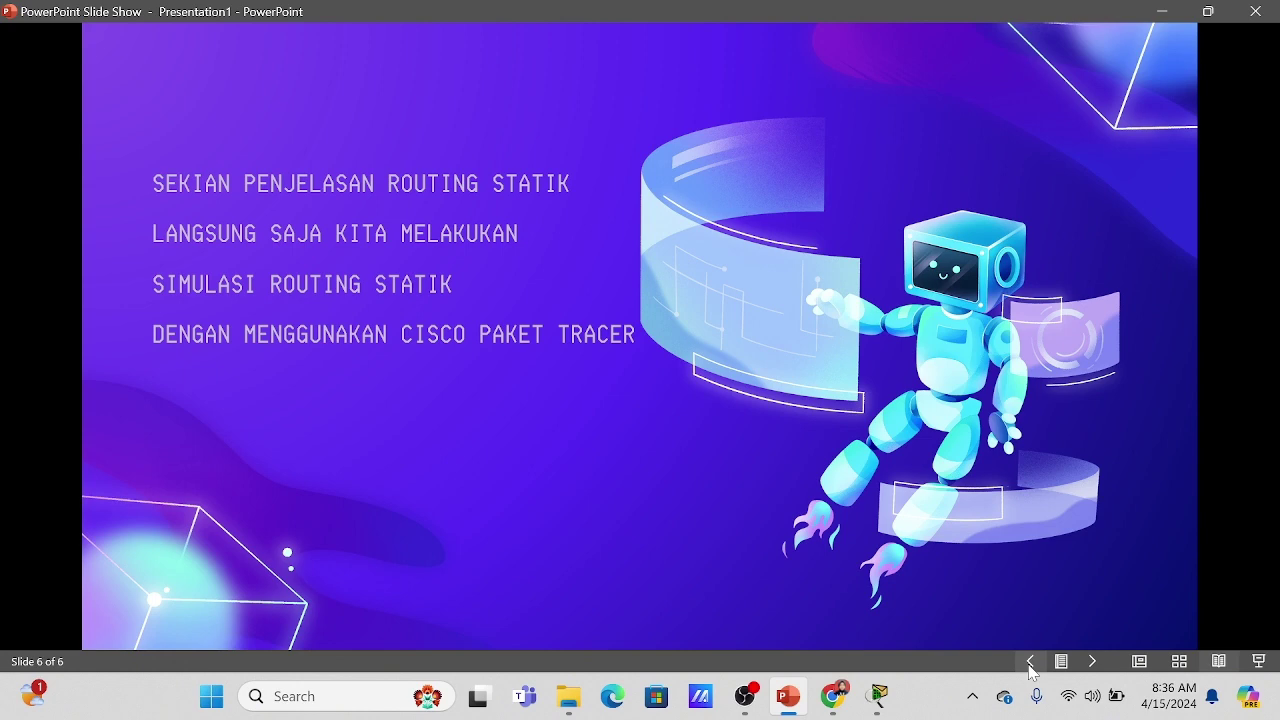
Switch to Chrome and review the static routing article's network topology, experiment steps and per-router routing table.
click(836, 700)
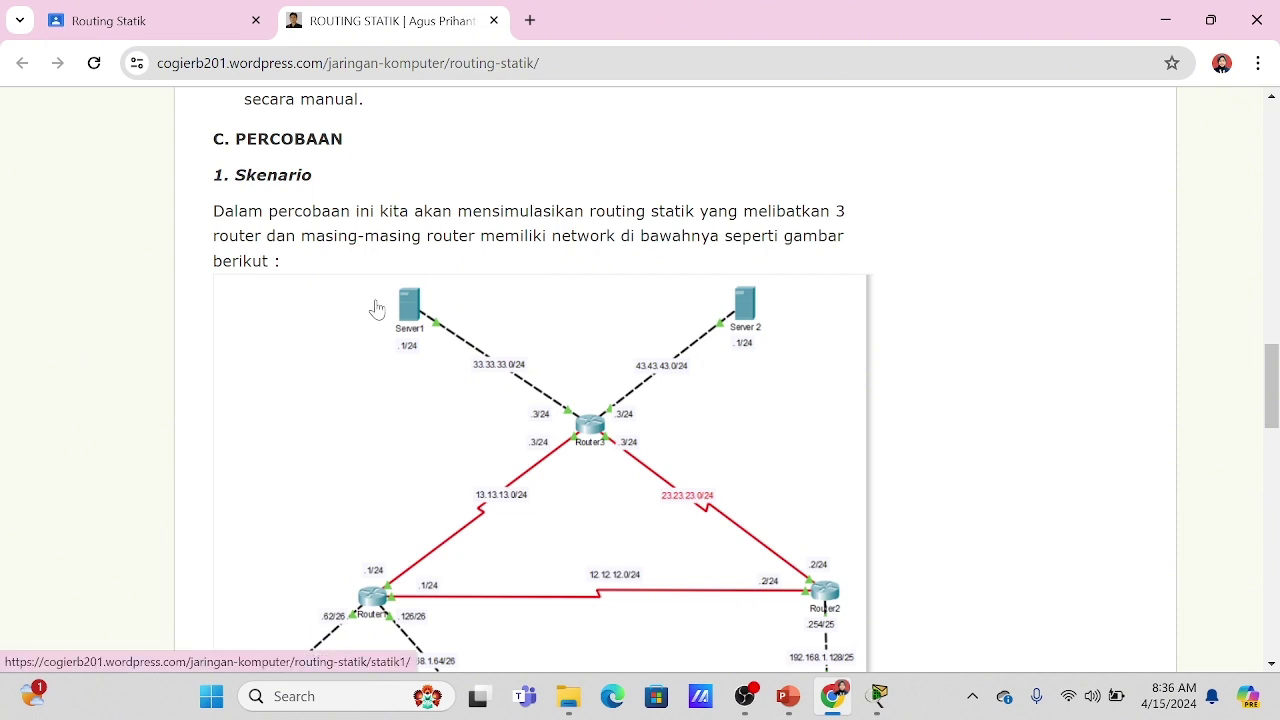
scroll(376, 308, down, 2)
scroll(376, 308, down, 1)
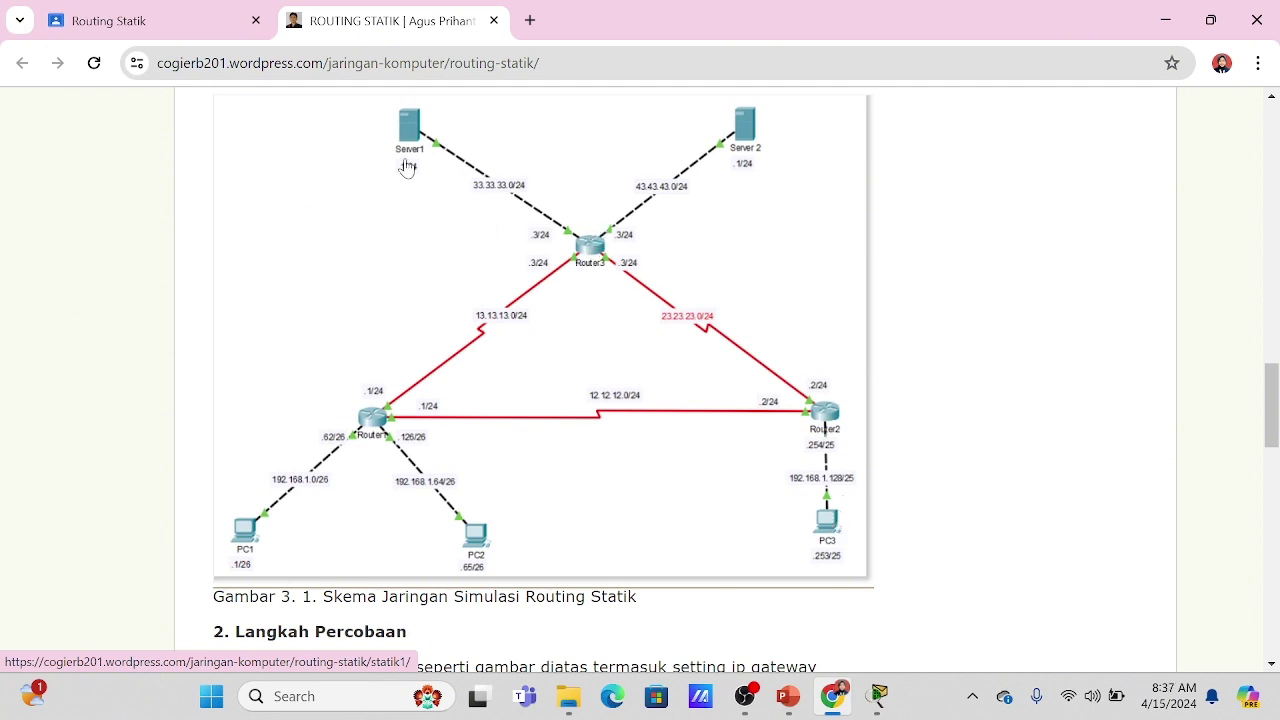
scroll(613, 316, down, 3)
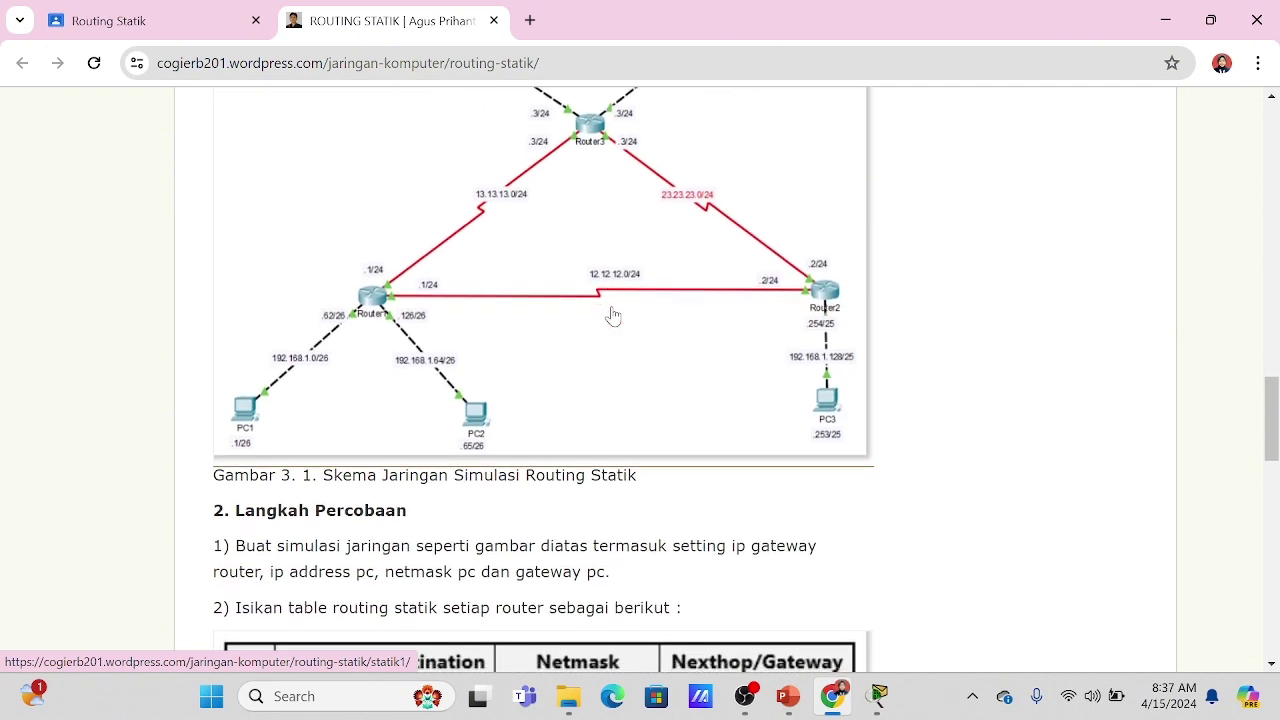
scroll(615, 313, down, 1)
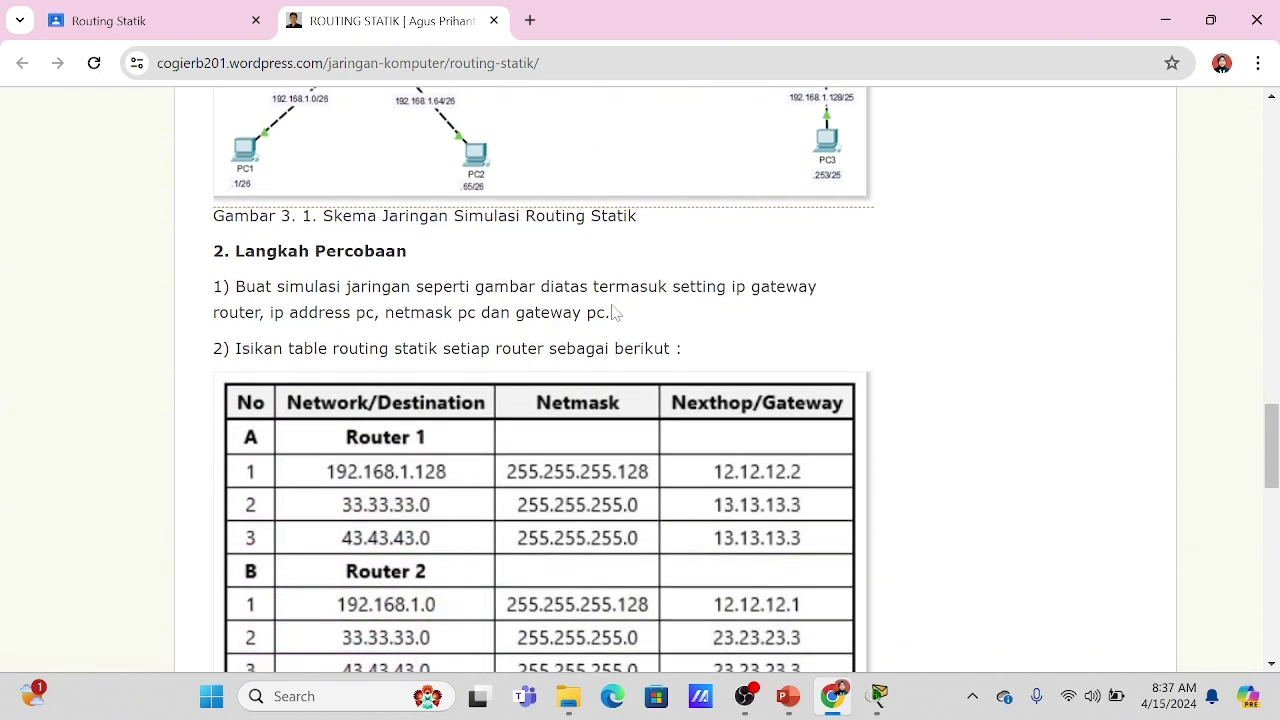
scroll(615, 313, down, 1)
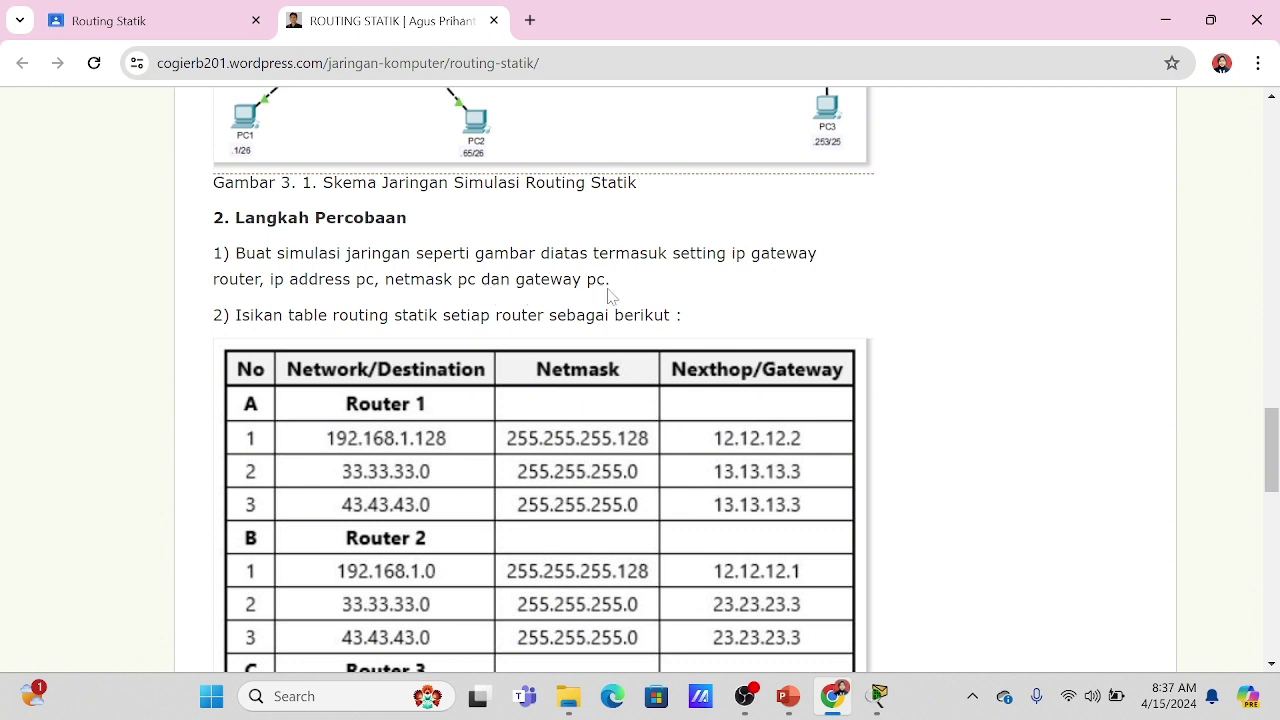
Switch to Cisco Packet Tracer and inspect the static routes configured on Router1.
click(875, 700)
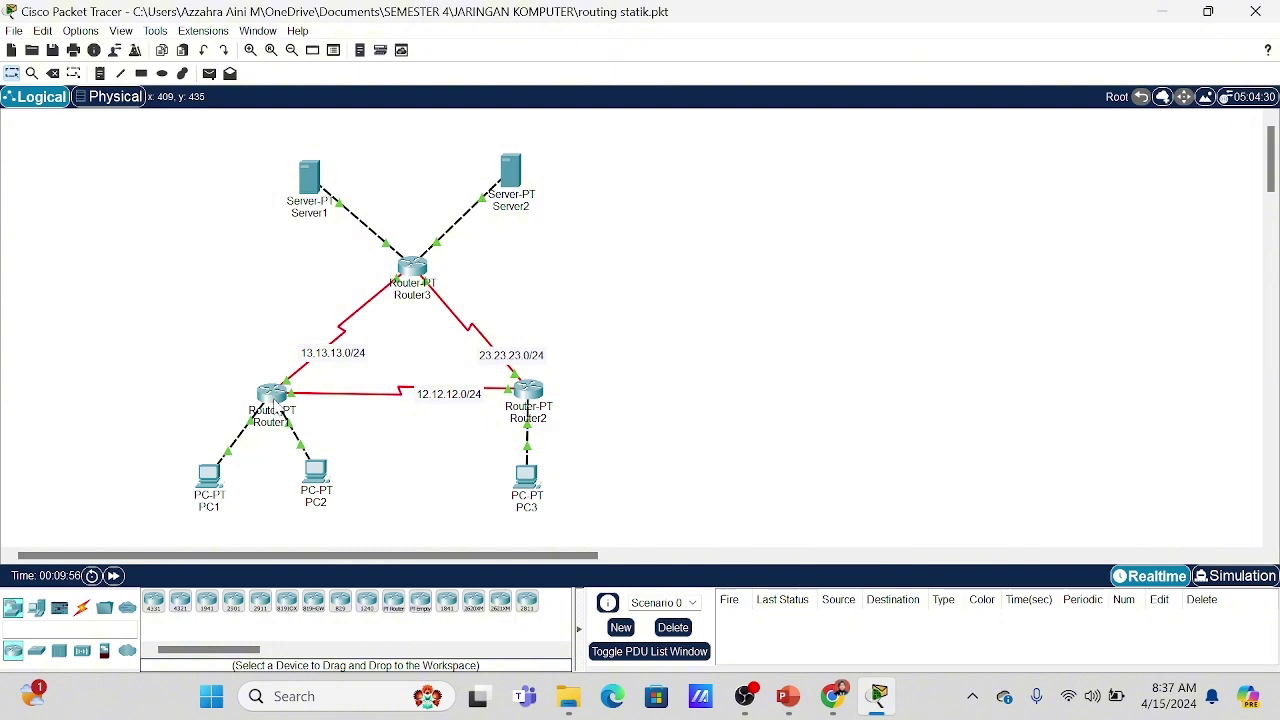
click(276, 405)
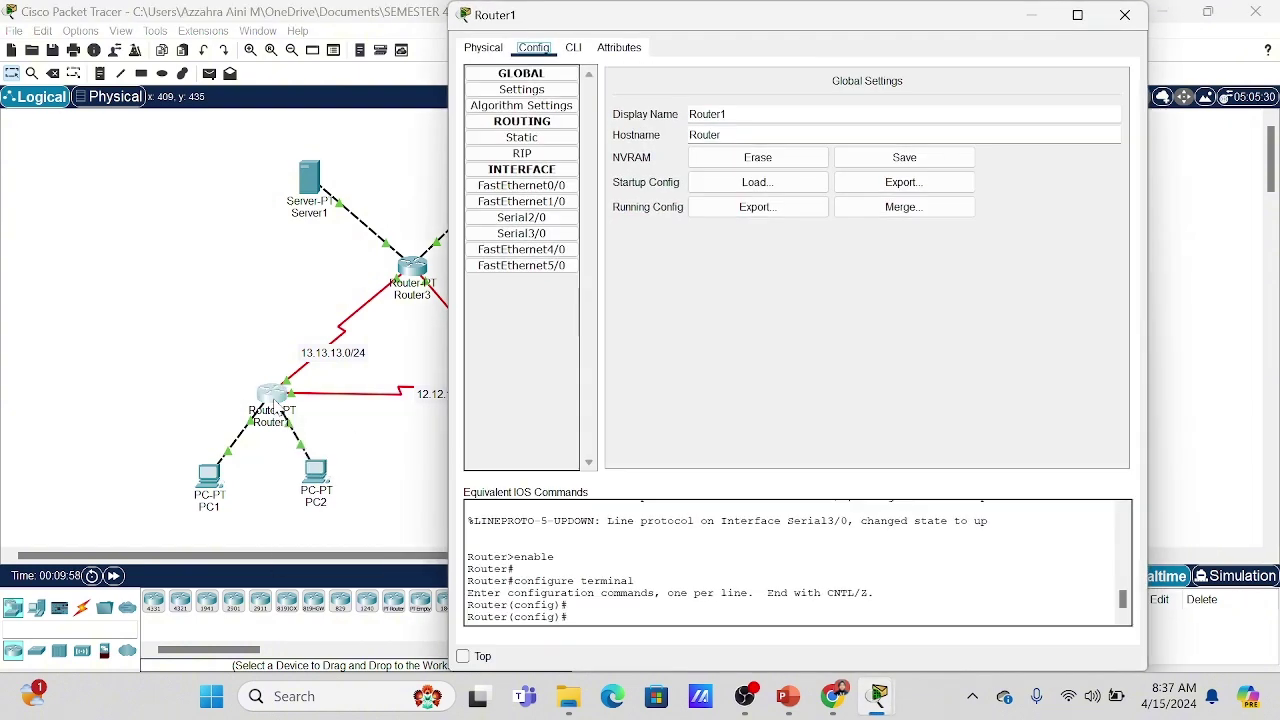
click(522, 138)
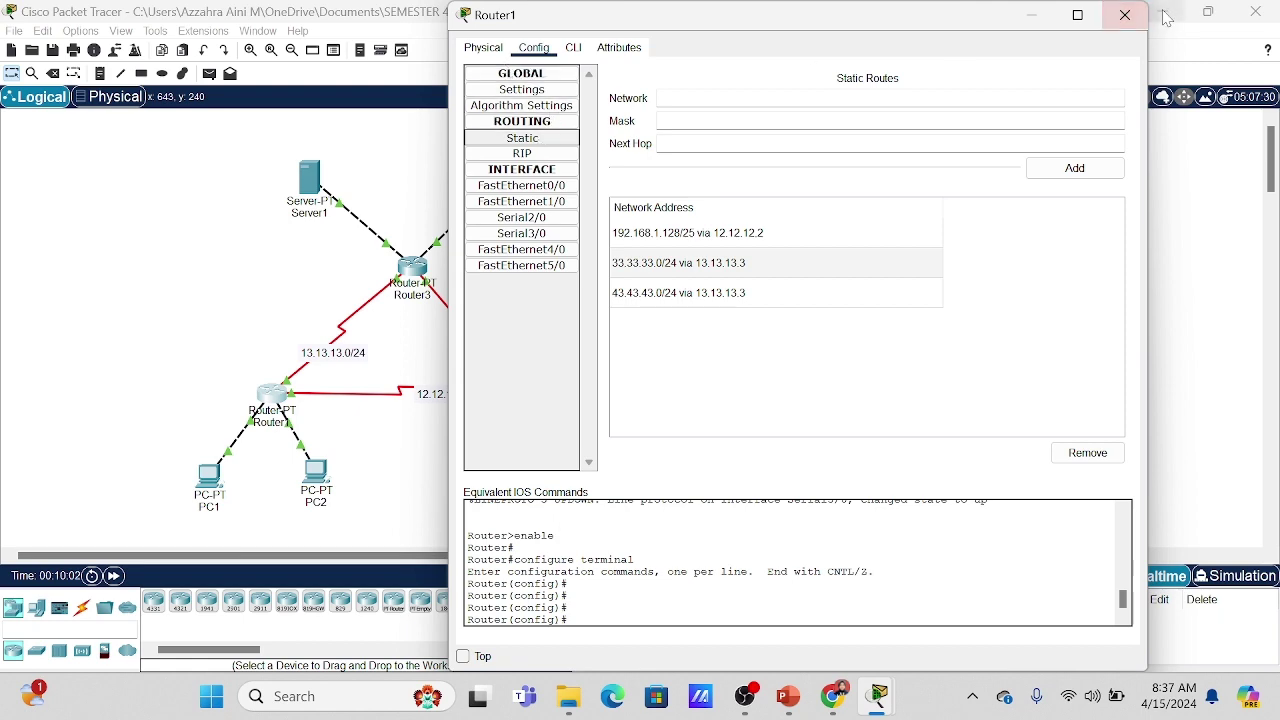
click(1125, 15)
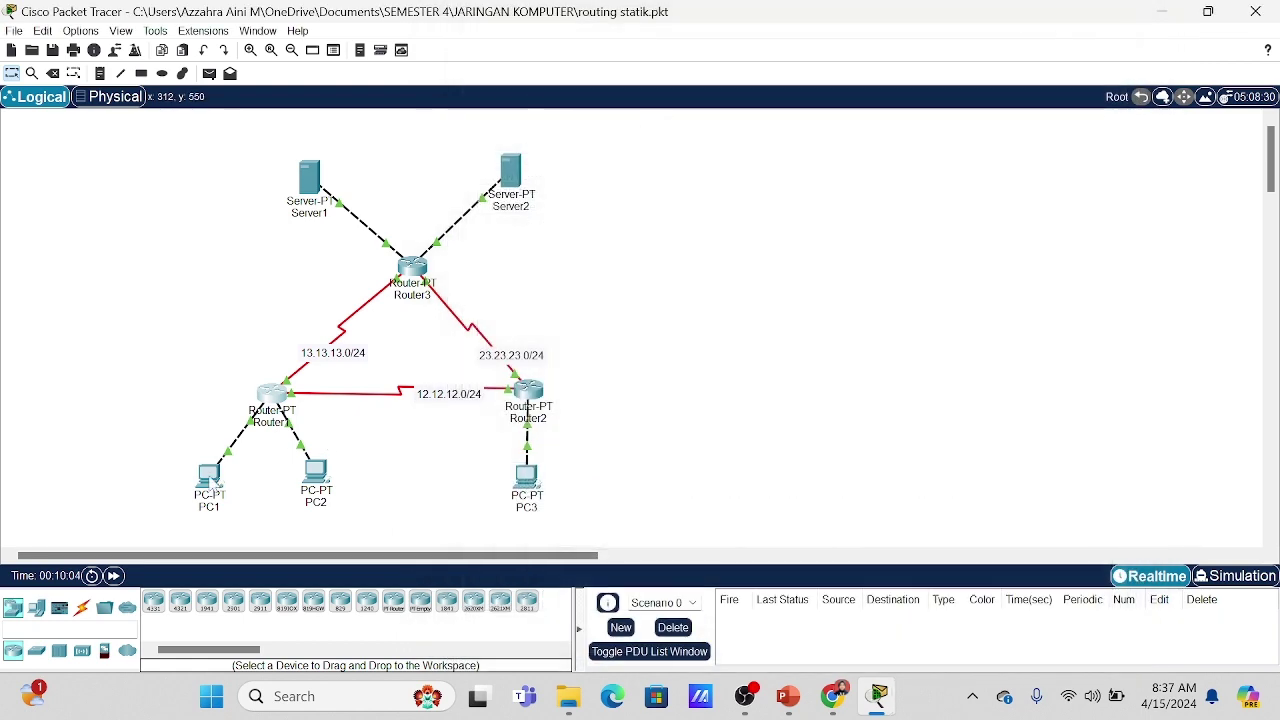
Inspect PC1's IP configuration, checking its IPv4 address, subnet mask and default gateway.
click(211, 478)
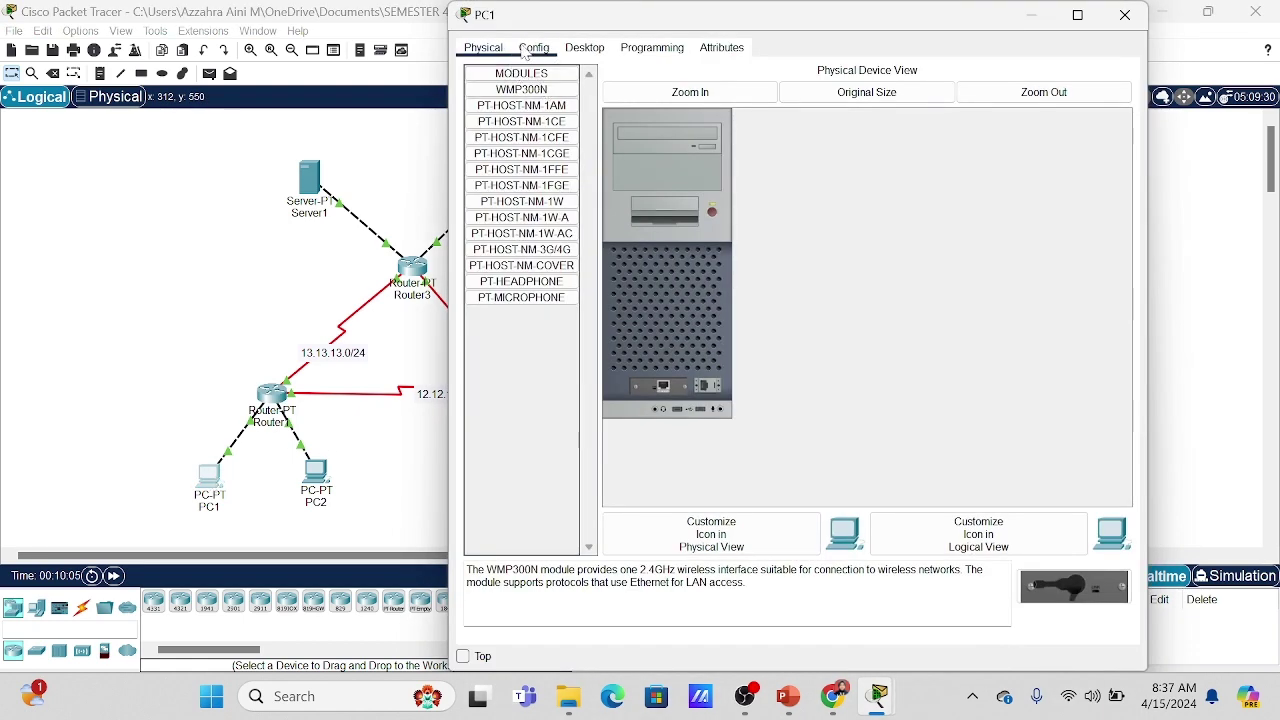
click(527, 50)
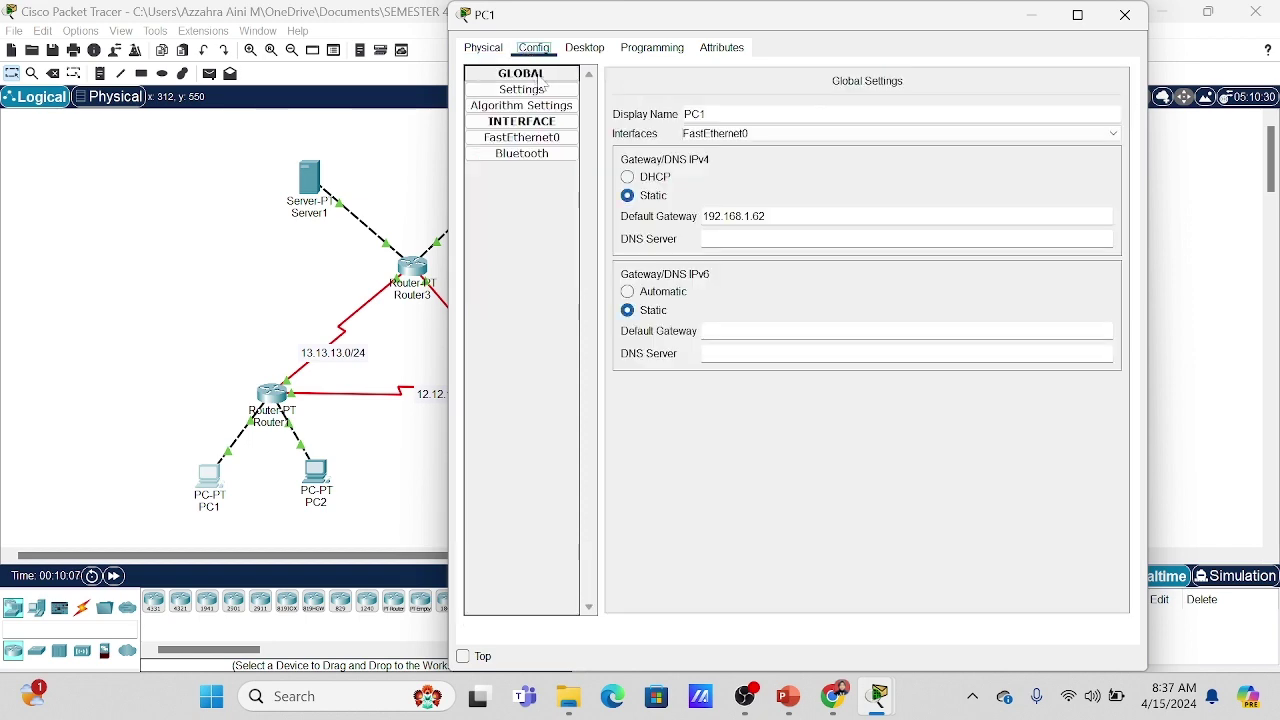
click(577, 50)
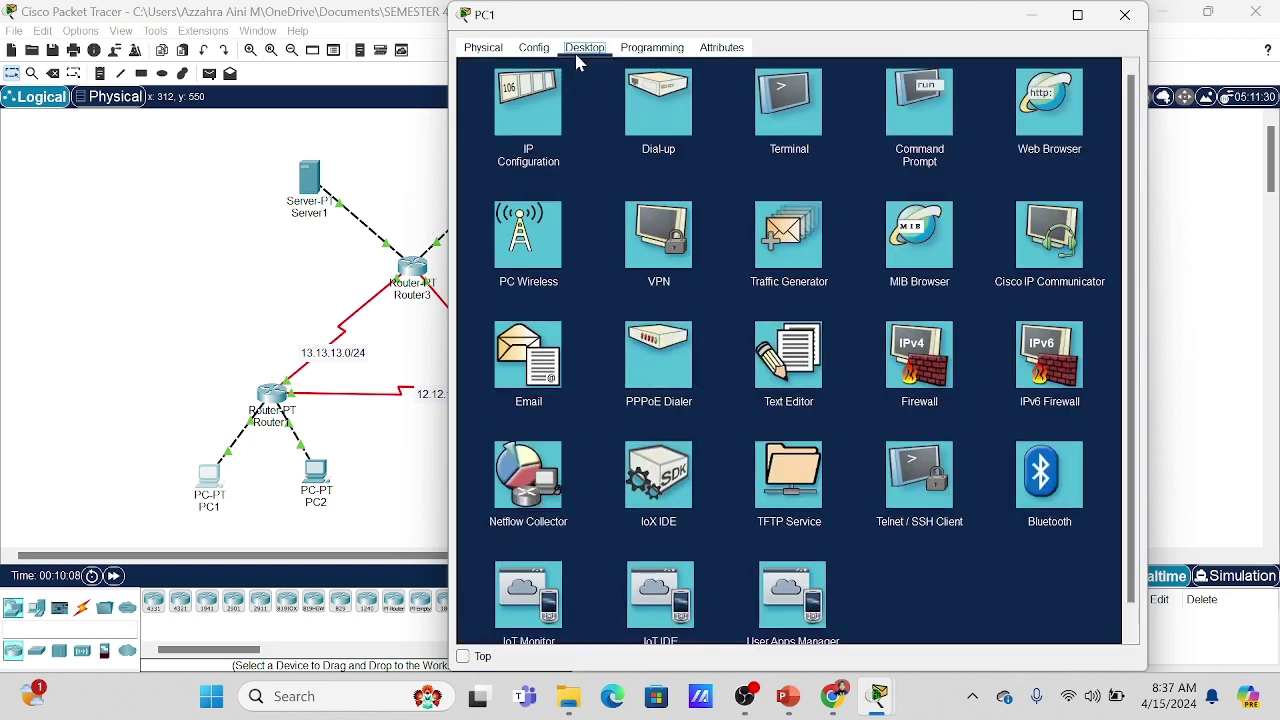
click(499, 106)
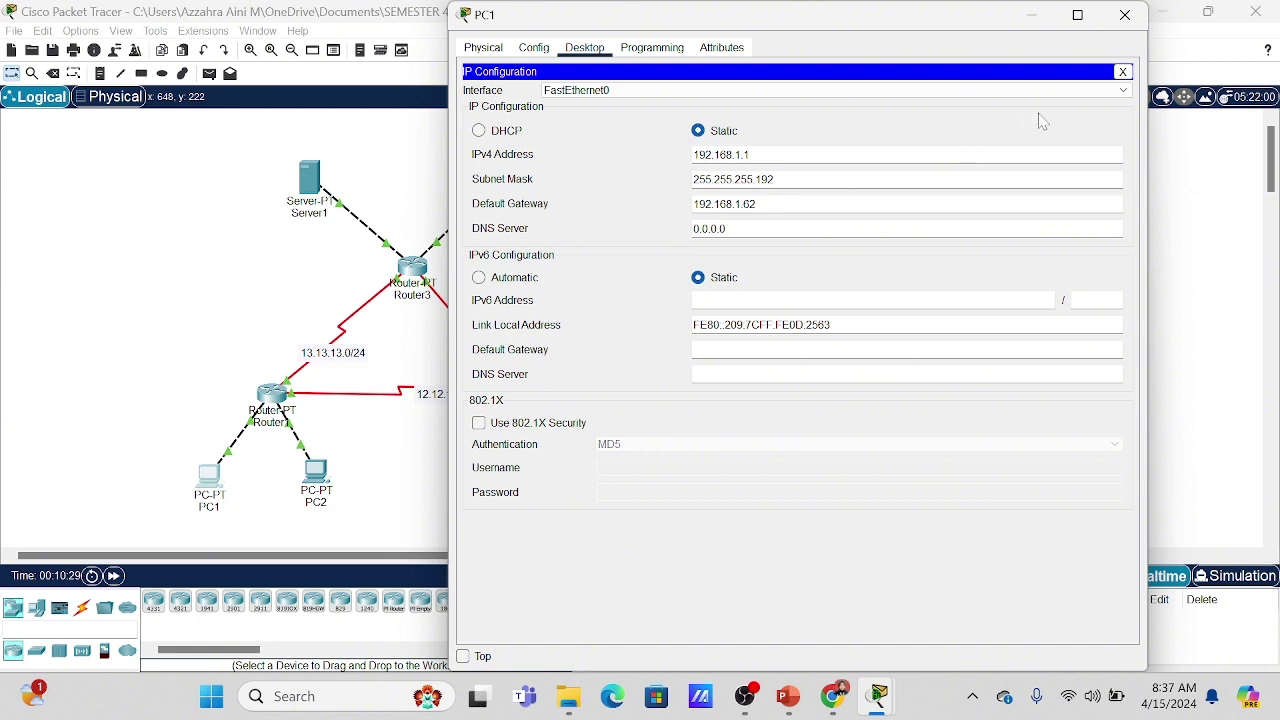
click(1127, 24)
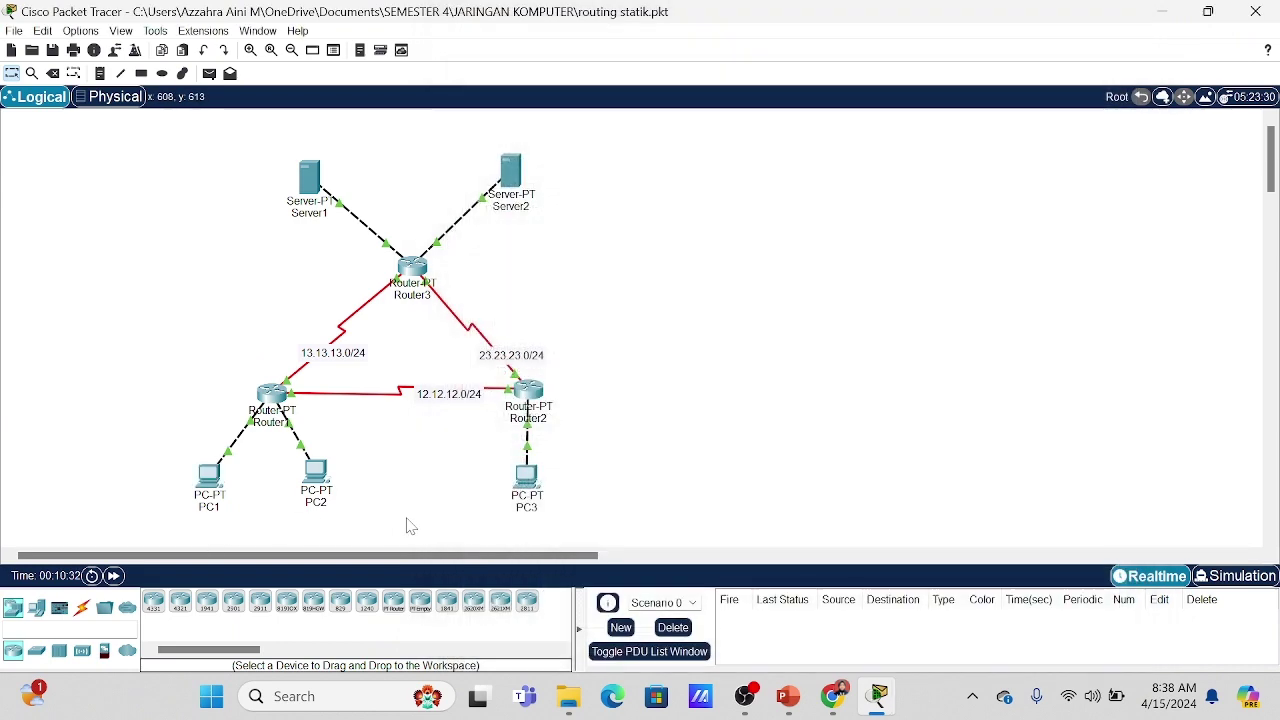
Inspect PC2's IP configuration, checking its IPv4 address, subnet mask and default gateway.
click(321, 478)
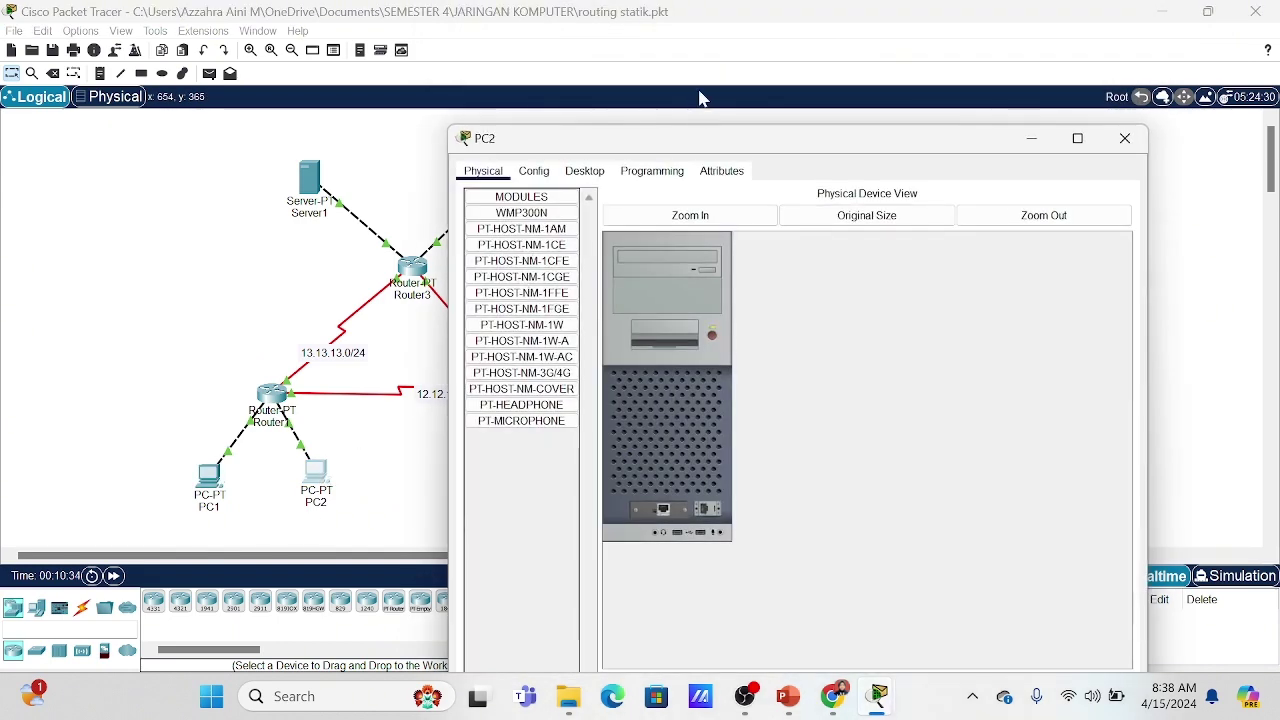
click(590, 175)
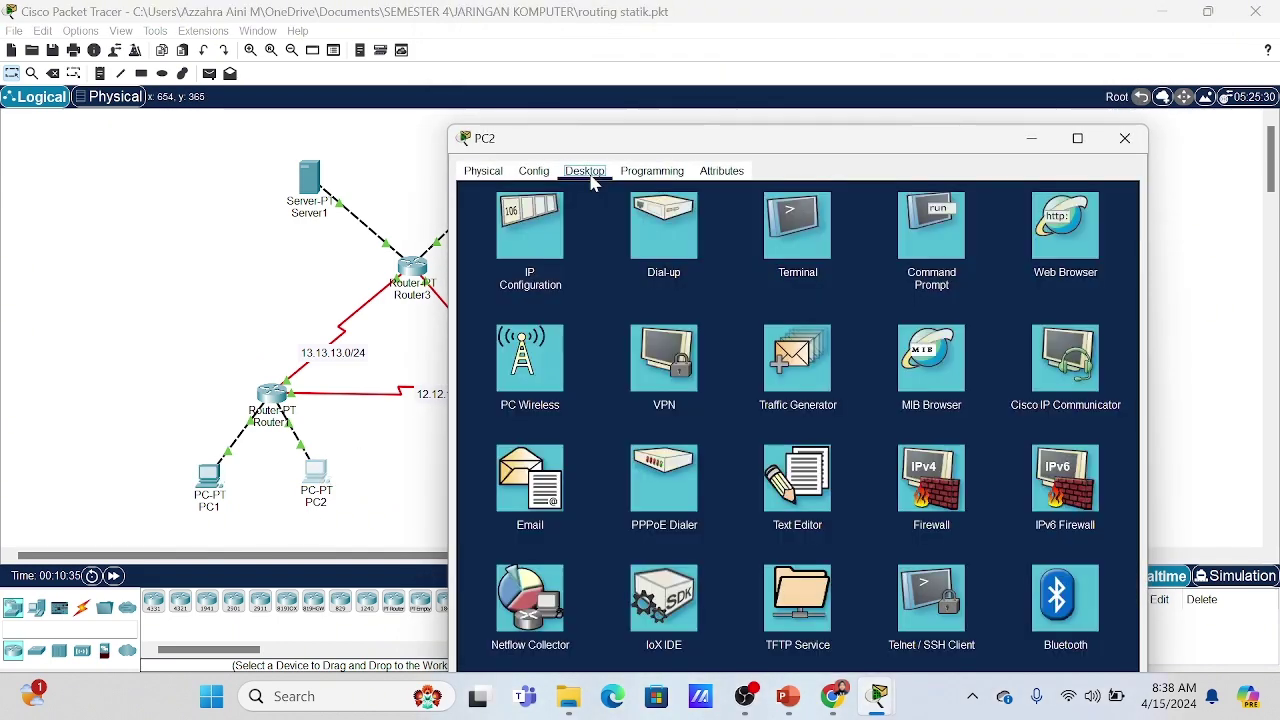
click(545, 226)
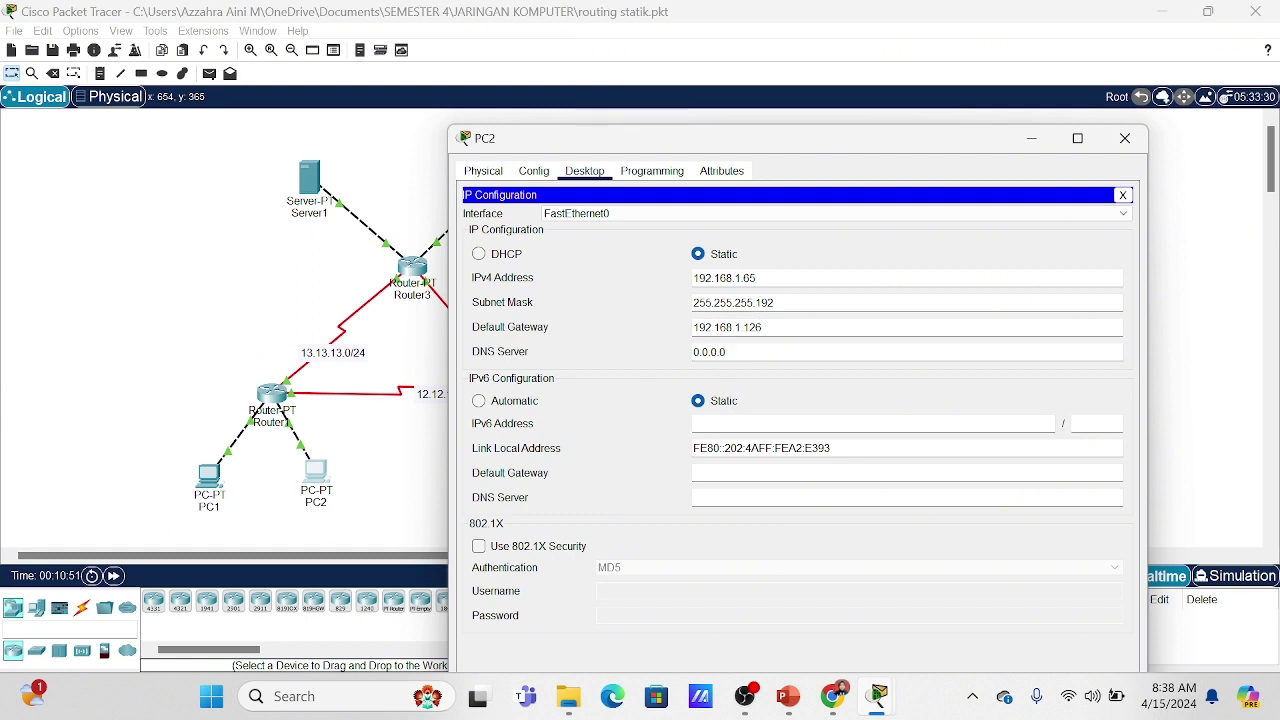
click(1125, 140)
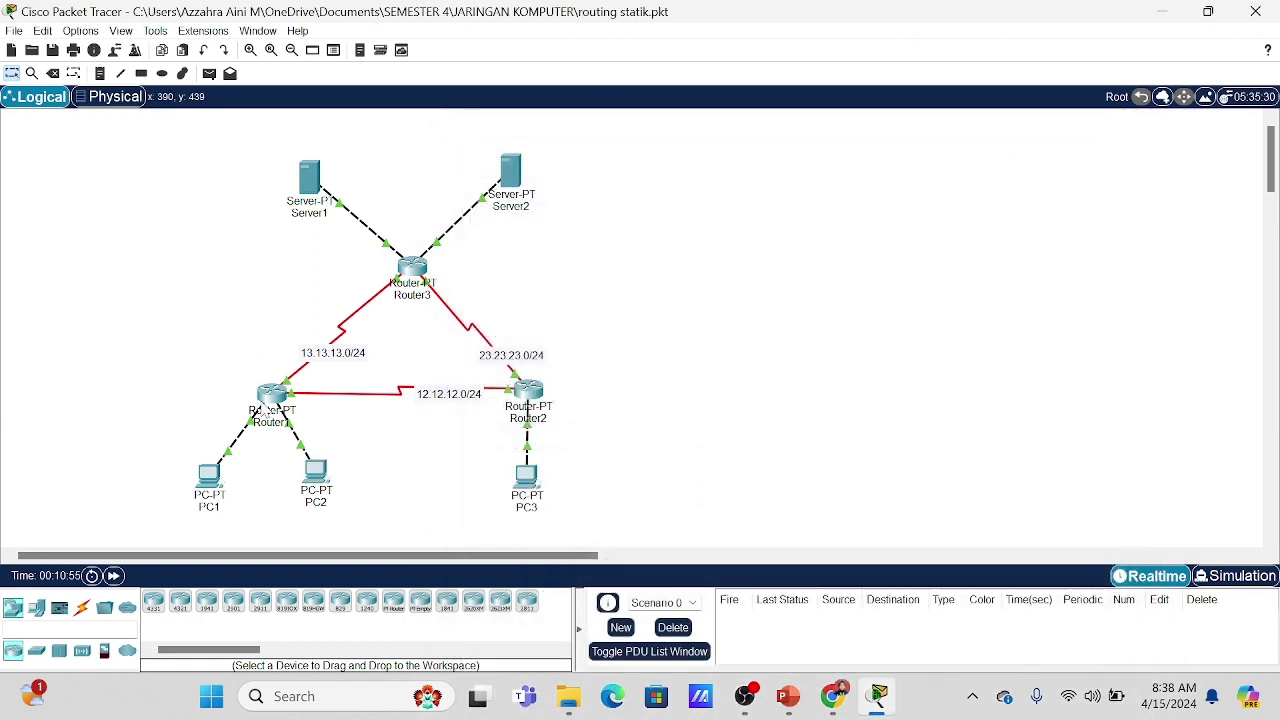
Examine Router1's interface settings for FastEthernet0/0, FastEthernet1/0, Serial2/0 and Serial3/0, checking each IPv4 address and subnet mask.
click(270, 395)
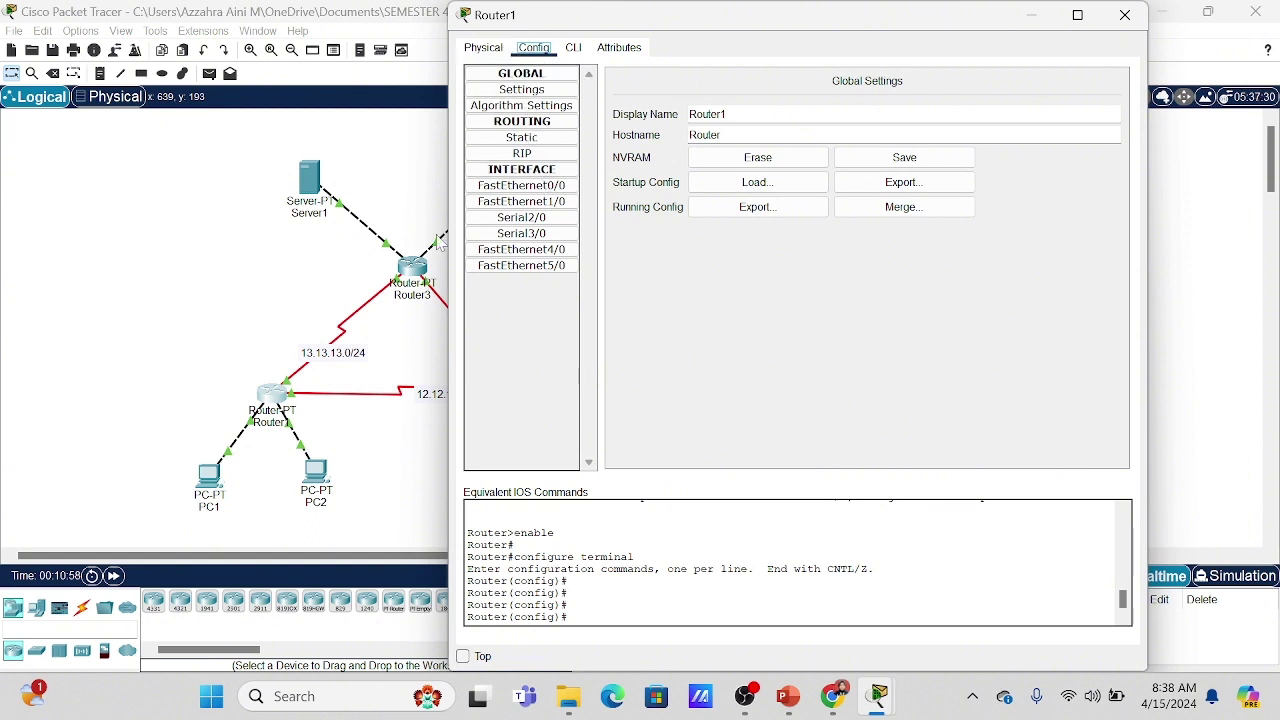
click(545, 186)
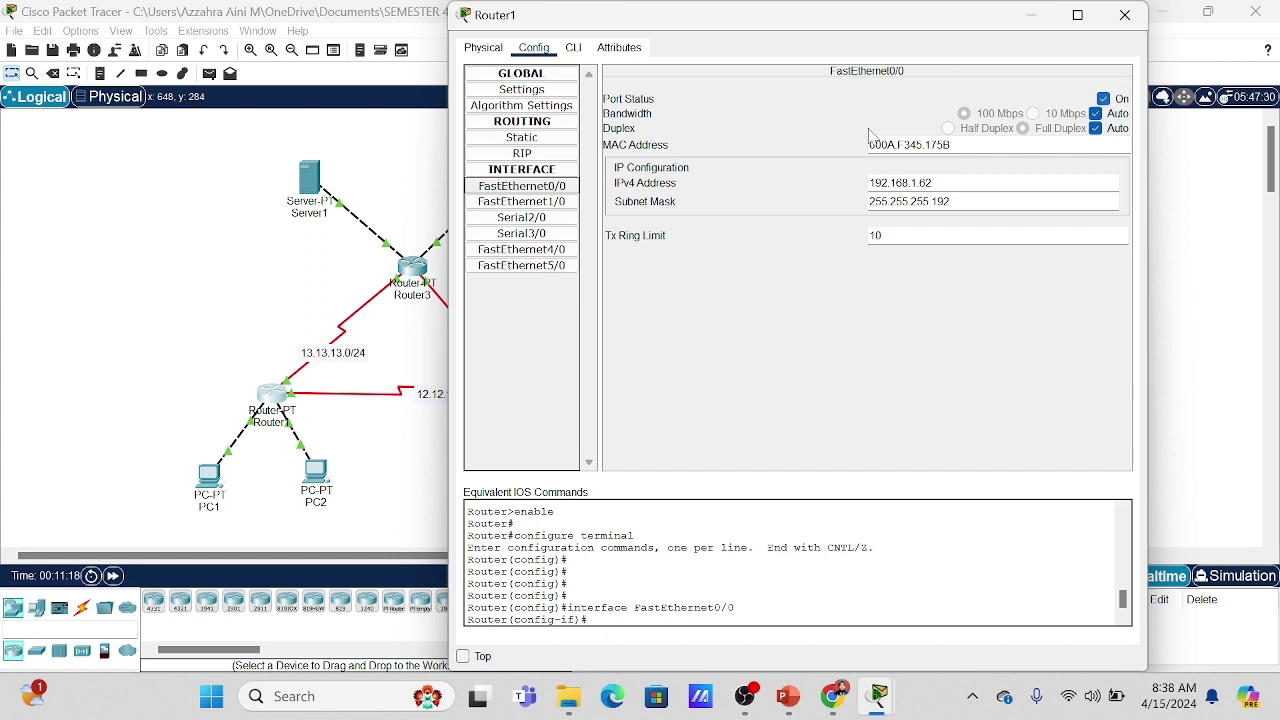
click(521, 203)
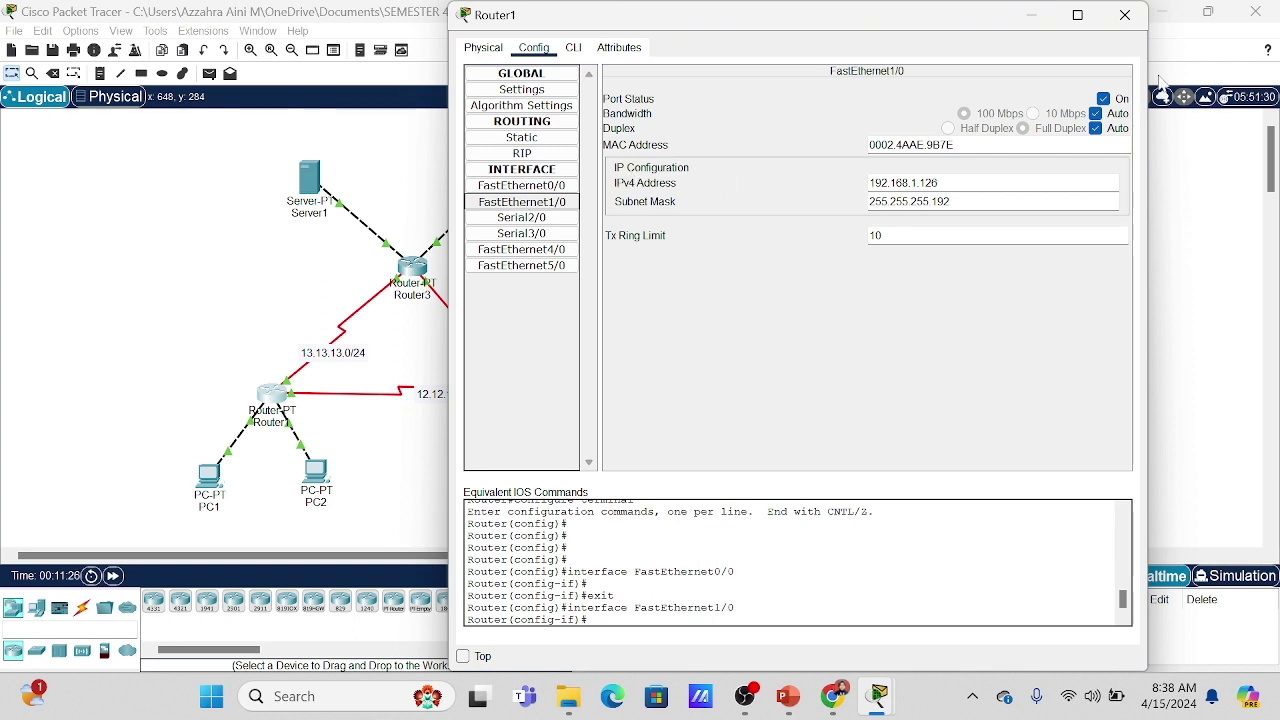
click(519, 220)
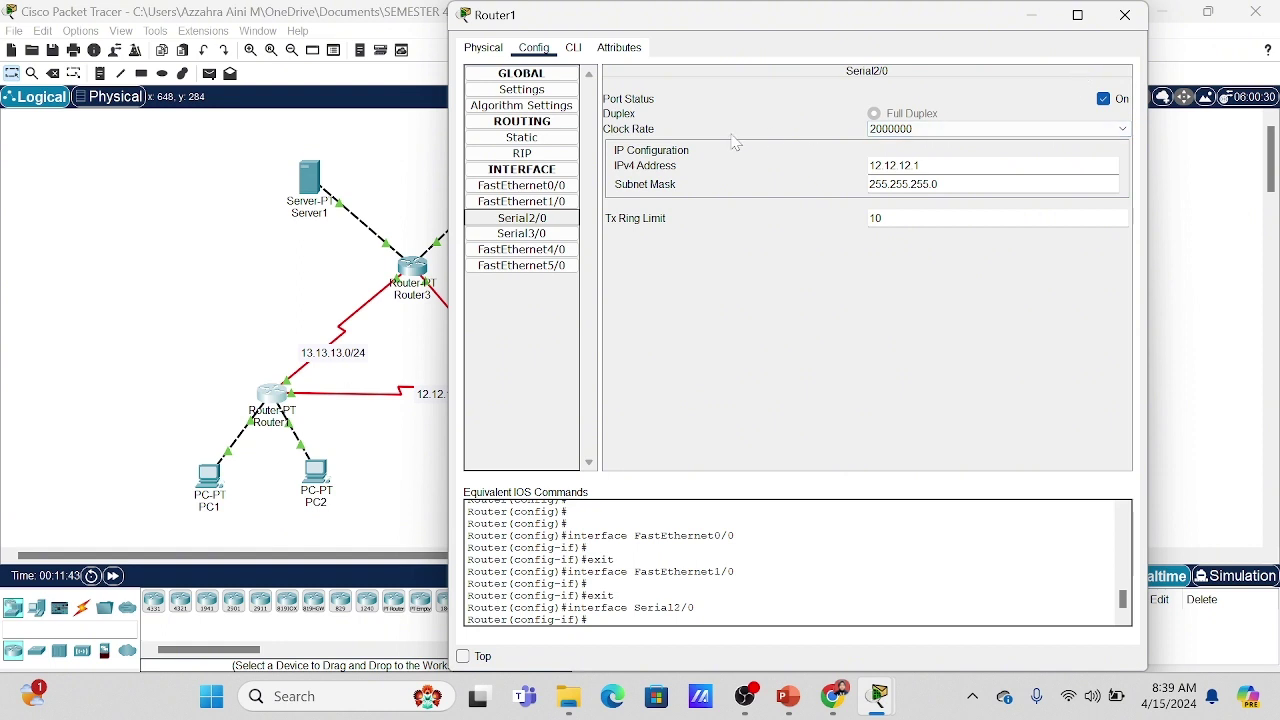
click(522, 233)
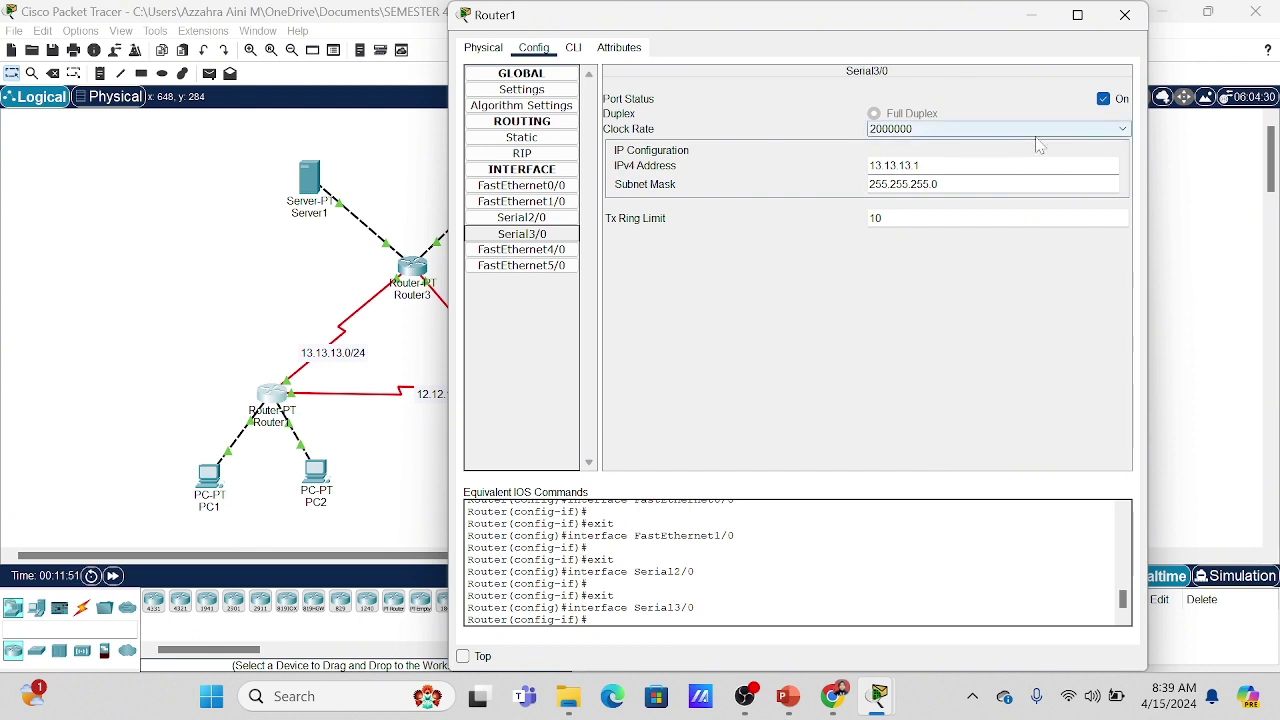
click(564, 255)
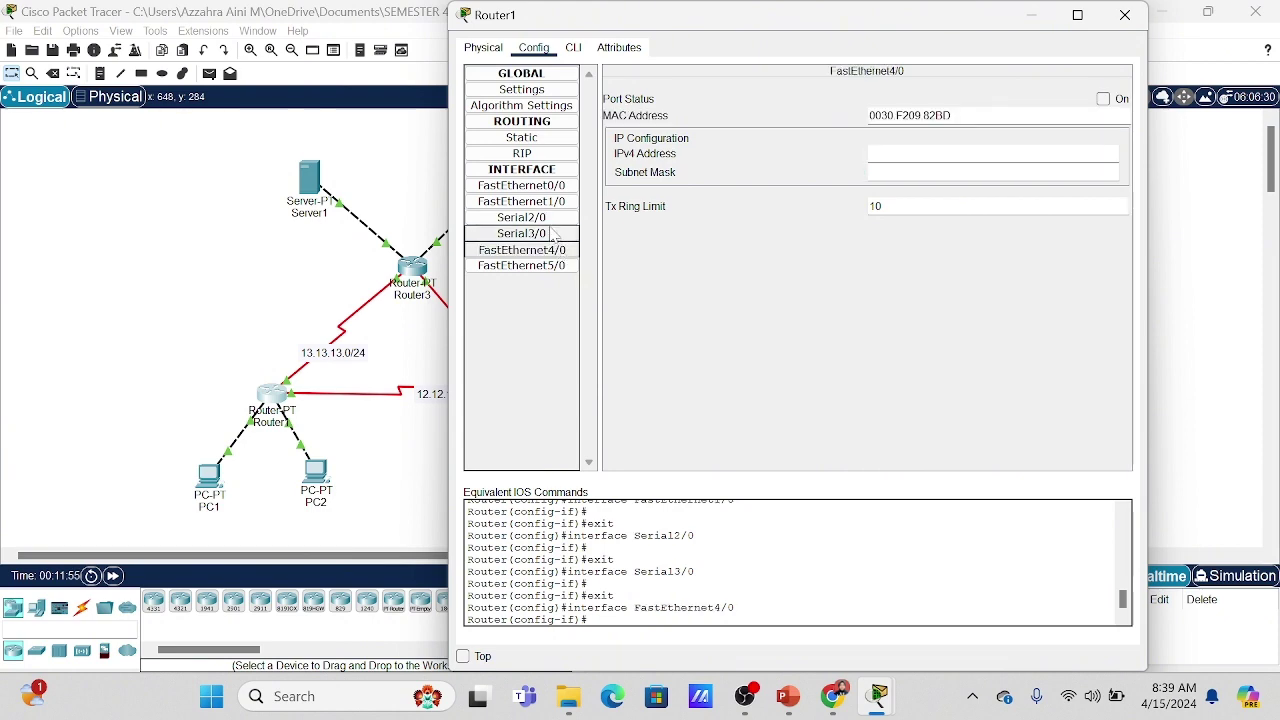
click(557, 235)
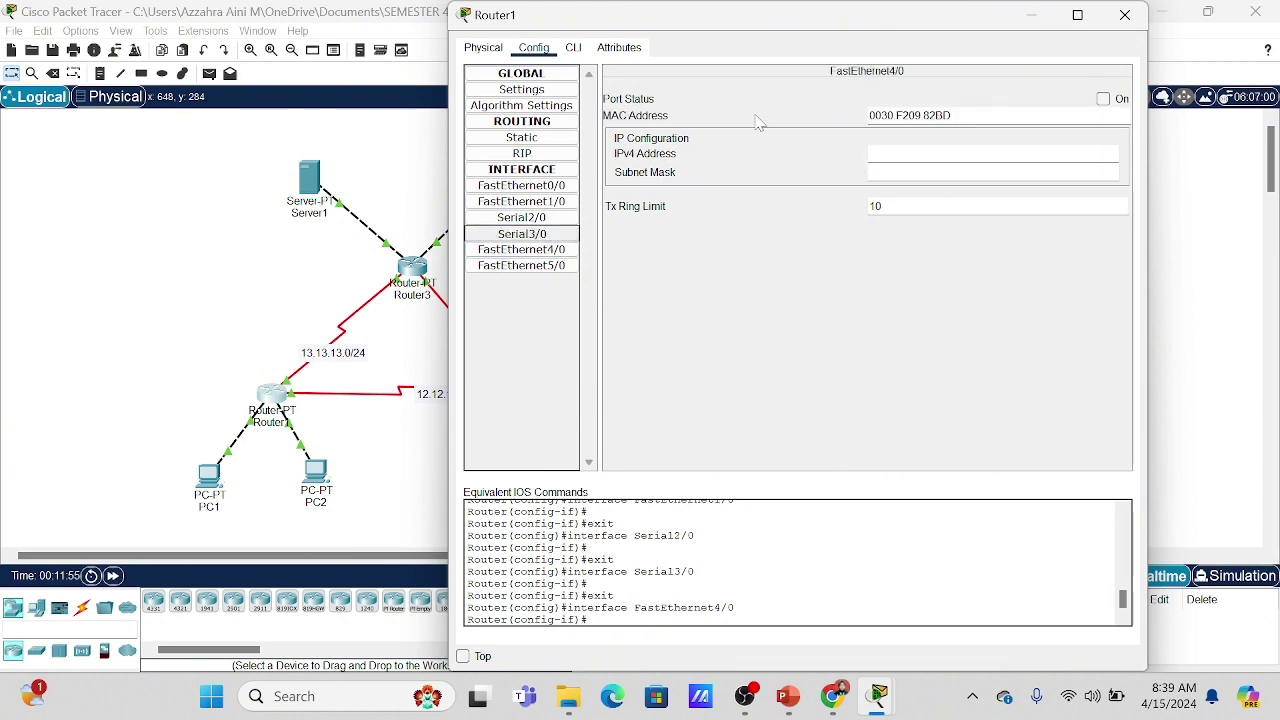
click(1124, 14)
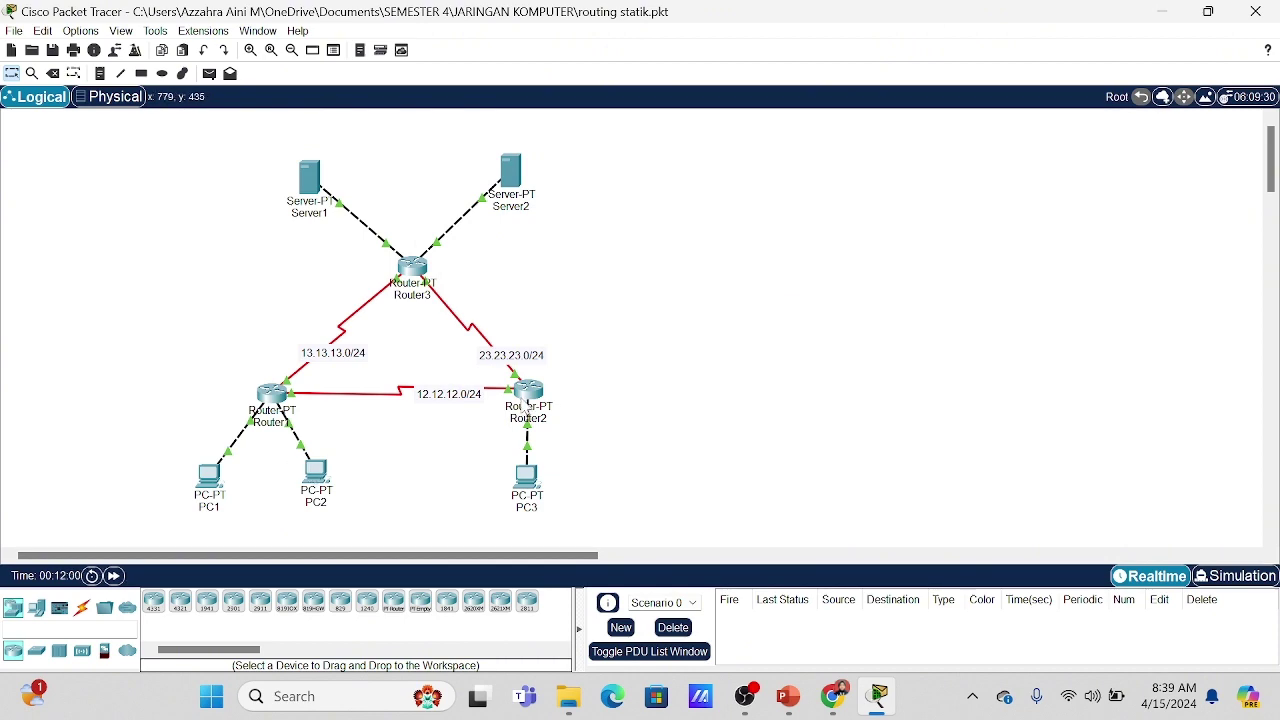
Examine Router2's interface settings for FastEthernet0/0, FastEthernet1/0, Serial2/0 and Serial3/0, checking their IPv4 addresses and subnet masks.
click(526, 398)
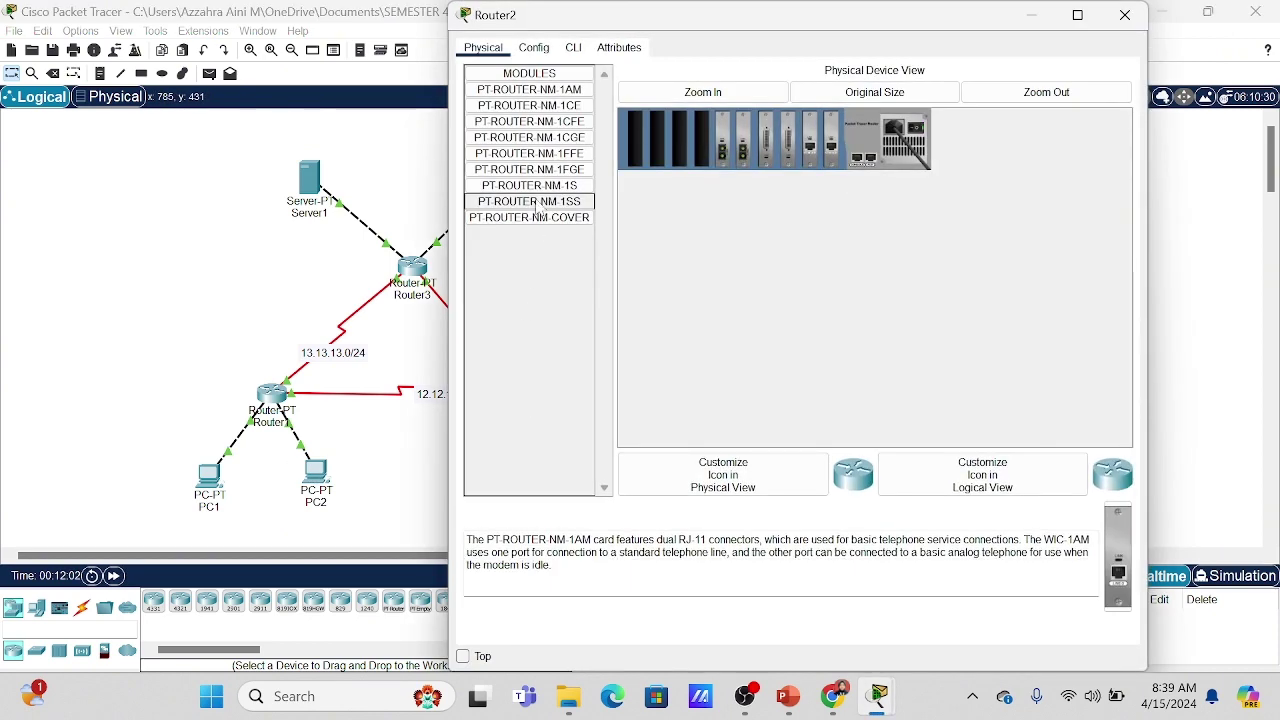
click(531, 48)
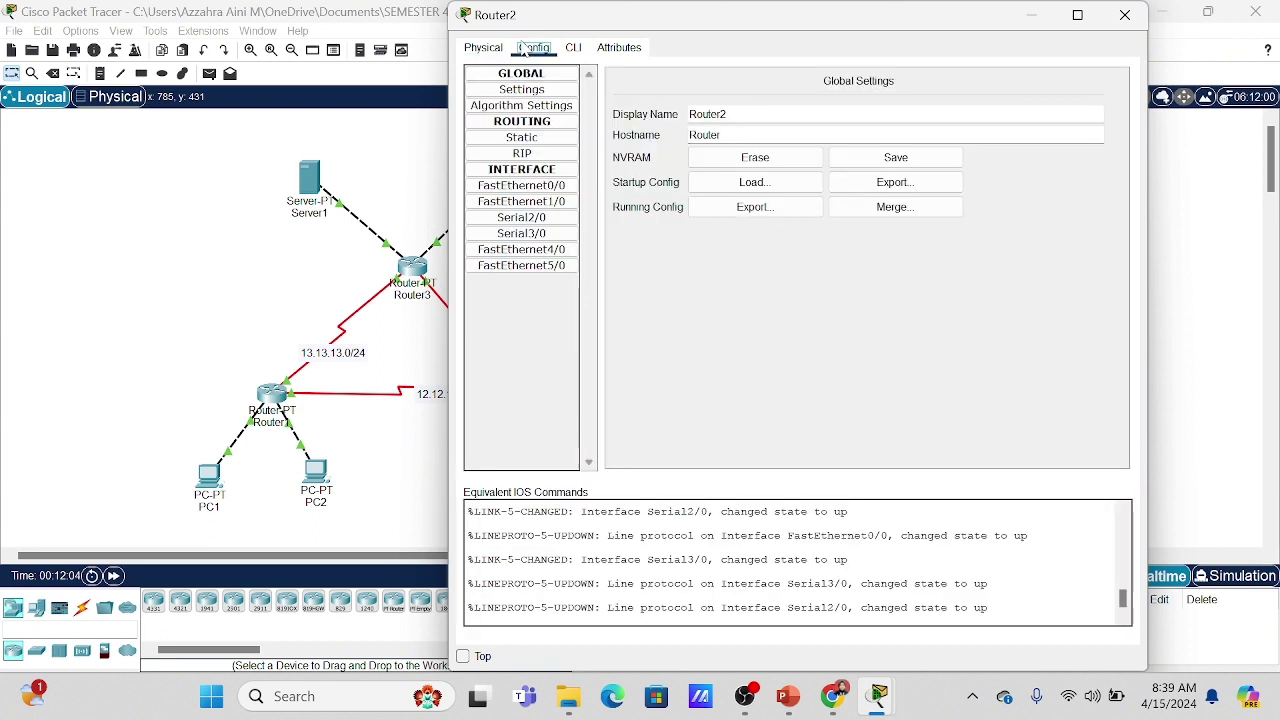
click(530, 187)
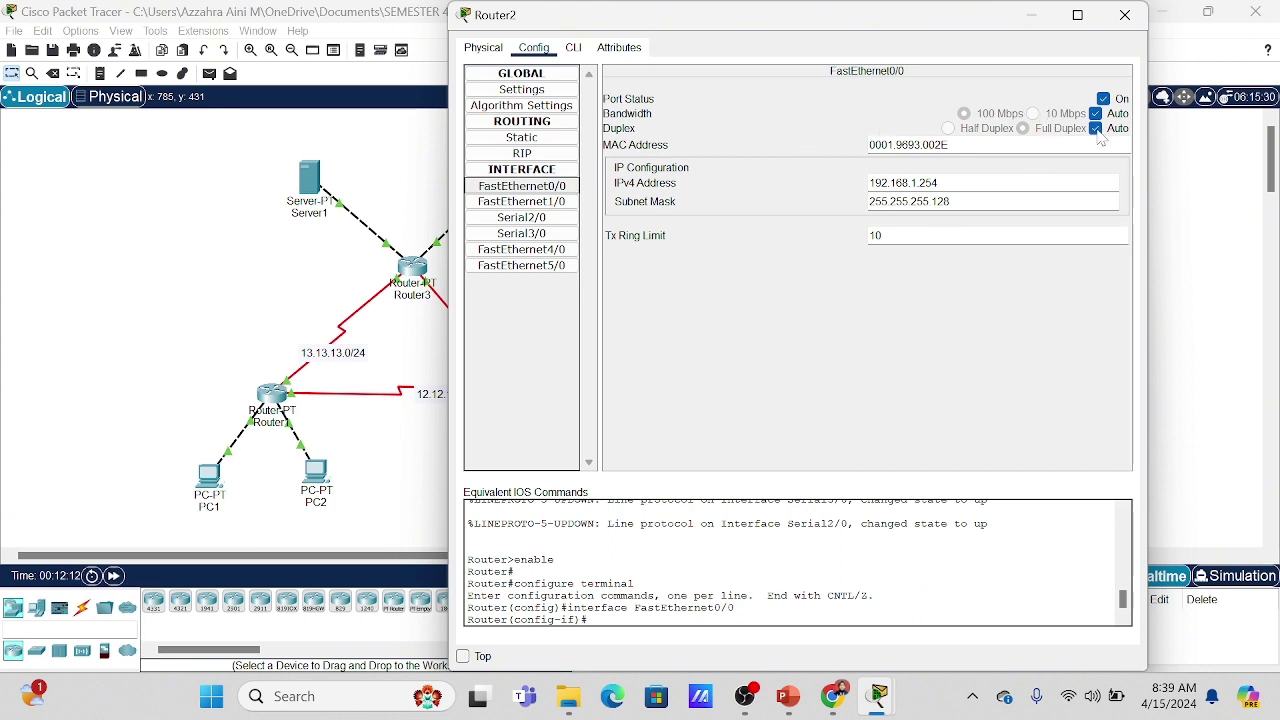
click(535, 203)
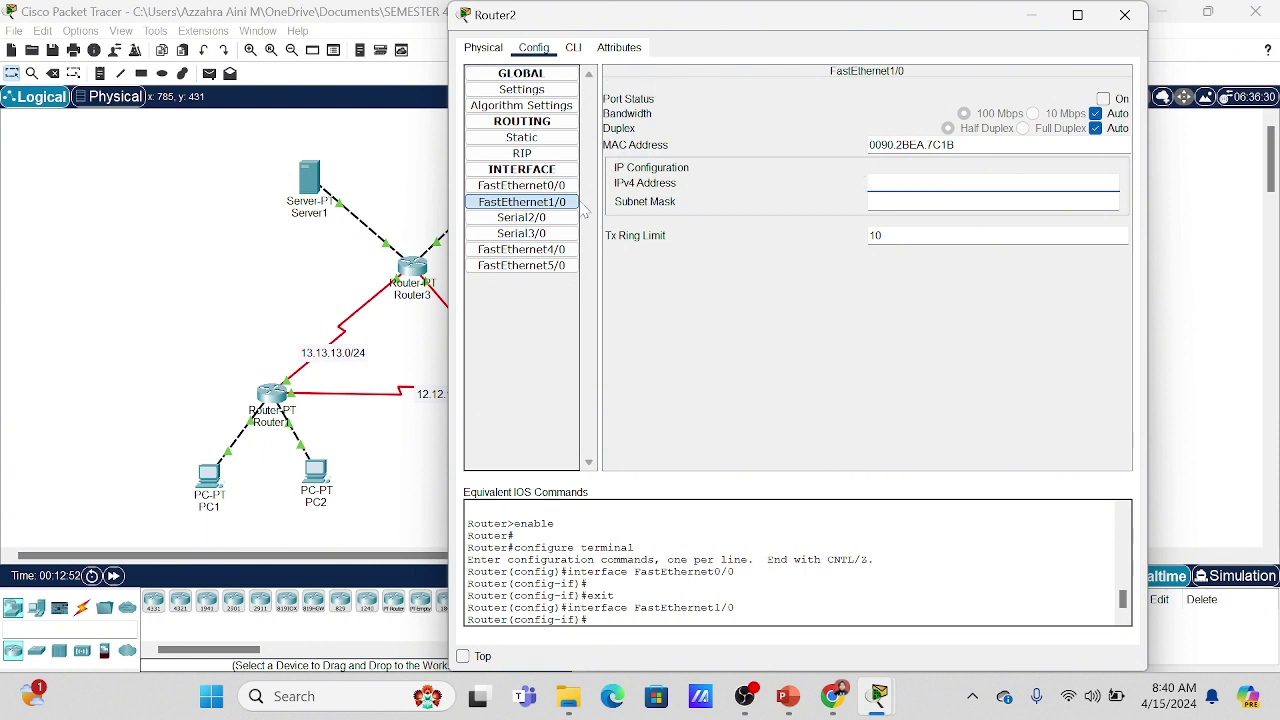
click(541, 219)
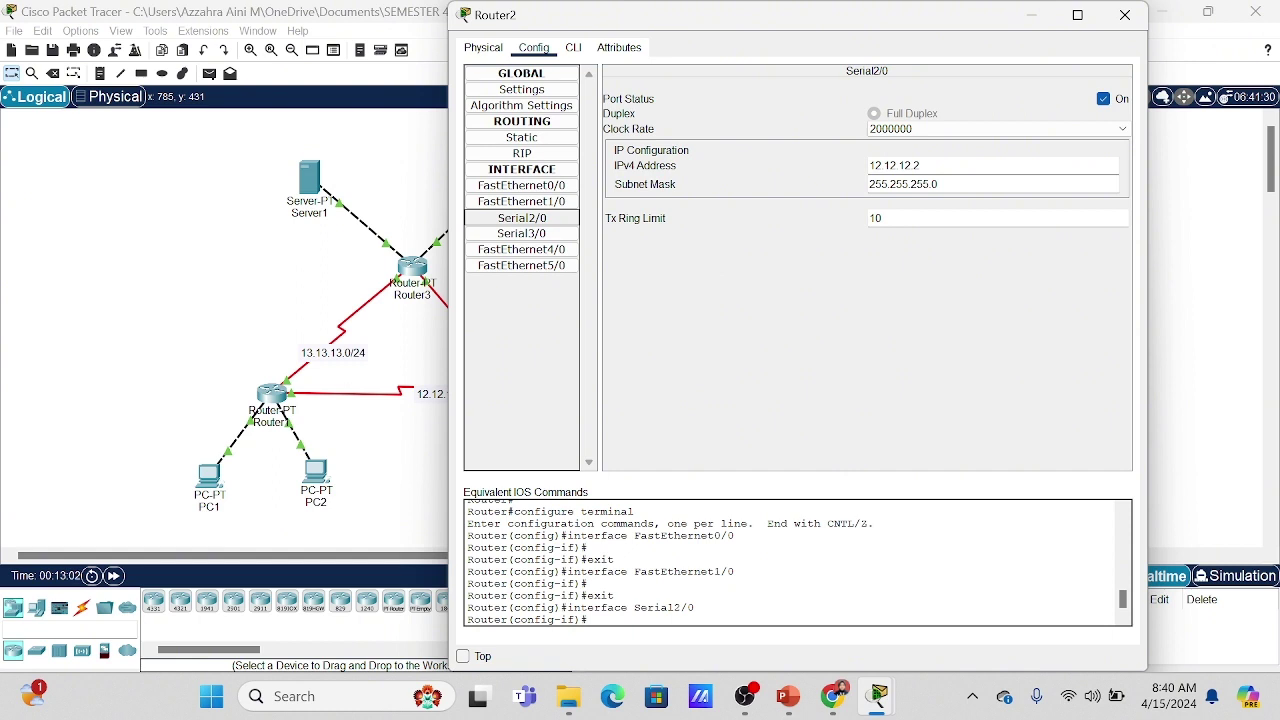
click(530, 236)
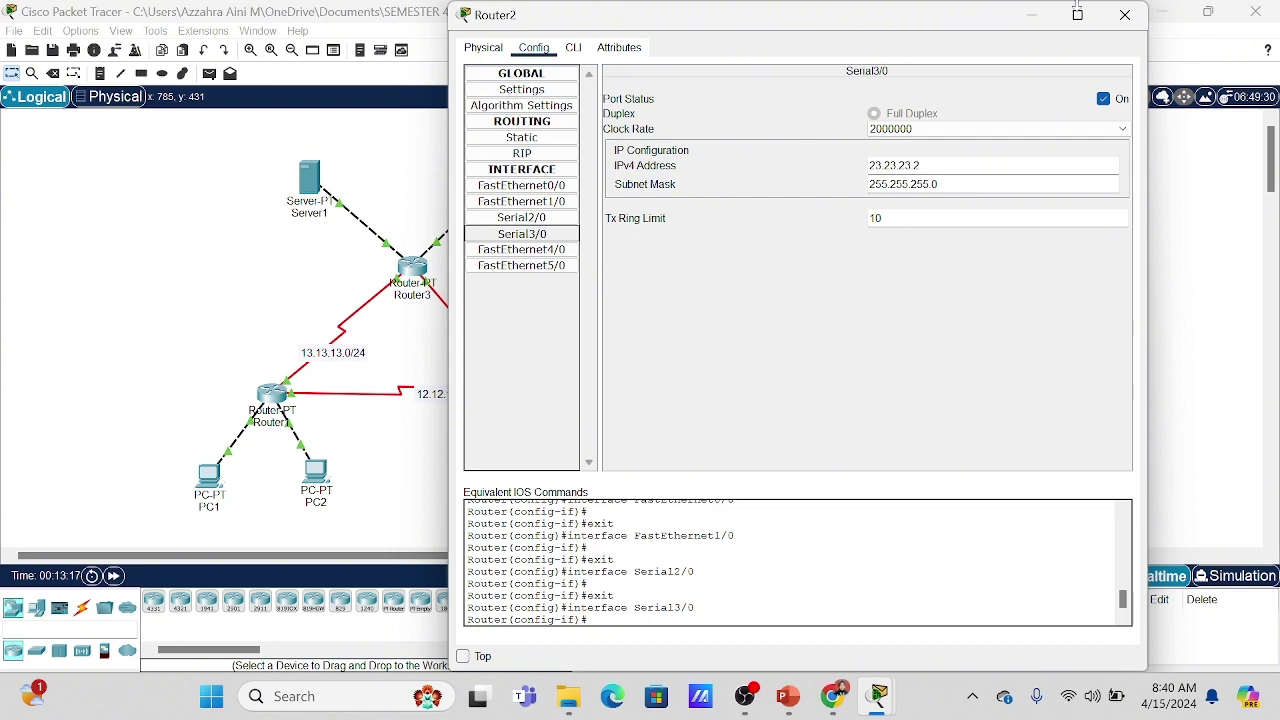
click(1125, 17)
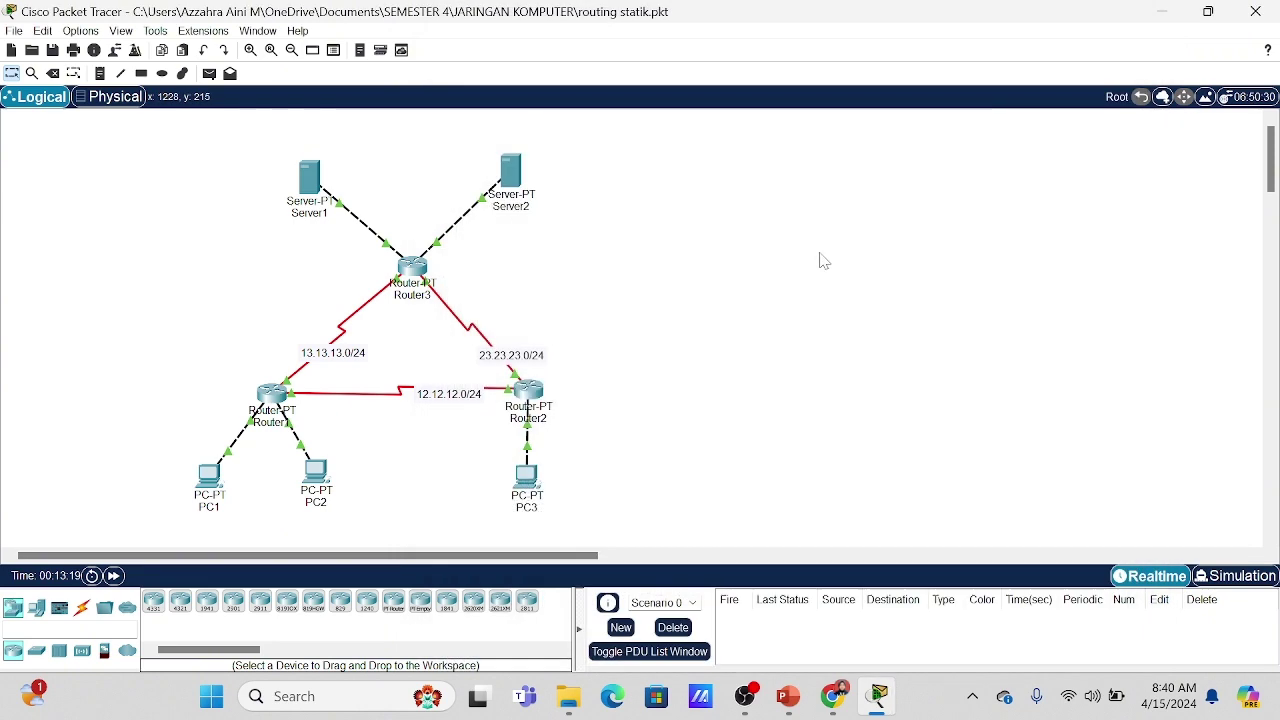
Inspect PC3's IP configuration, checking its IPv4 address, subnet mask and default gateway.
click(527, 478)
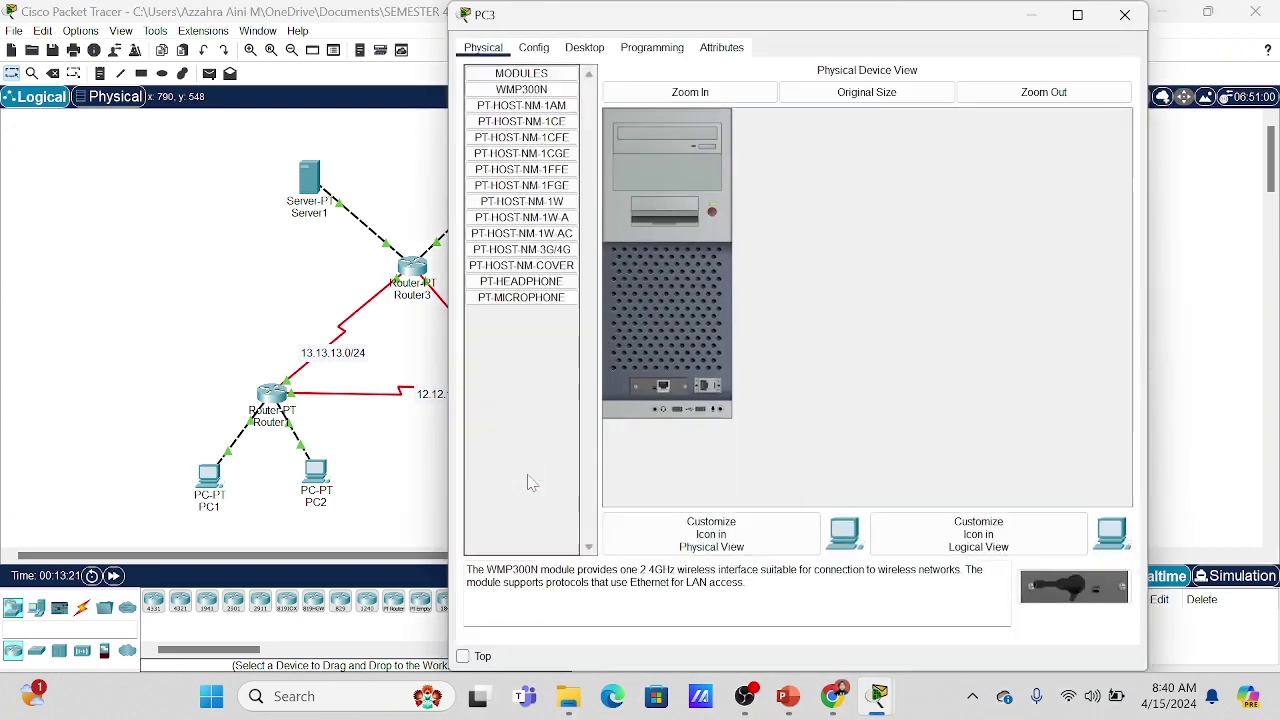
click(590, 52)
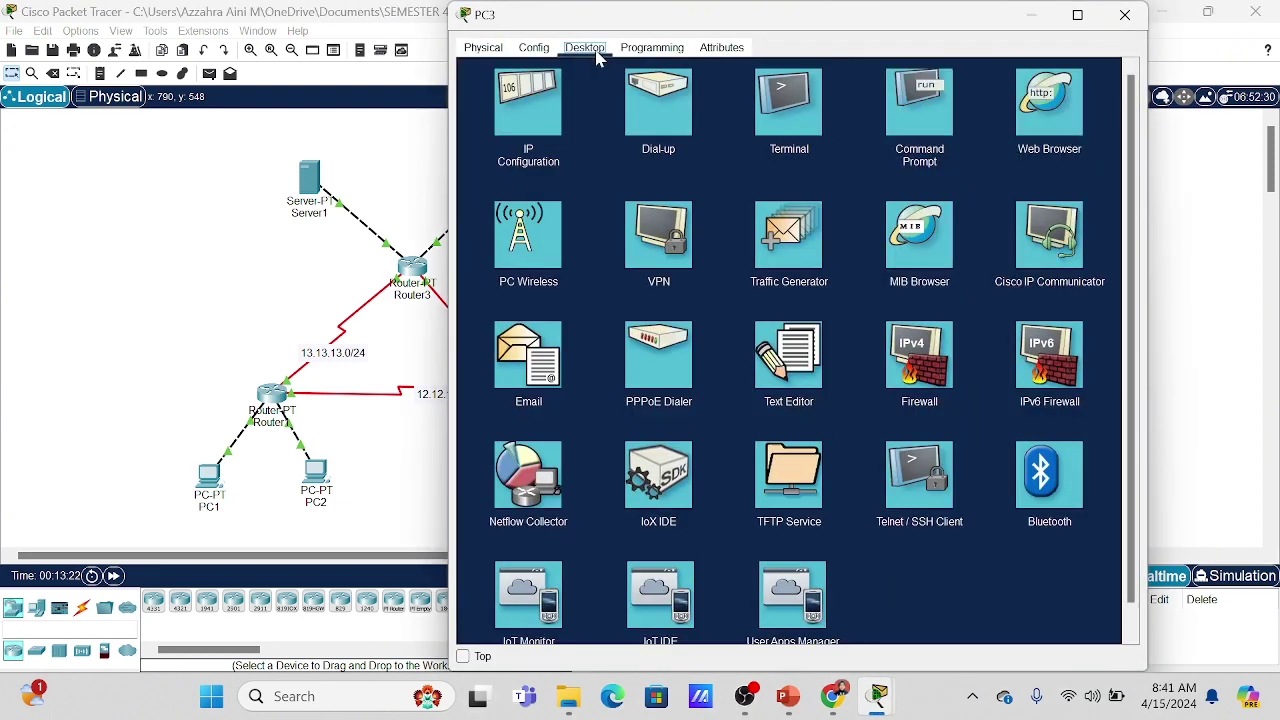
click(560, 92)
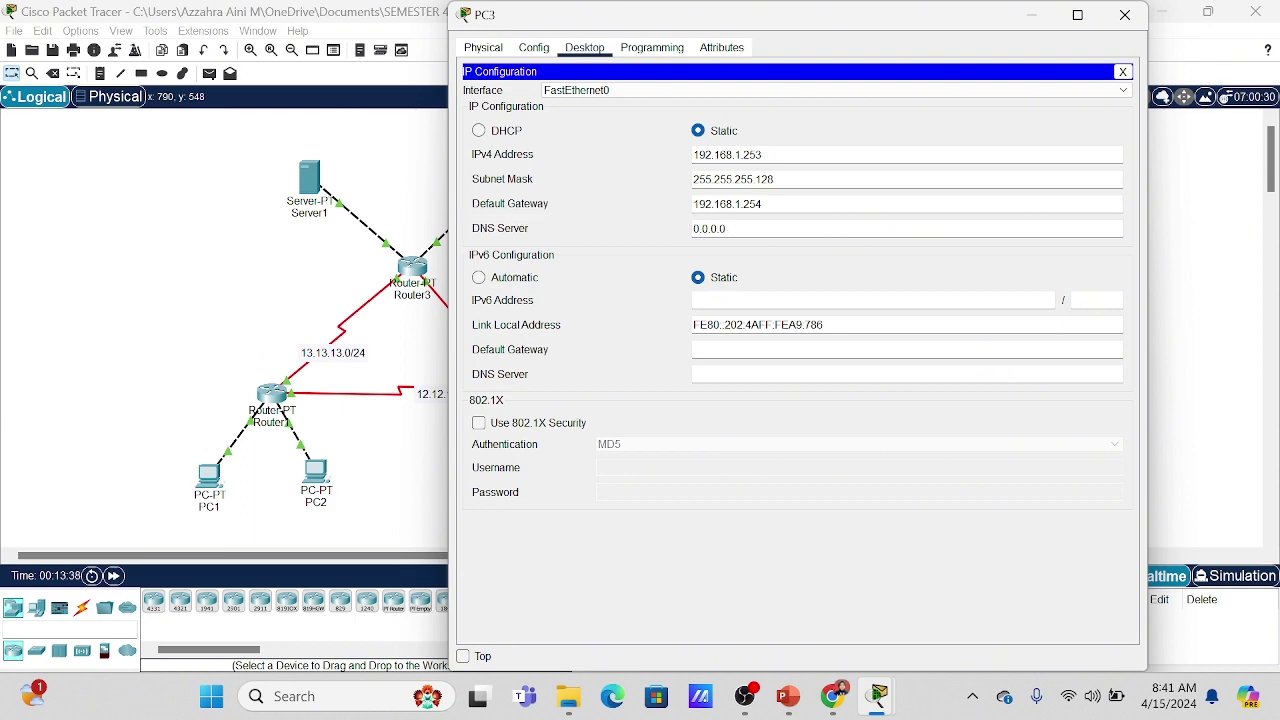
click(1125, 14)
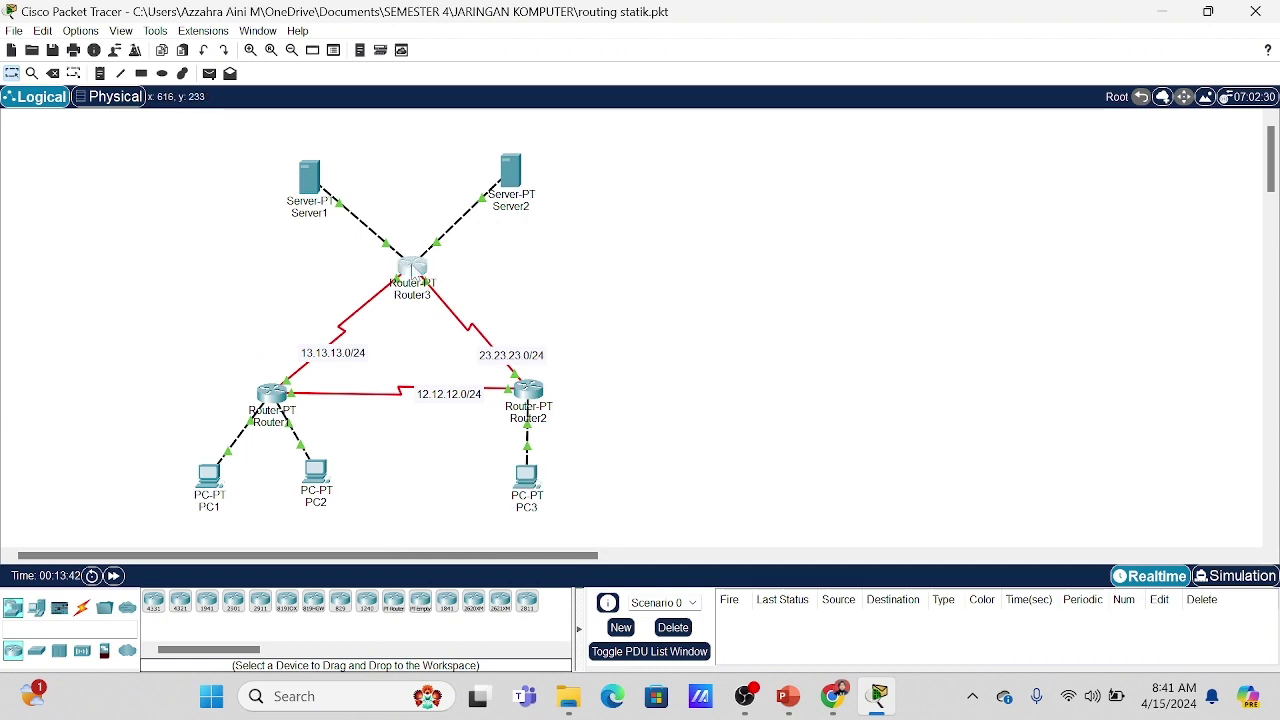
Examine Router3's interface settings for FastEthernet0/0, FastEthernet1/0, Serial2/0 and Serial3/0, checking each IPv4 address and subnet mask.
click(412, 268)
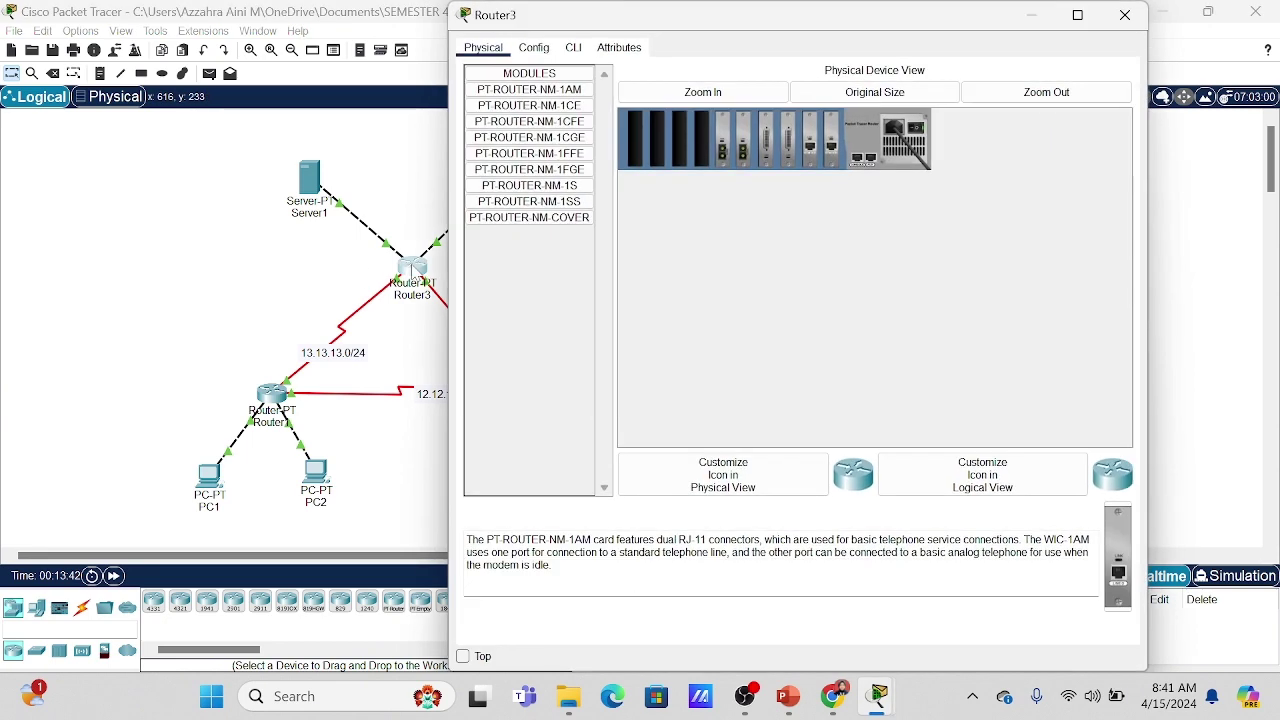
click(534, 50)
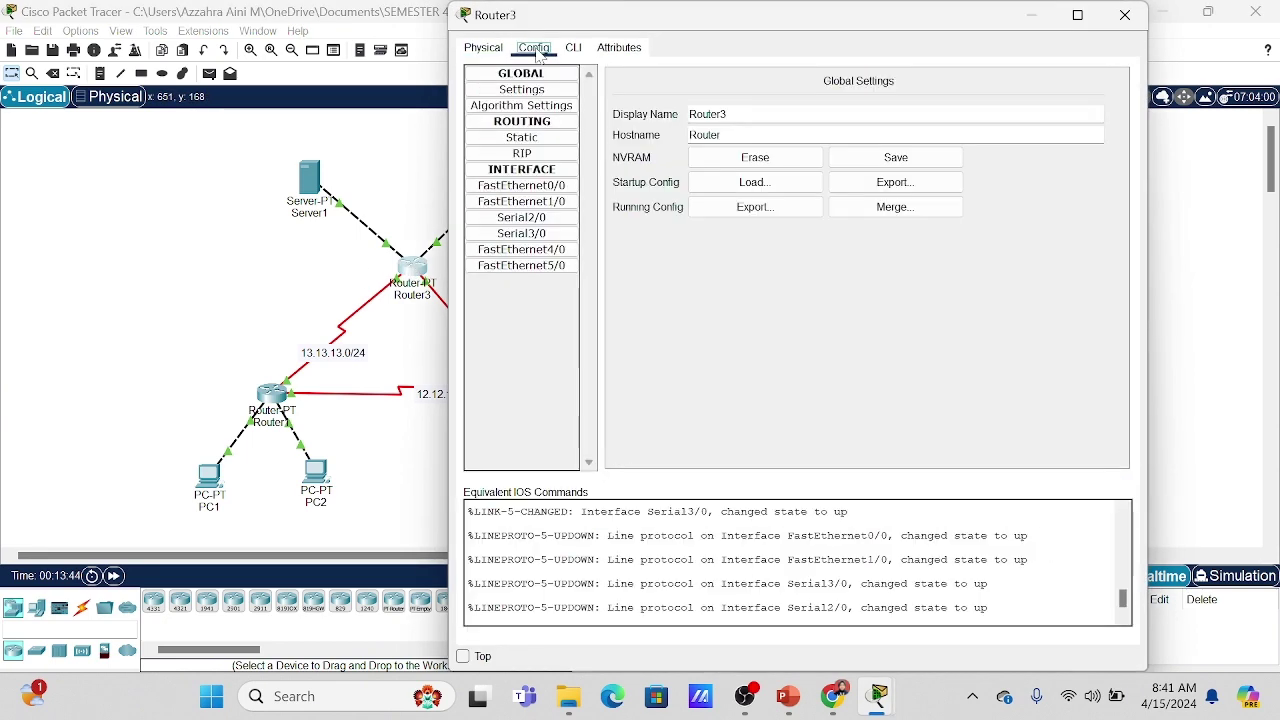
click(521, 186)
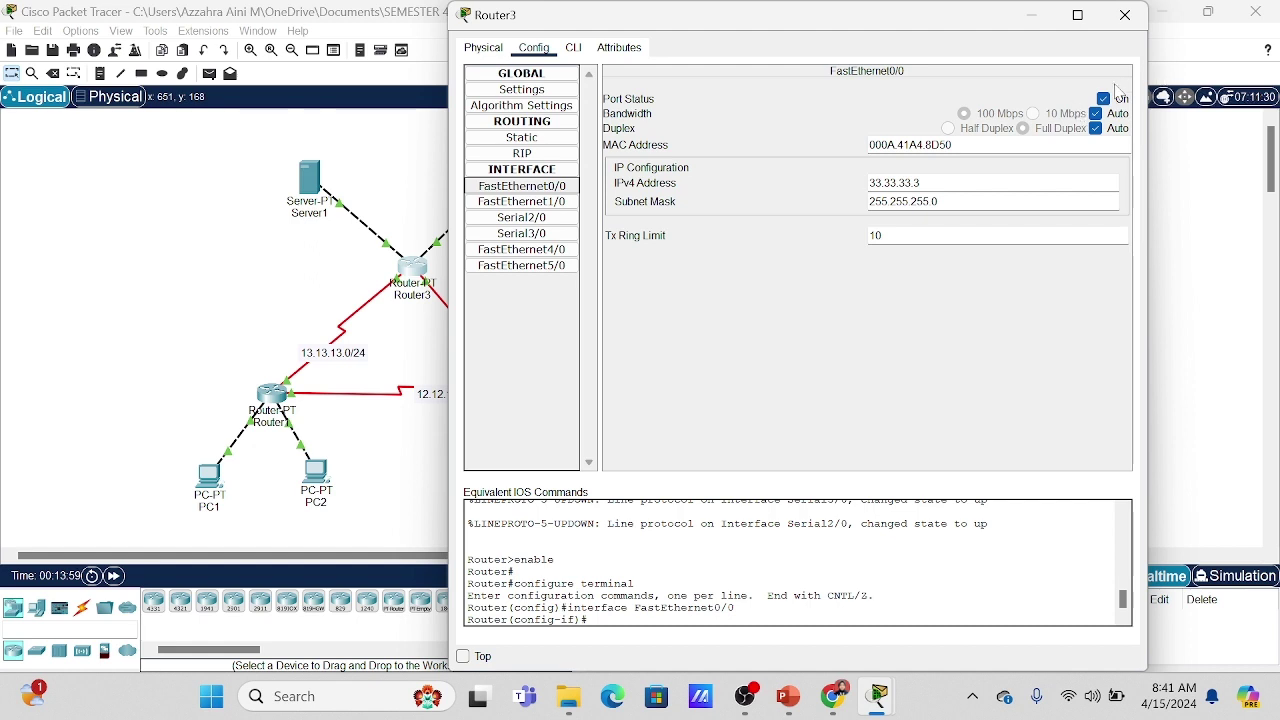
click(535, 203)
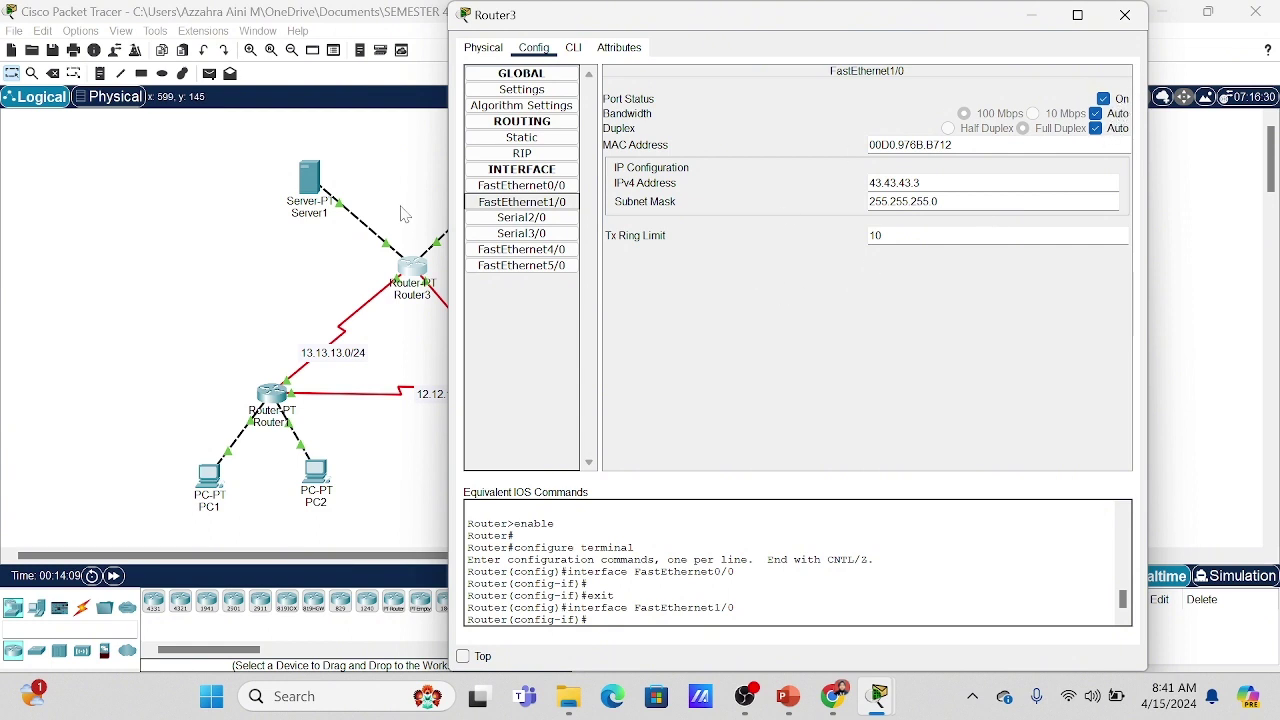
click(521, 217)
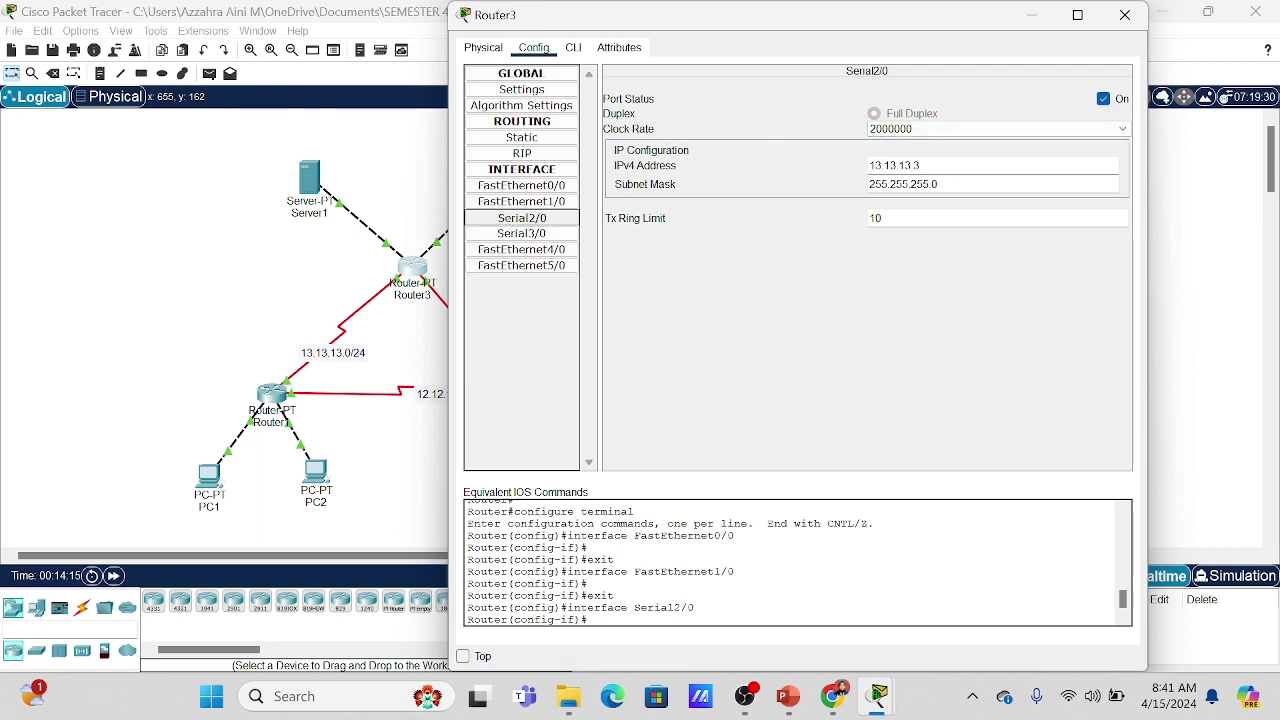
click(563, 235)
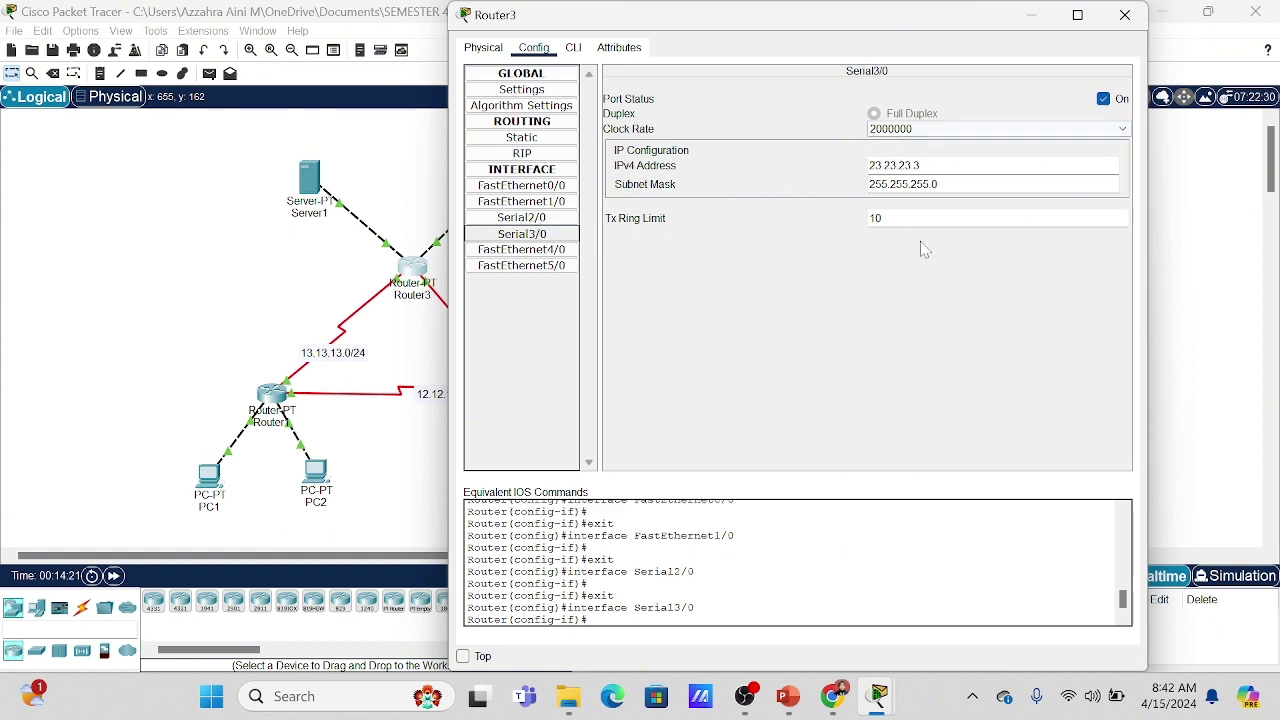
click(1126, 17)
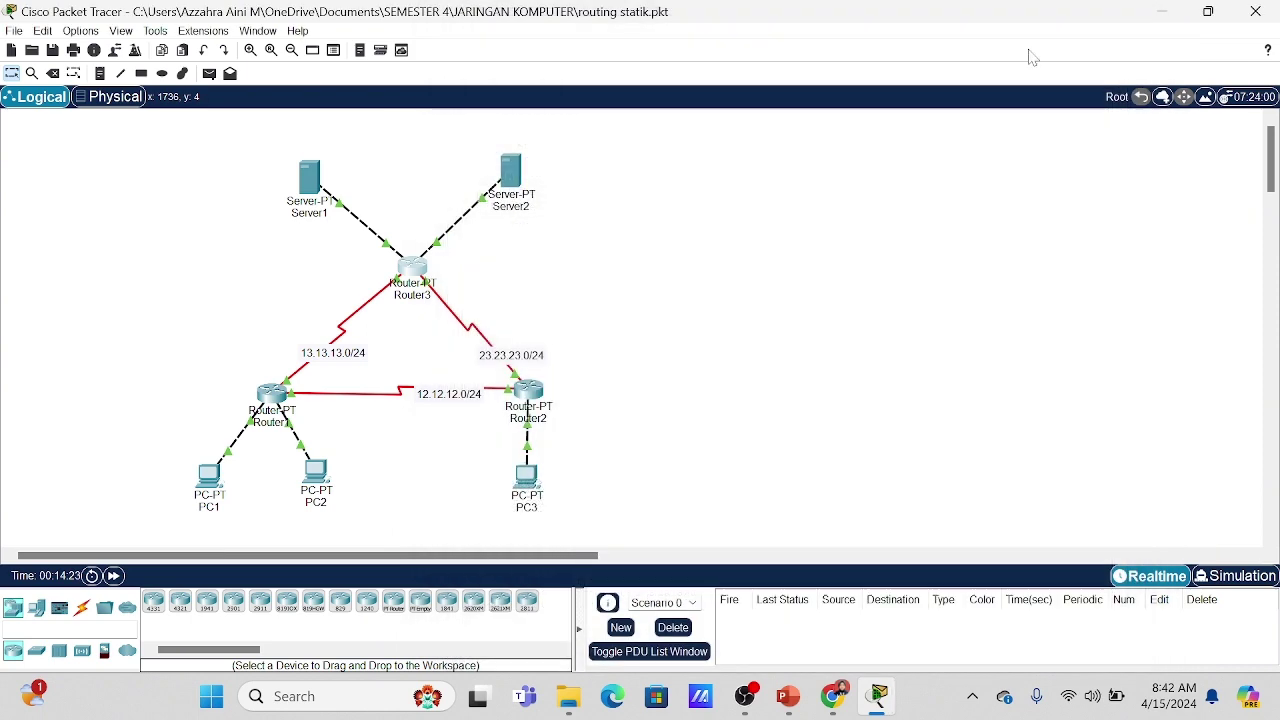
Inspect Server1's IP configuration, checking its IPv4 address, subnet mask and default gateway.
click(314, 174)
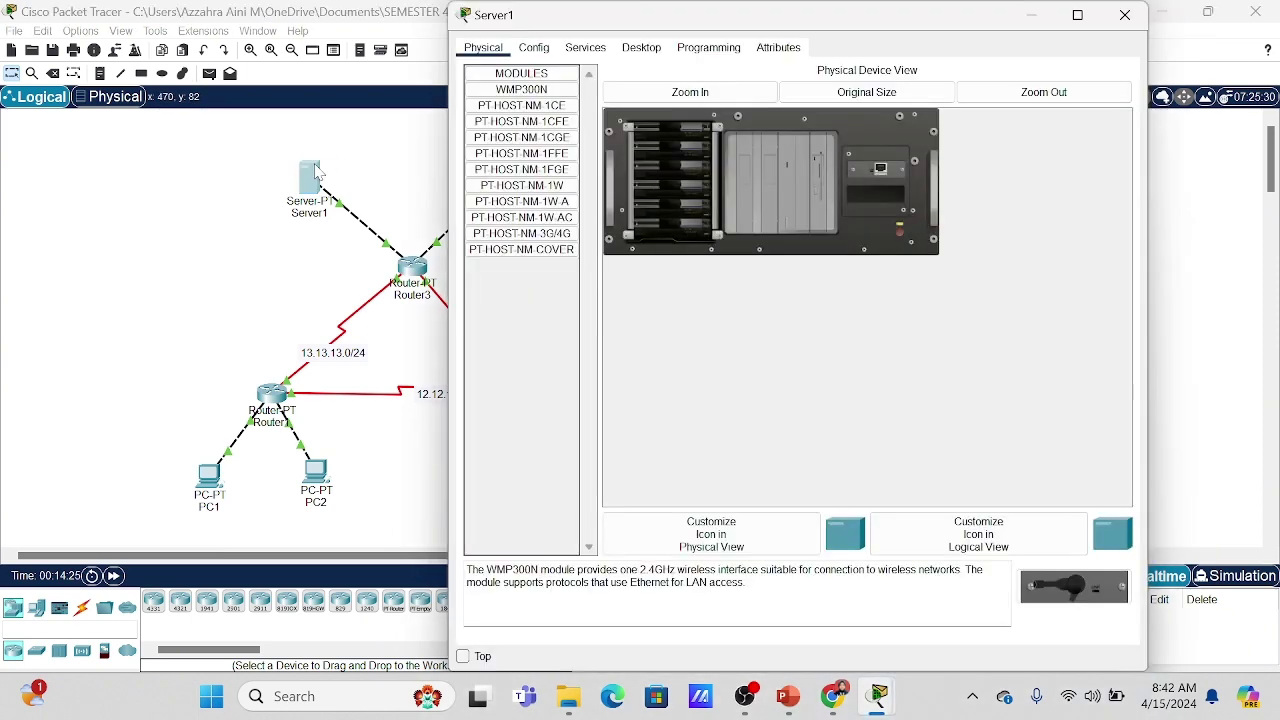
click(530, 50)
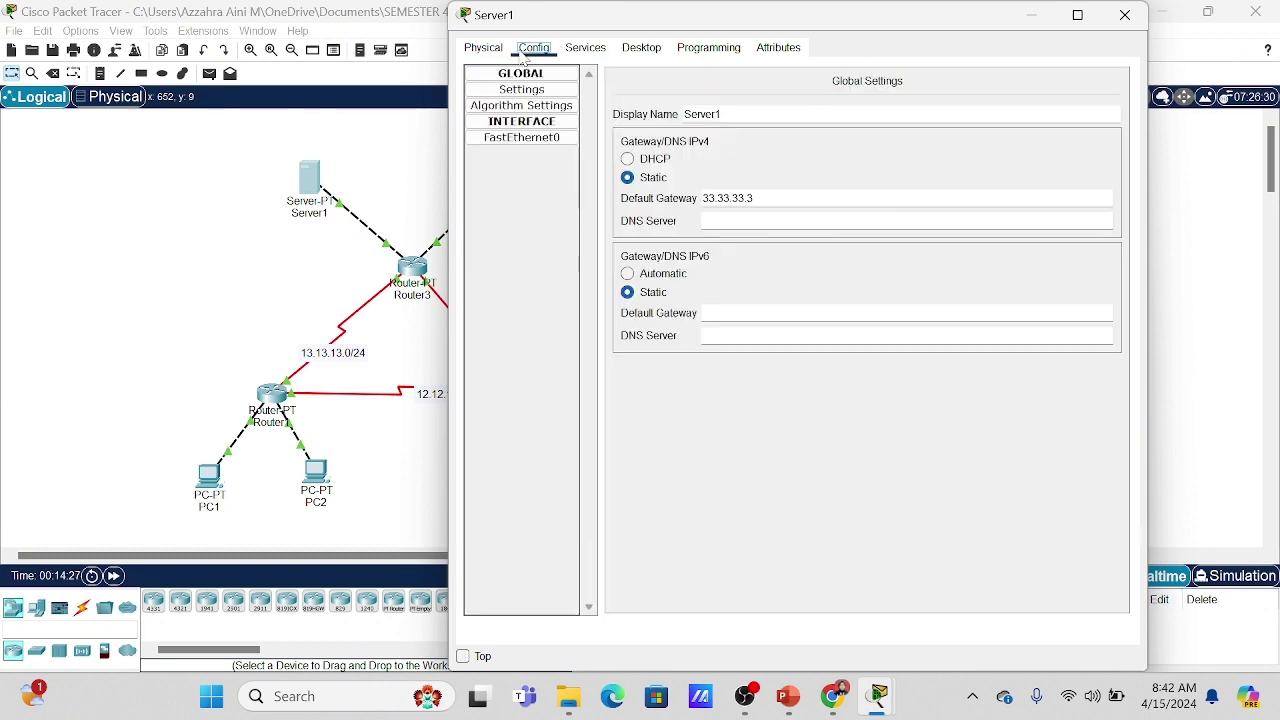
click(640, 50)
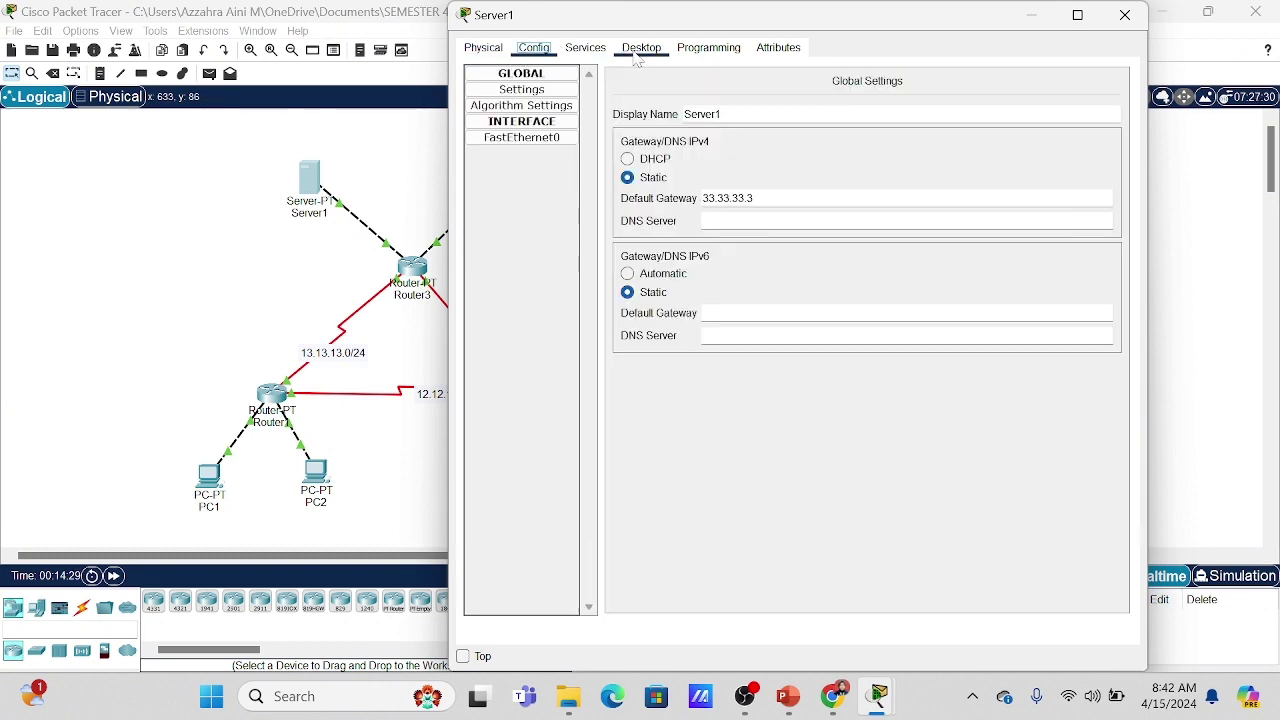
click(556, 108)
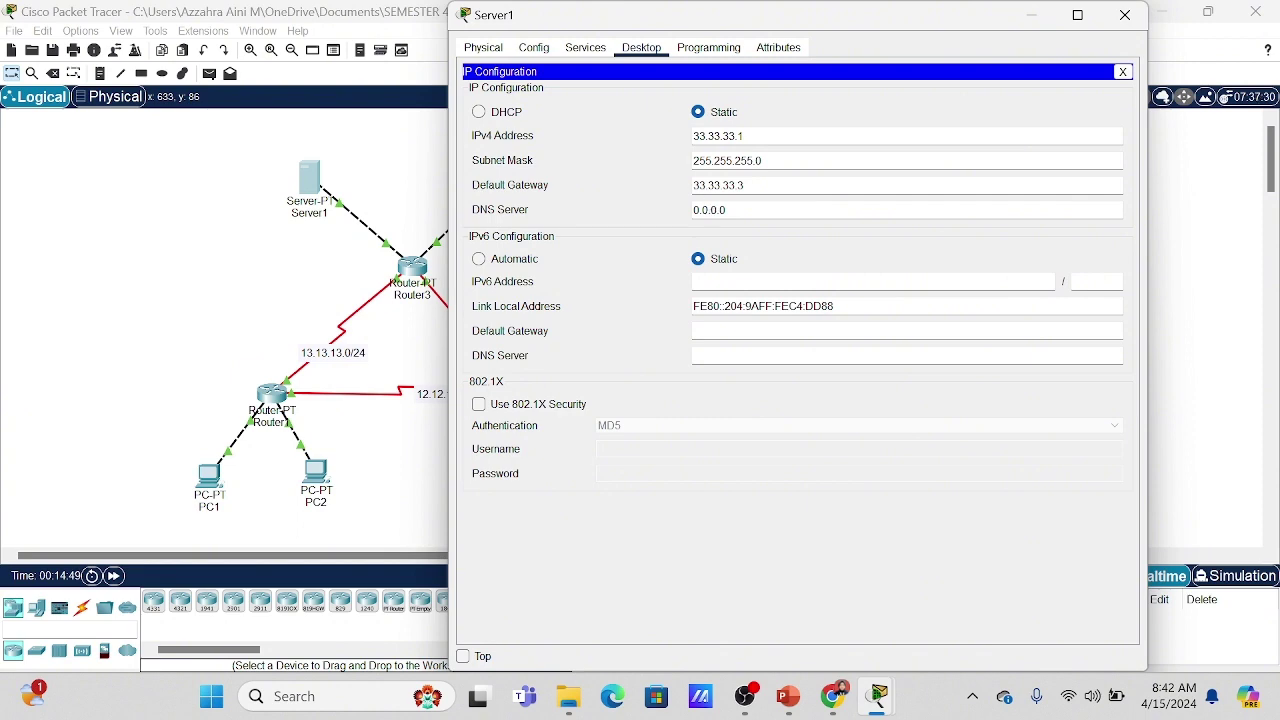
click(1124, 15)
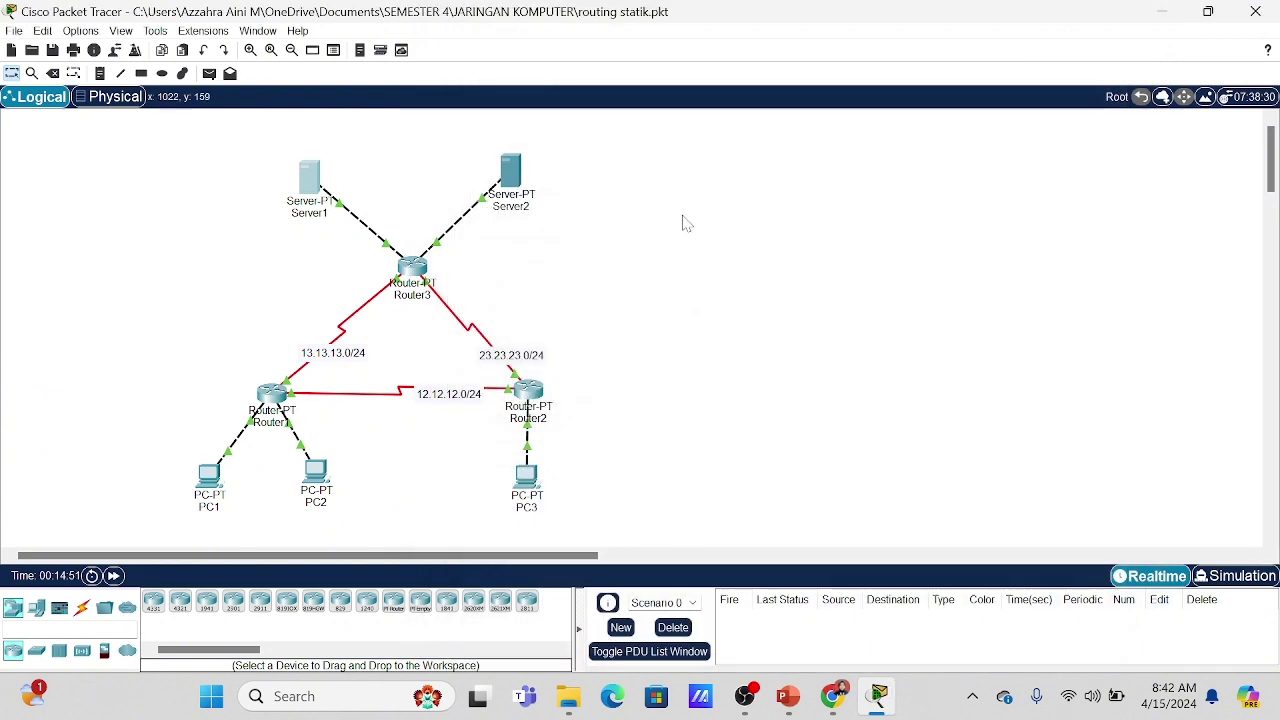
Inspect Server2's IP configuration, checking its IPv4 address, subnet mask and default gateway.
click(515, 186)
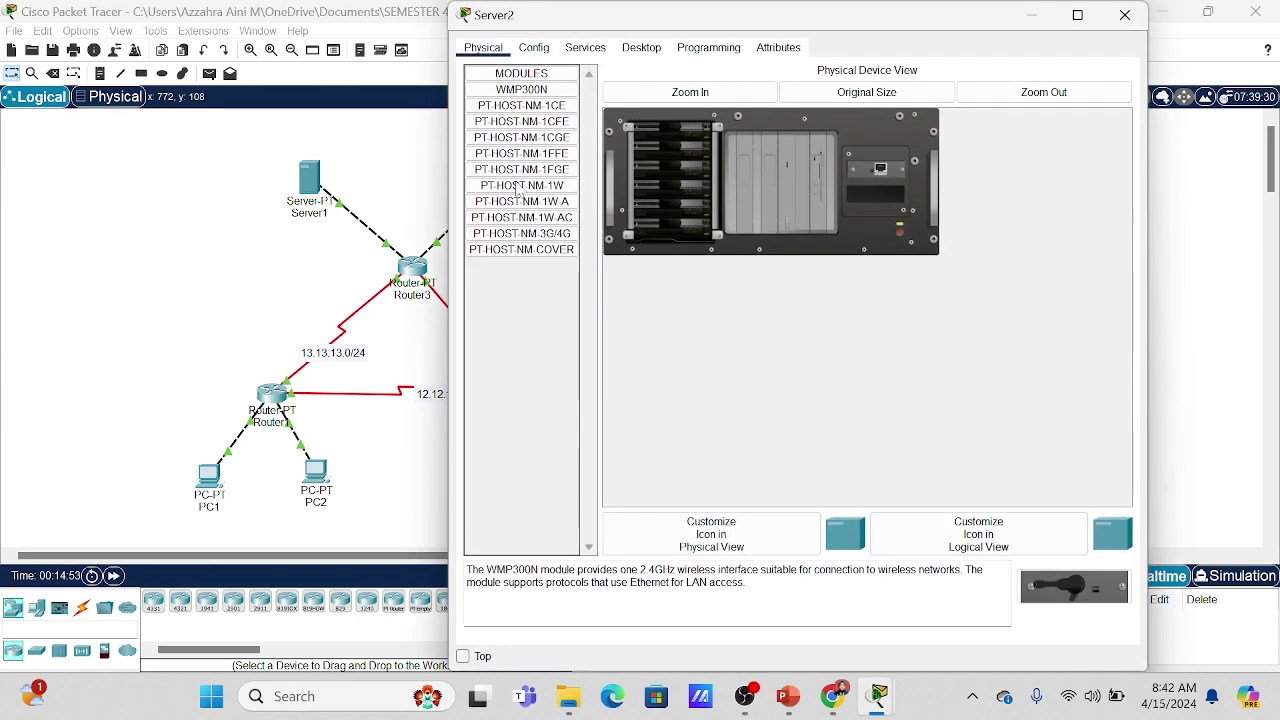
click(640, 48)
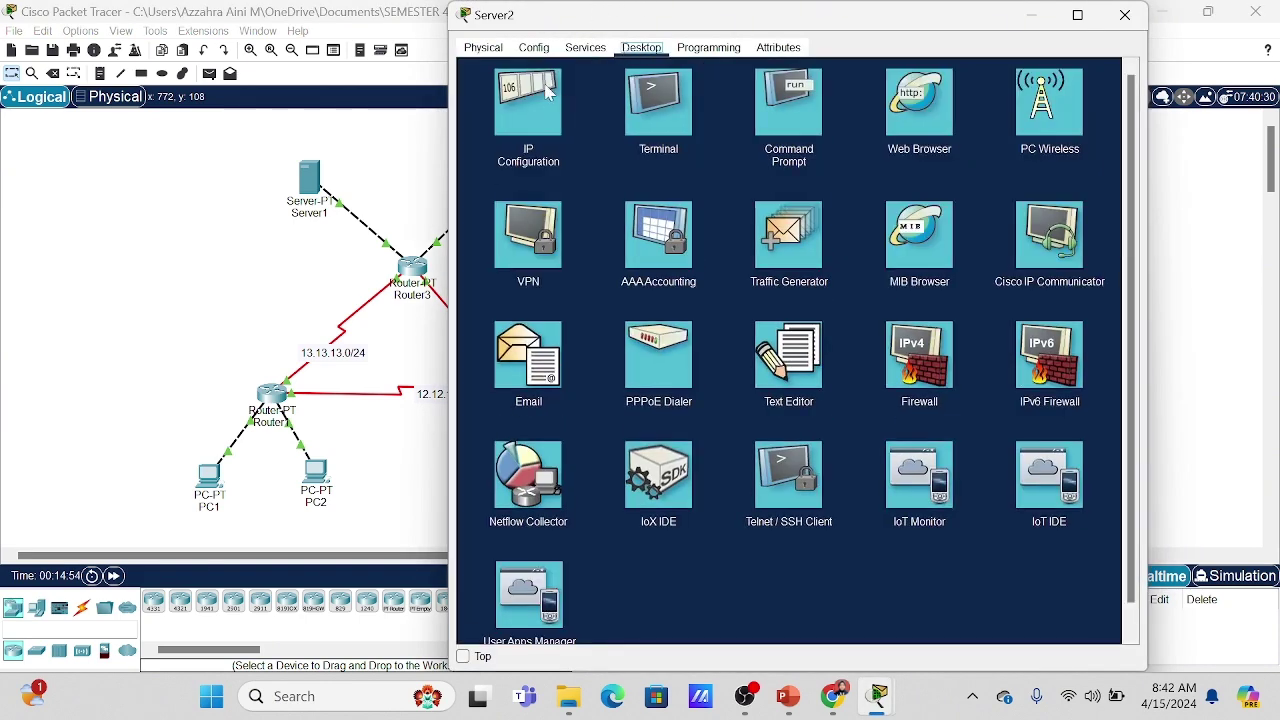
click(530, 100)
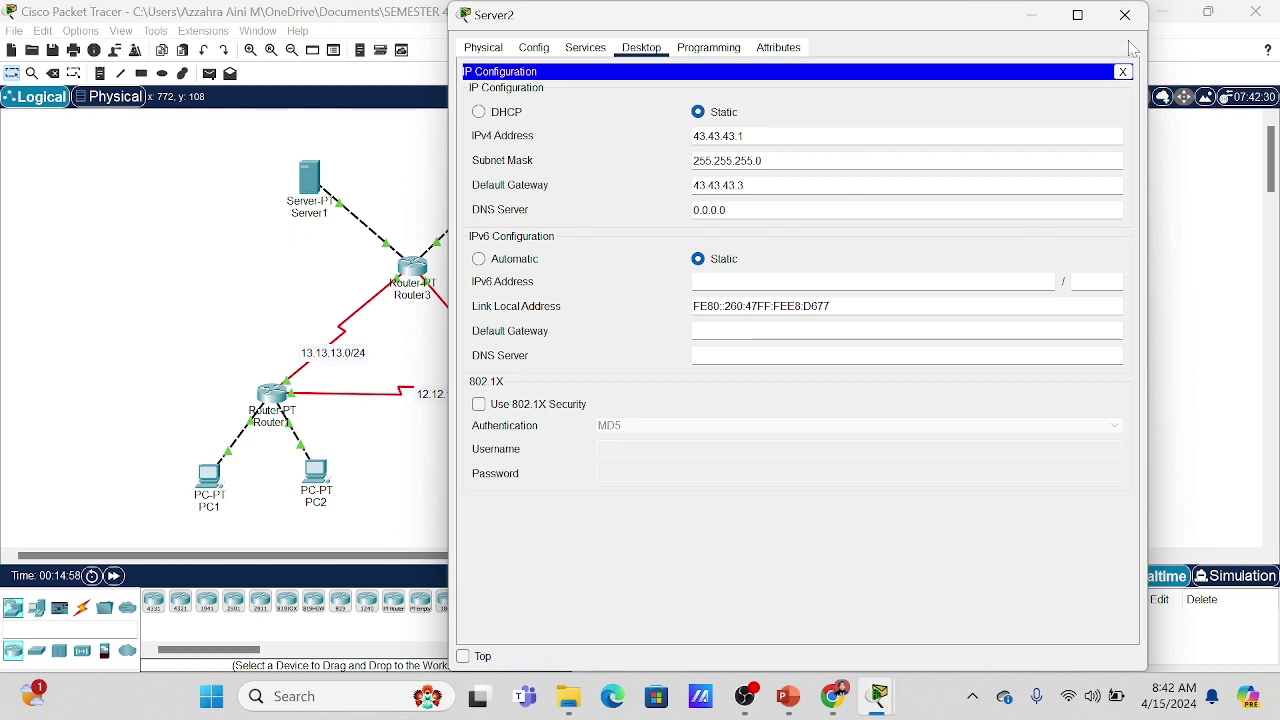
click(1134, 24)
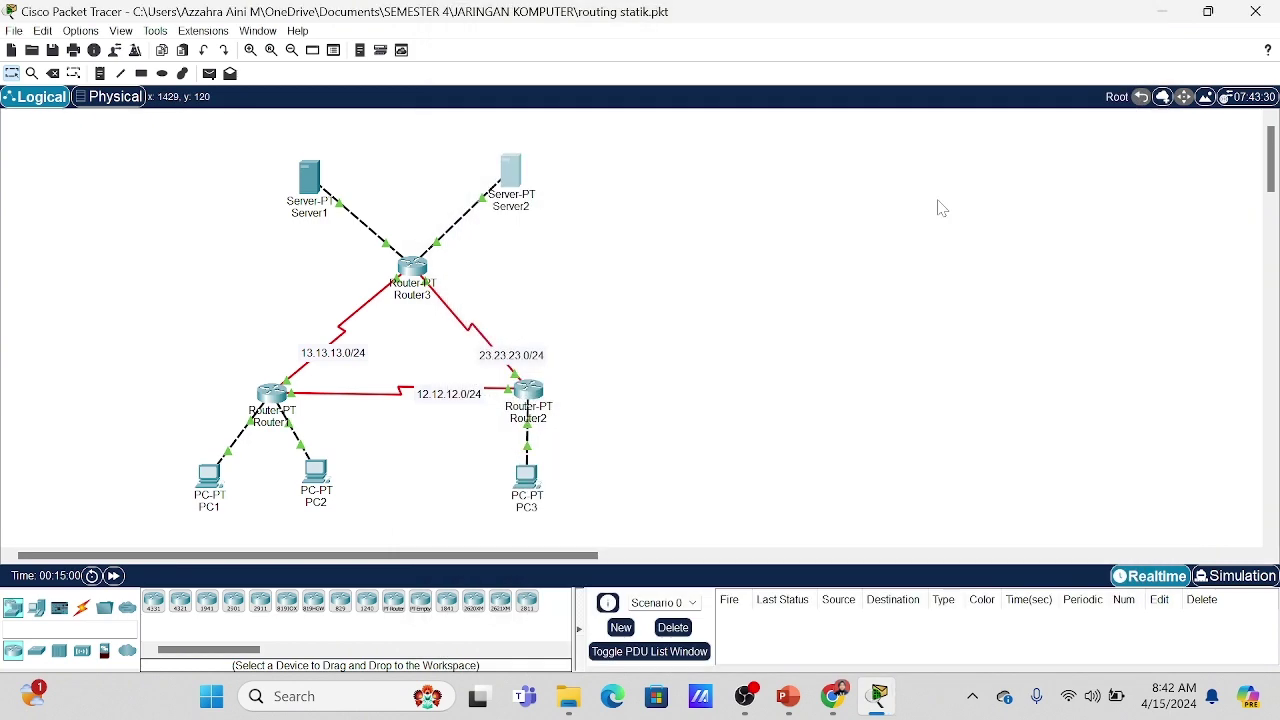
Consult the static routing table for Routers 1 to 3 on the Routing Statik page in Chrome, and return to Packet Tracer.
click(841, 700)
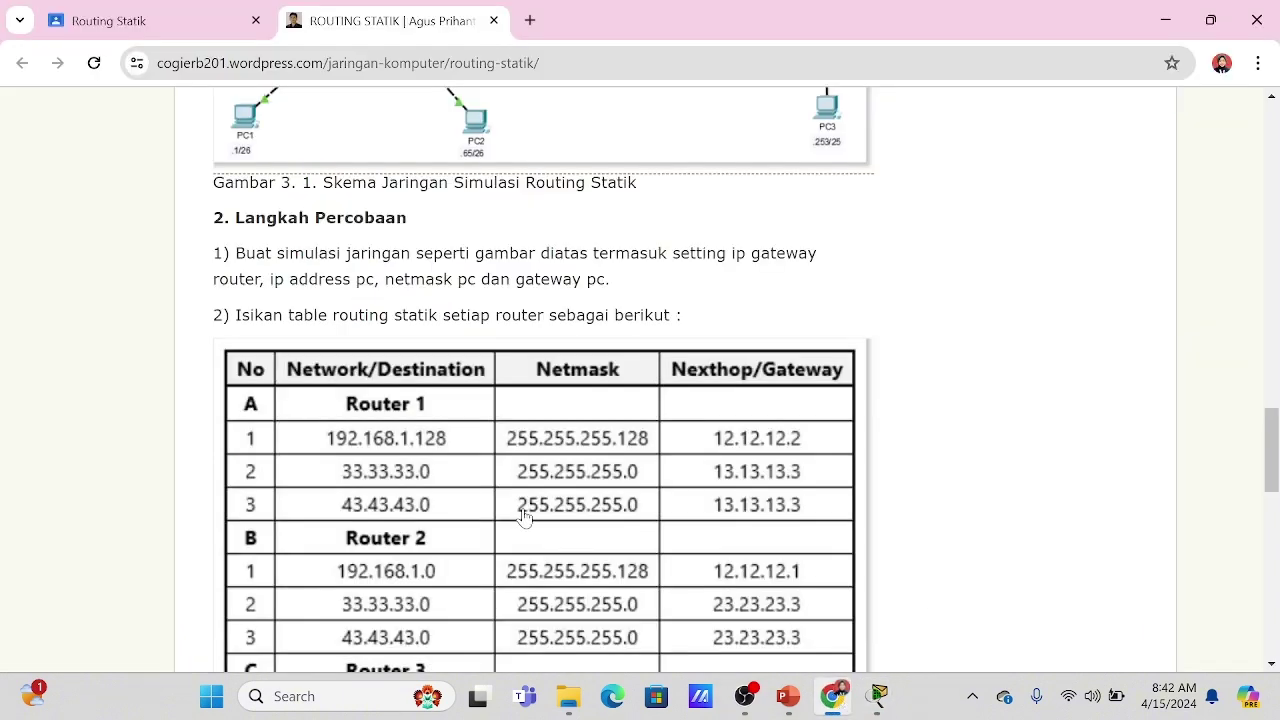
scroll(523, 514, down, 1)
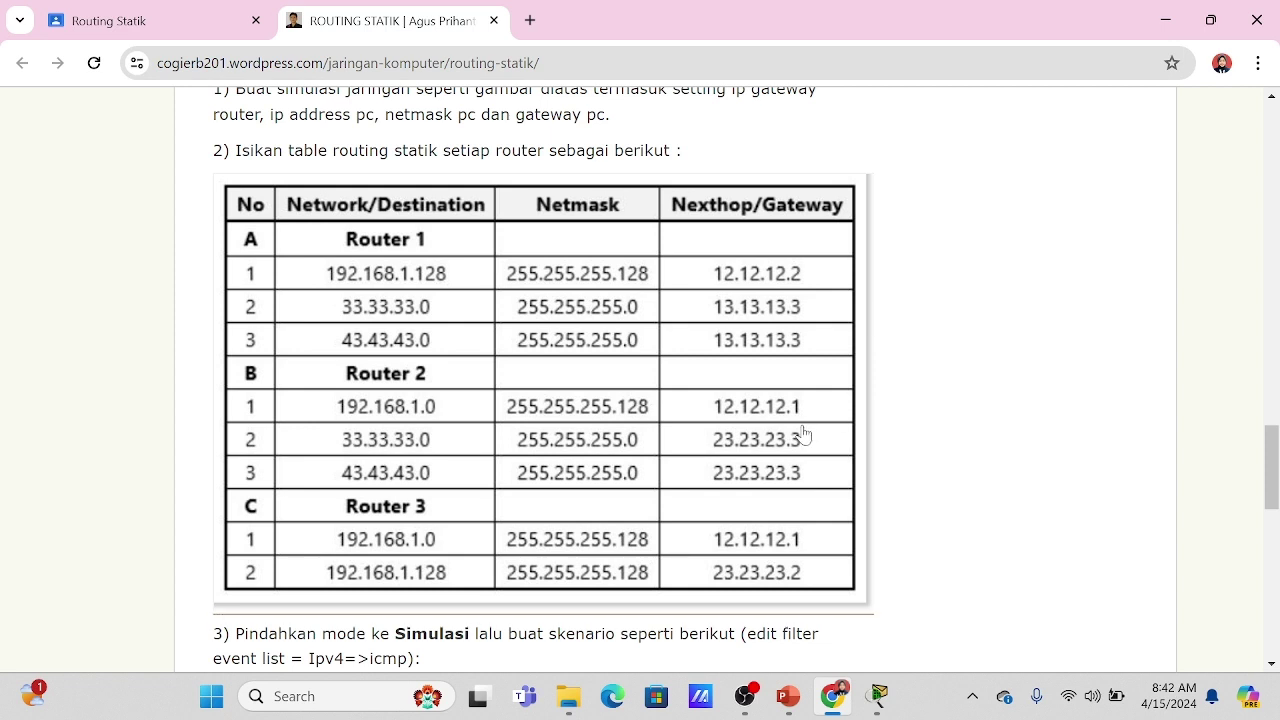
click(879, 696)
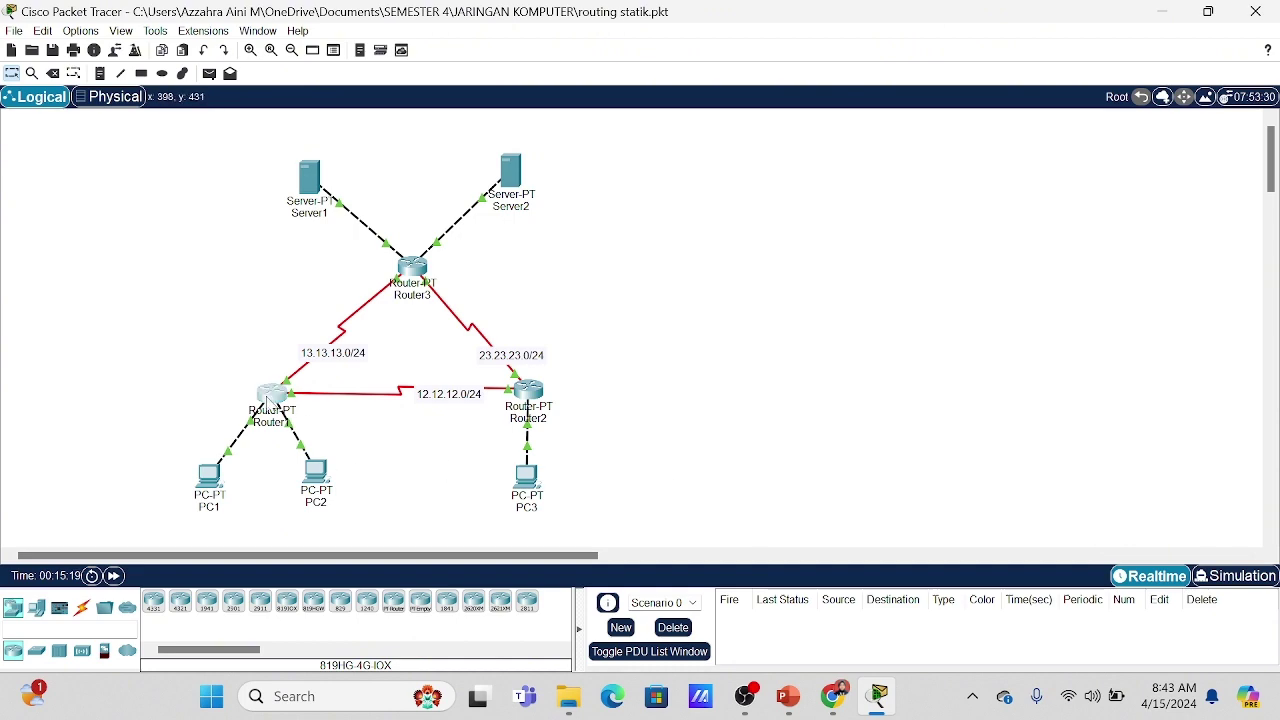
Review Router1's static routes, checking each destination network and next hop against the routing table.
click(269, 398)
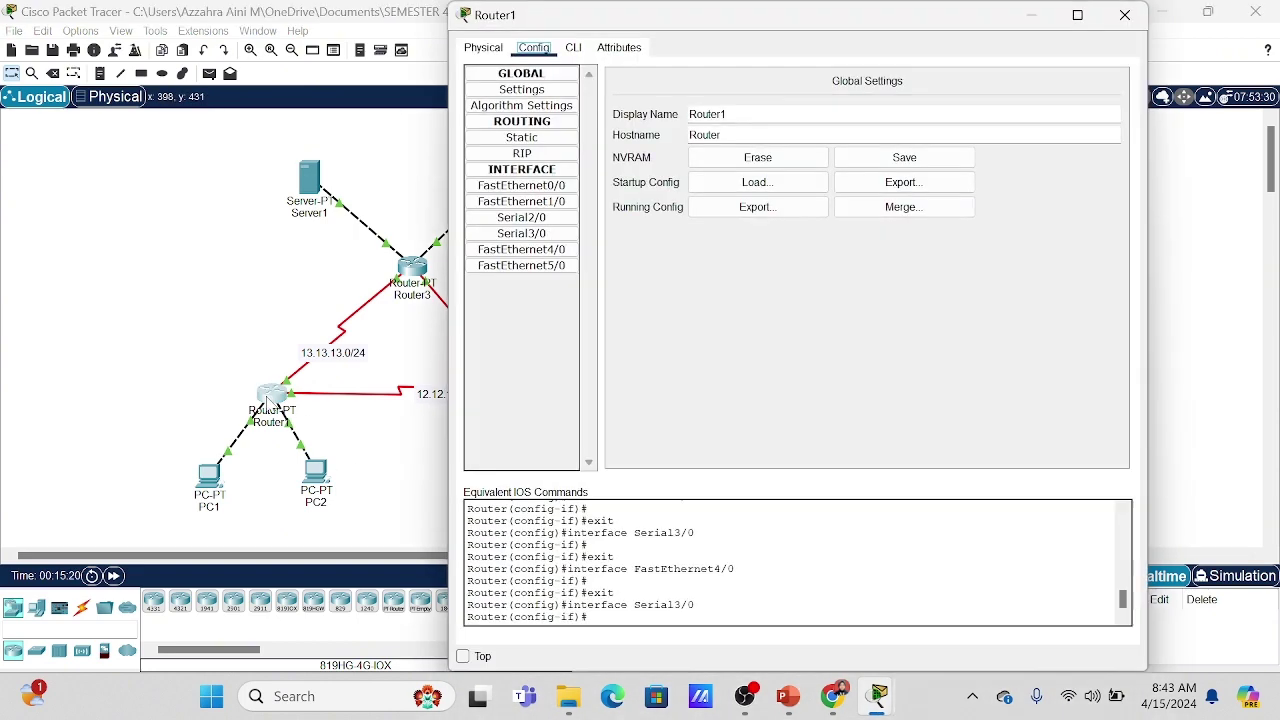
click(555, 143)
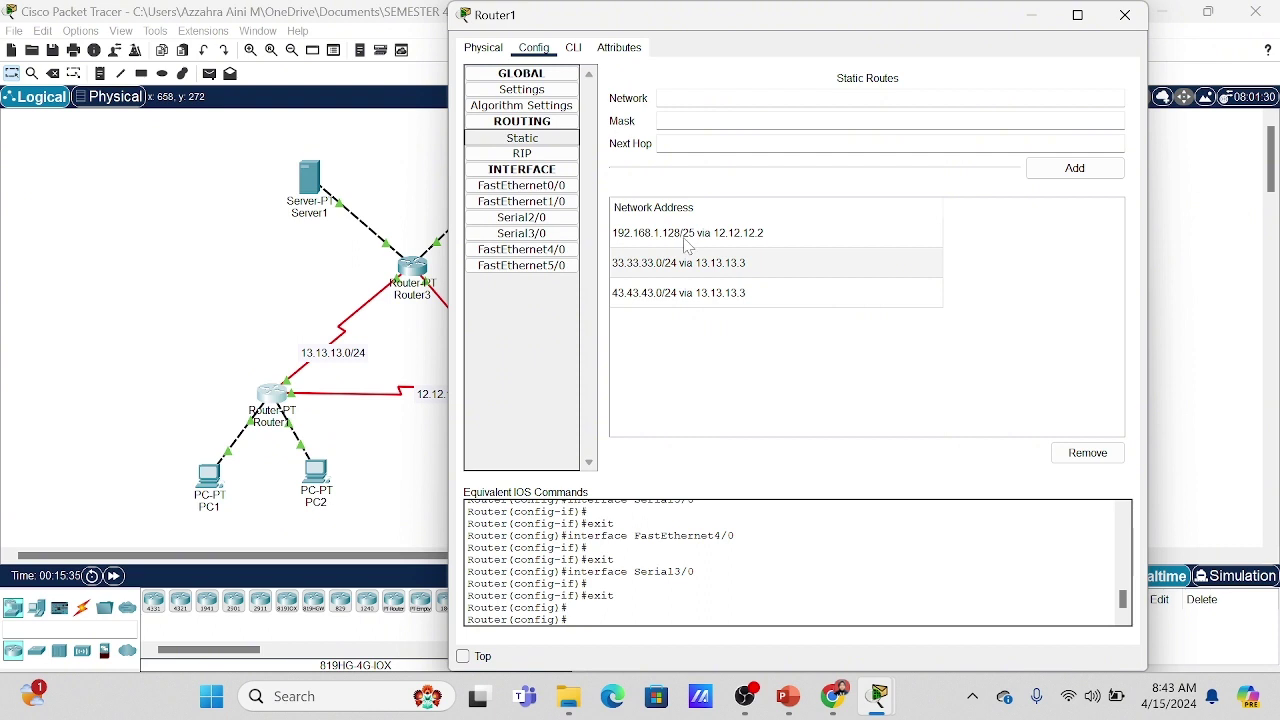
click(697, 206)
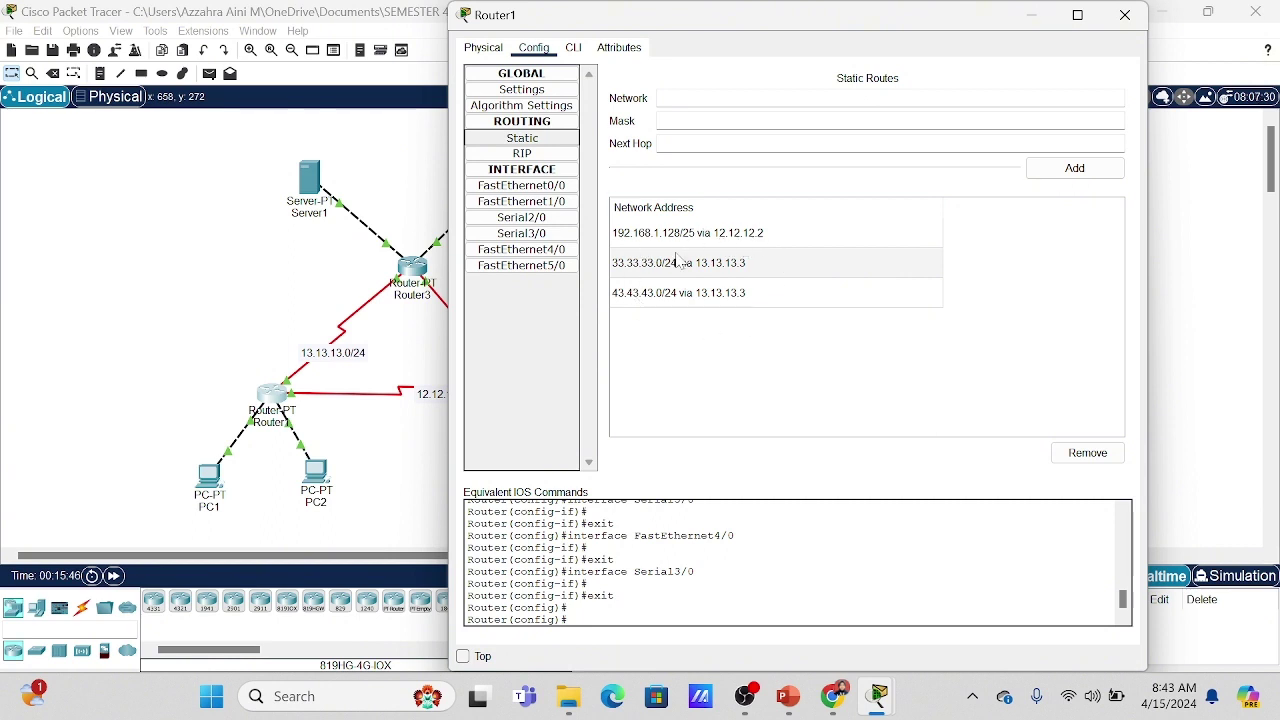
click(1125, 17)
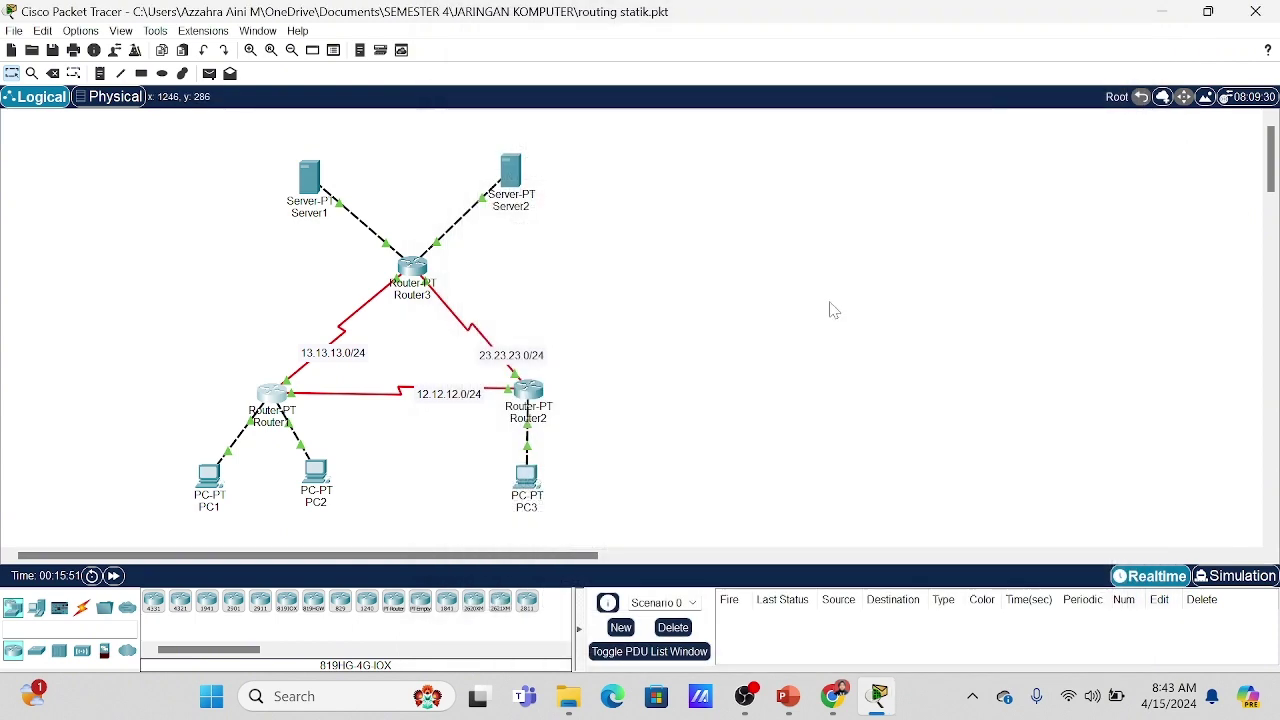
Review Router2's static routes, checking each destination network and its next hop.
click(533, 398)
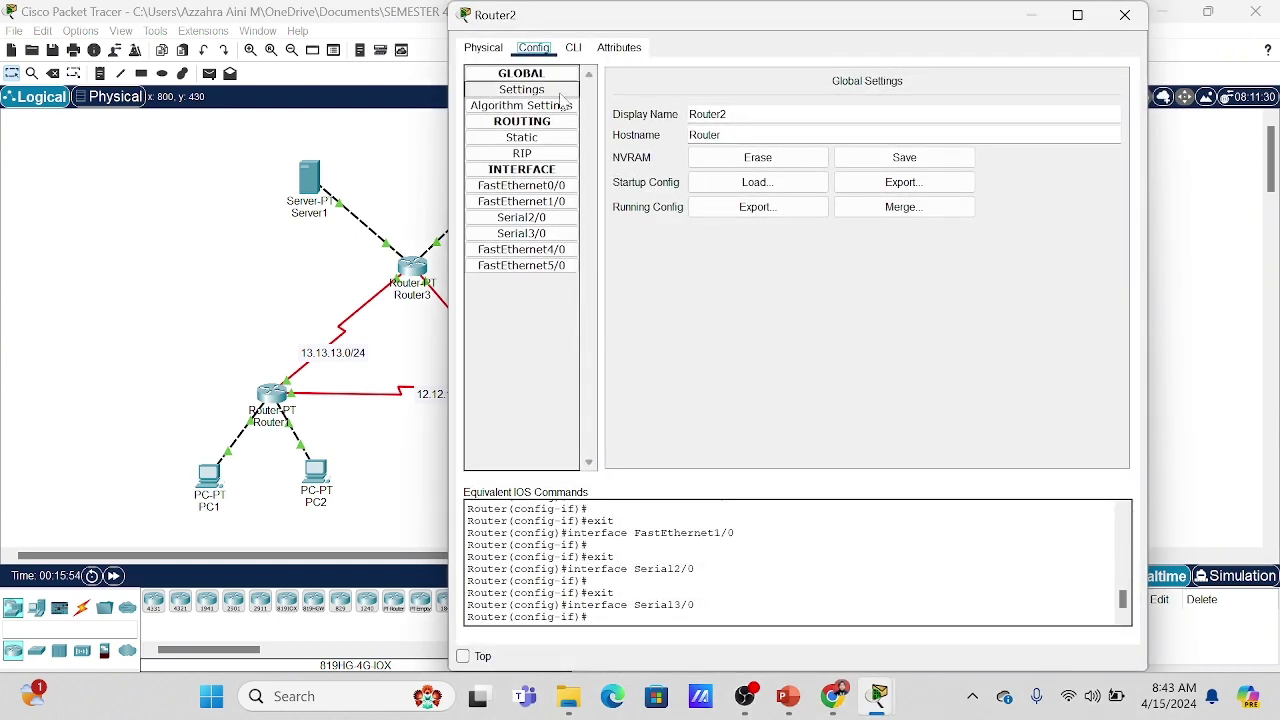
click(541, 138)
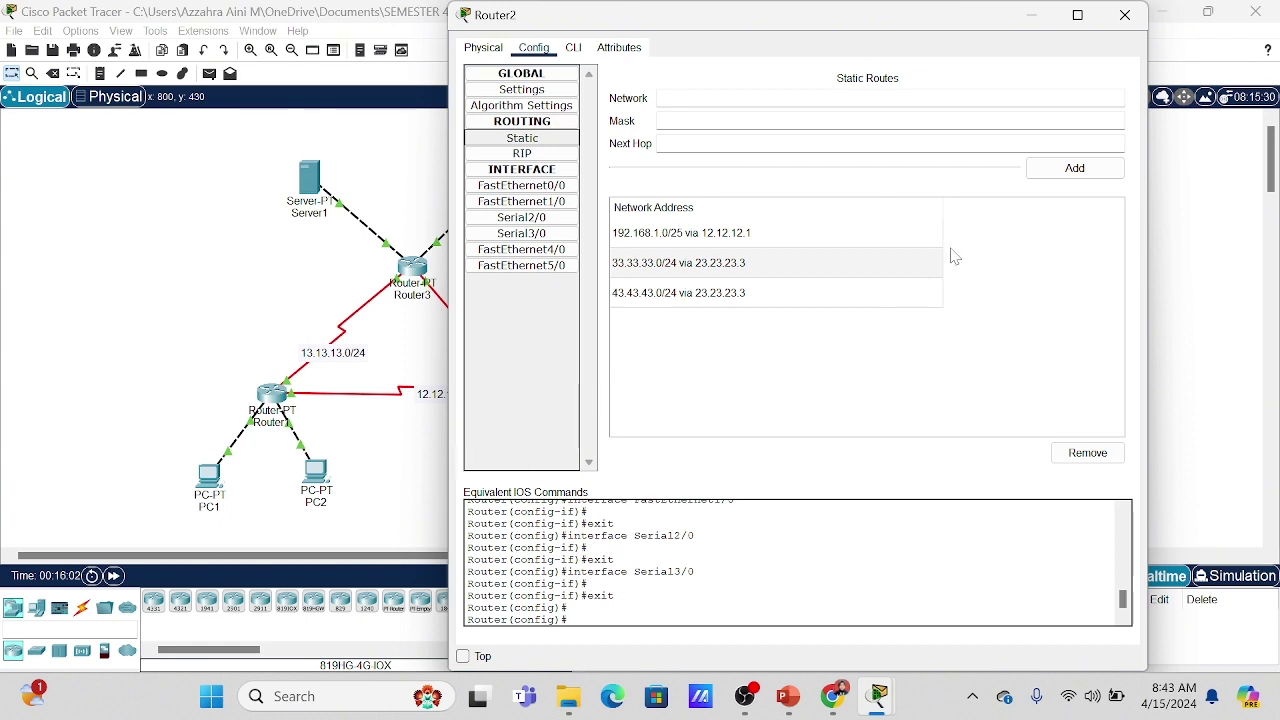
click(1112, 16)
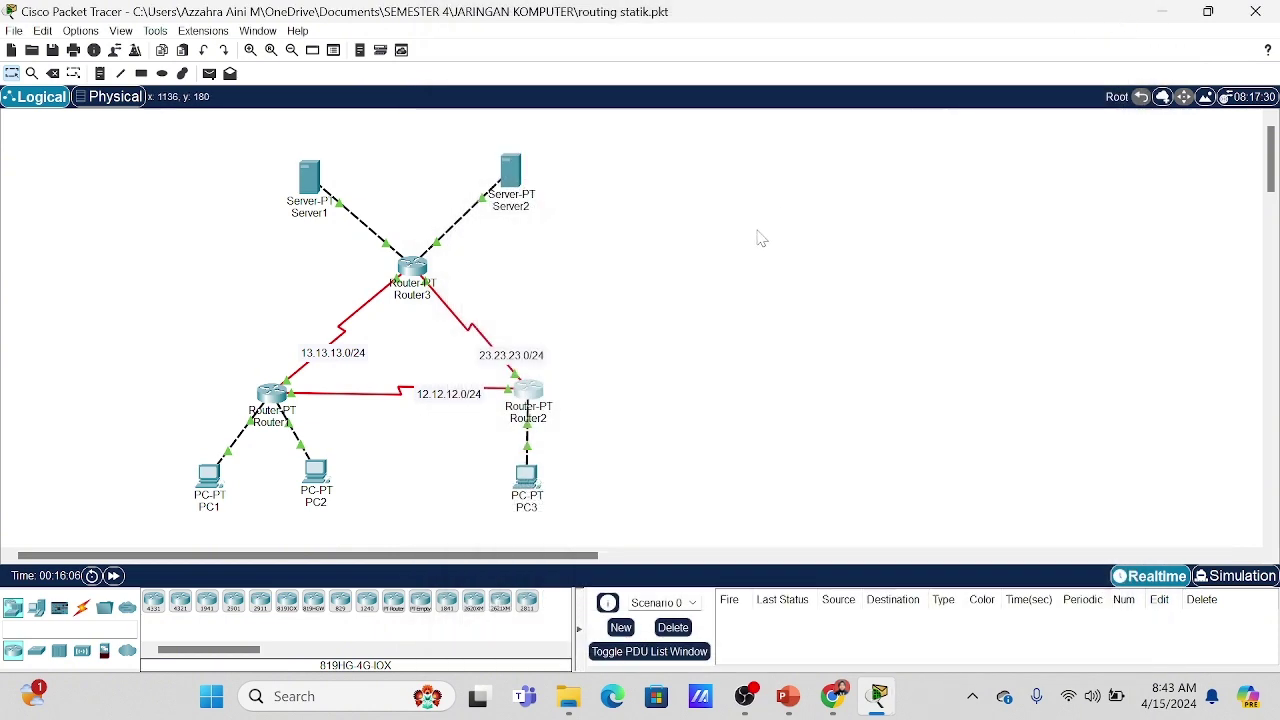
Review Router3's static routes, checking the destination networks and next hops towards the two PC subnets.
click(413, 267)
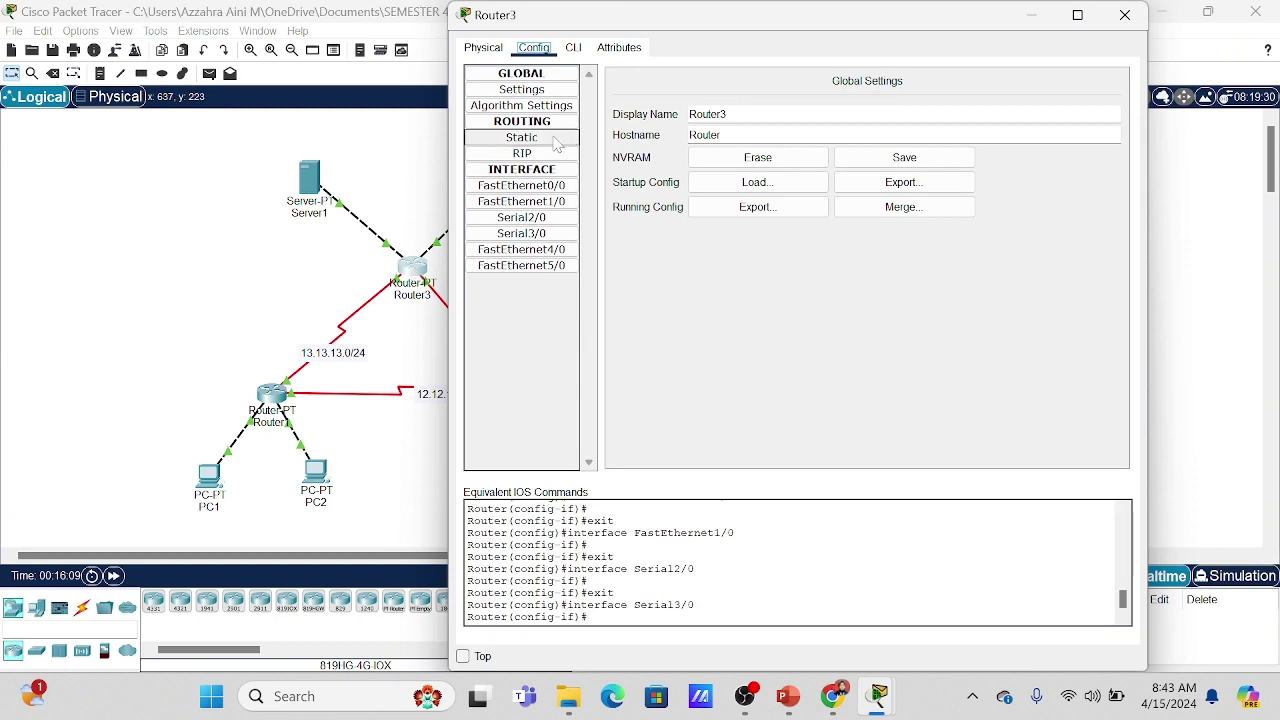
click(556, 140)
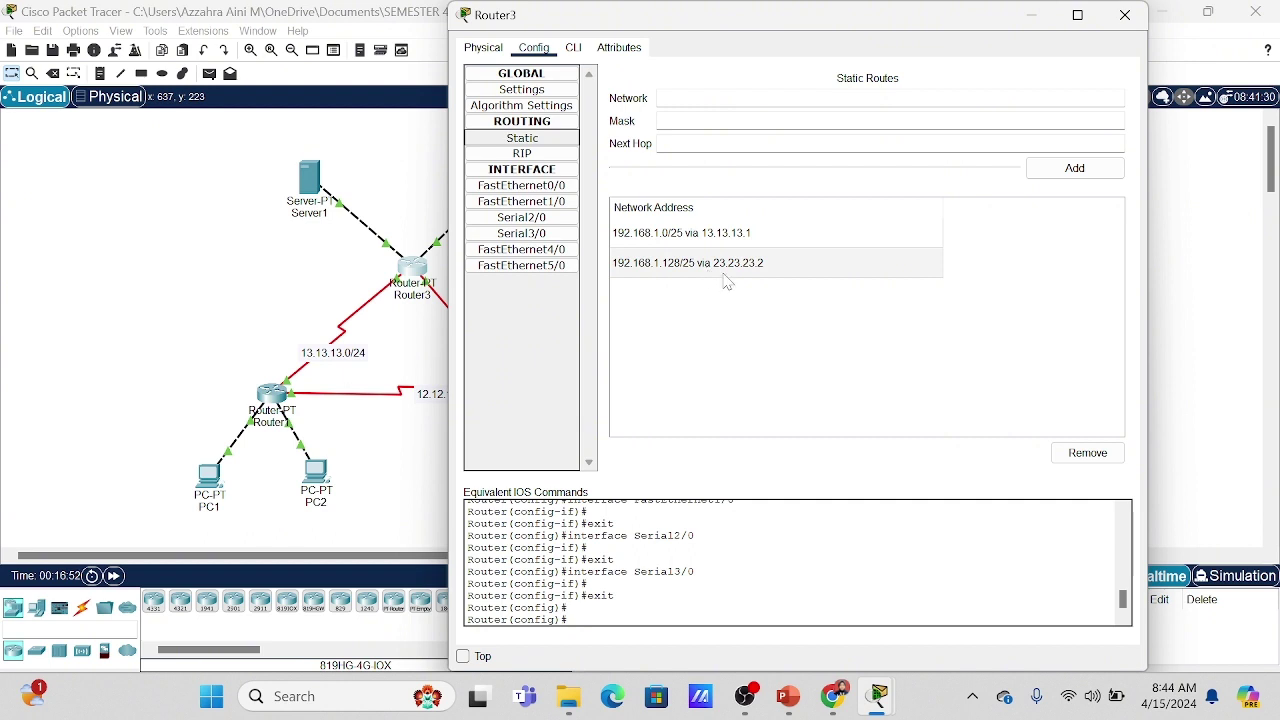
click(1129, 26)
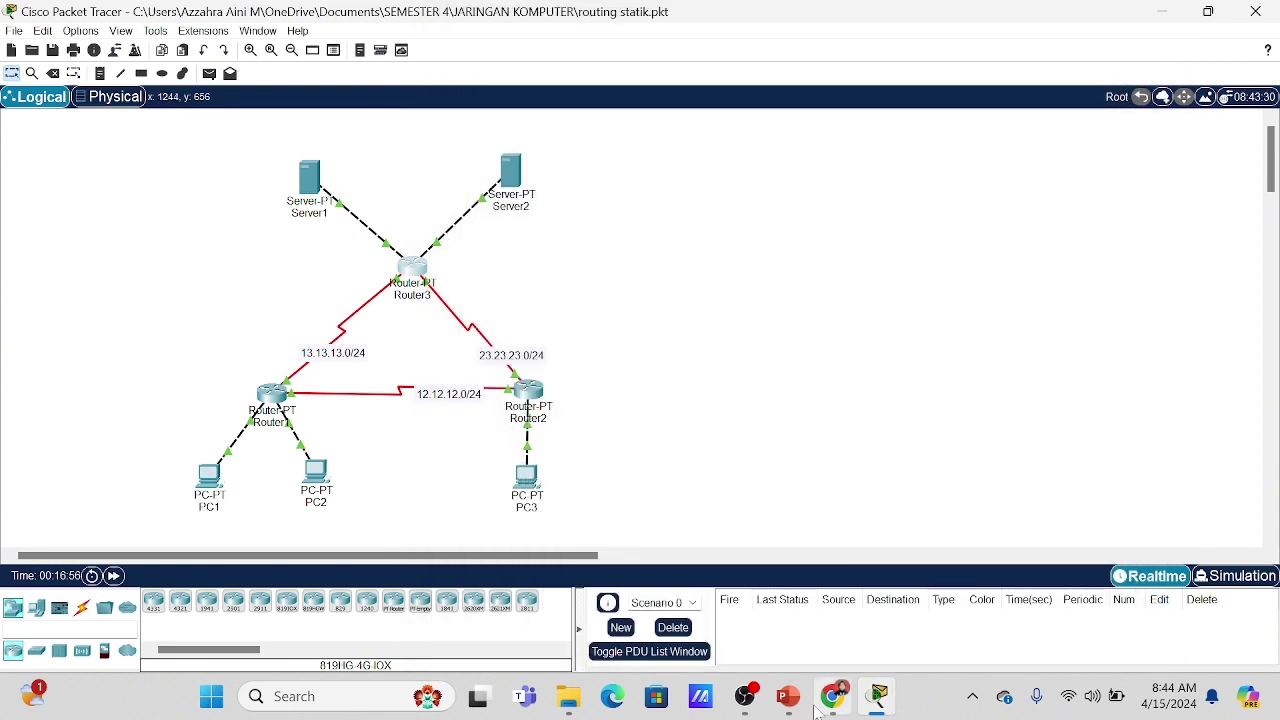
Switch to the Routing Statik page in Chrome and read the simulation-mode instructions for sending simple PDUs between PCs and servers.
click(836, 700)
scroll(663, 570, down, 3)
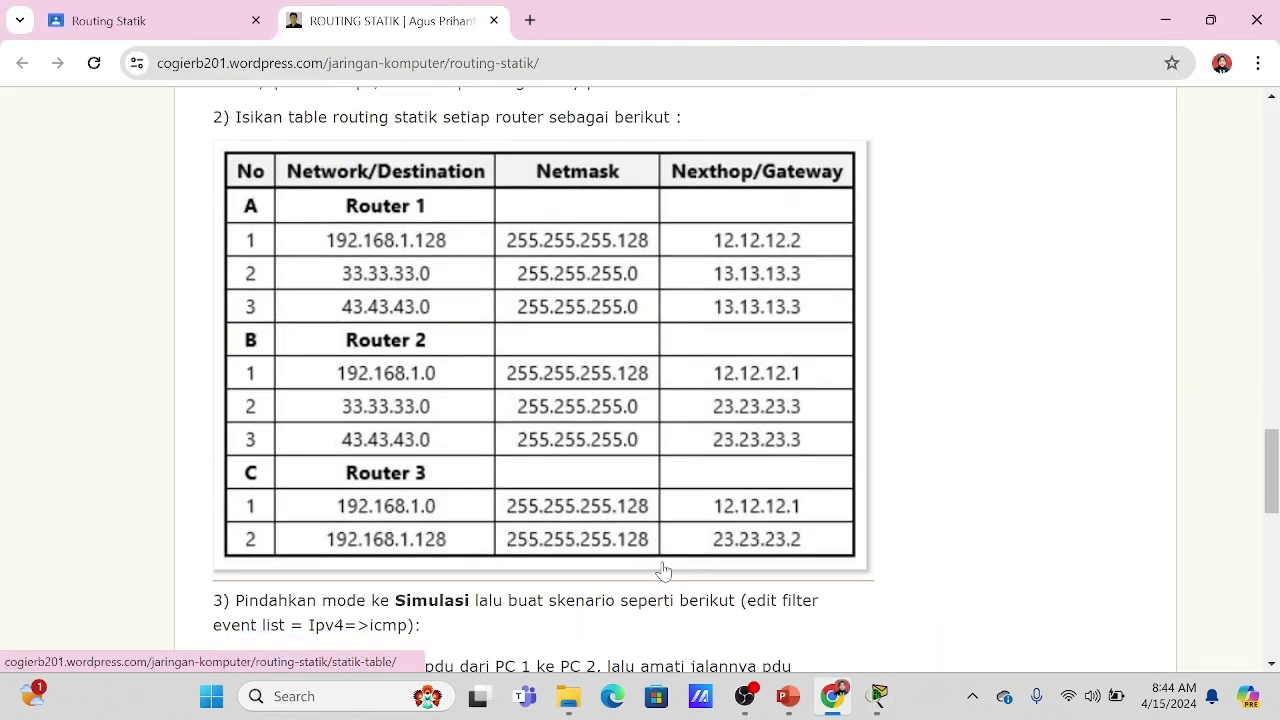
scroll(663, 570, down, 2)
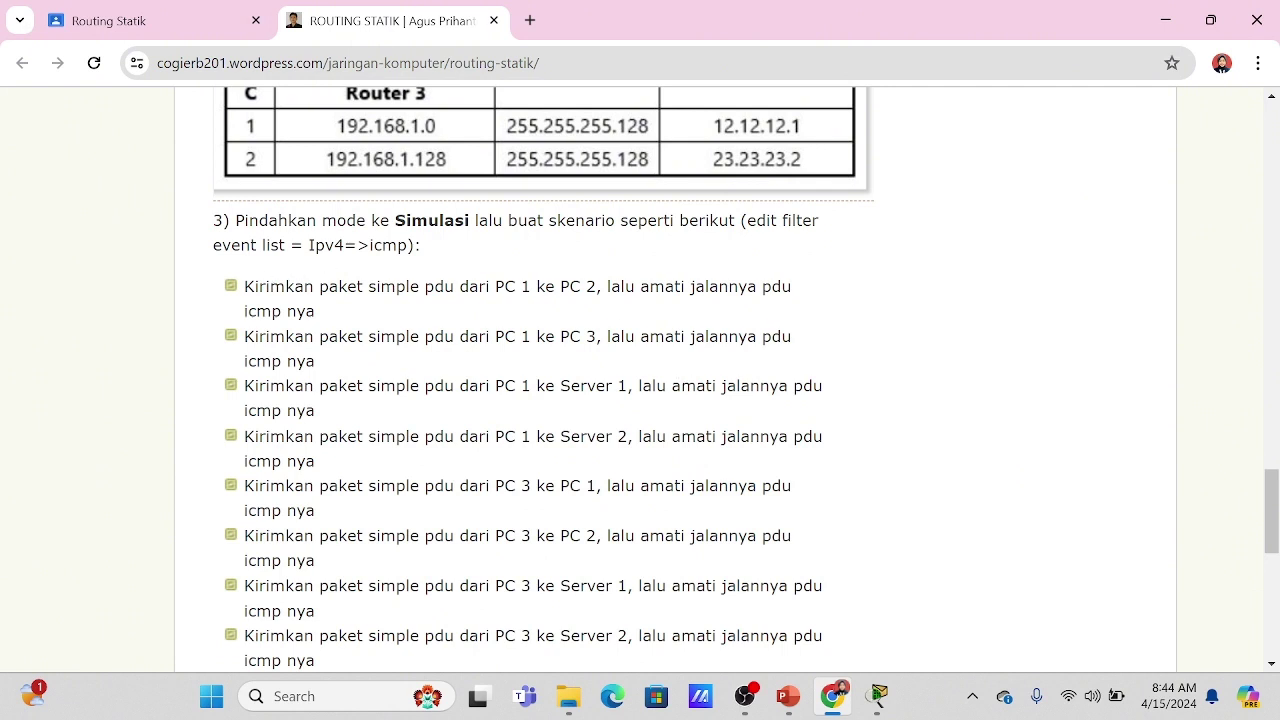
Switch to Cisco Packet Tracer, enter simulation mode and limit the IPv4 event filters to ICMP only.
click(879, 695)
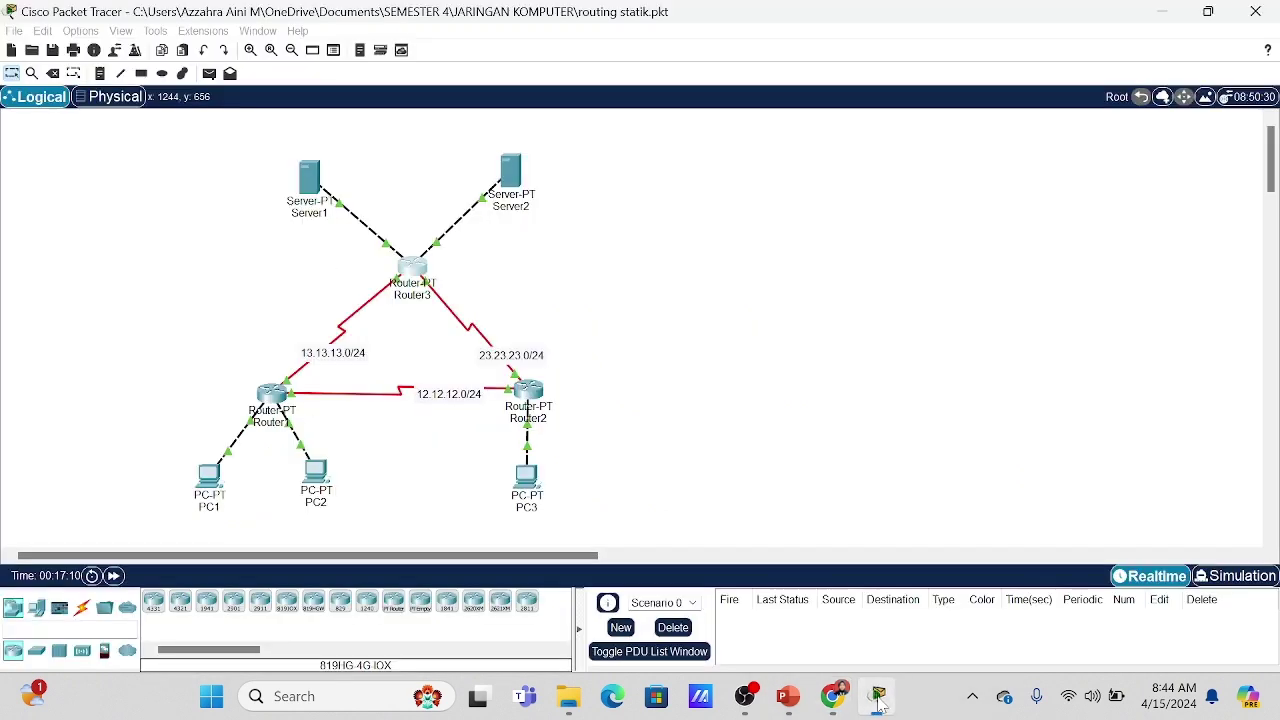
click(1250, 580)
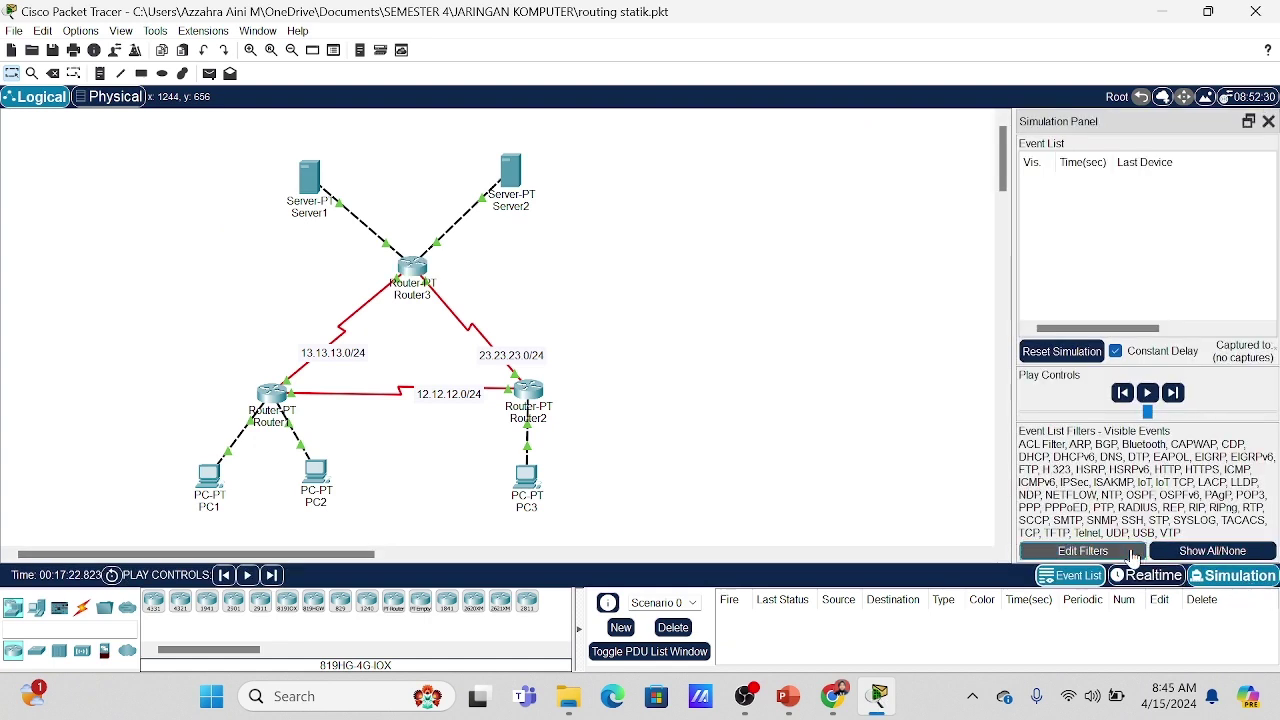
click(1083, 550)
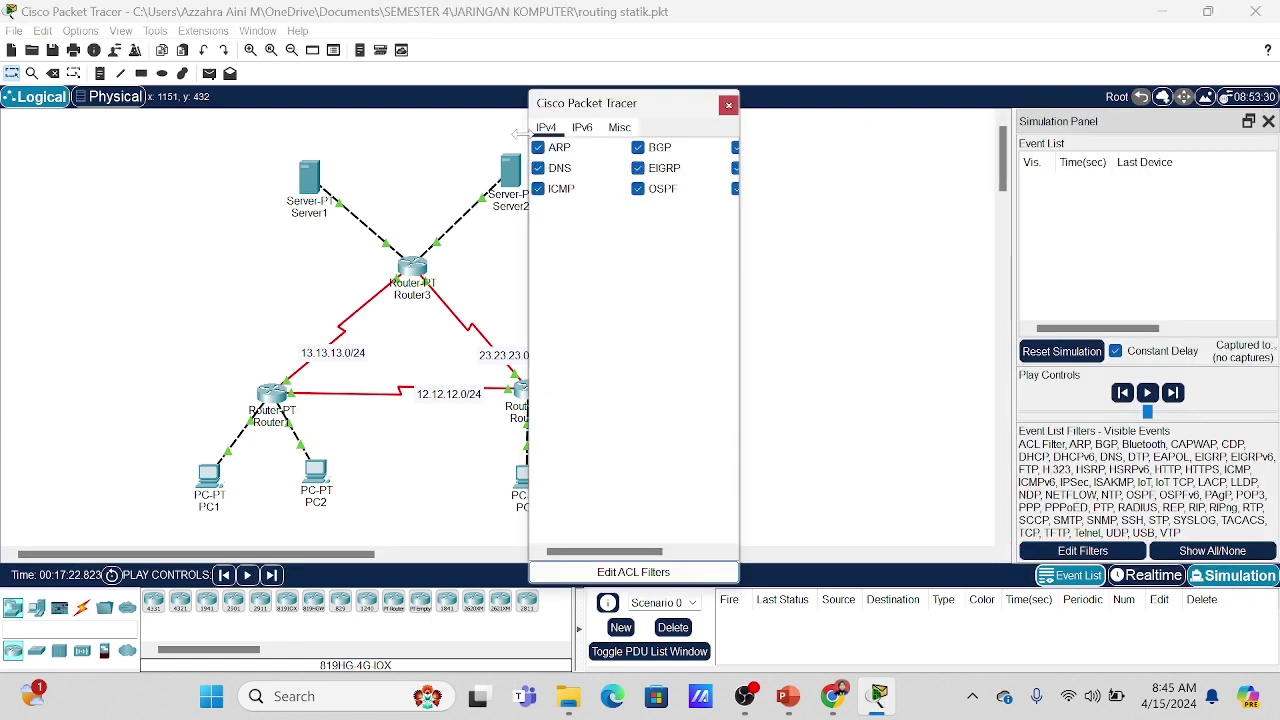
click(539, 148)
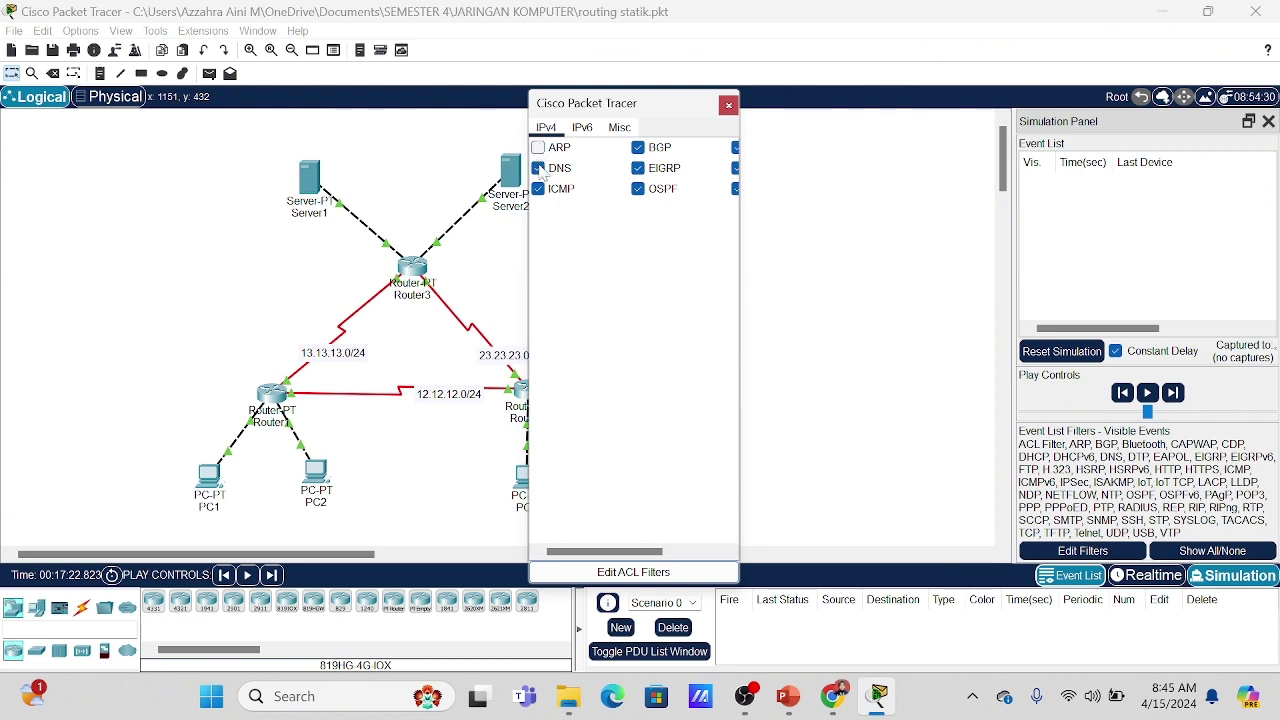
click(539, 168)
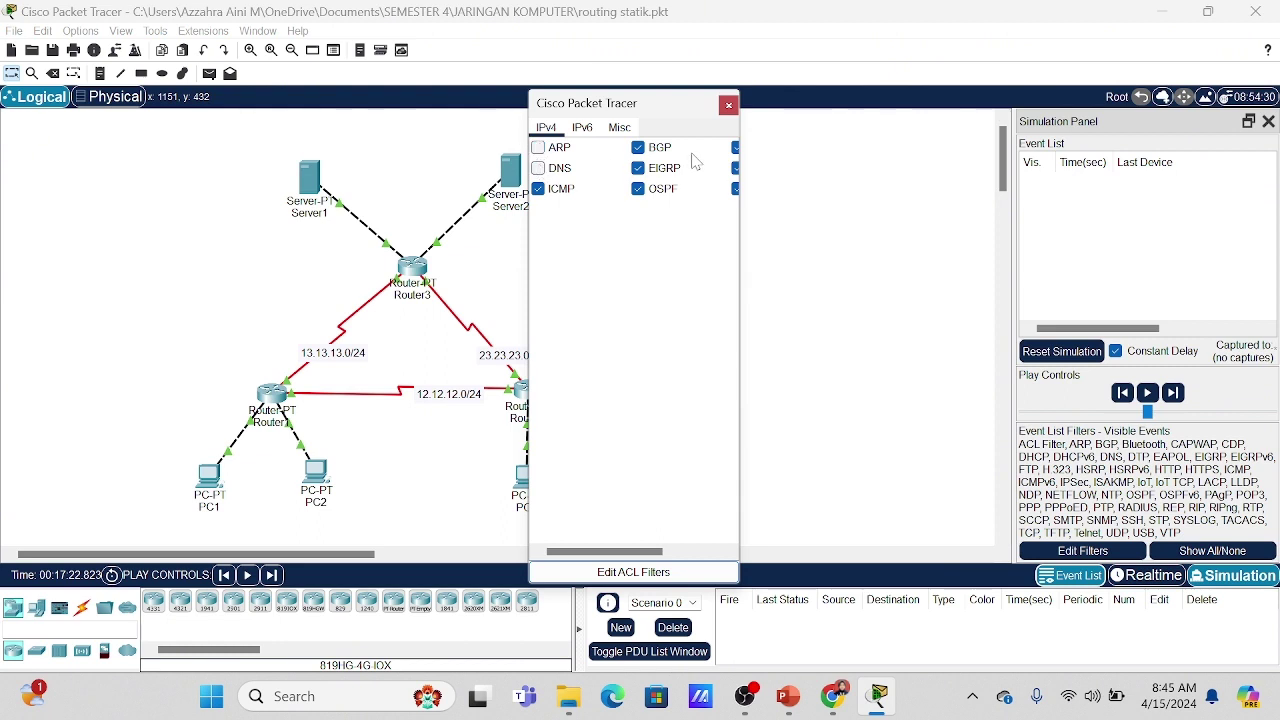
click(638, 189)
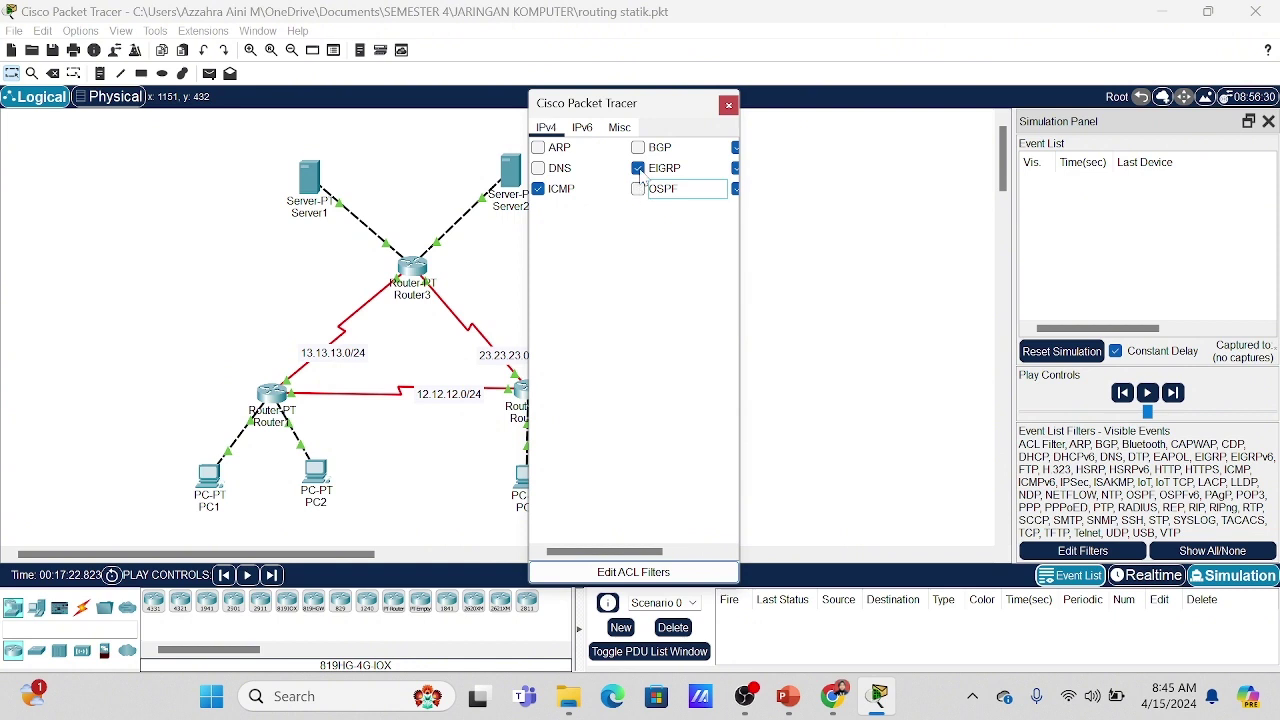
click(638, 168)
scroll(645, 175, right, 2)
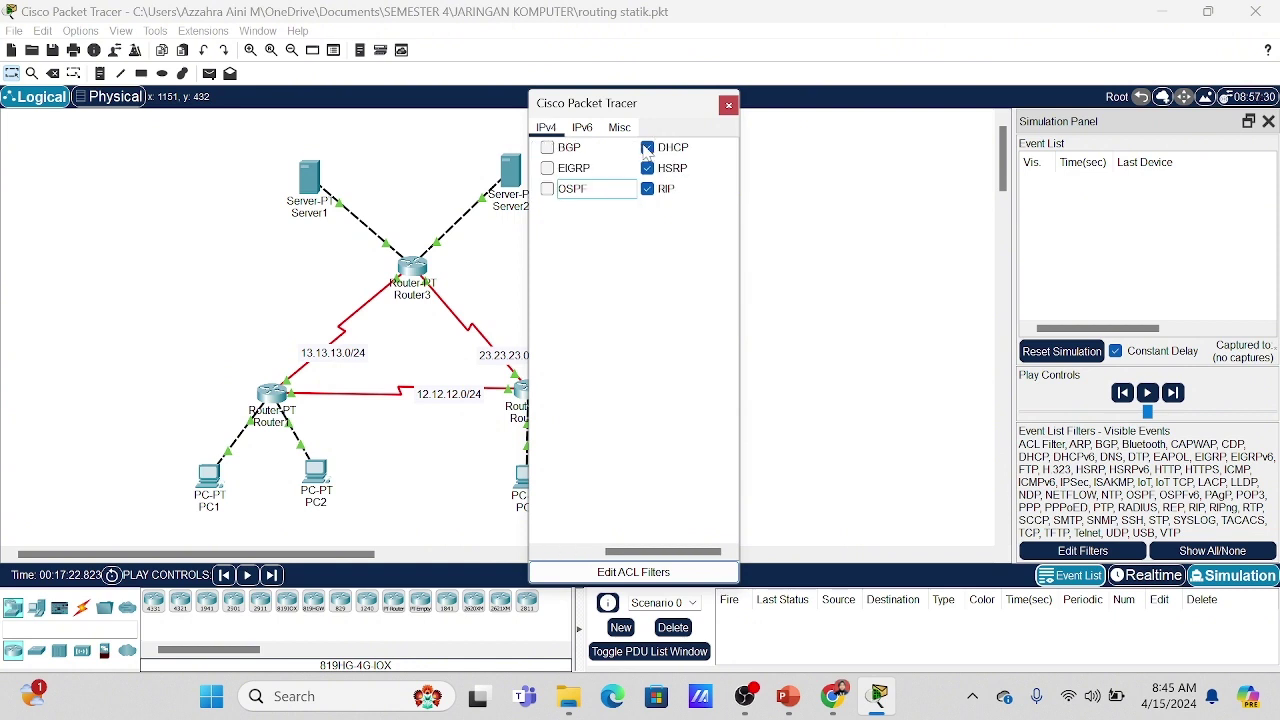
click(648, 169)
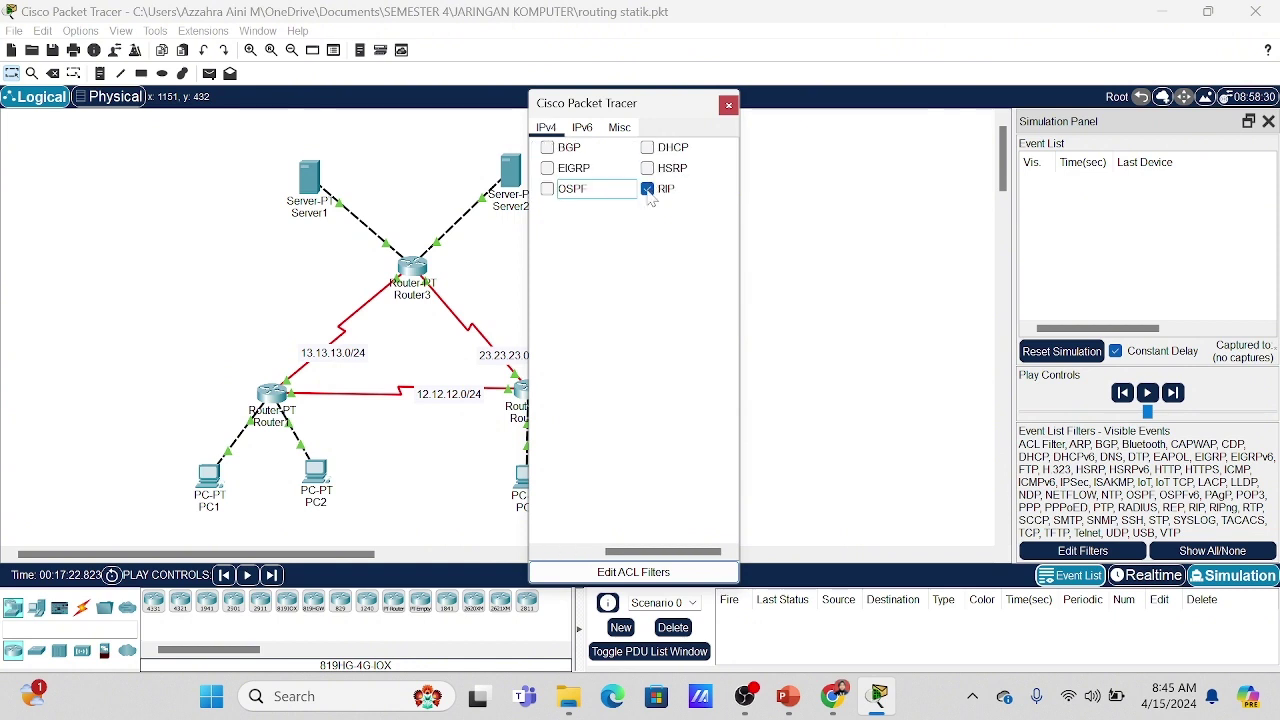
click(648, 189)
scroll(648, 189, left, 2)
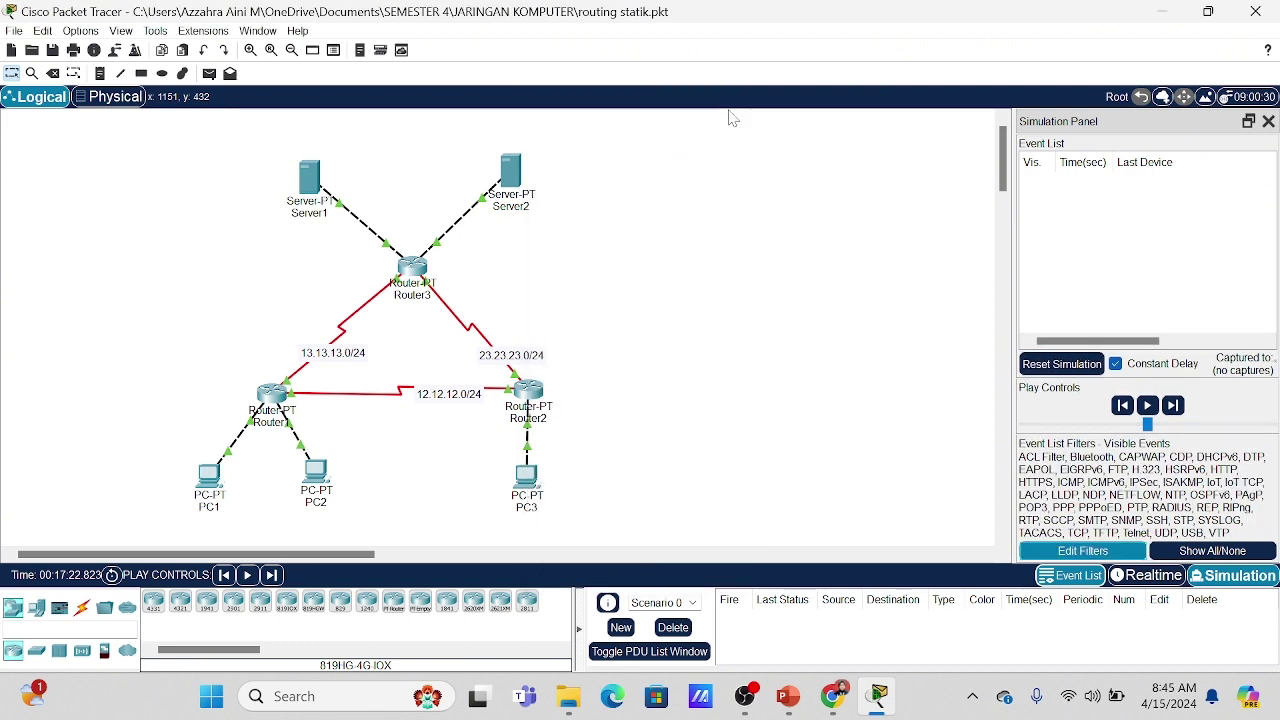
click(729, 106)
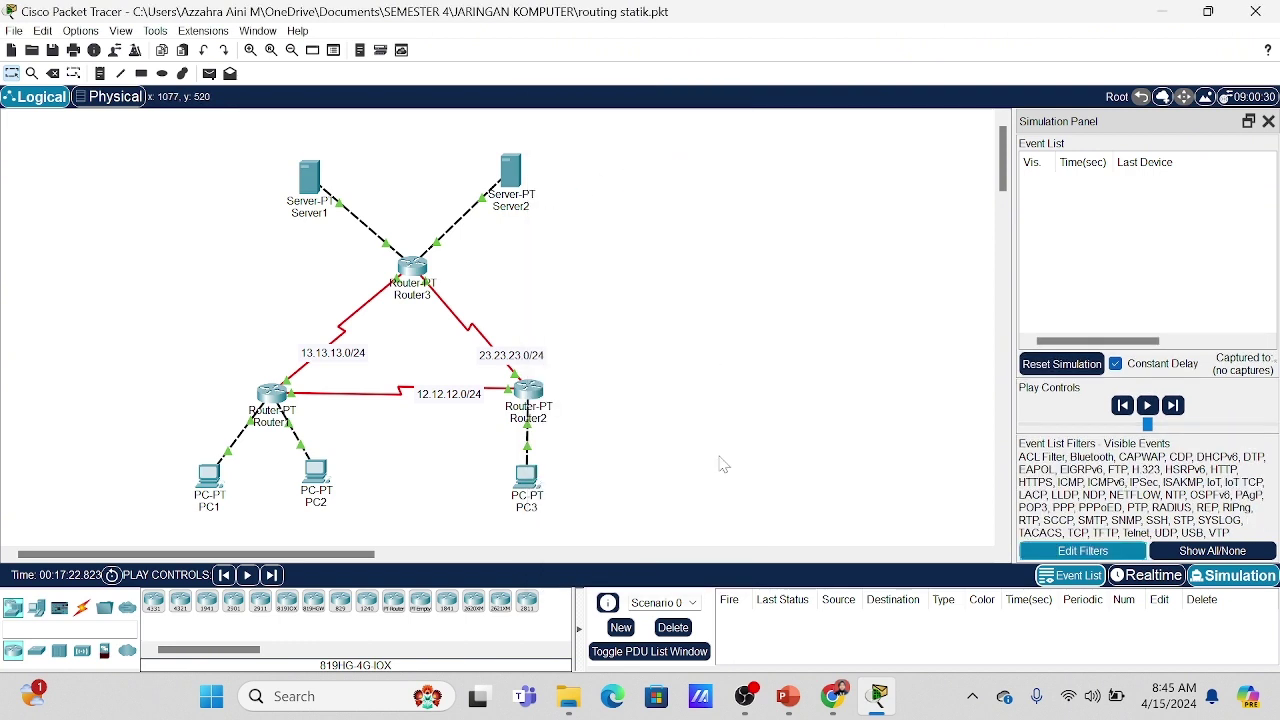
Read the list of simple PDU scenarios between PCs and servers in Chrome and return to Cisco Packet Tracer.
click(838, 700)
scroll(490, 458, down, 1)
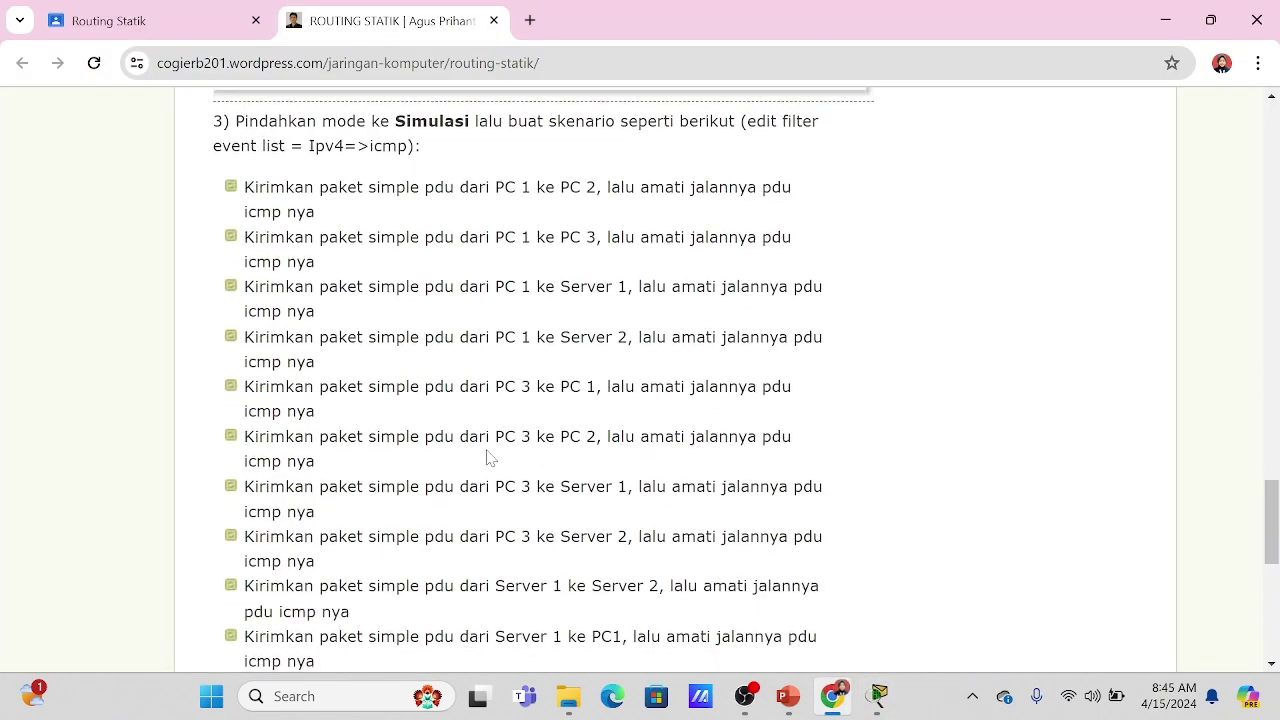
scroll(337, 305, down, 1)
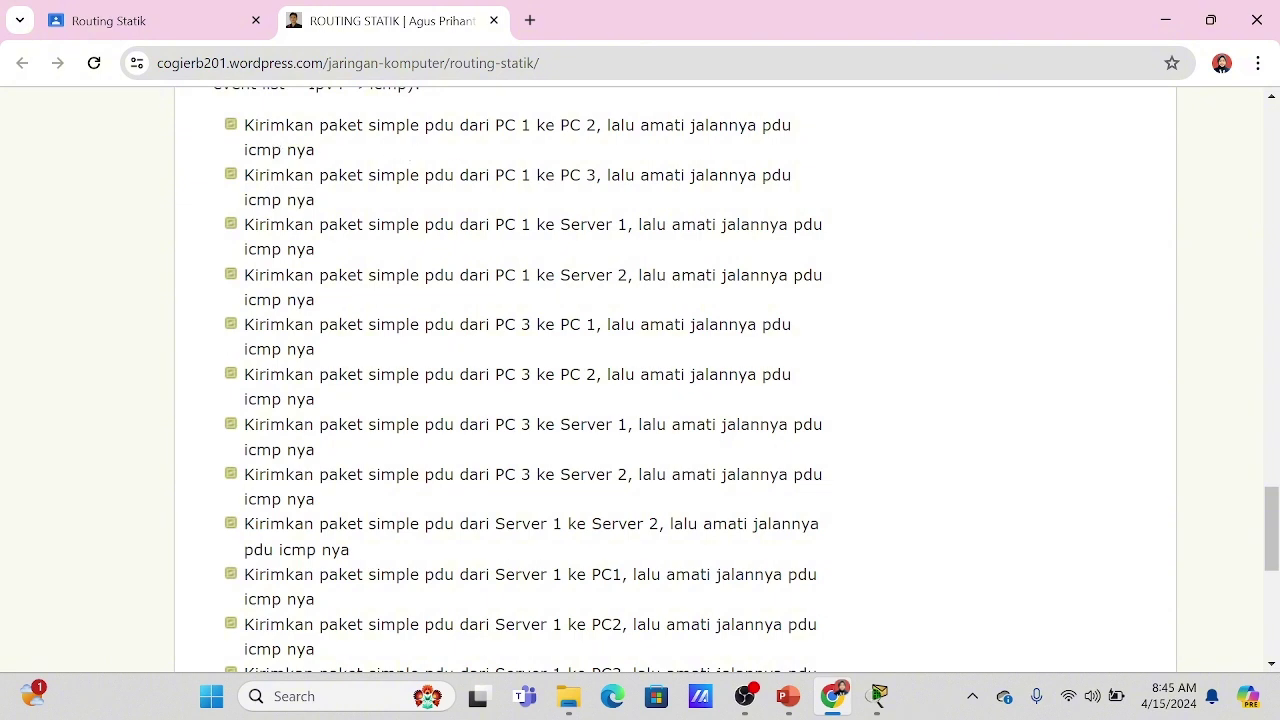
click(880, 697)
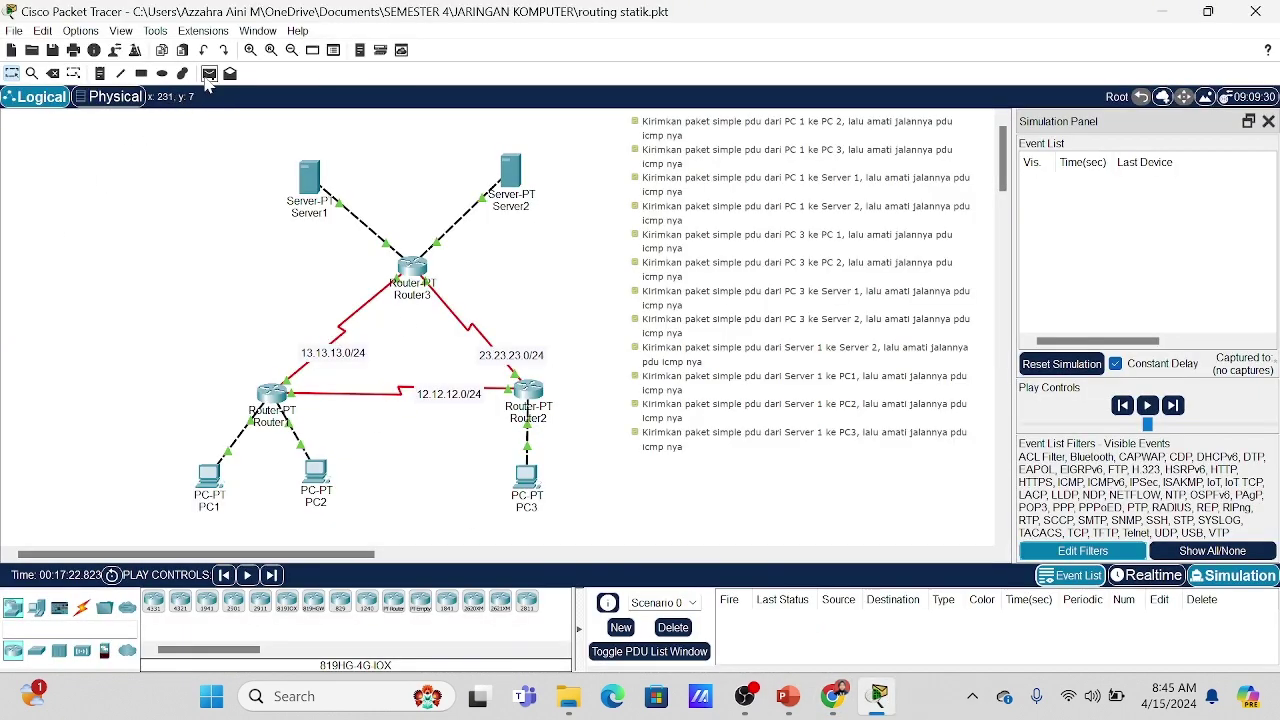
click(209, 75)
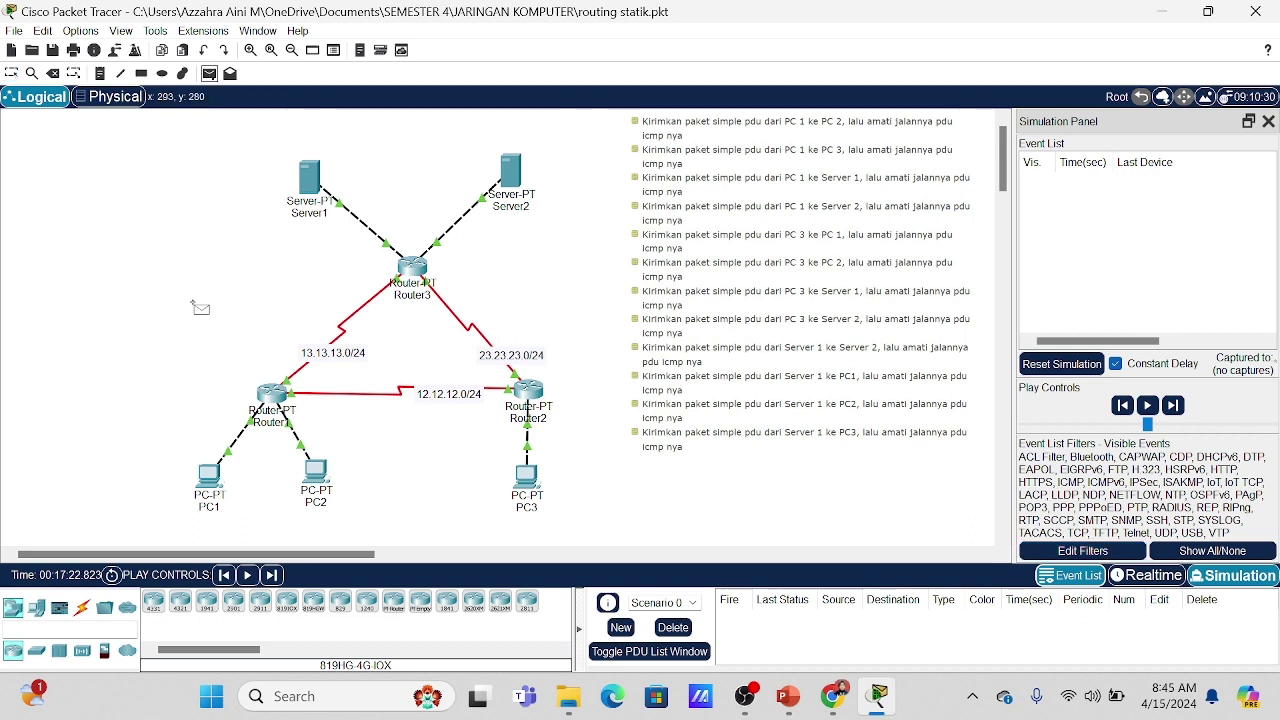
click(209, 474)
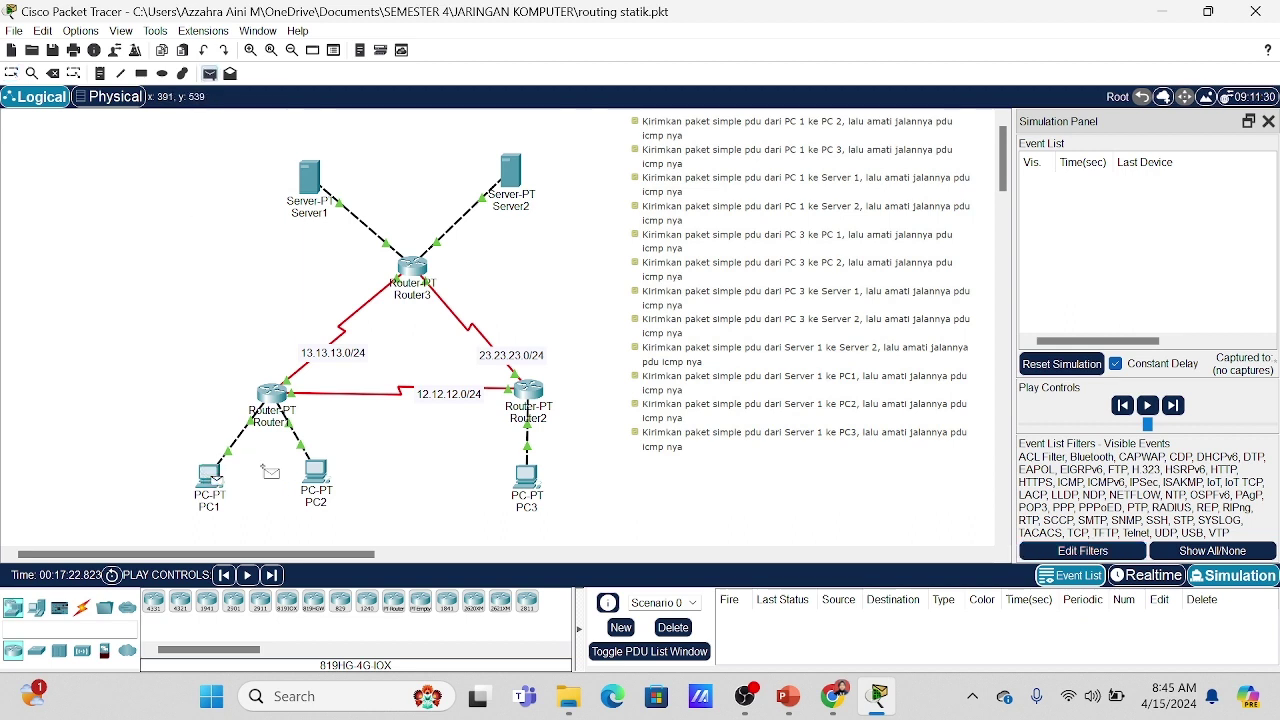
click(315, 475)
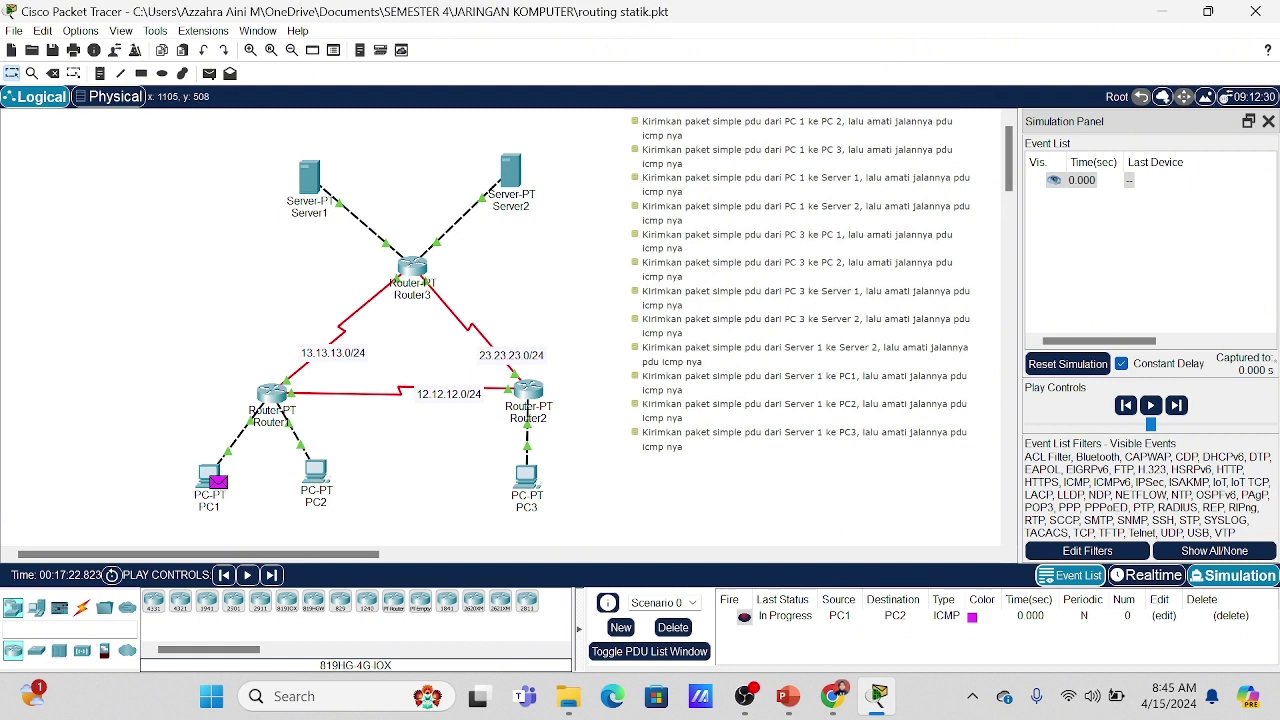
click(1177, 405)
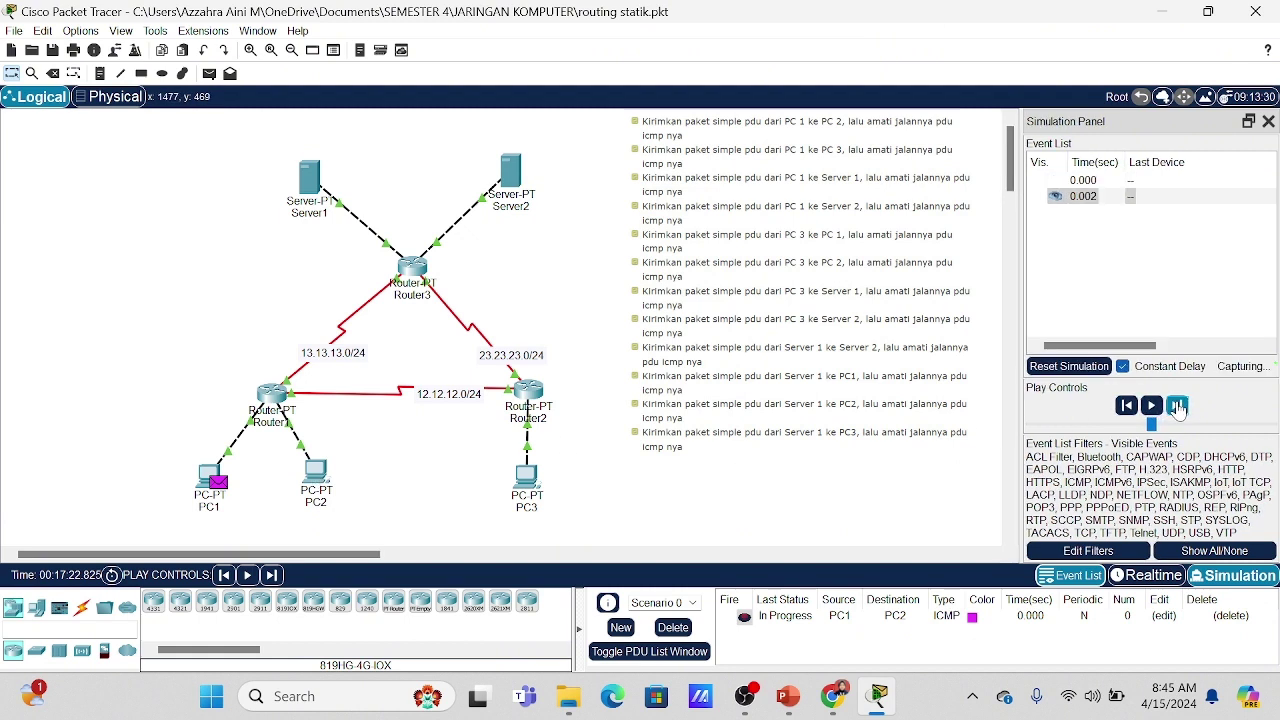
click(1177, 405)
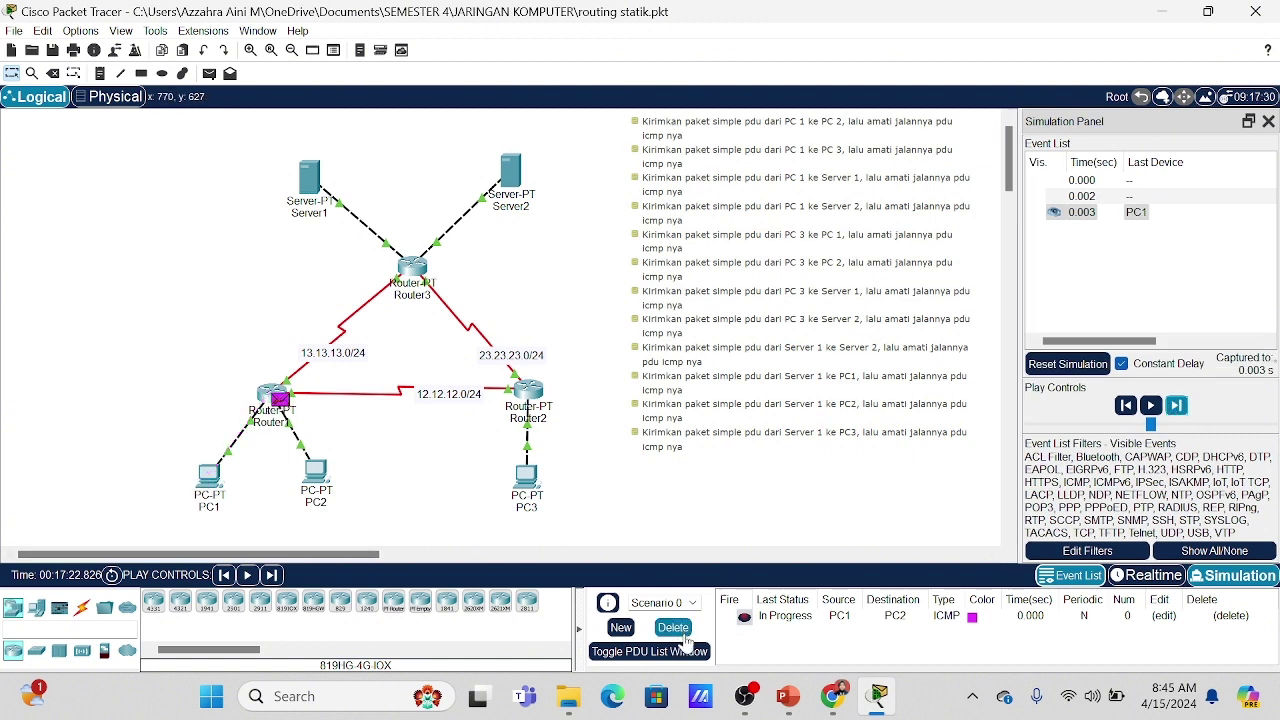
click(683, 634)
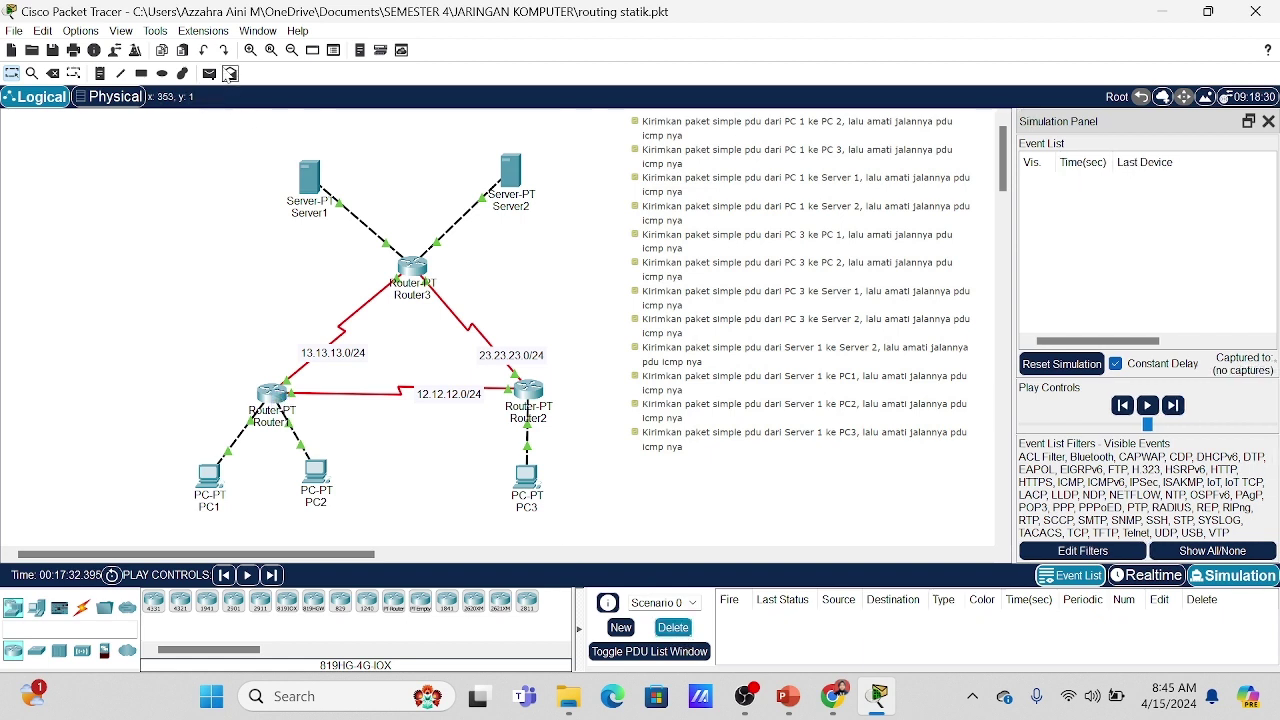
Send a simple PDU from PC1 to PC2, step the capture forward until the reply returns to PC1, and delete the scenario.
click(212, 74)
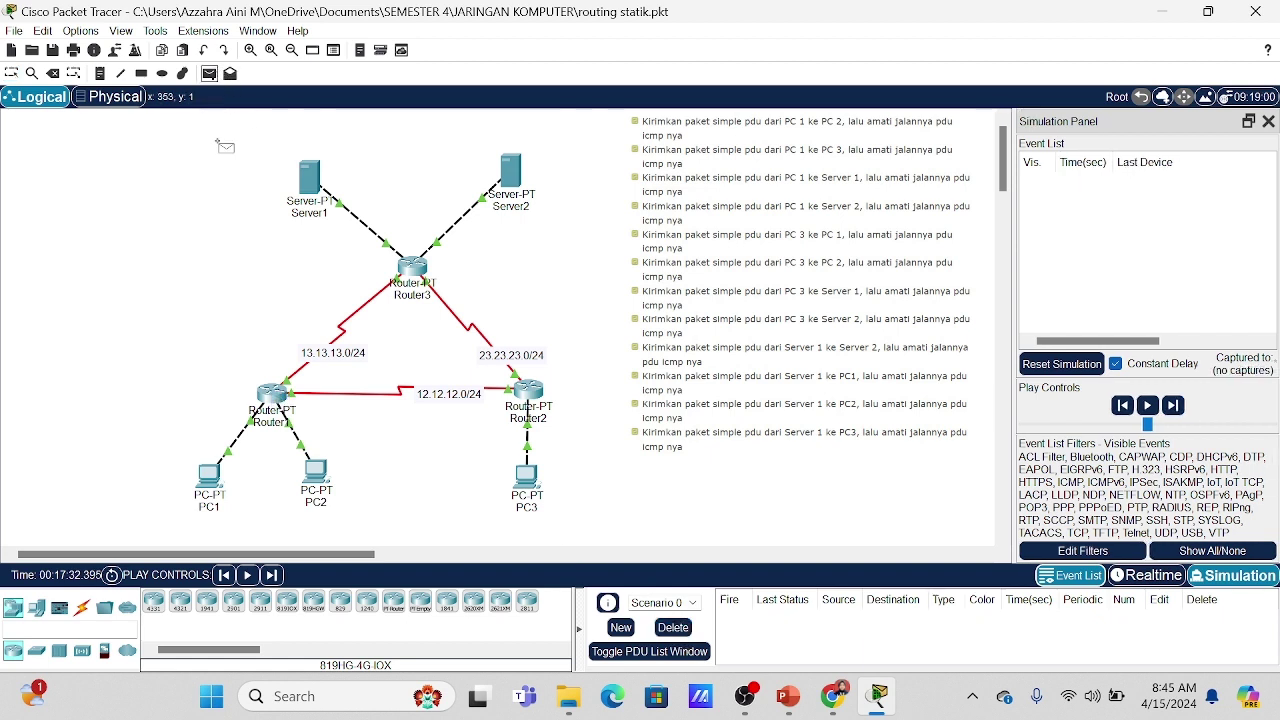
click(205, 470)
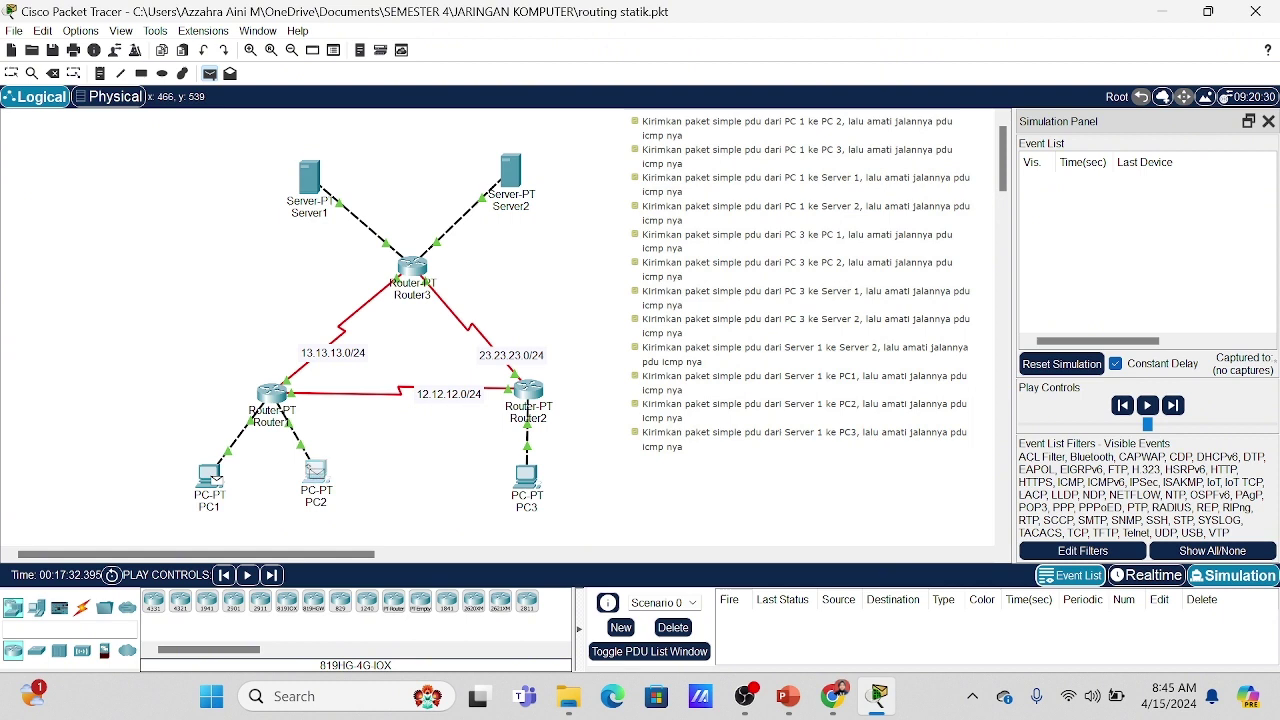
click(316, 471)
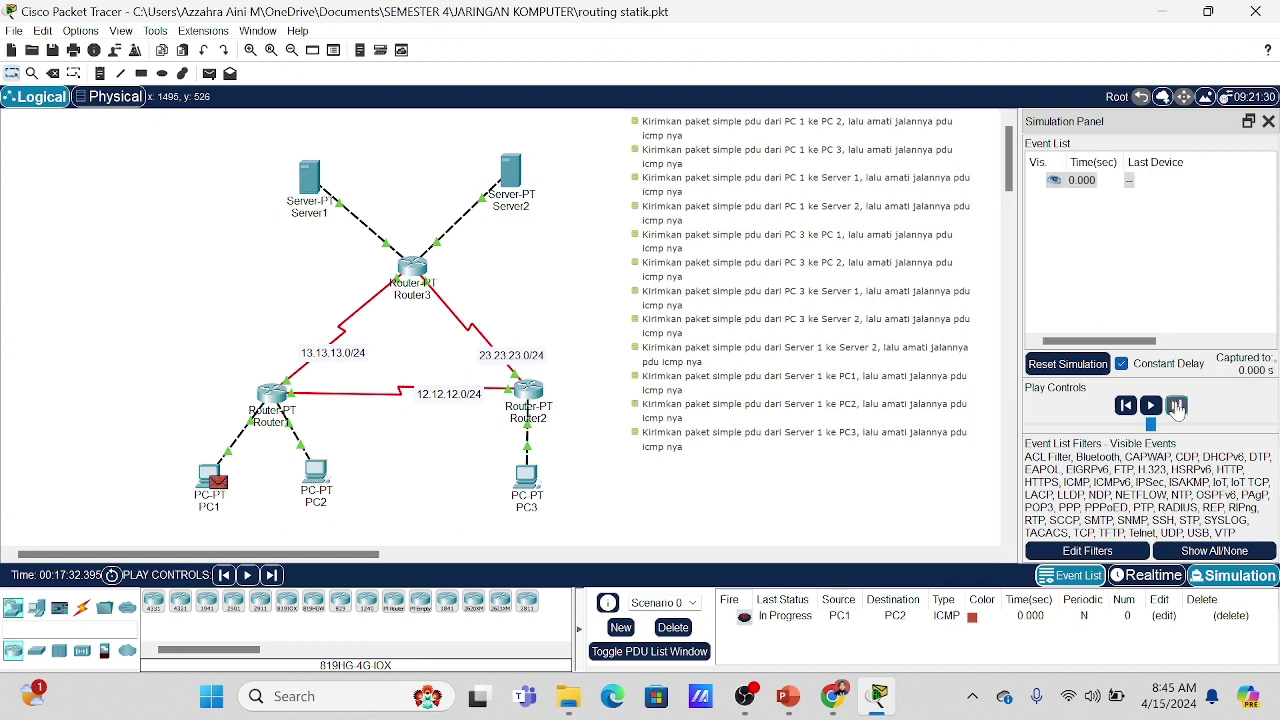
click(1177, 406)
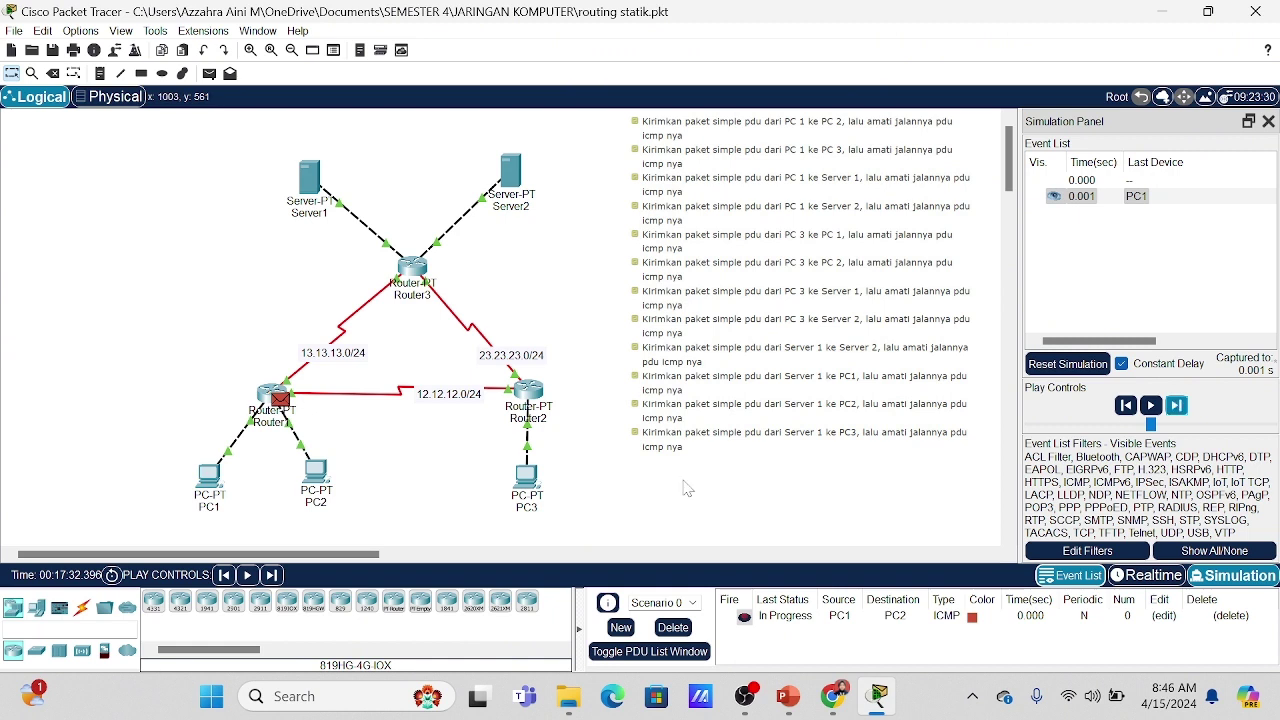
click(1177, 406)
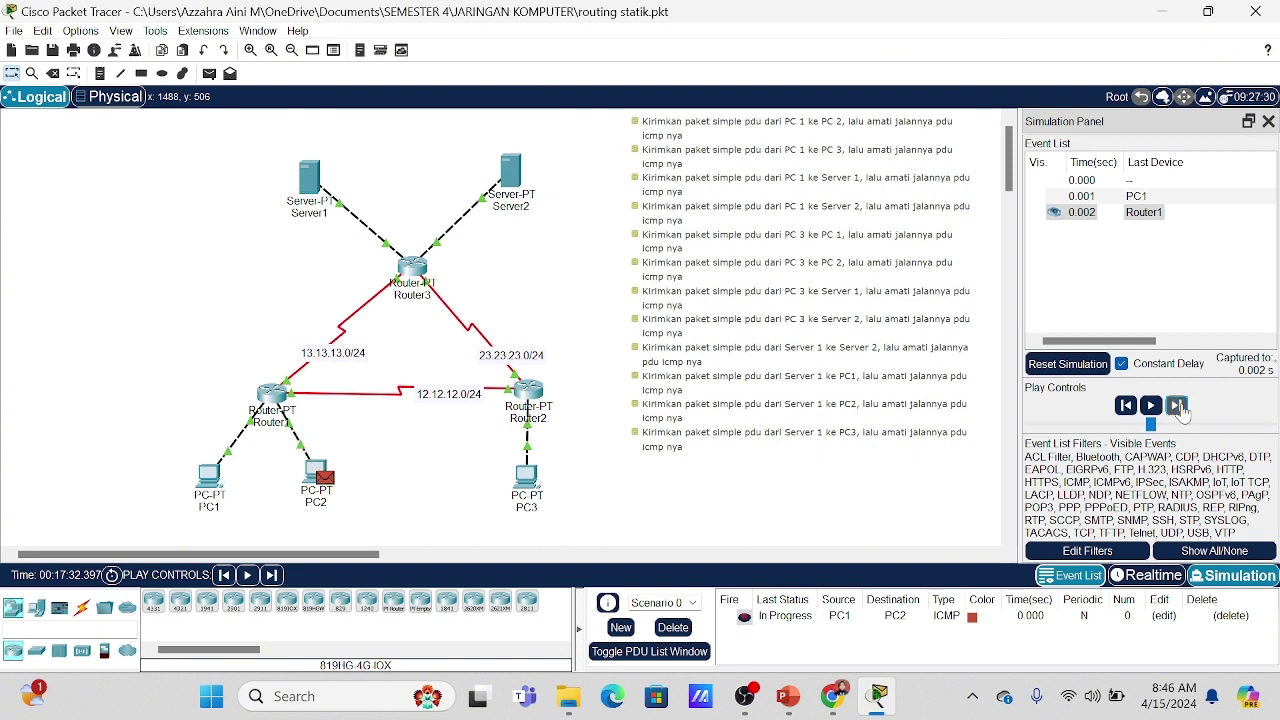
click(1178, 406)
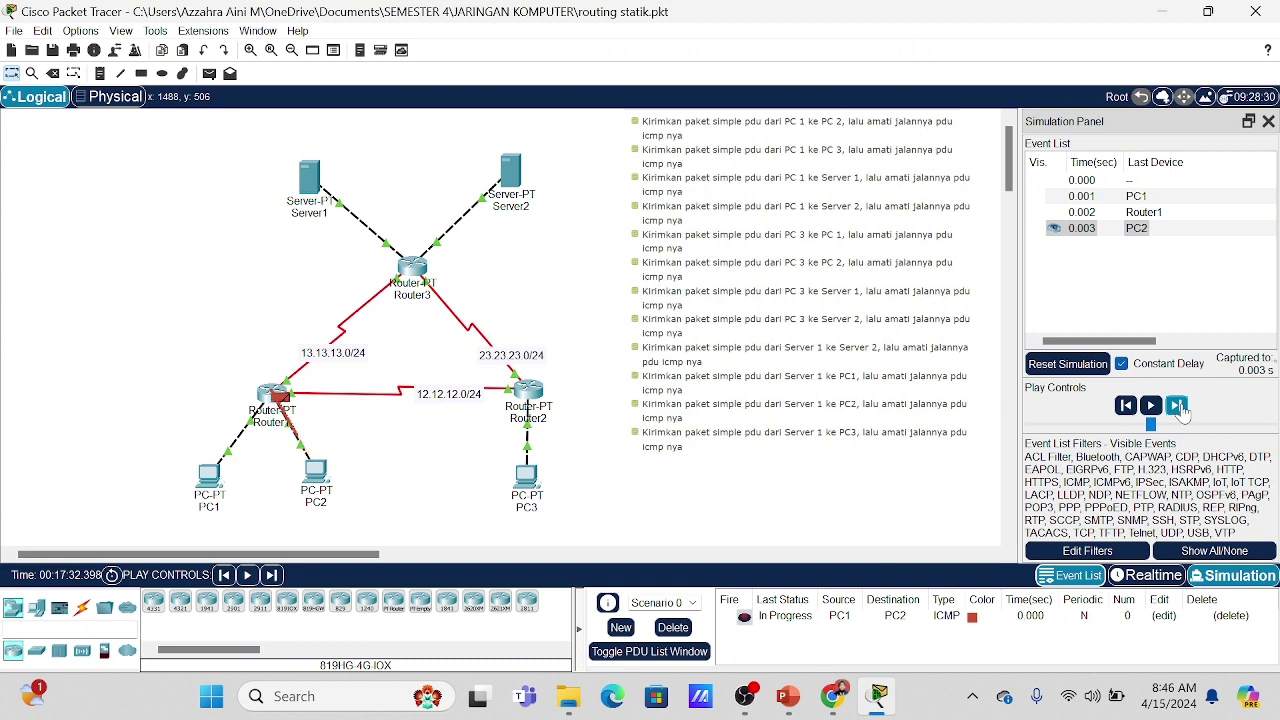
click(1178, 406)
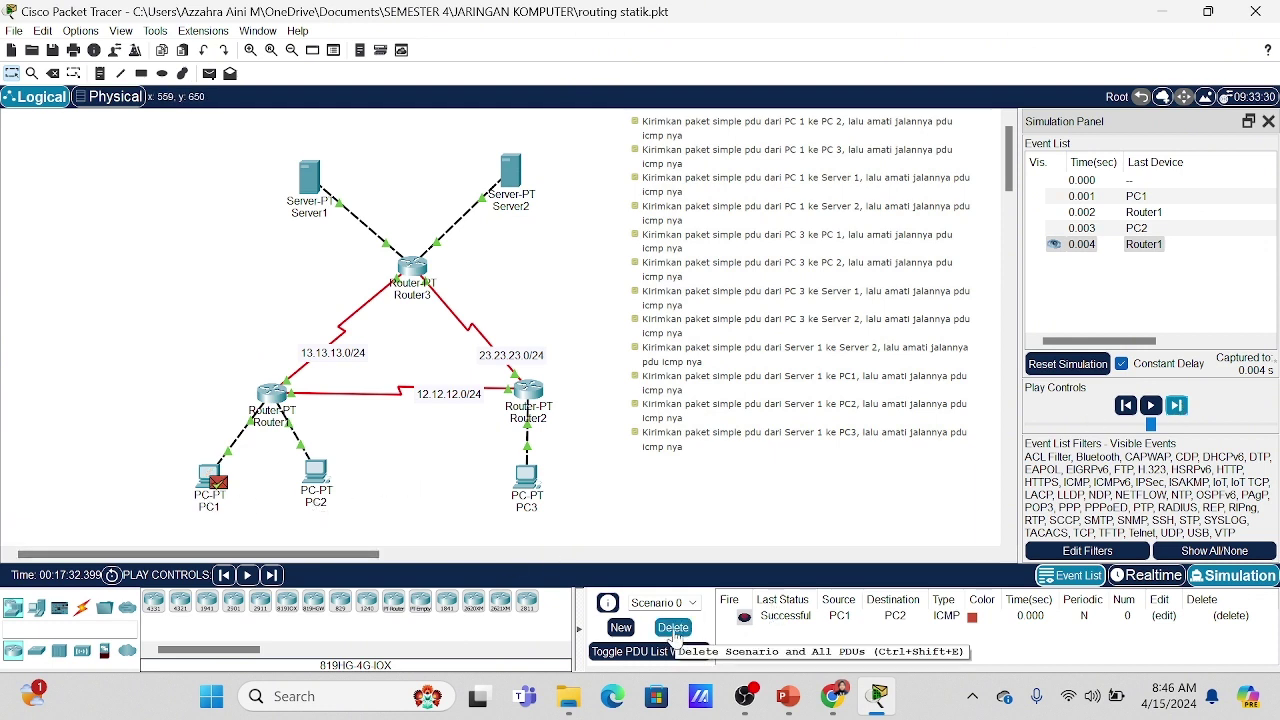
click(674, 628)
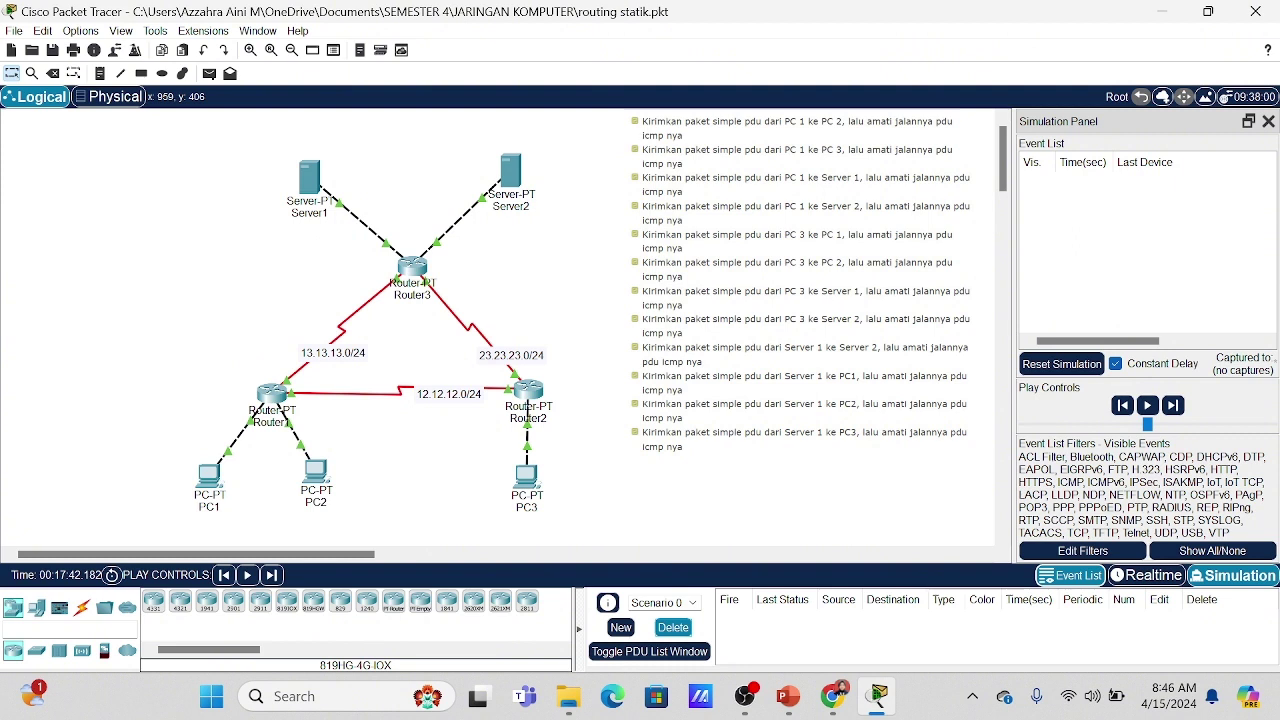
click(209, 74)
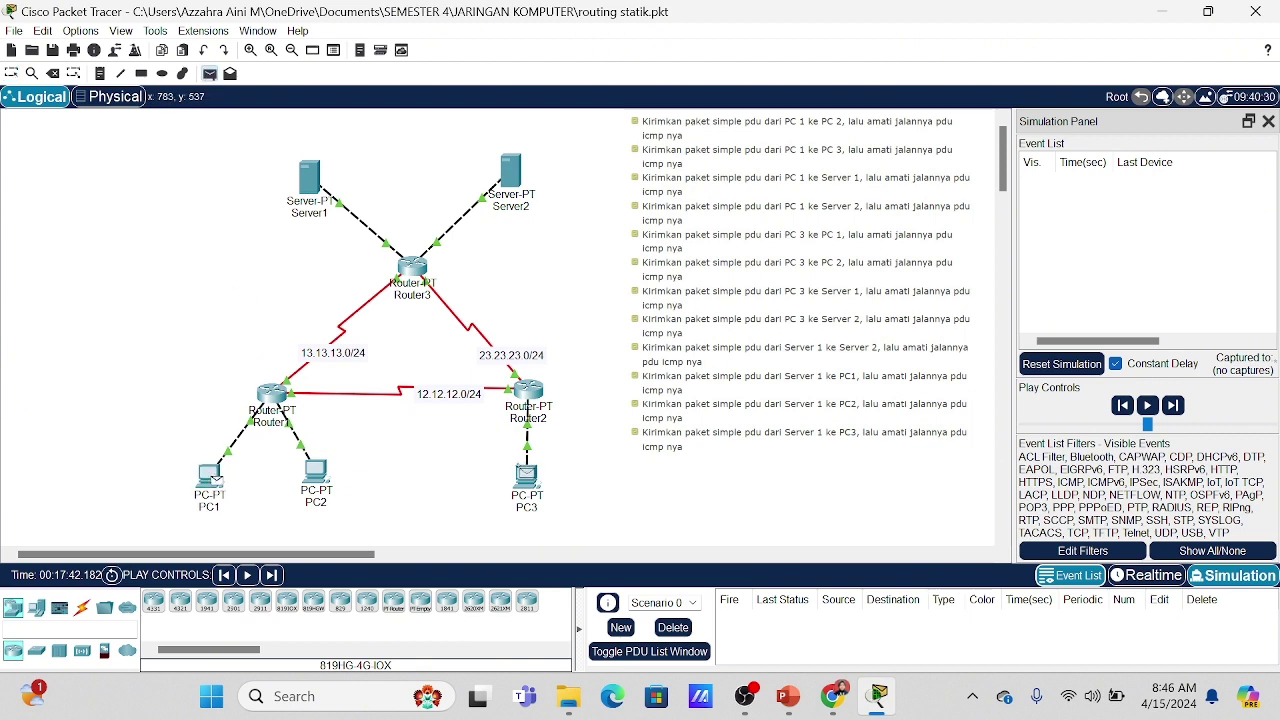
click(526, 476)
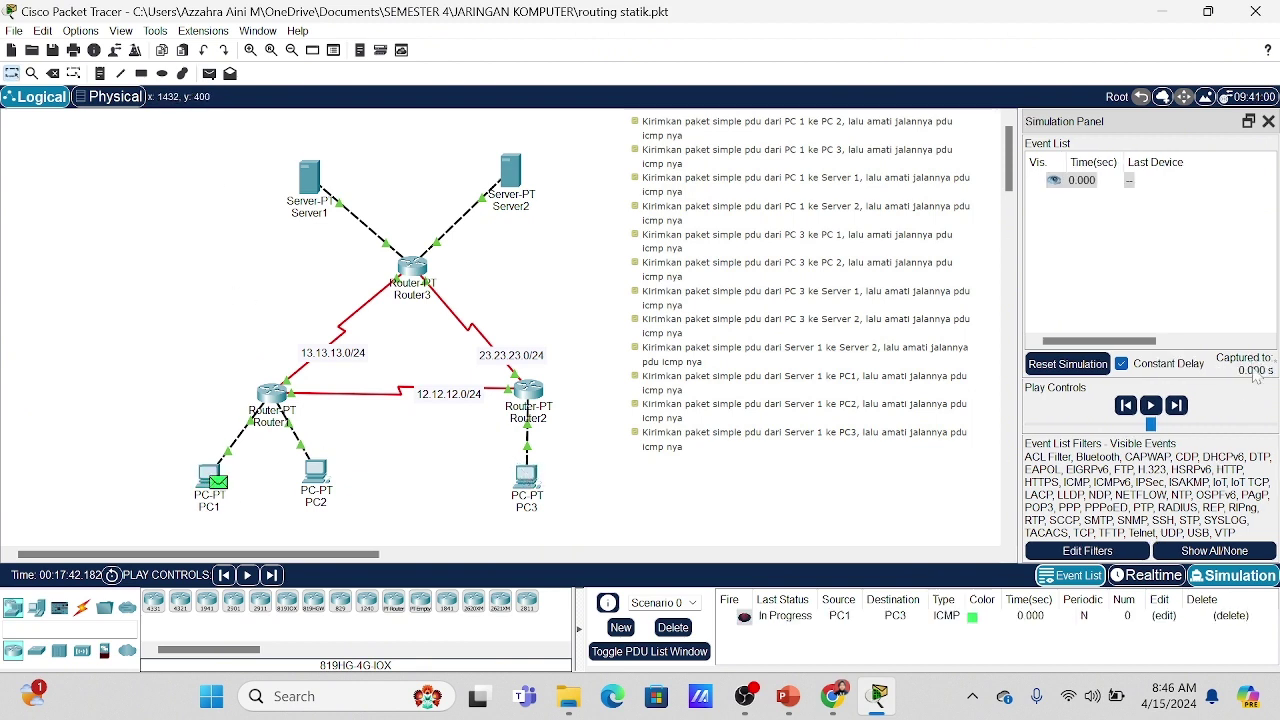
click(1176, 405)
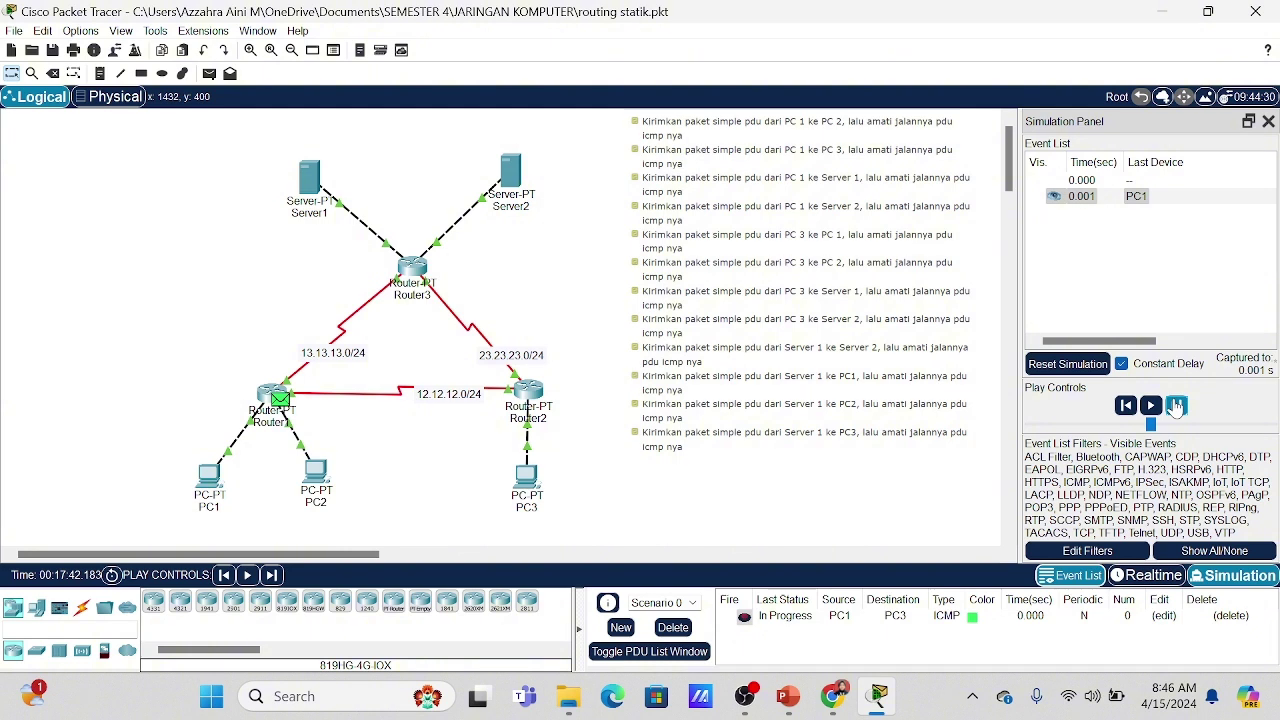
click(1176, 405)
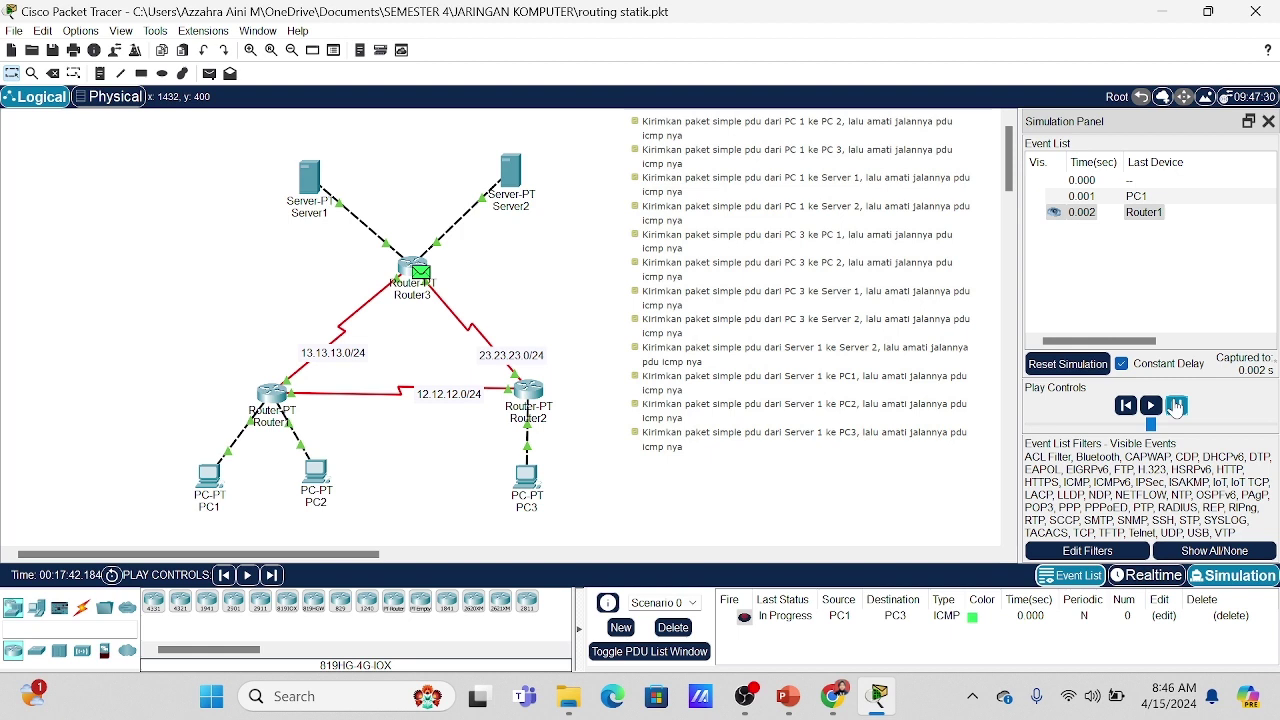
click(1176, 405)
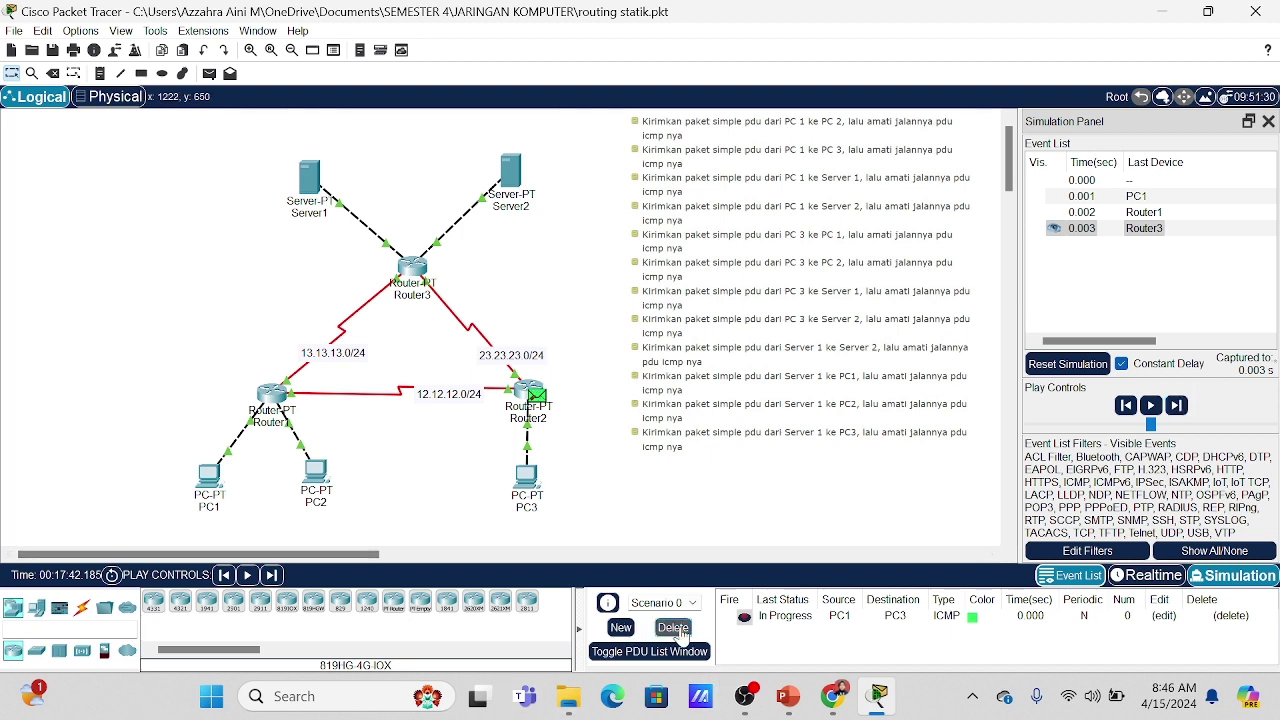
click(675, 628)
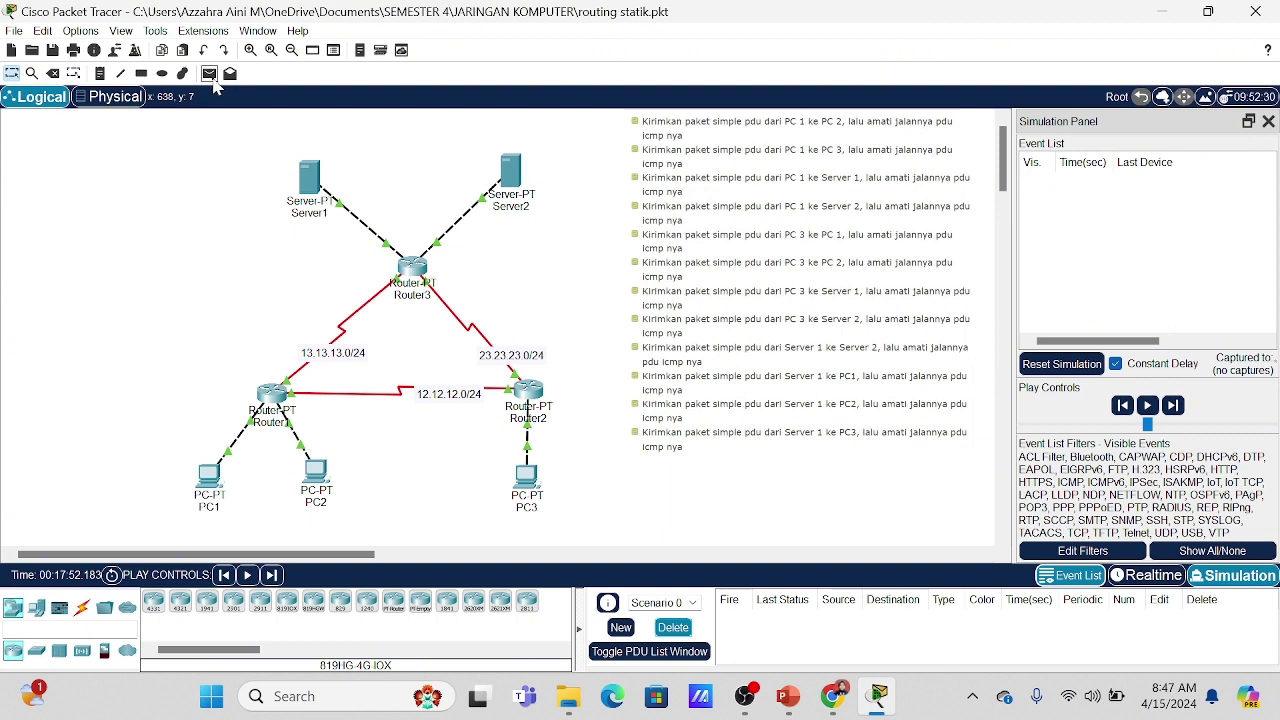
Send a simple PDU from PC1 to PC3 and step the capture forward hop by hop toward PC3.
click(209, 73)
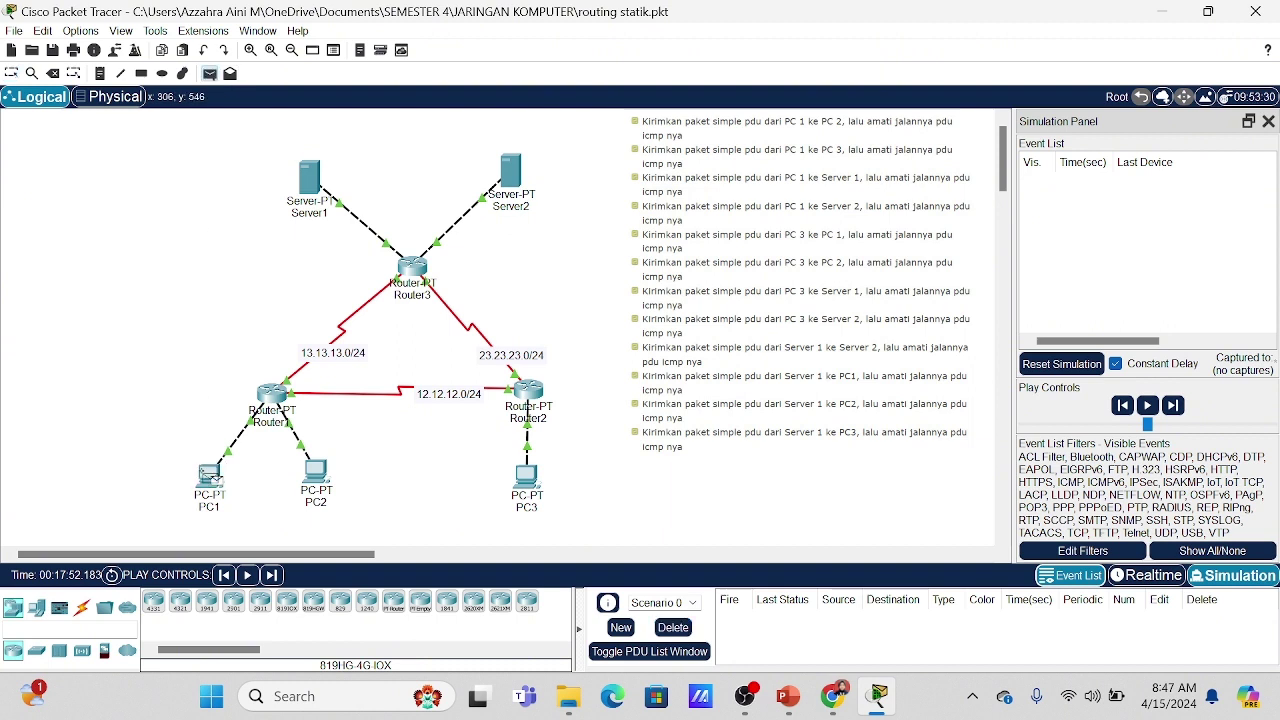
click(209, 474)
click(527, 478)
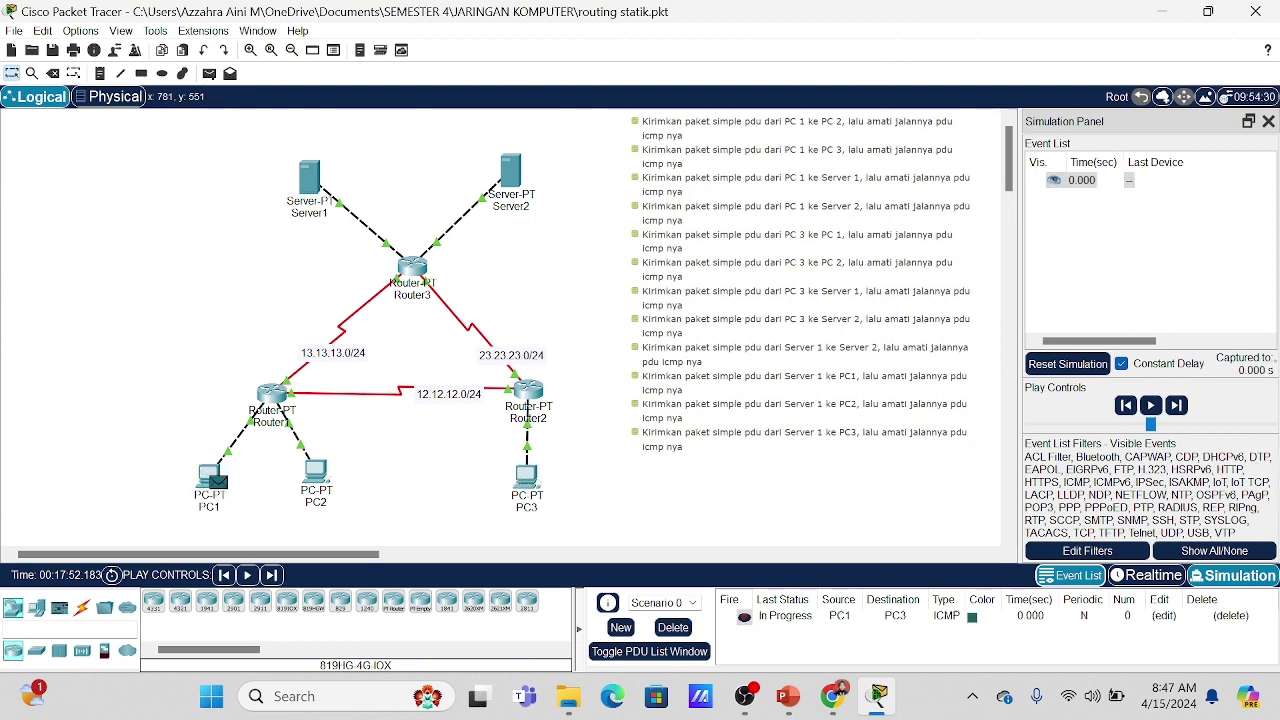
click(1177, 406)
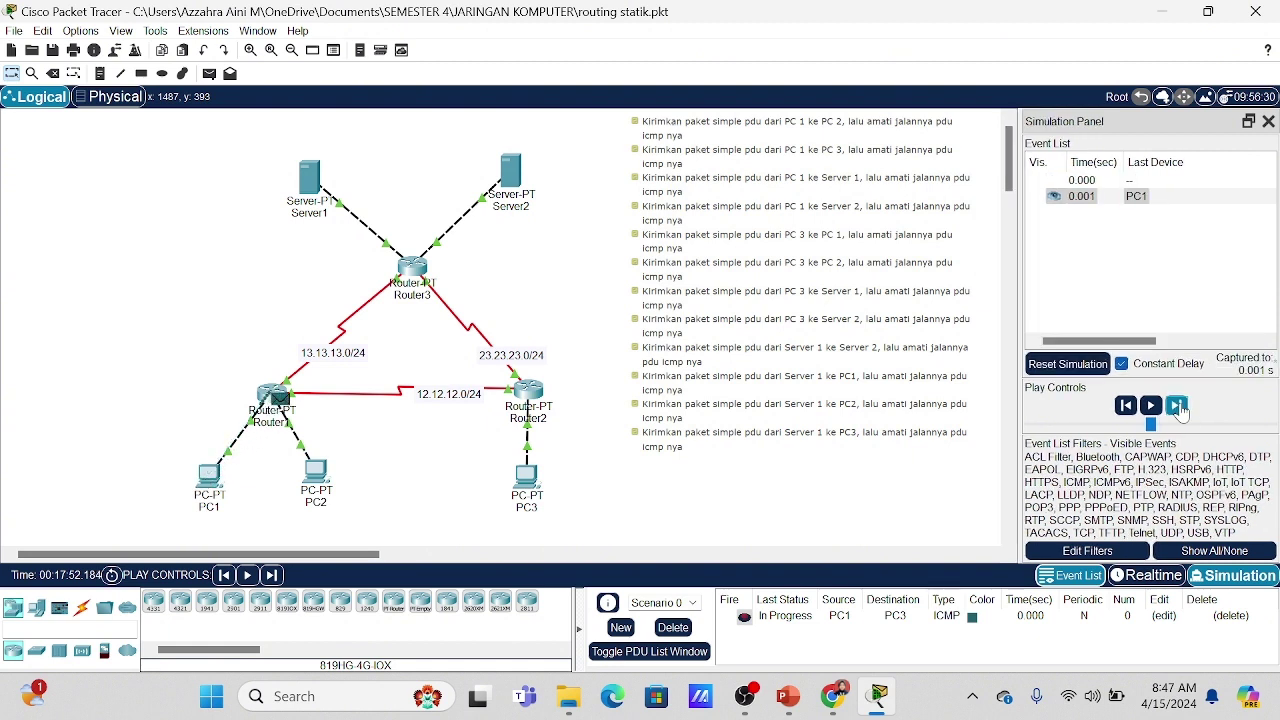
click(1179, 406)
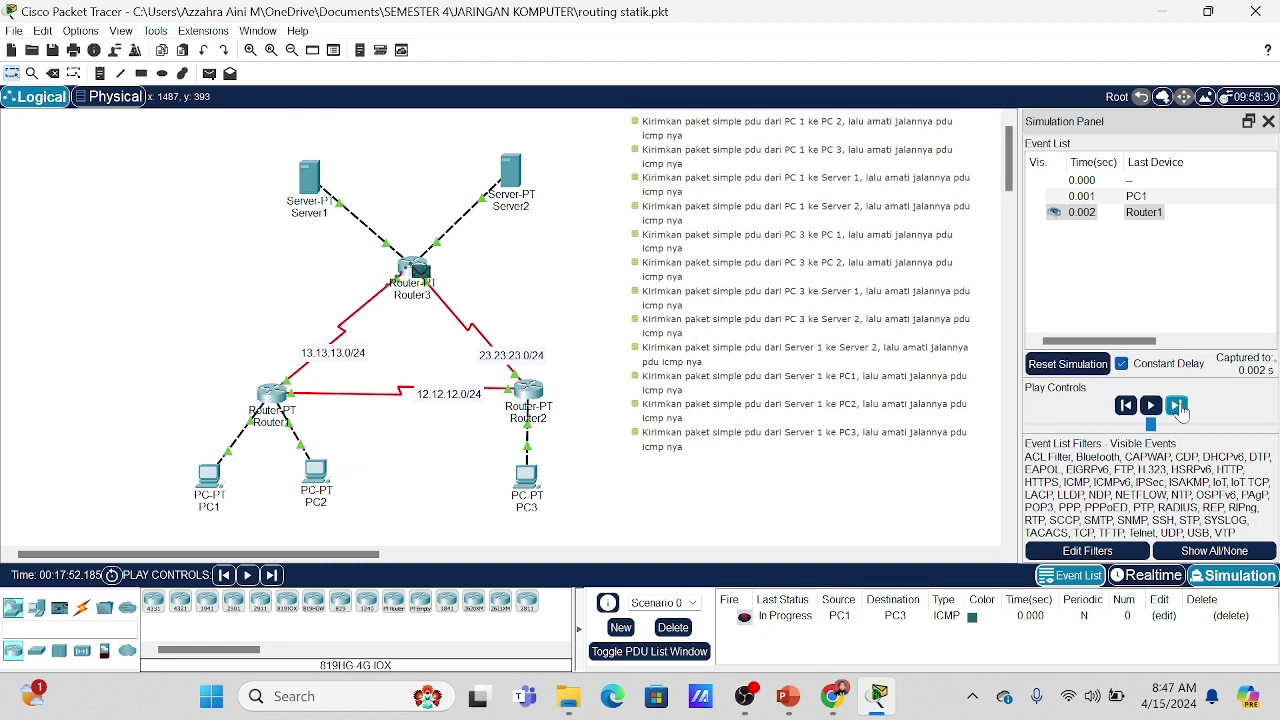
click(1179, 406)
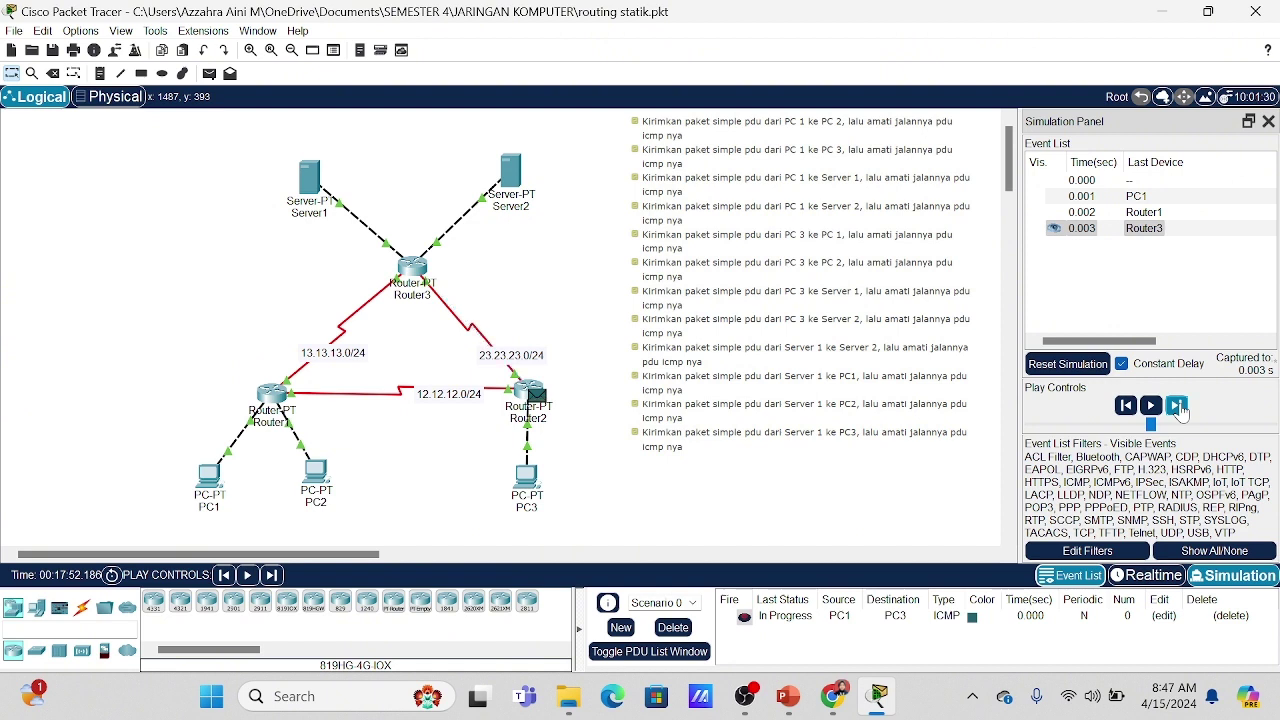
click(1179, 406)
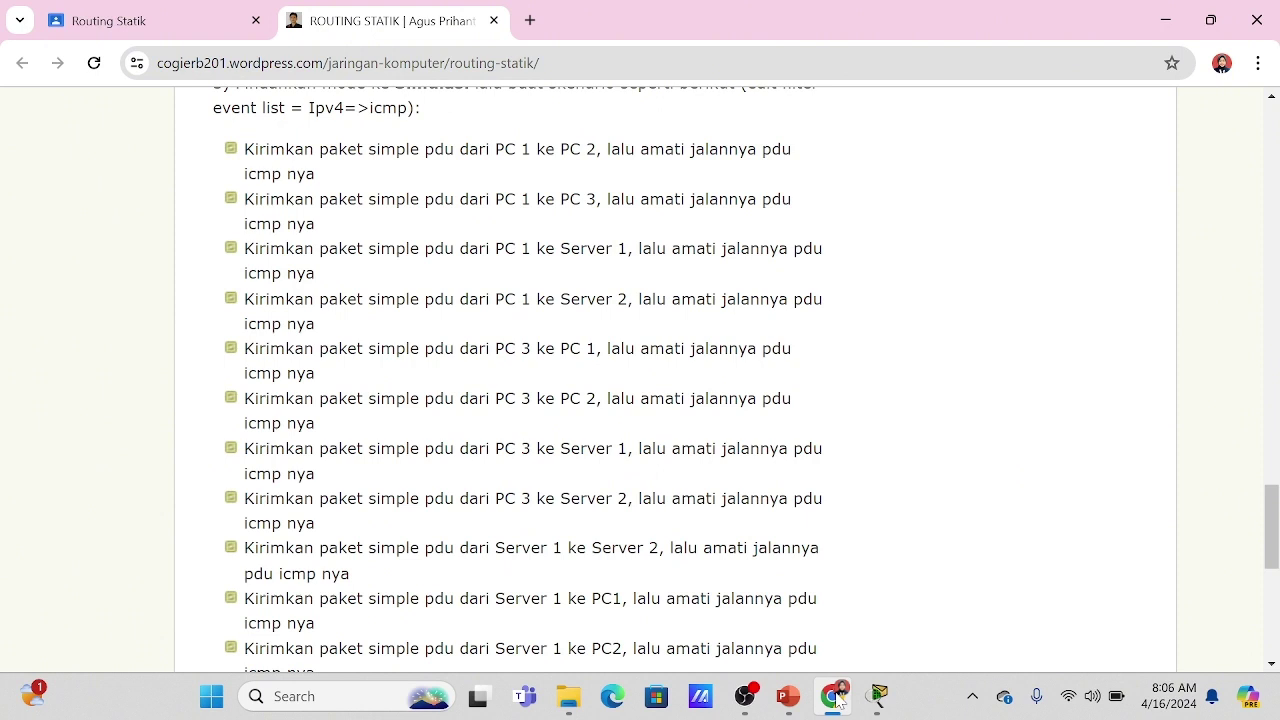
Switch to Cisco Packet Tracer and add a simple PDU from PC1 to Server1.
click(878, 696)
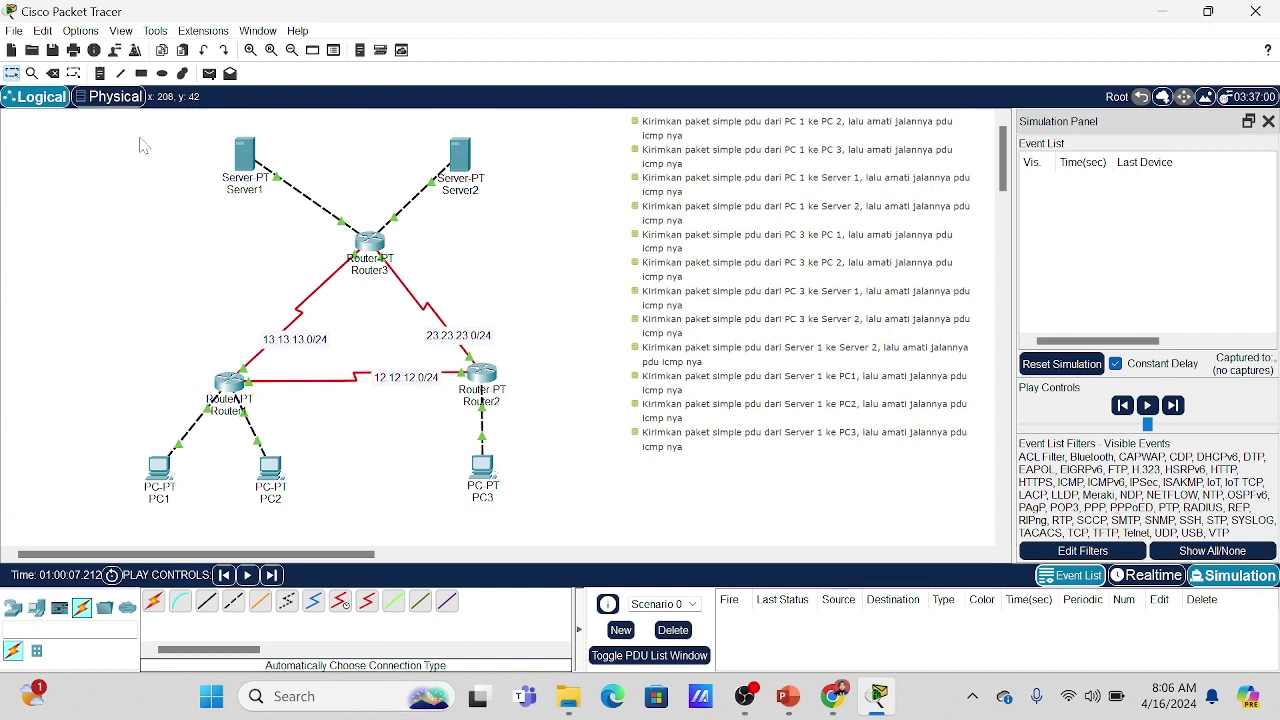
click(211, 77)
click(159, 466)
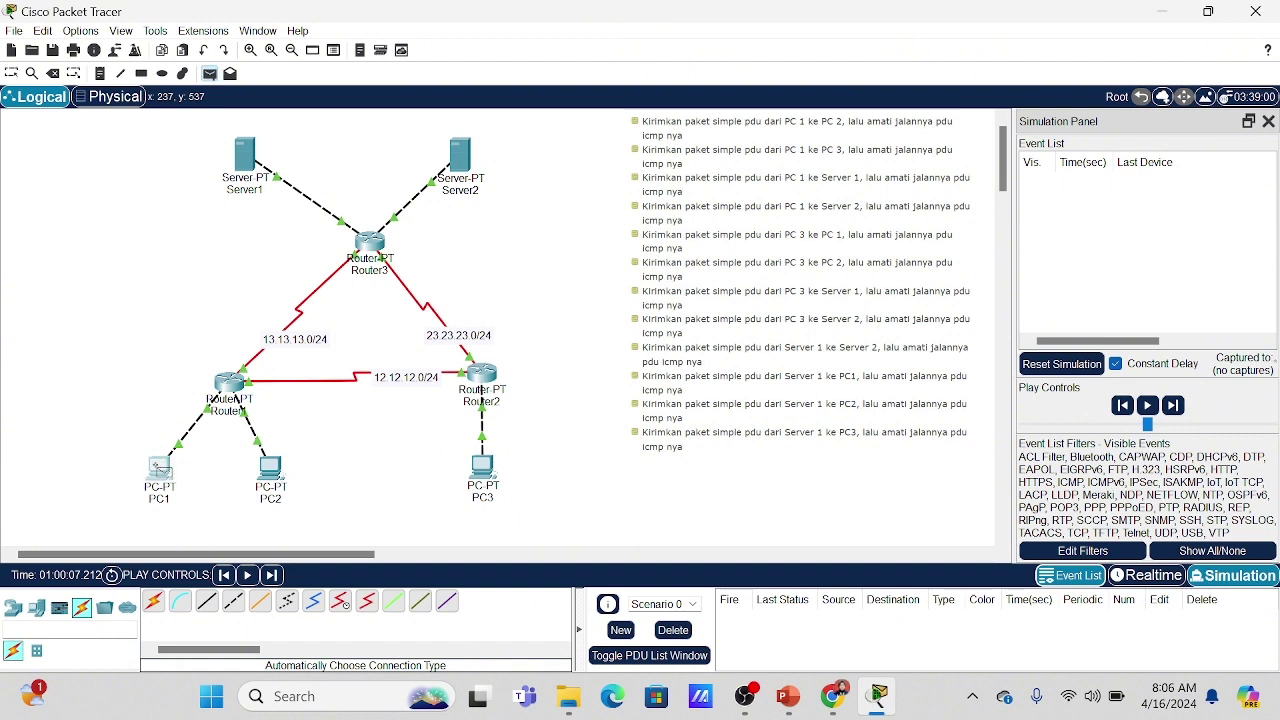
click(252, 160)
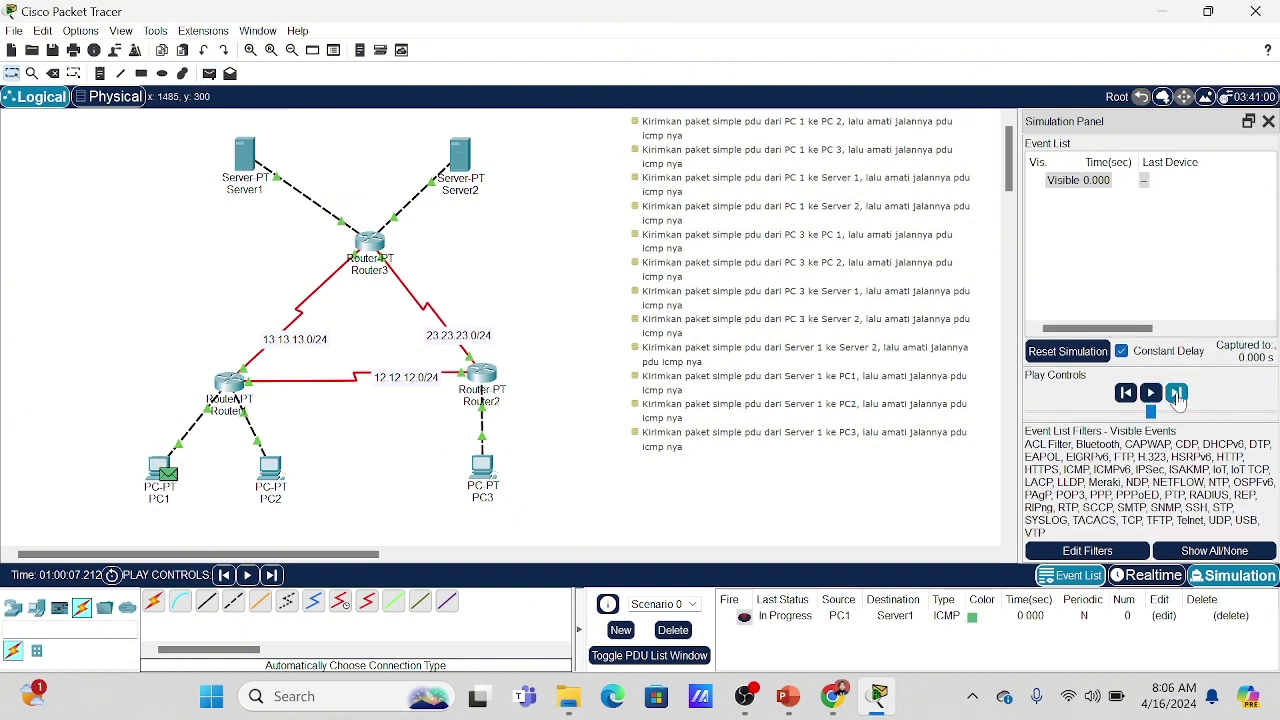
Step the capture forward until Server1's reply returns to PC1, and delete the scenario.
click(1177, 394)
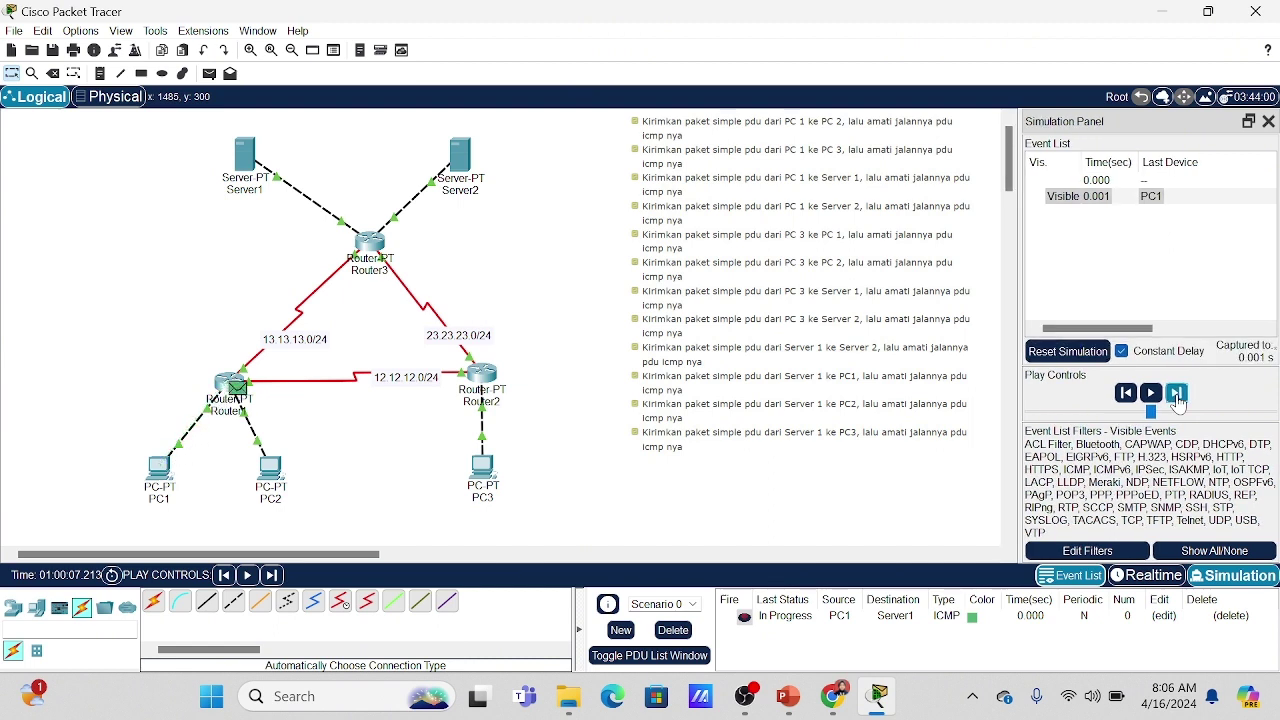
click(1177, 394)
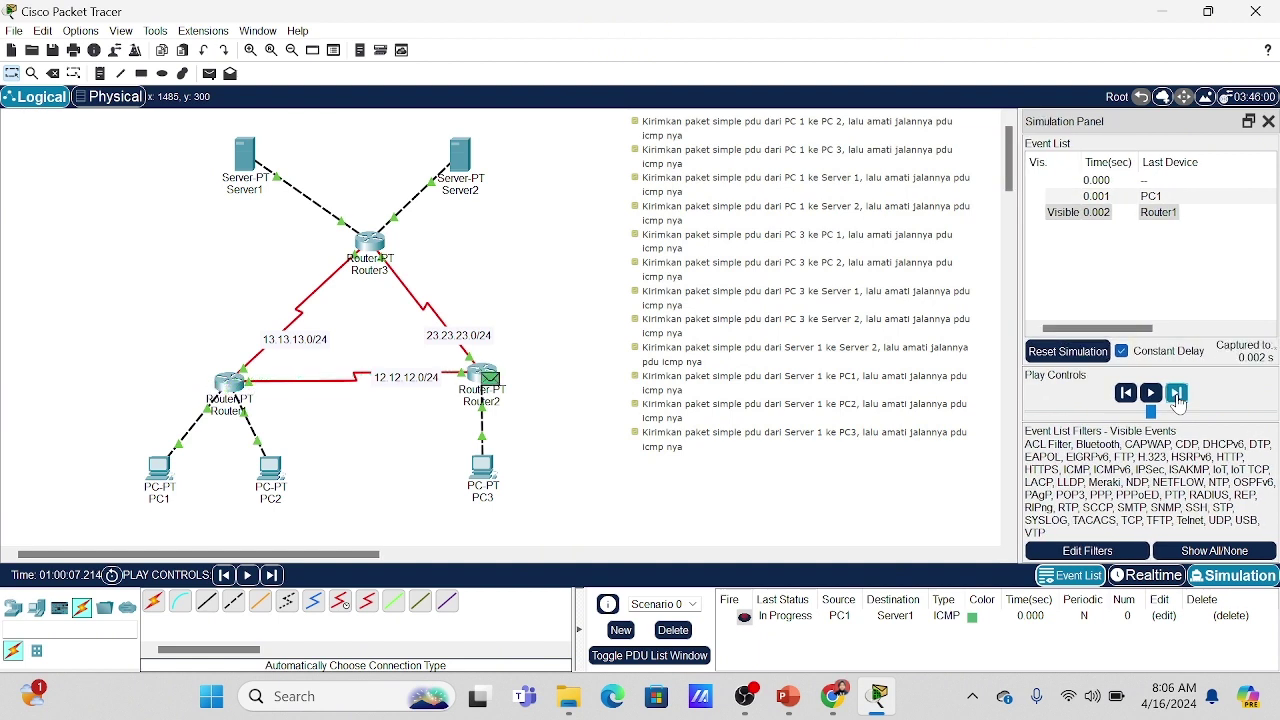
click(1177, 394)
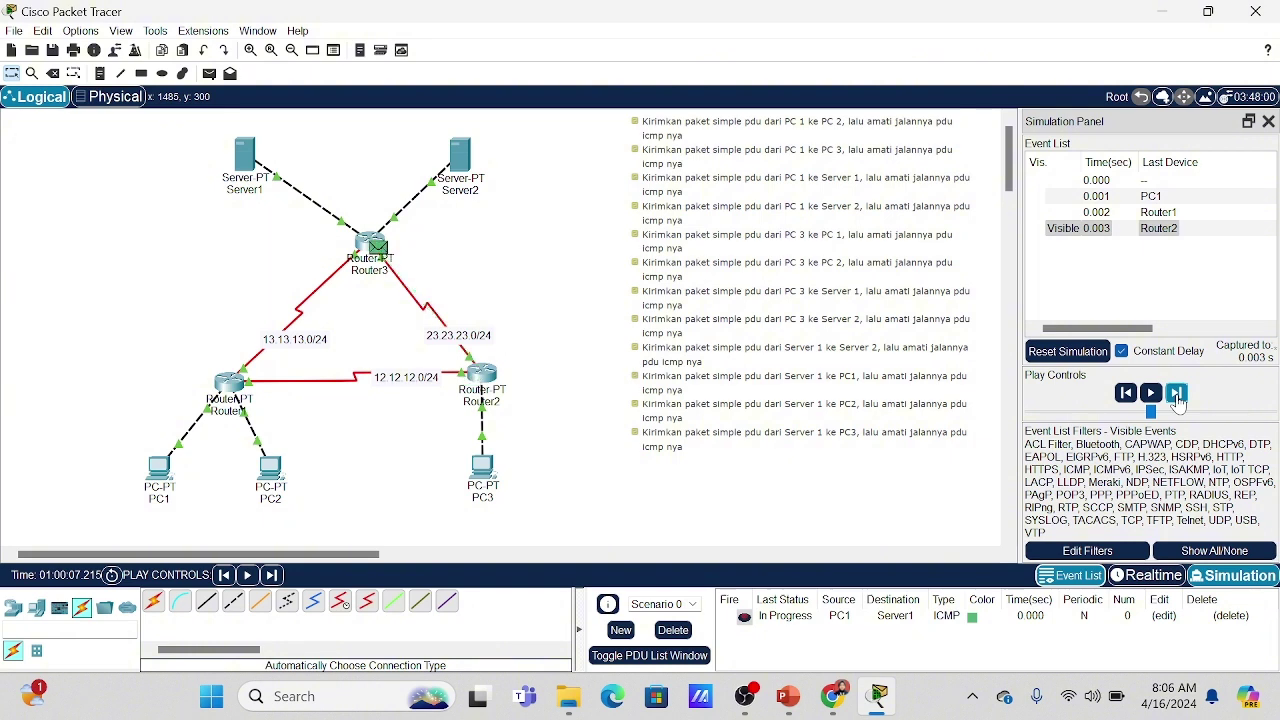
click(1177, 394)
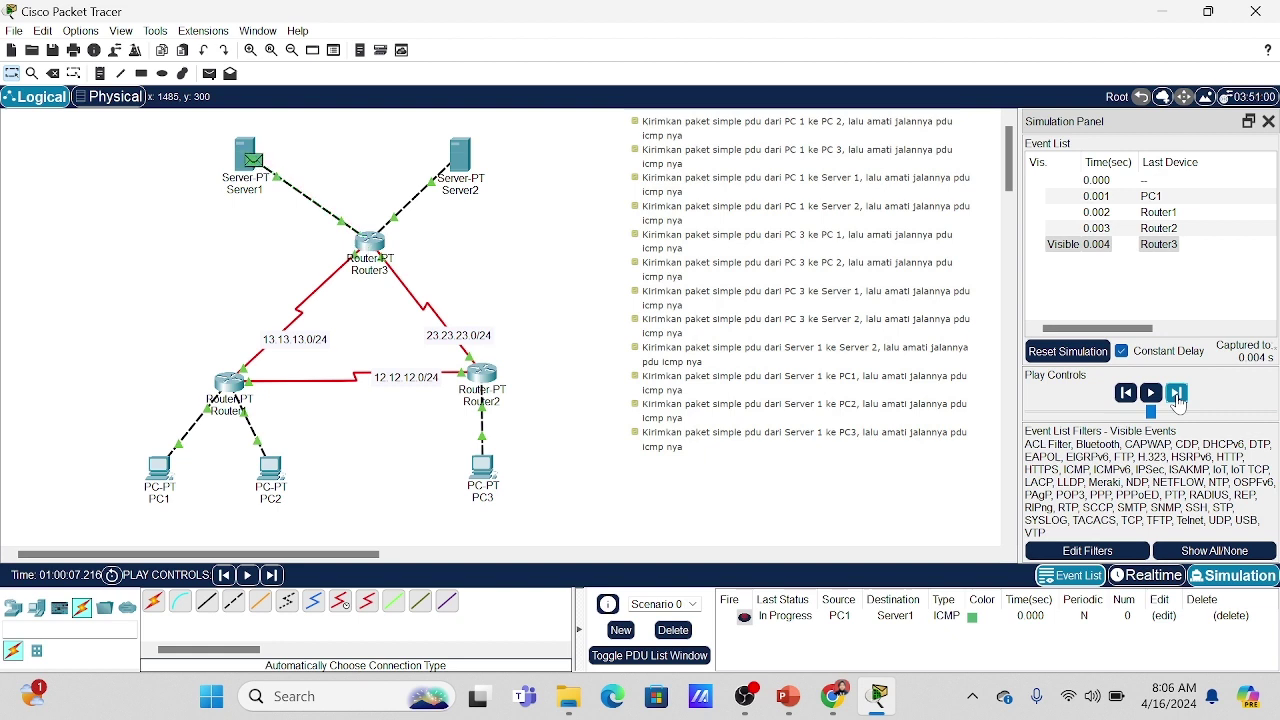
click(1177, 394)
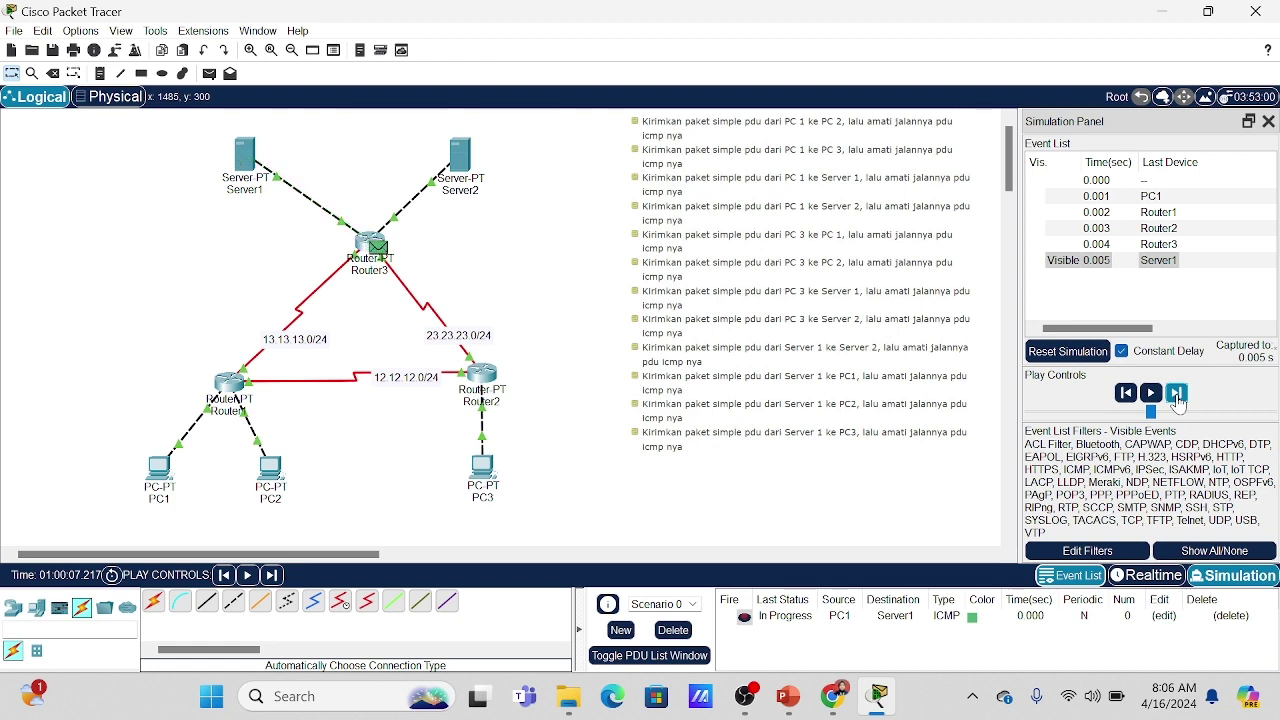
click(1177, 394)
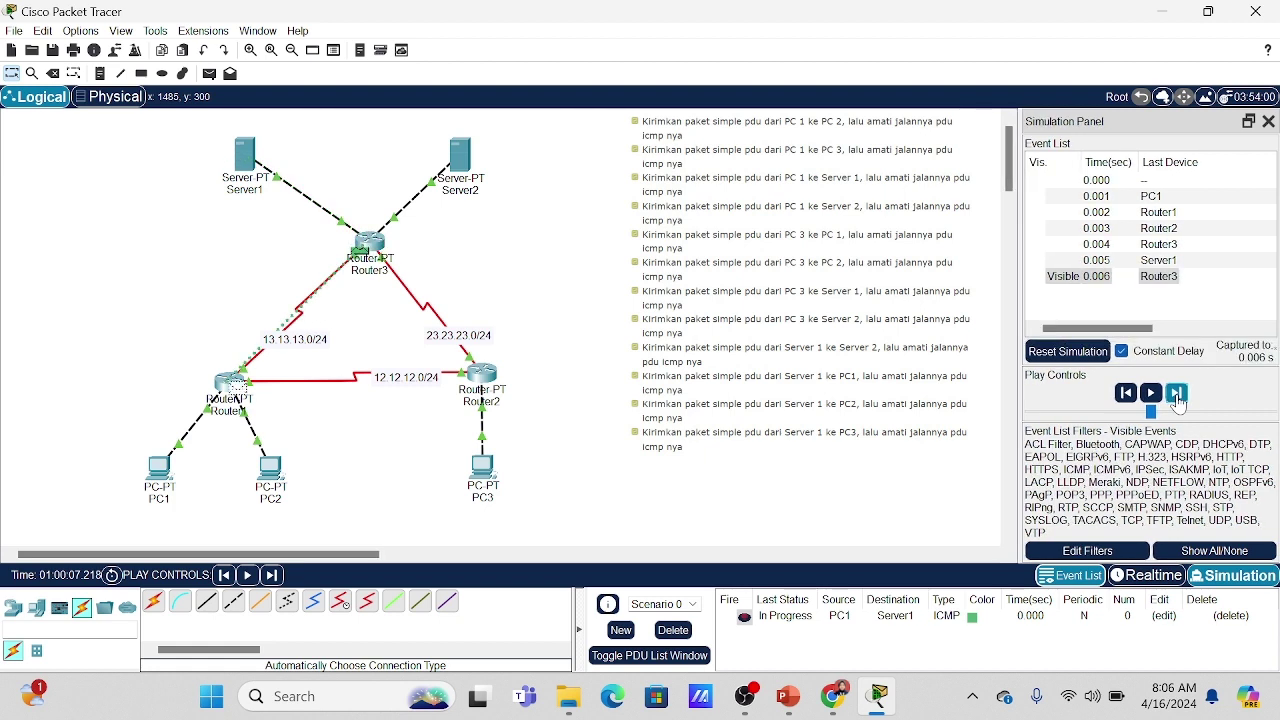
click(1177, 394)
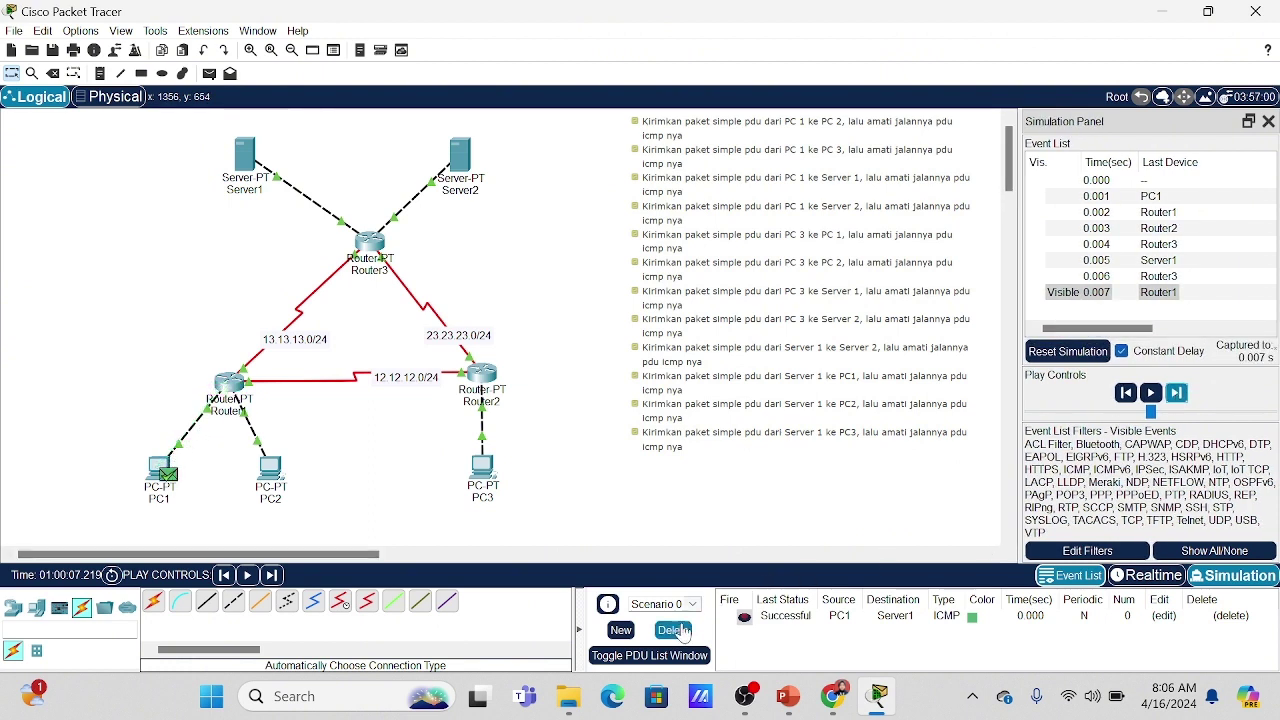
click(676, 632)
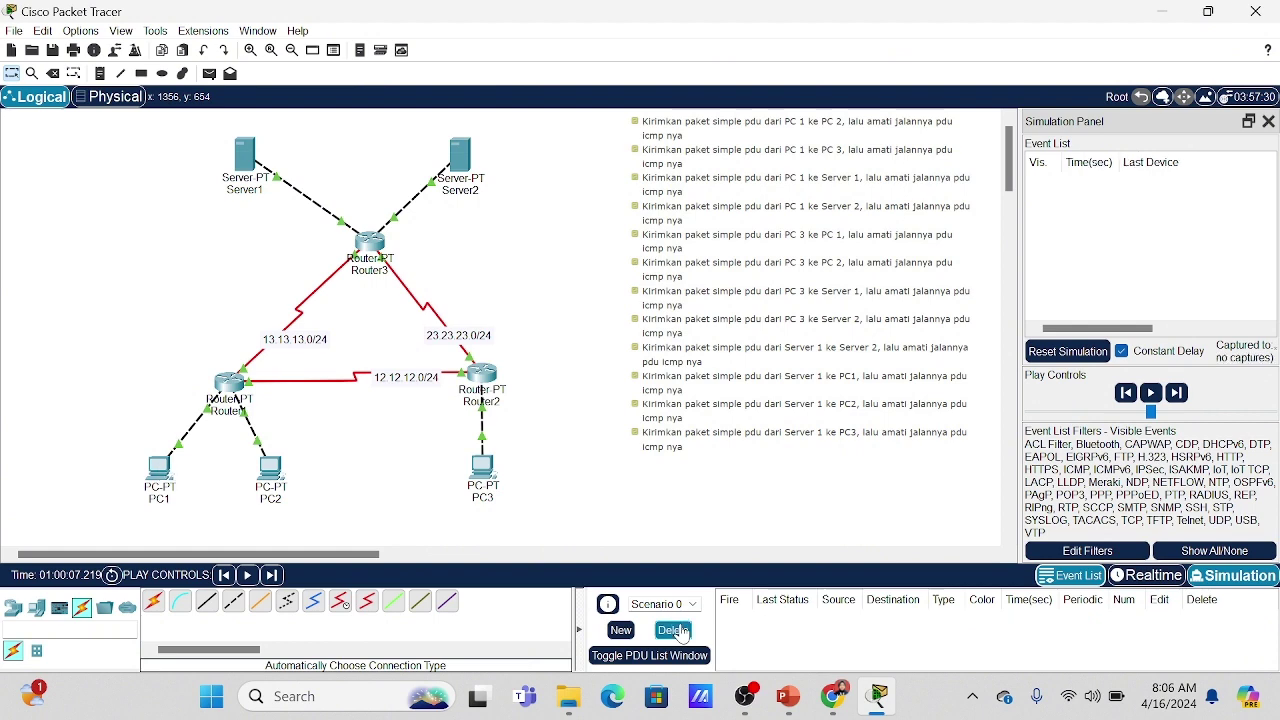
click(832, 698)
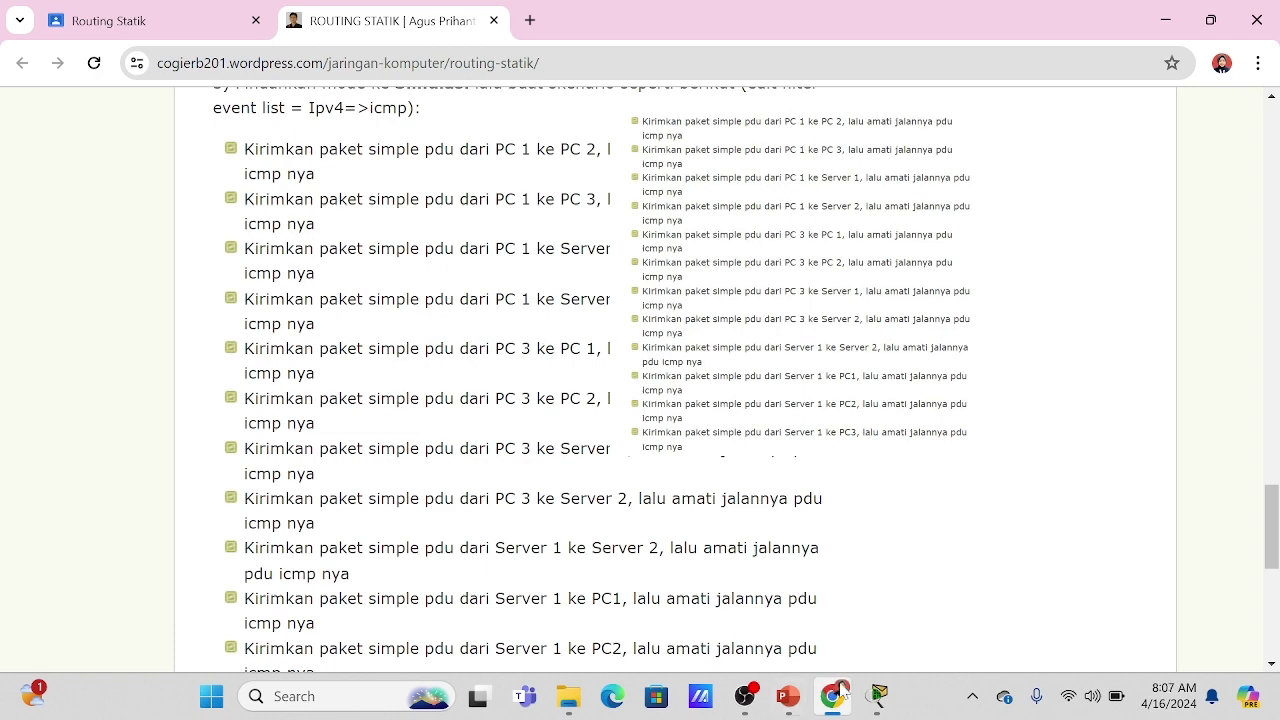
click(878, 696)
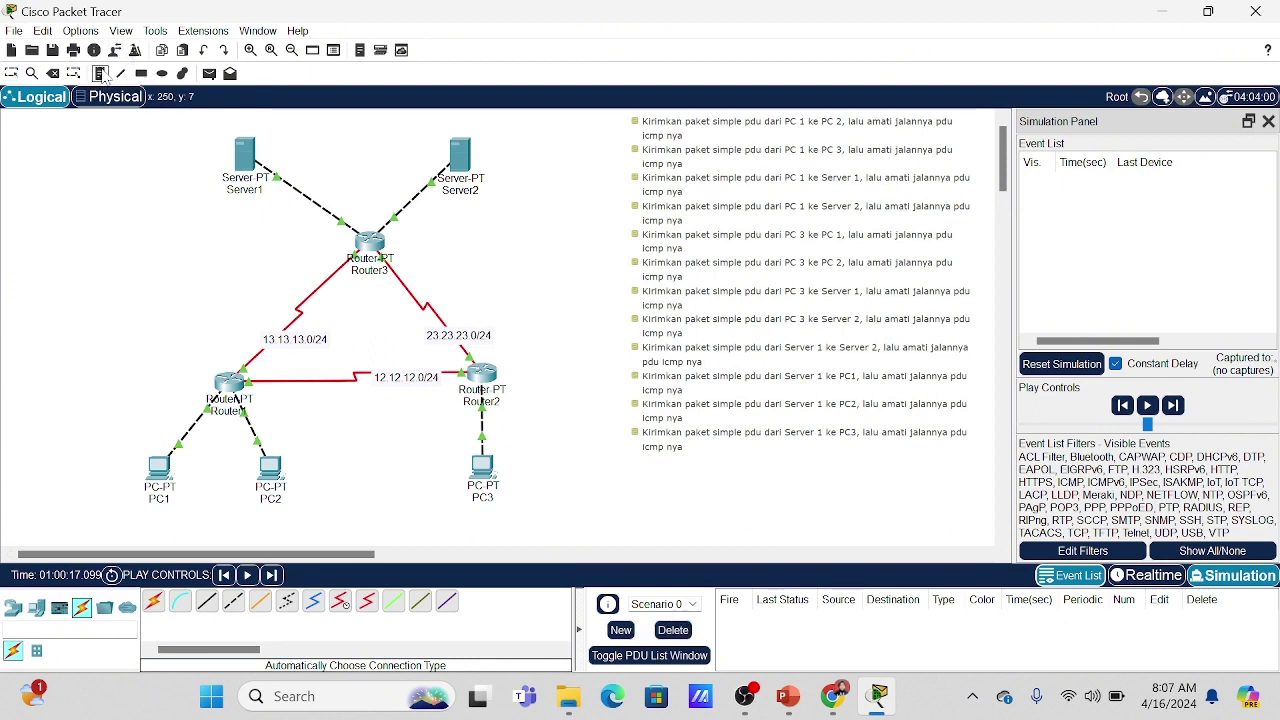
click(209, 73)
click(163, 468)
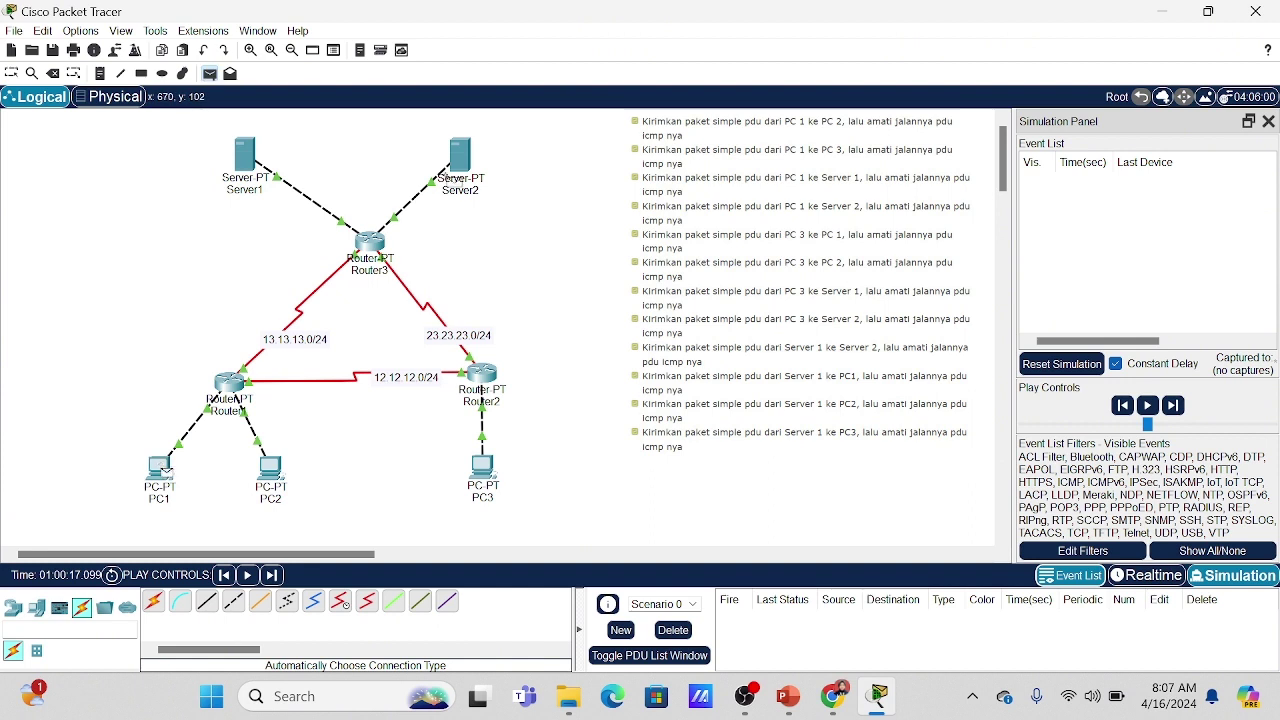
click(461, 160)
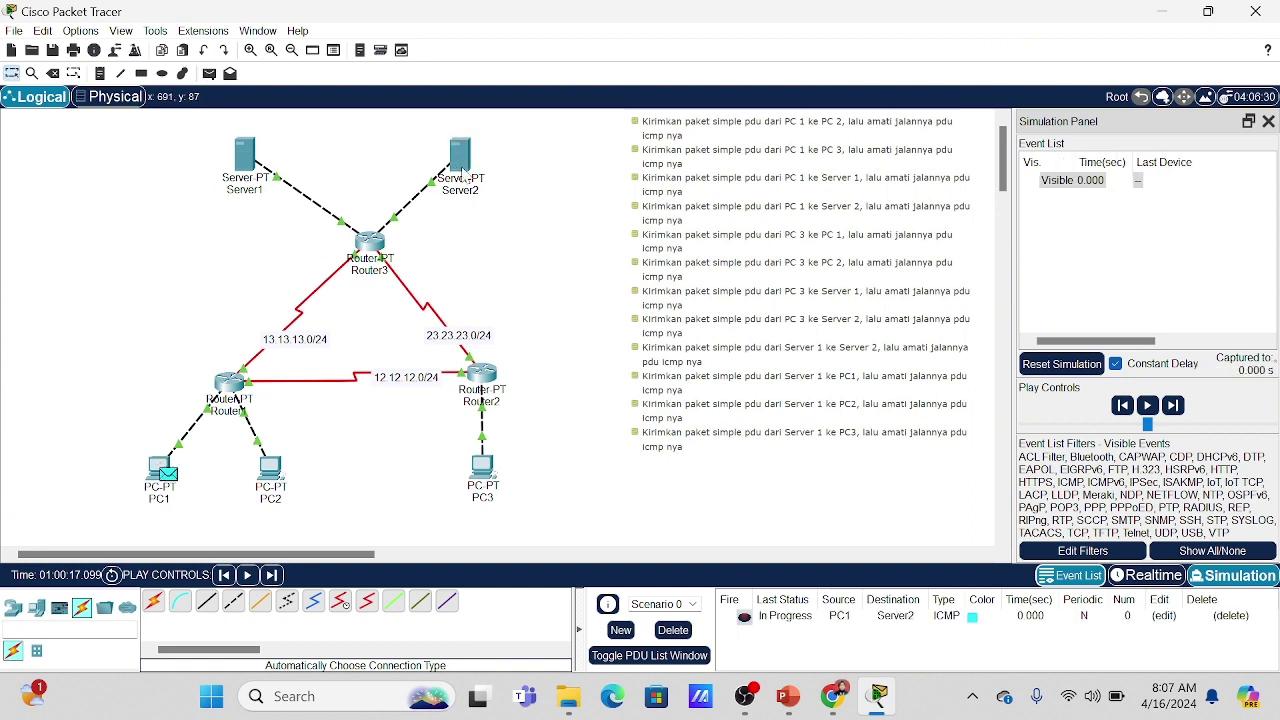
click(1176, 394)
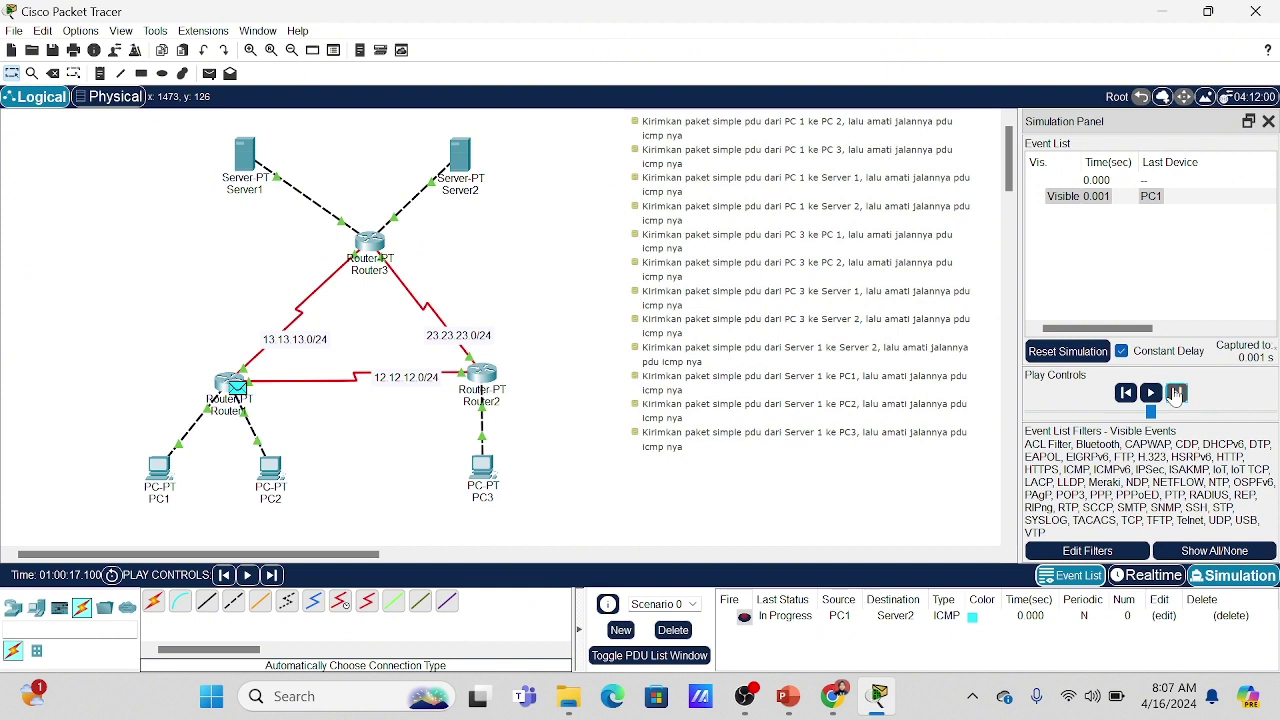
click(1176, 394)
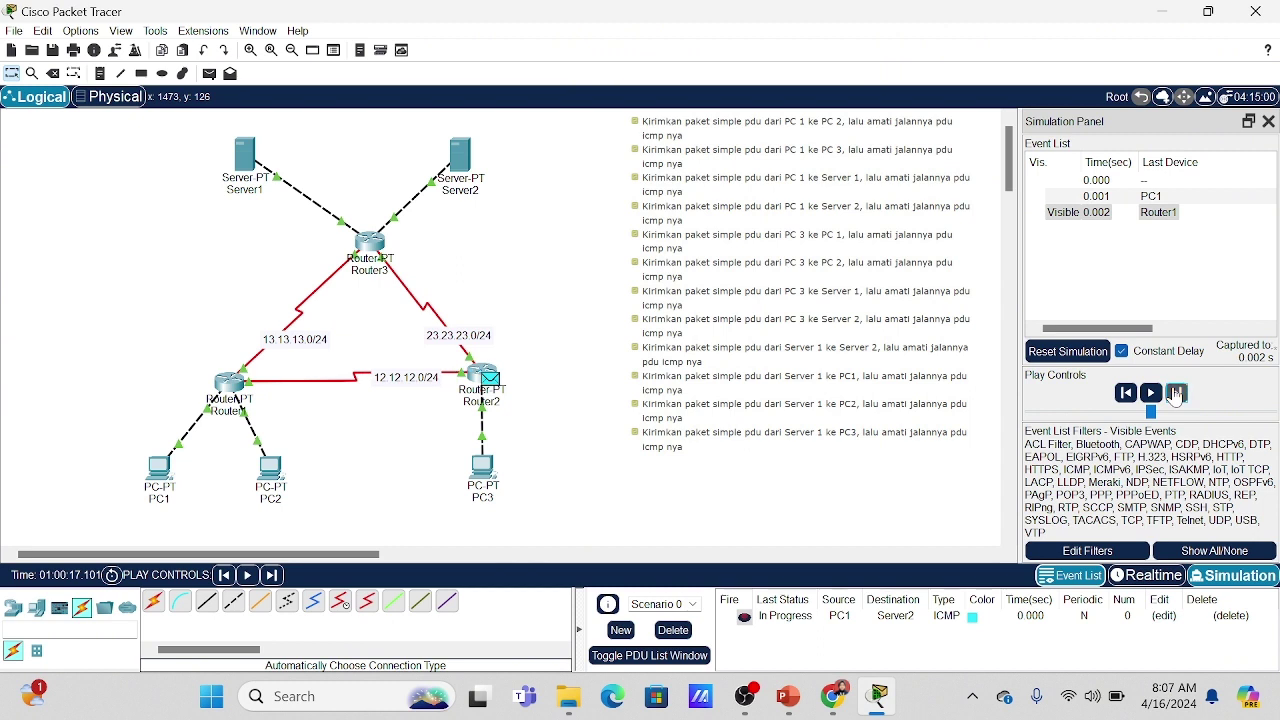
click(1176, 394)
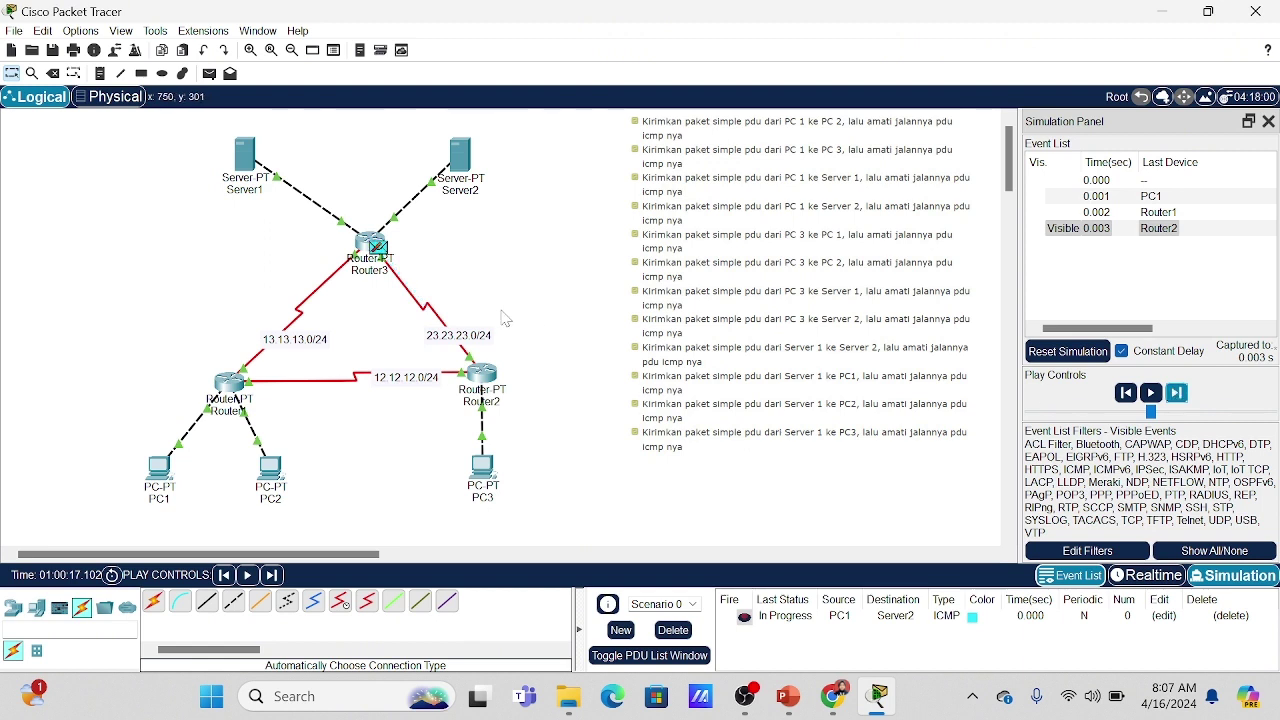
click(673, 631)
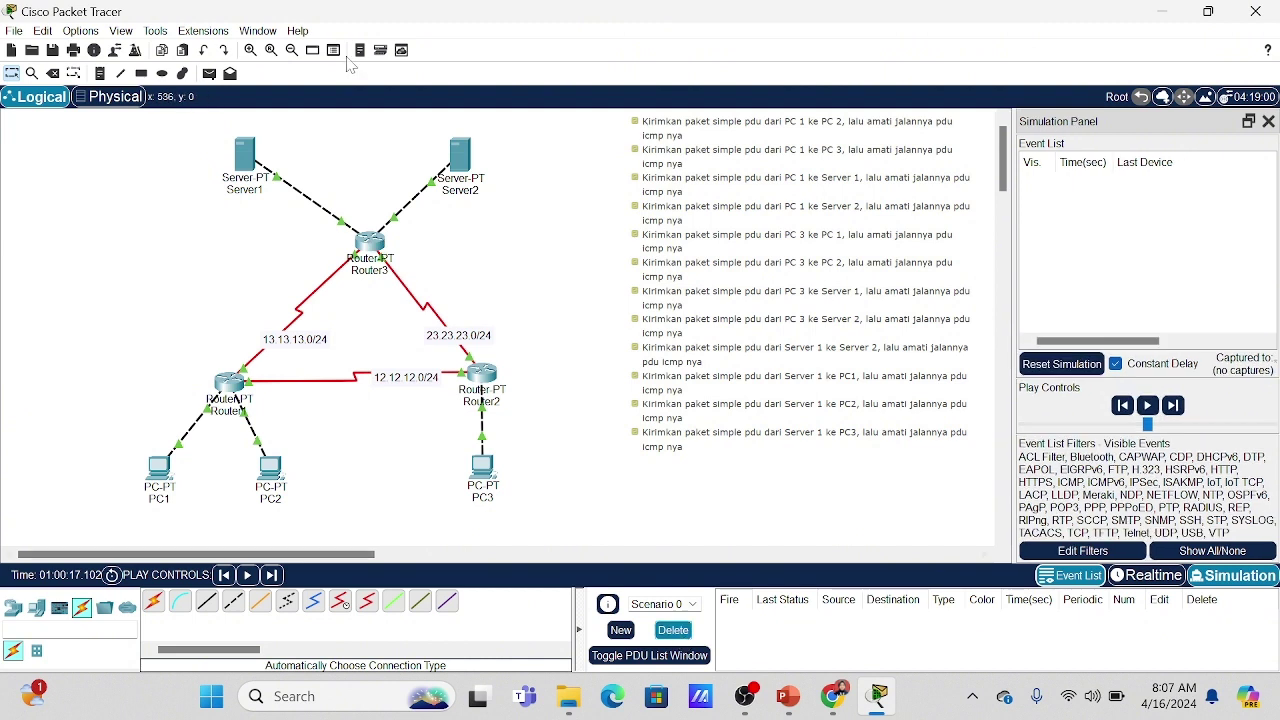
Send a simple PDU from PC1 to Server2 and step the capture forward until the reply returns to PC1.
click(209, 74)
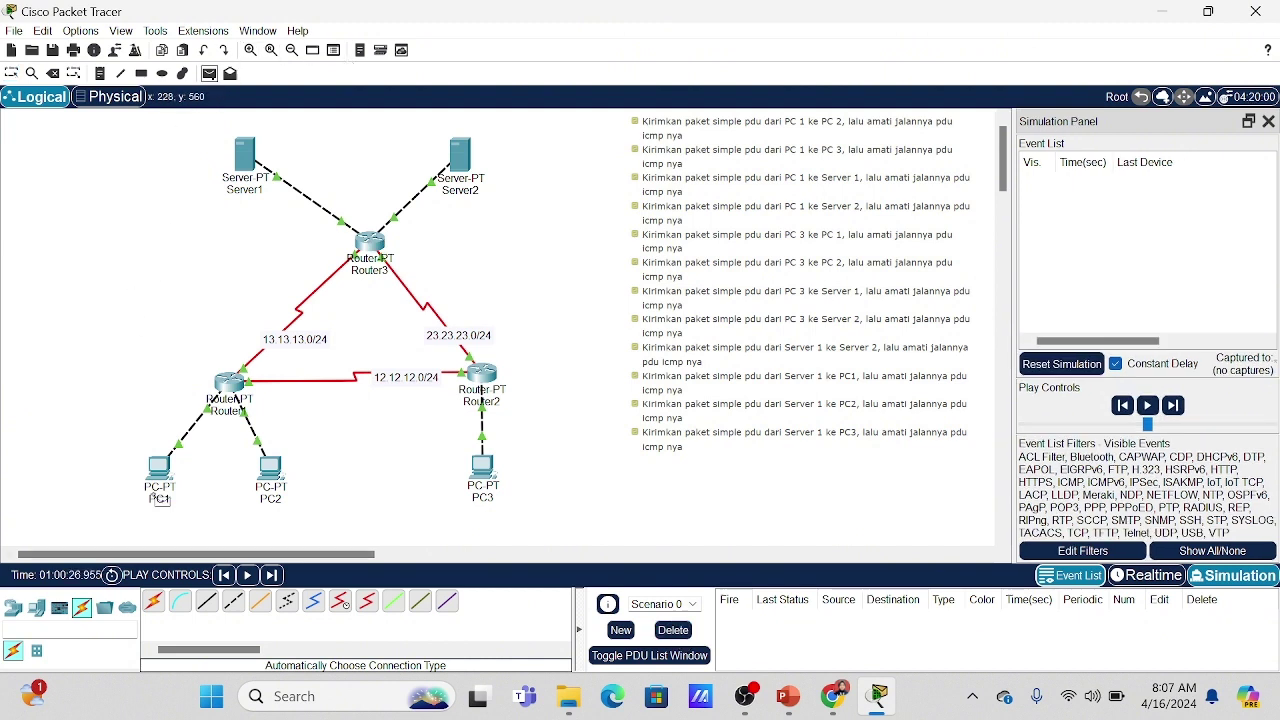
click(160, 476)
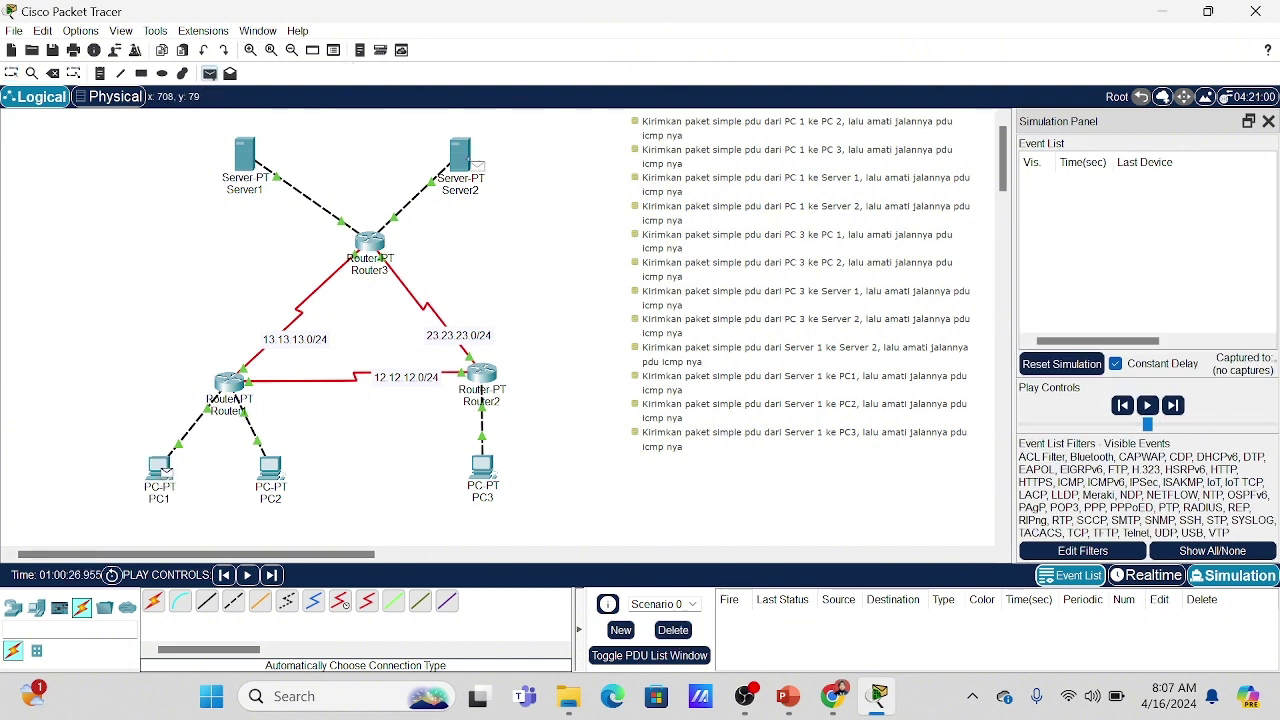
click(460, 158)
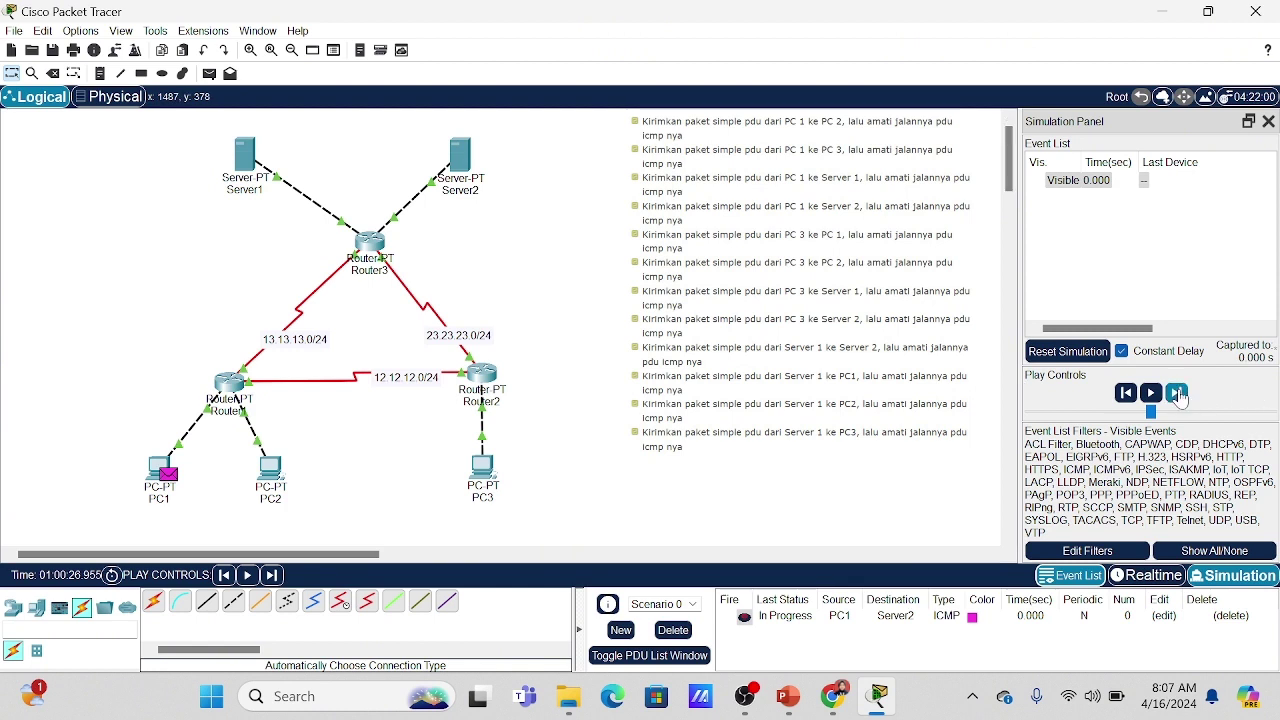
click(1177, 393)
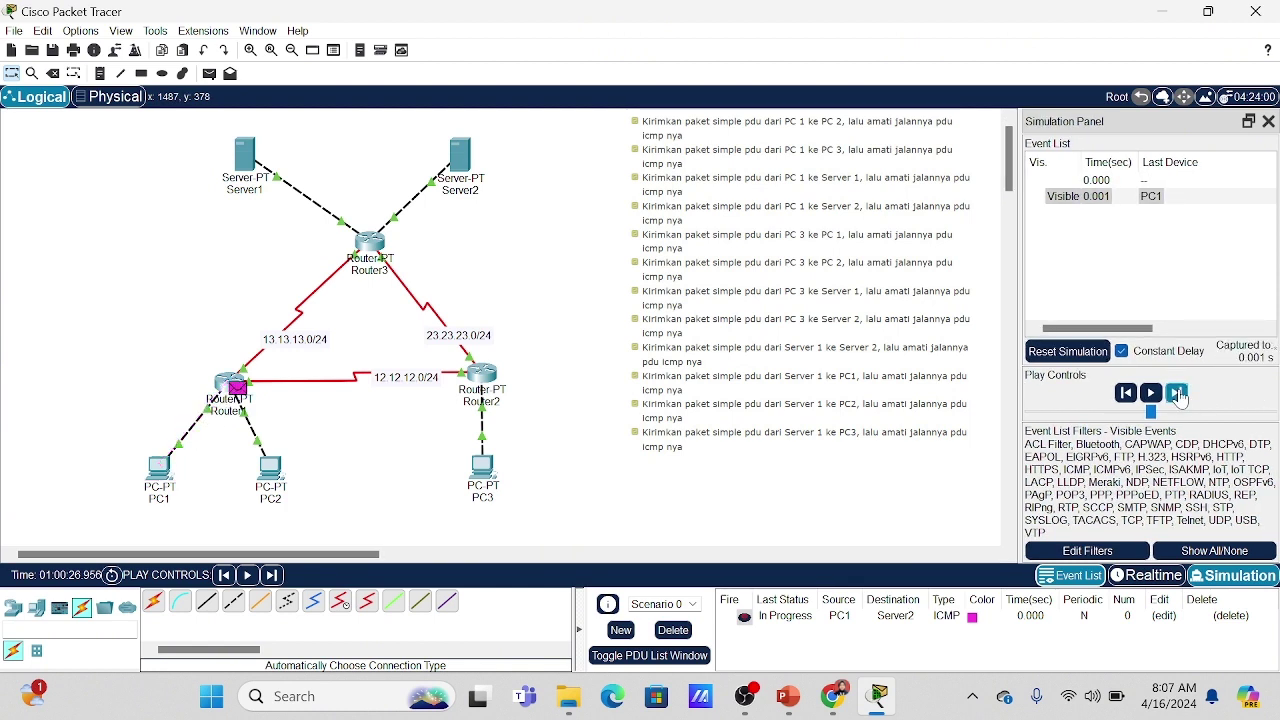
click(1177, 393)
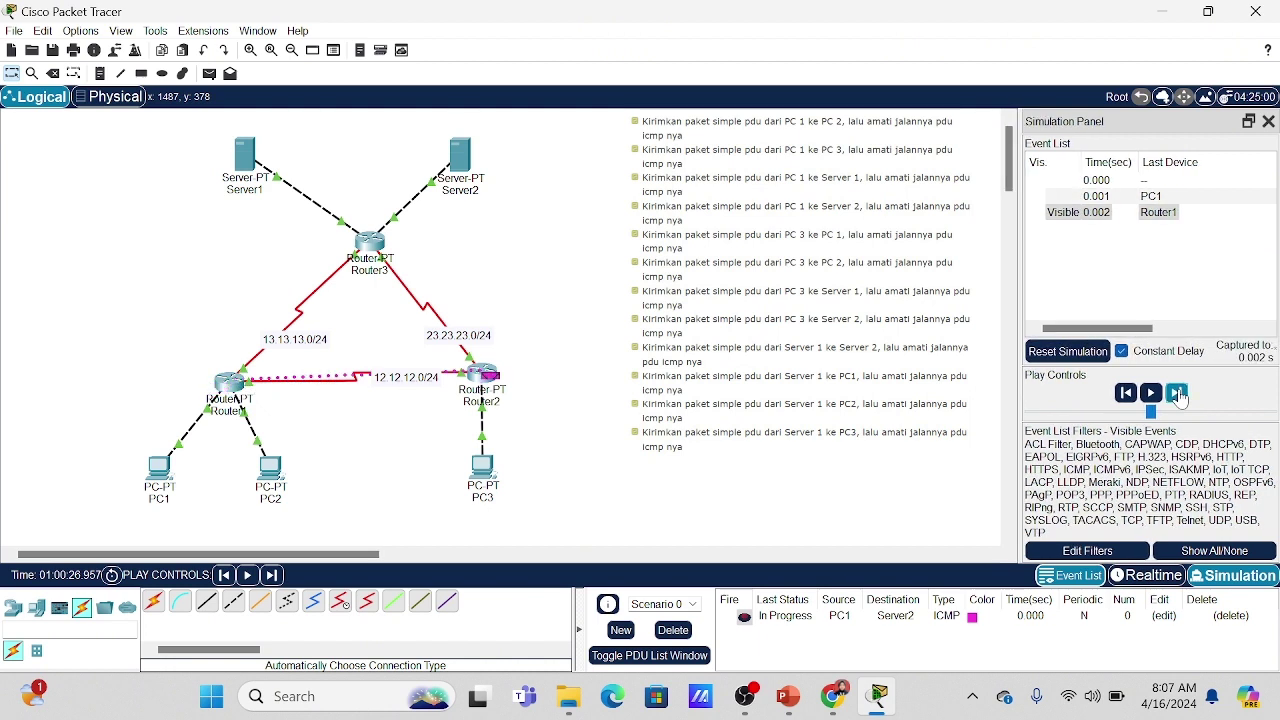
click(1177, 393)
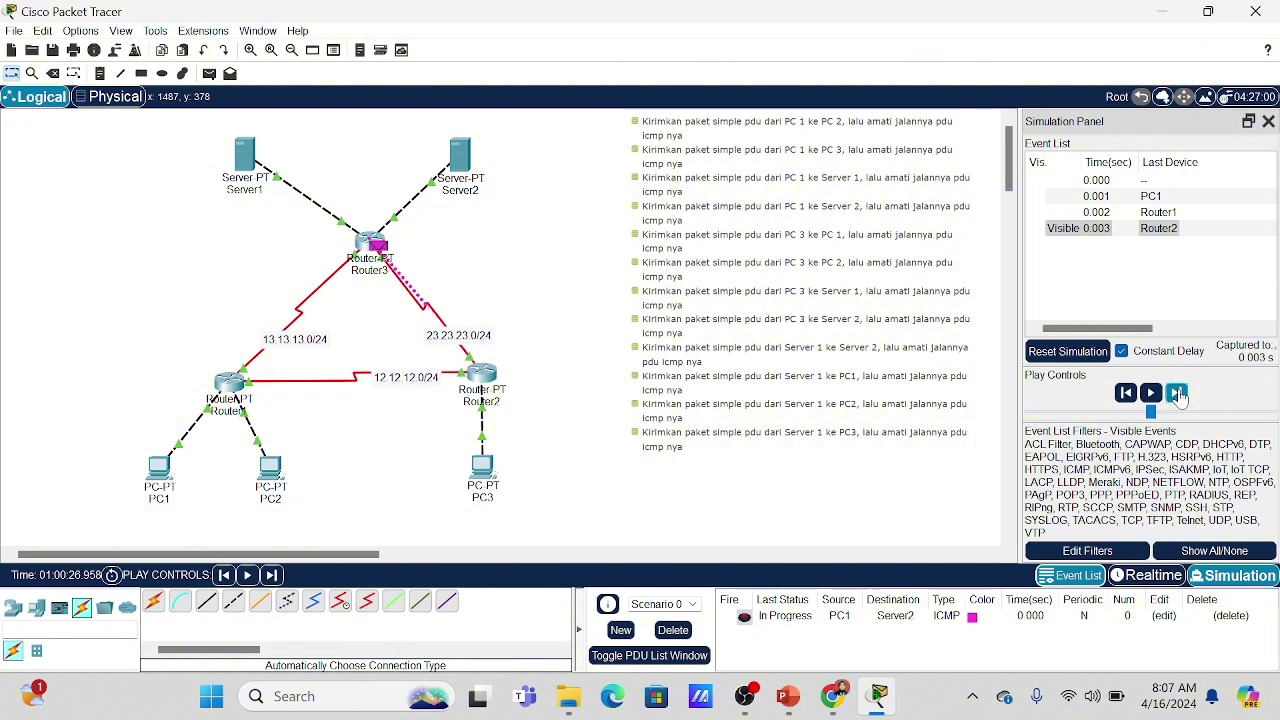
click(1177, 393)
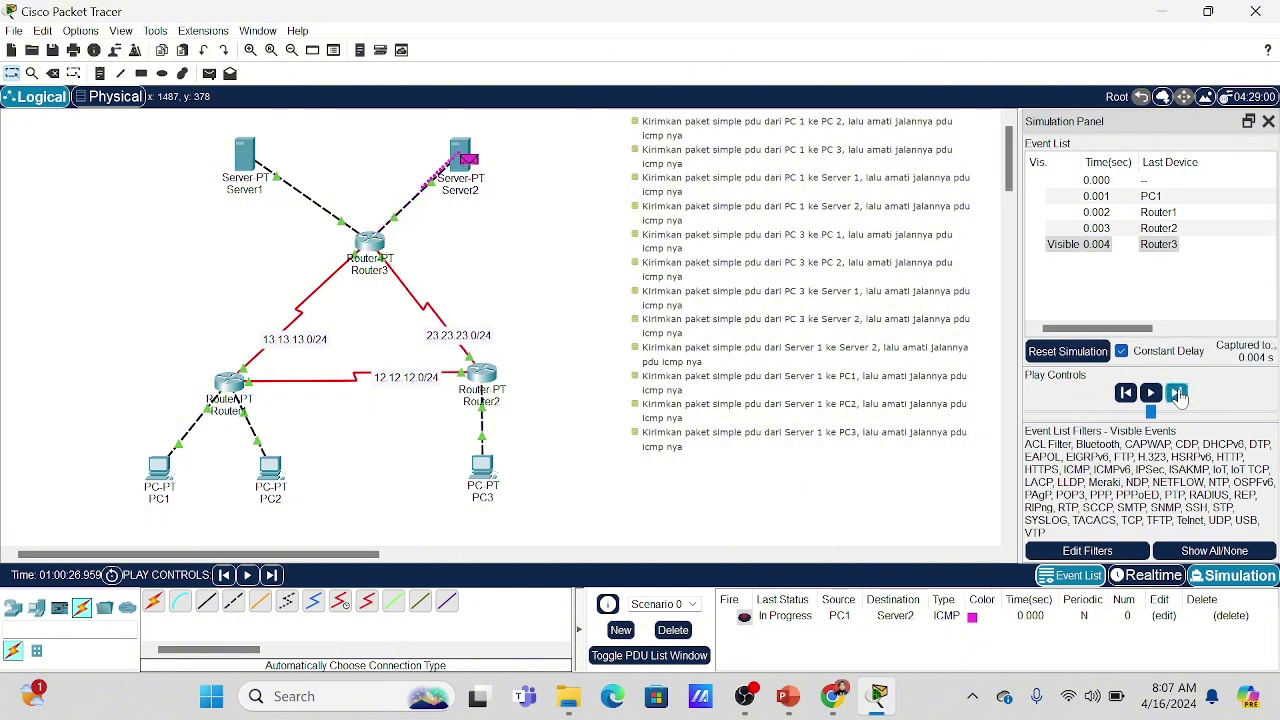
click(1177, 393)
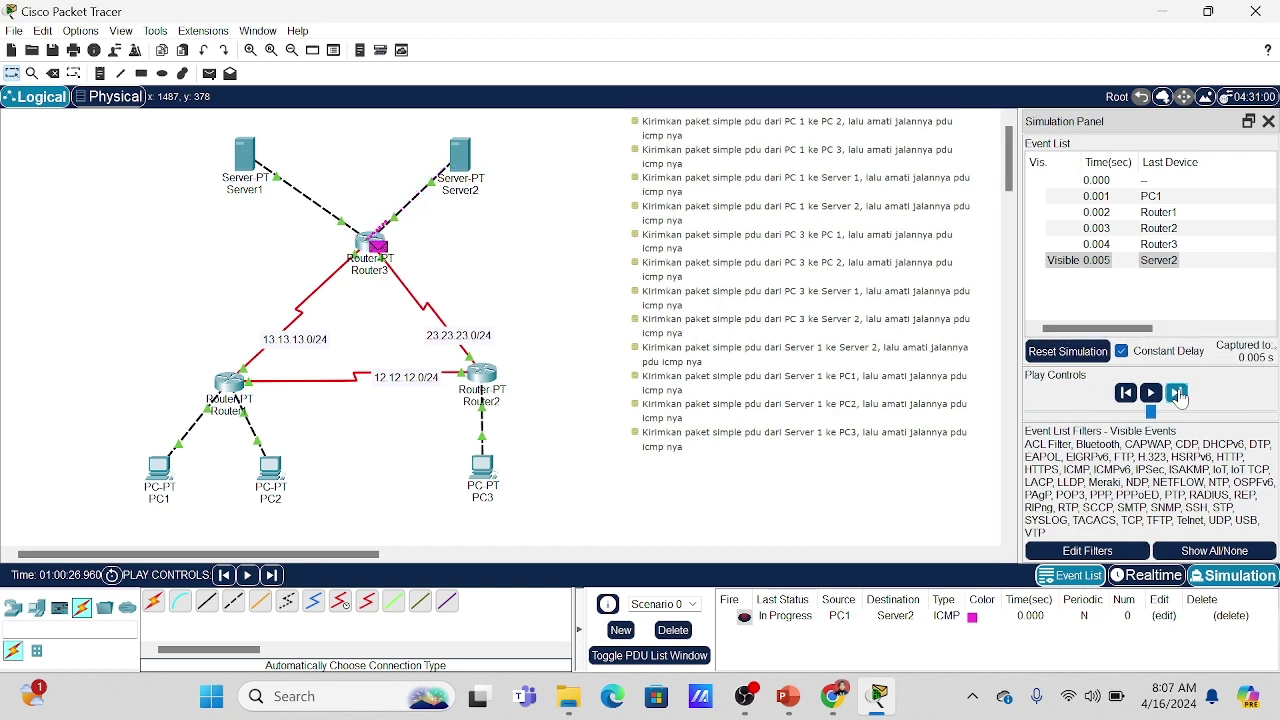
click(1177, 393)
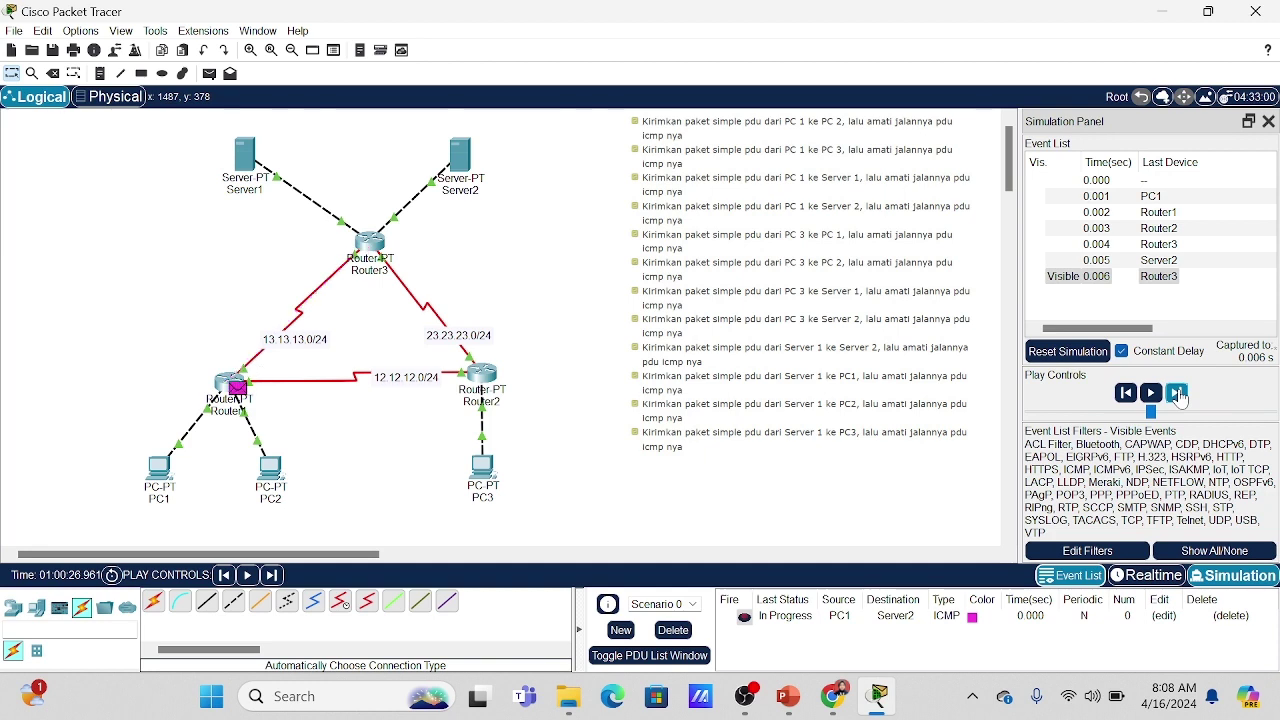
click(1177, 393)
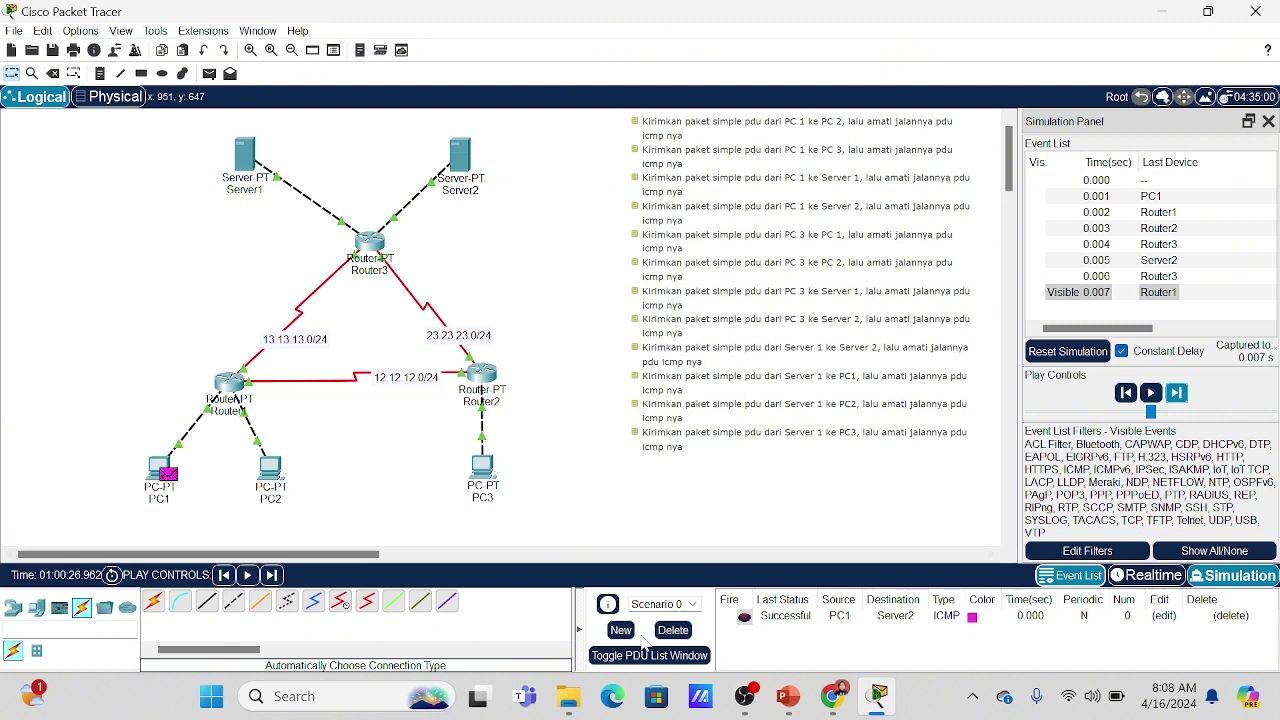
Delete the PC1-to-Server2 scenario and add a simple PDU from PC3 to PC1.
click(673, 630)
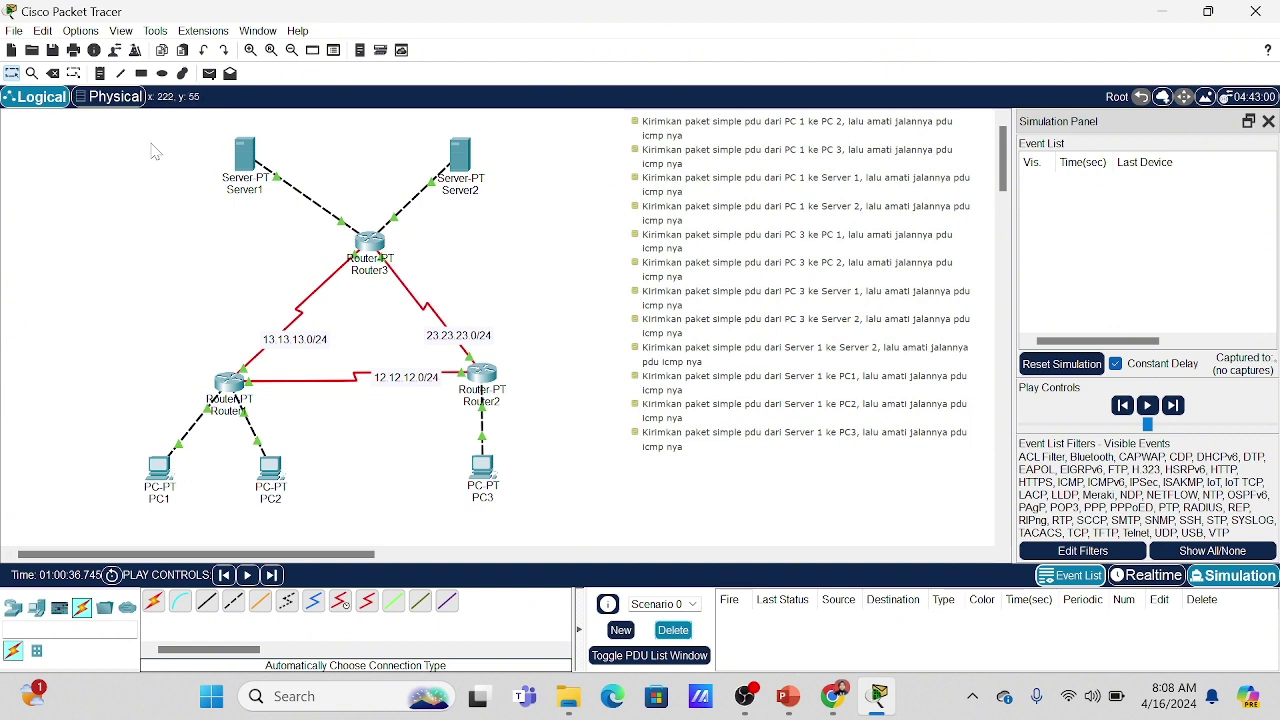
click(209, 73)
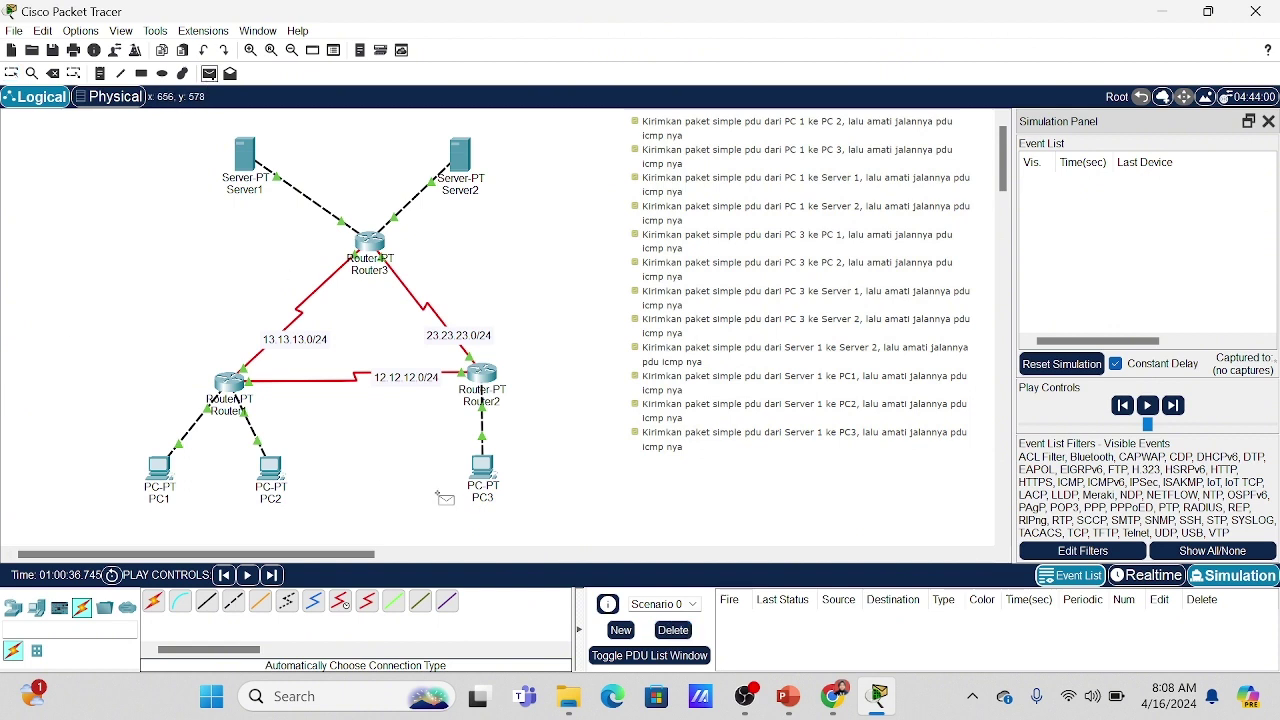
click(483, 467)
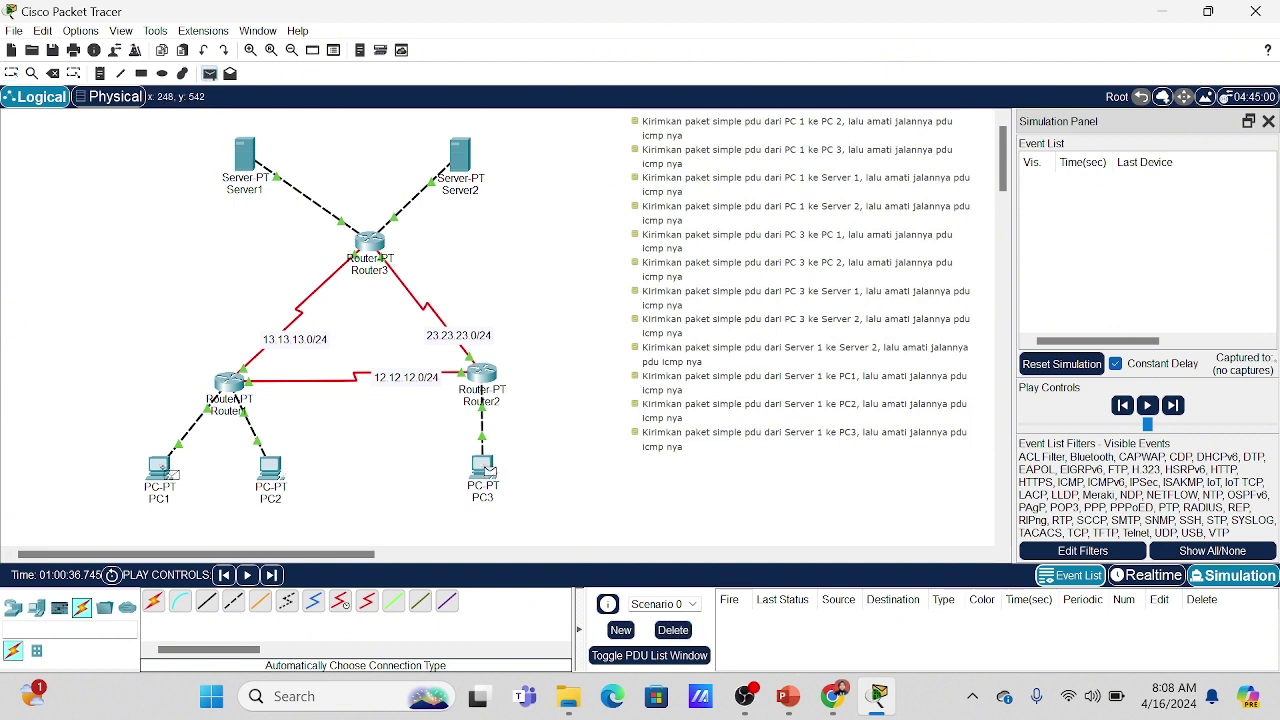
click(158, 468)
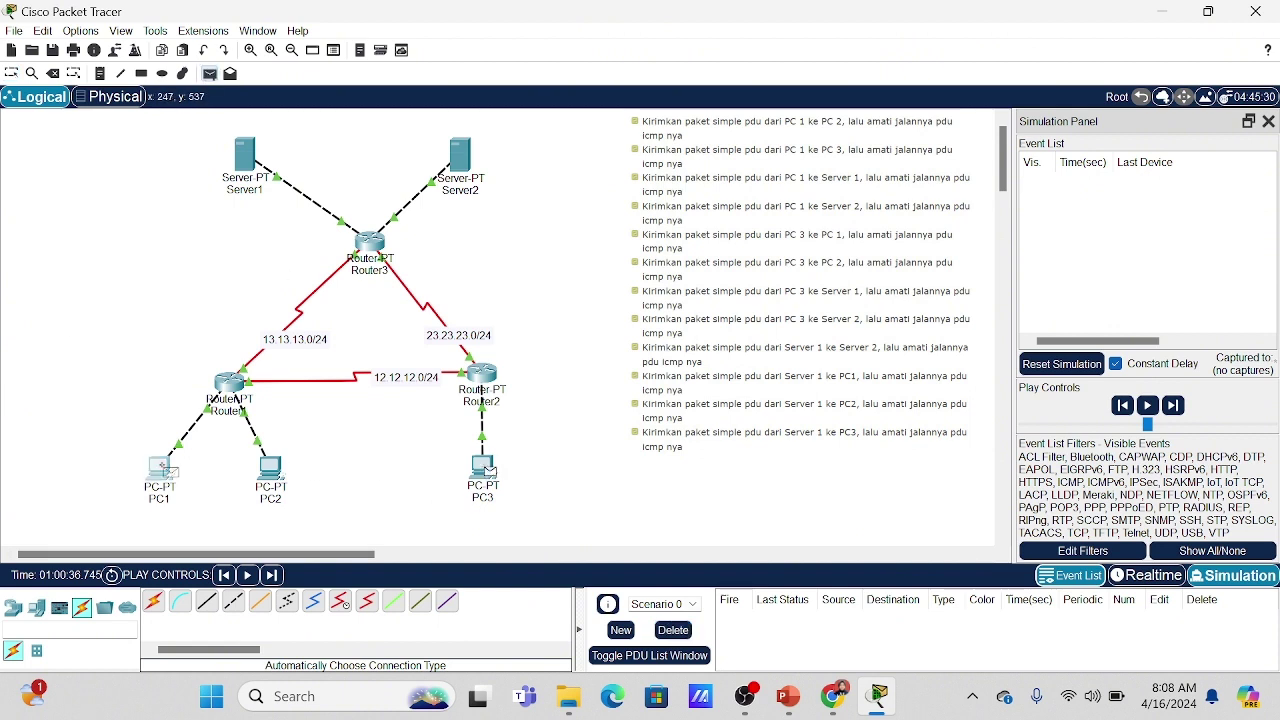
Step the capture forward hop by hop until PC1's reply returns to PC3.
click(1177, 393)
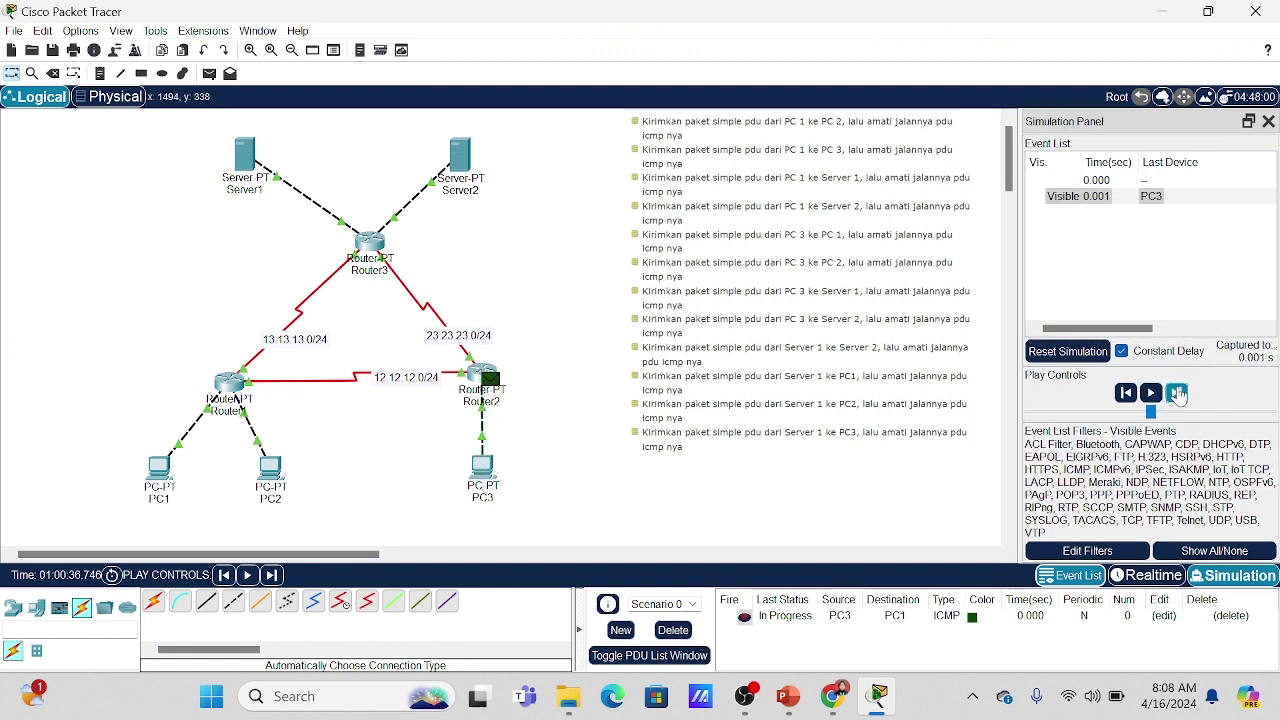
click(1177, 393)
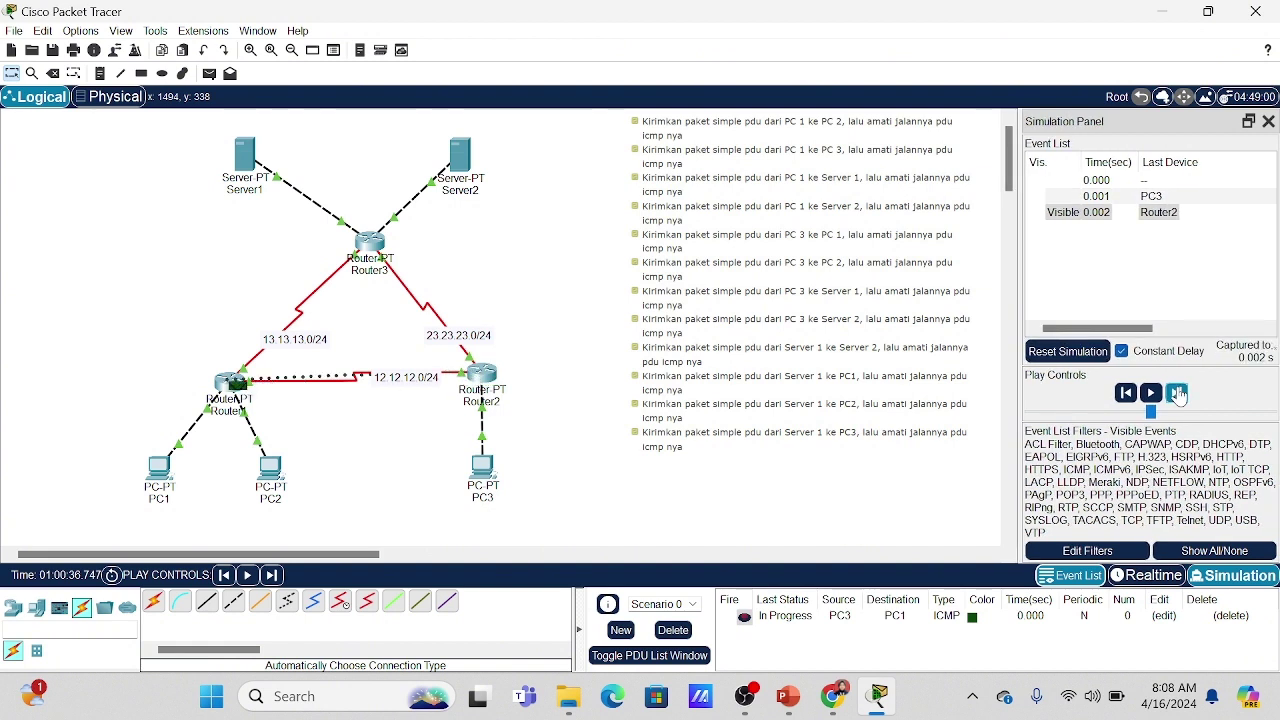
click(1177, 393)
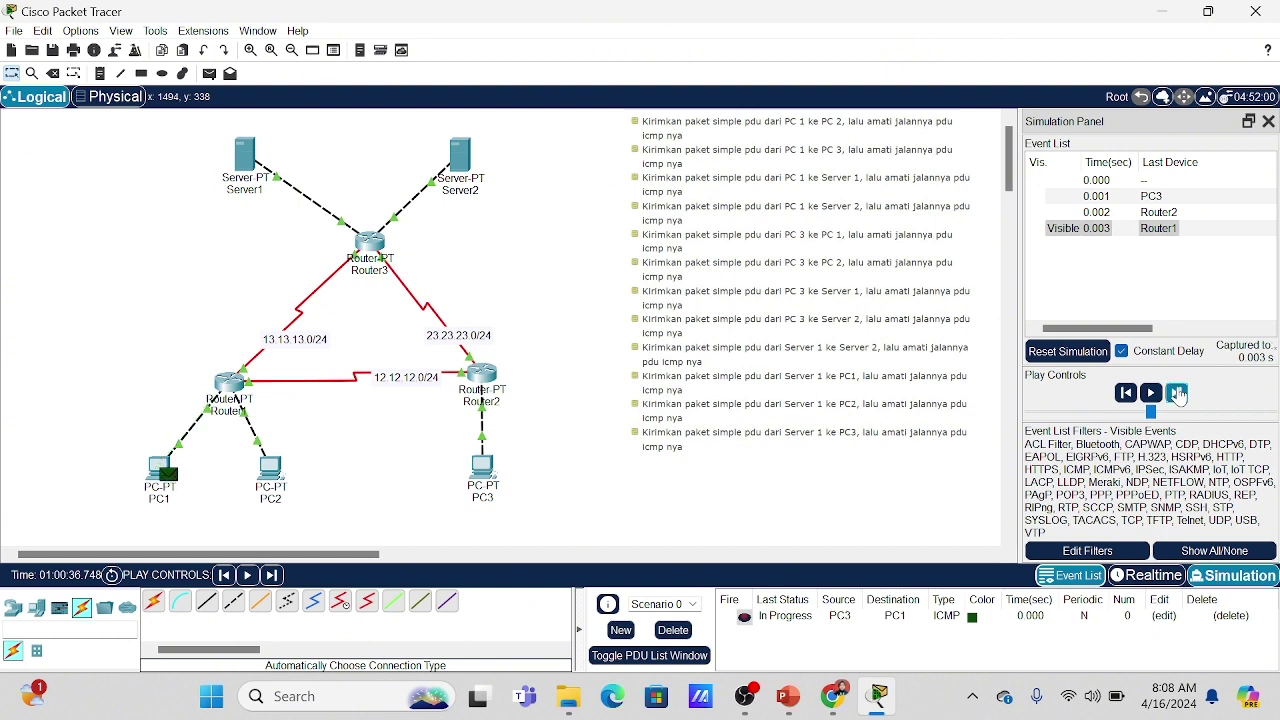
click(1177, 393)
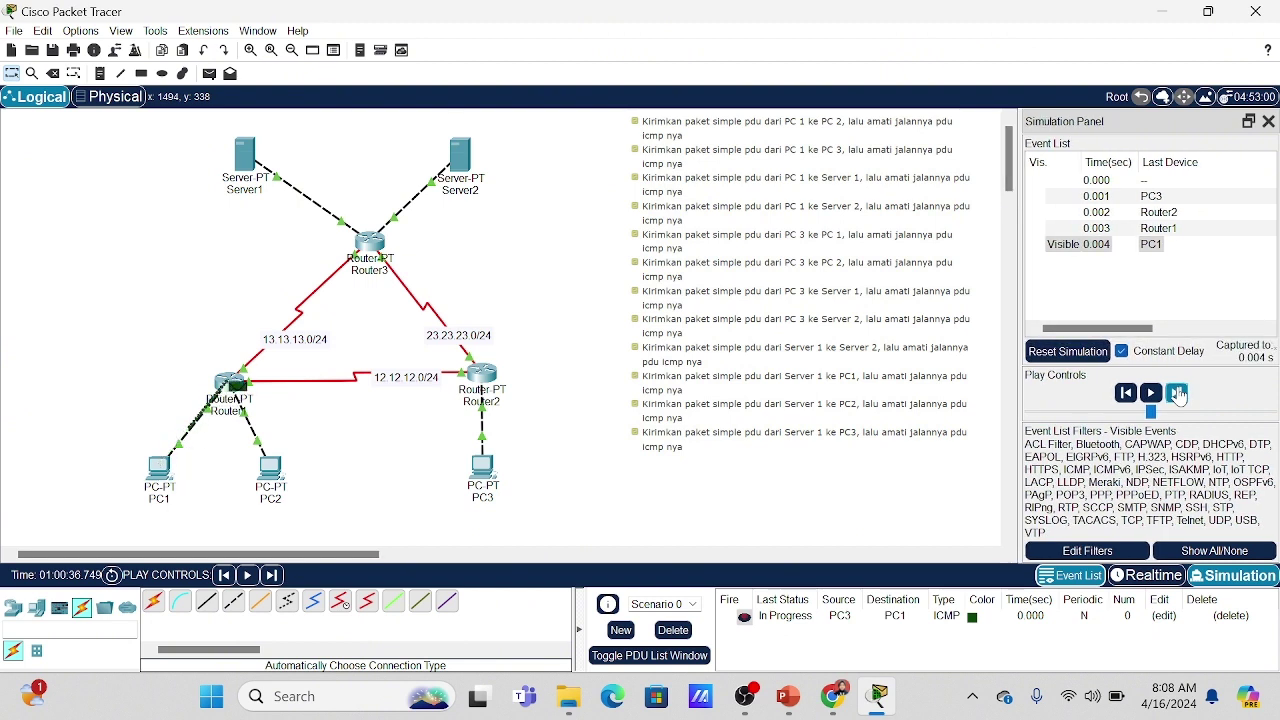
click(1177, 393)
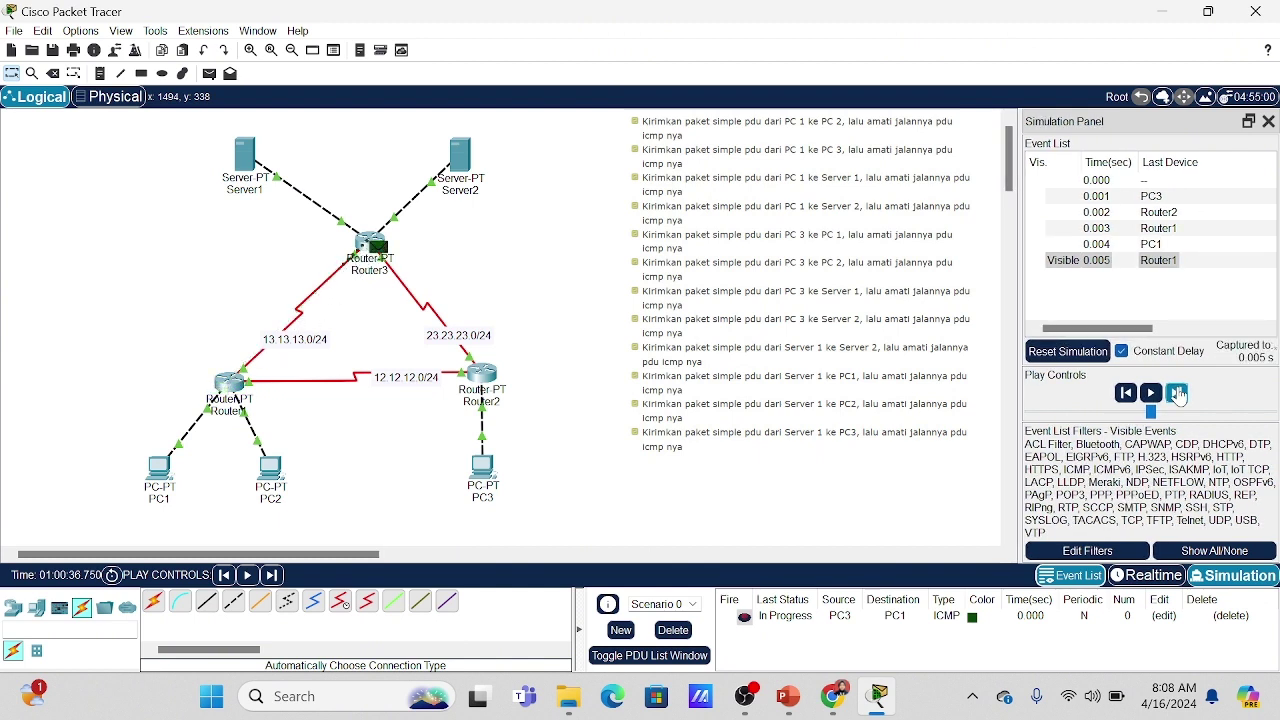
click(1177, 393)
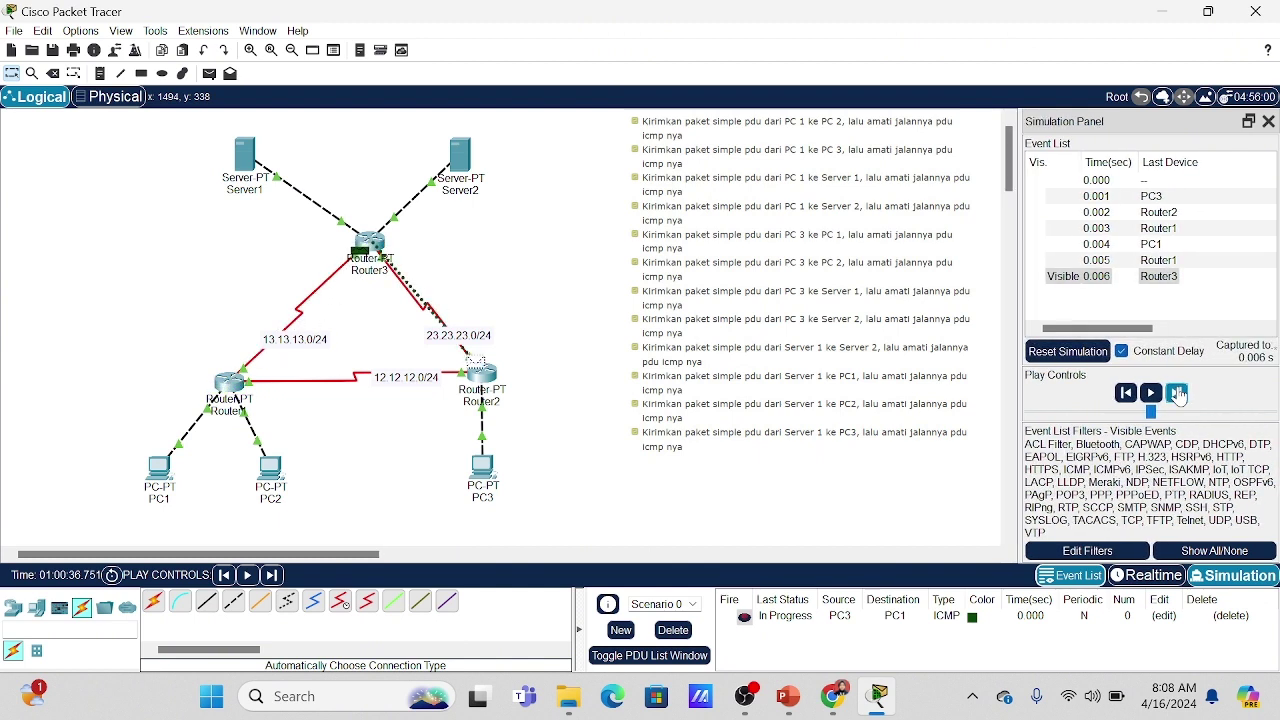
click(1177, 393)
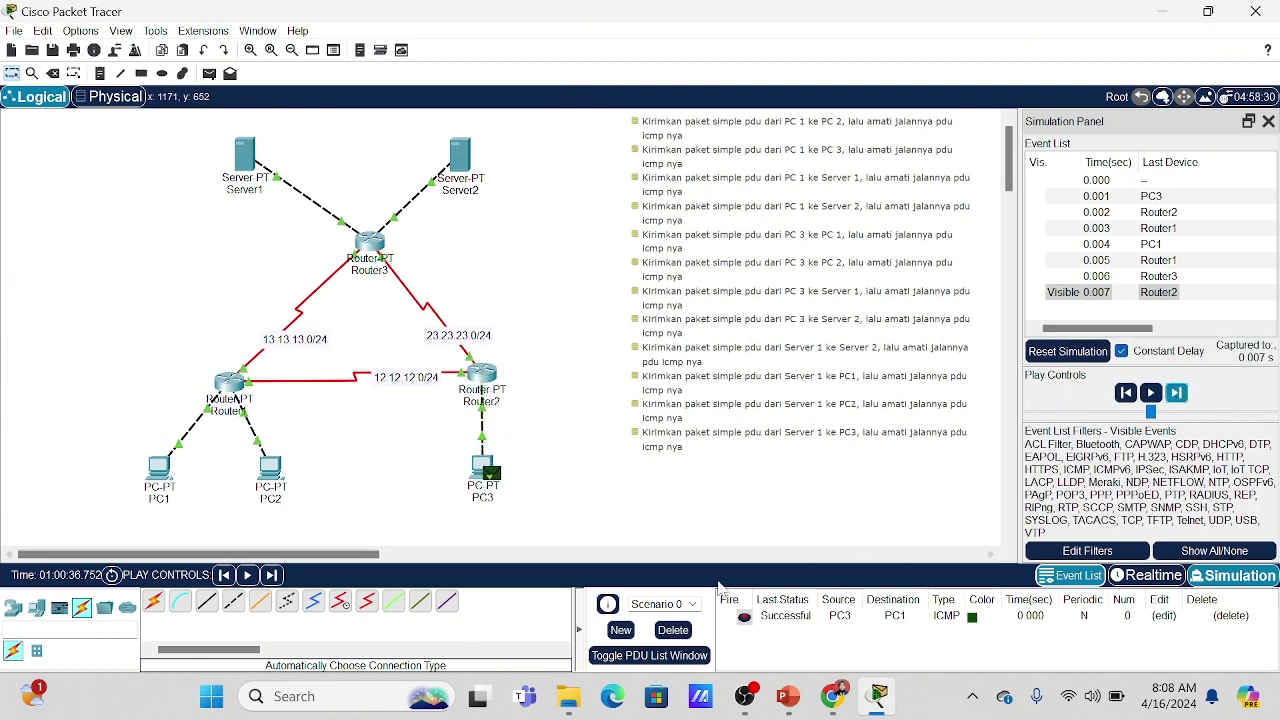
Clear the PC3-to-PC1 scenario and add a simple PDU from PC3 to PC2.
click(672, 630)
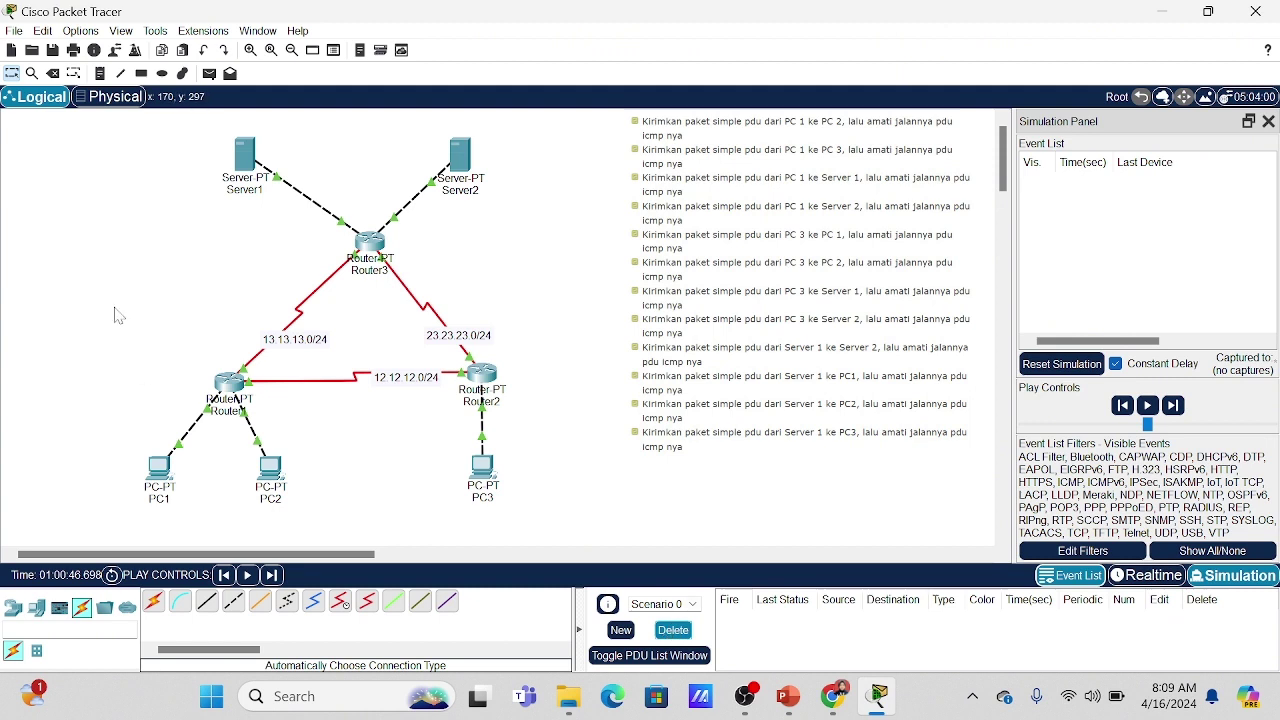
click(209, 73)
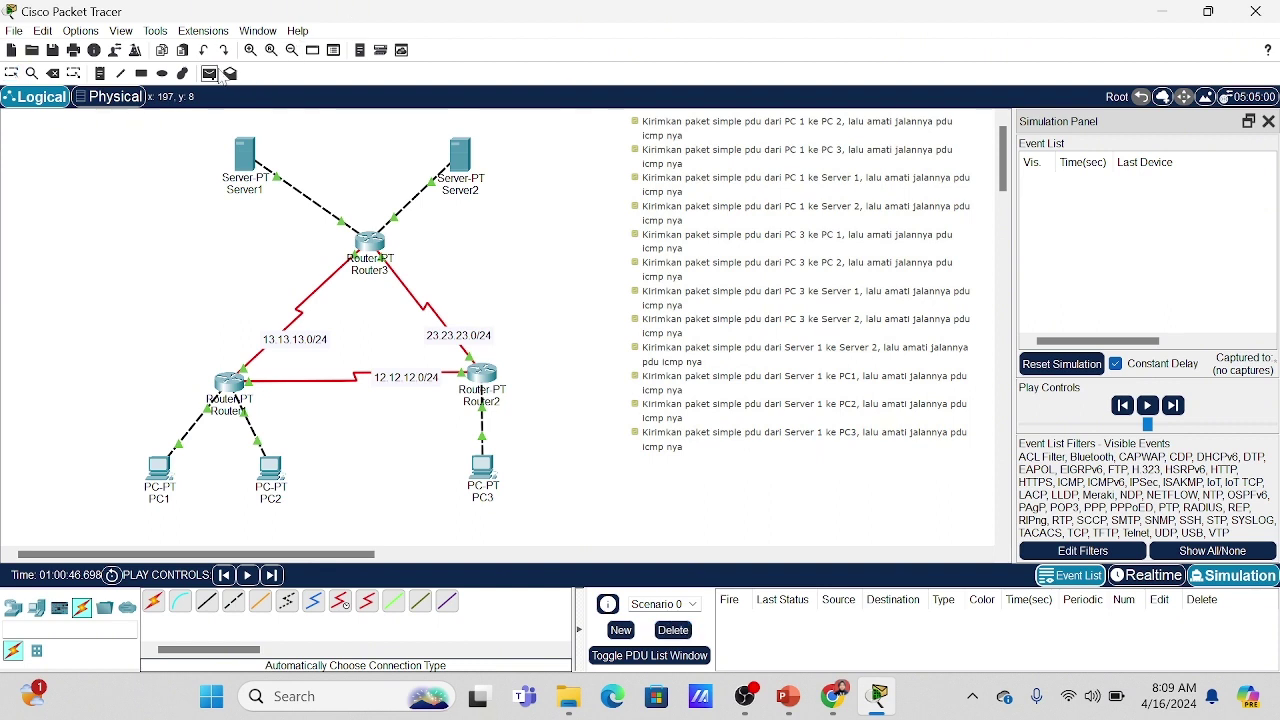
click(485, 468)
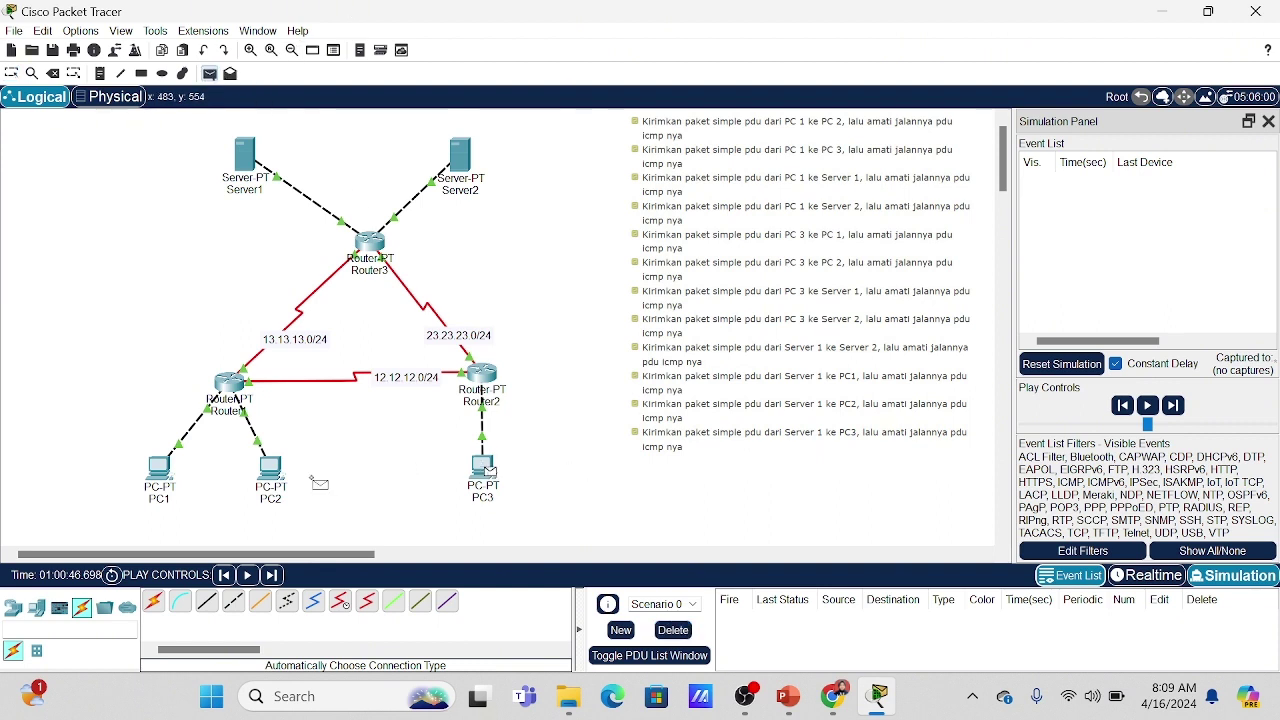
click(272, 472)
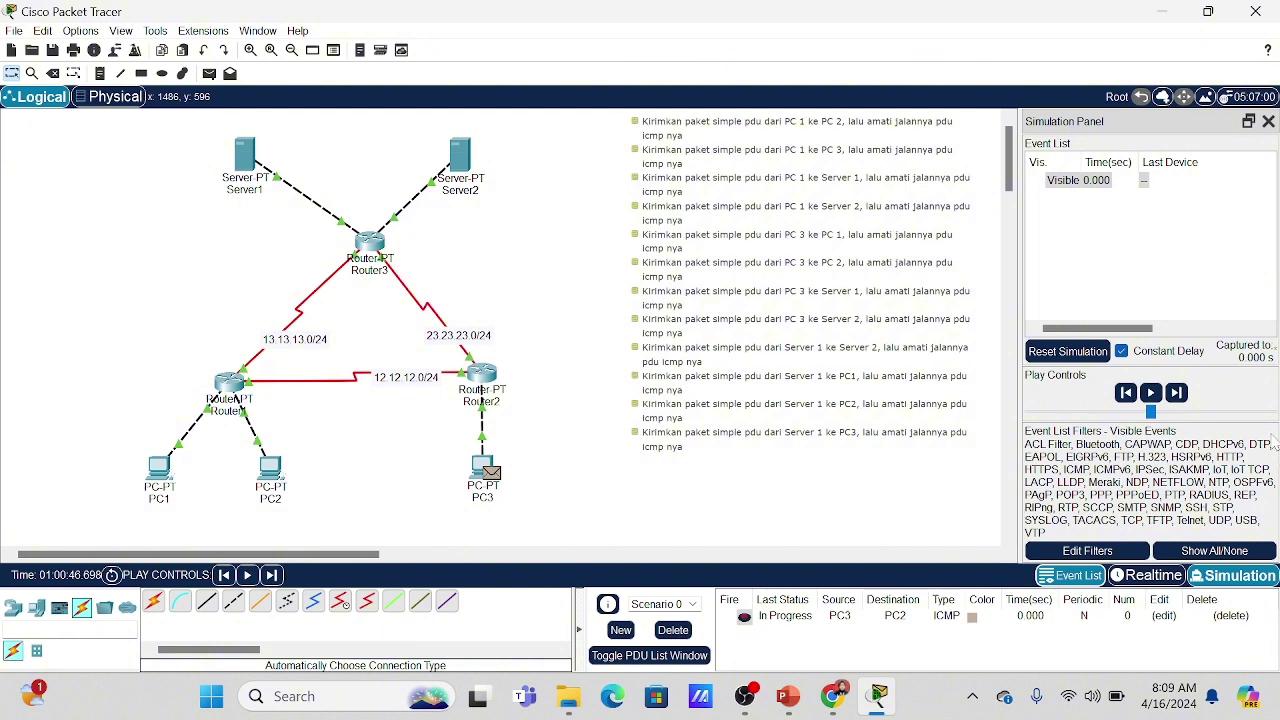
Advance the simulation one event at a time until PC2's reply gets back to PC3.
click(1177, 393)
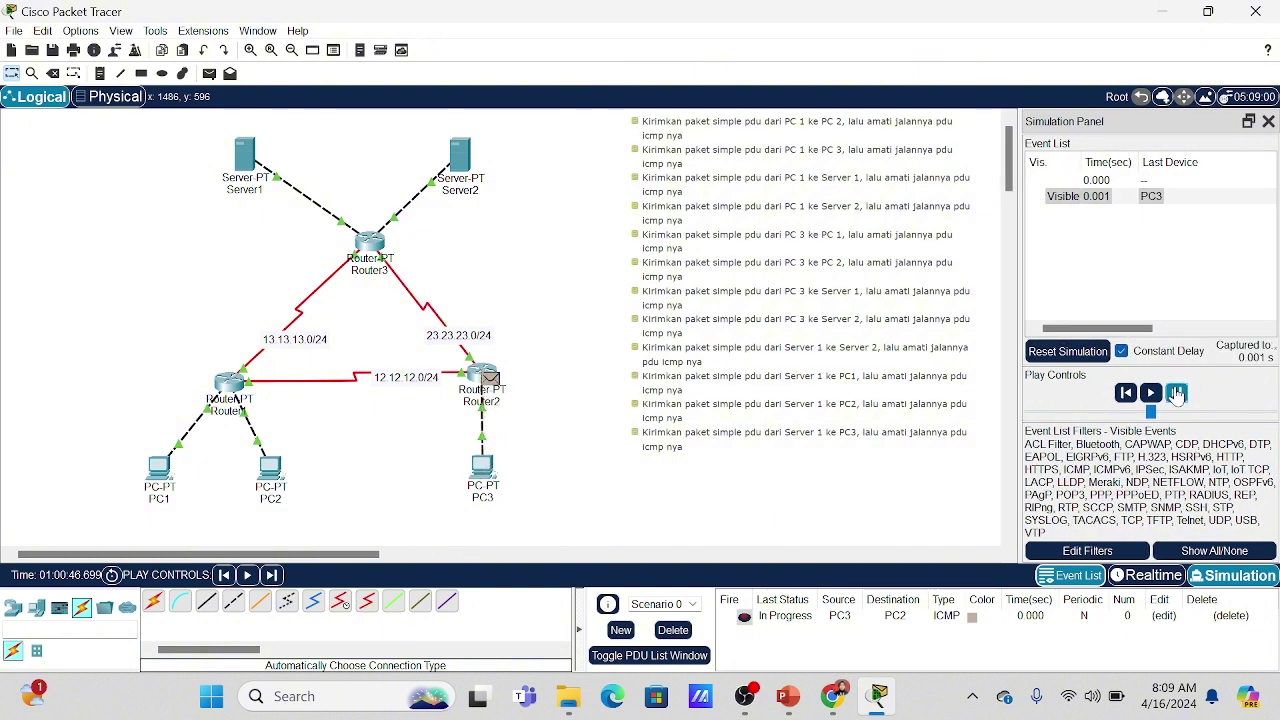
click(1177, 393)
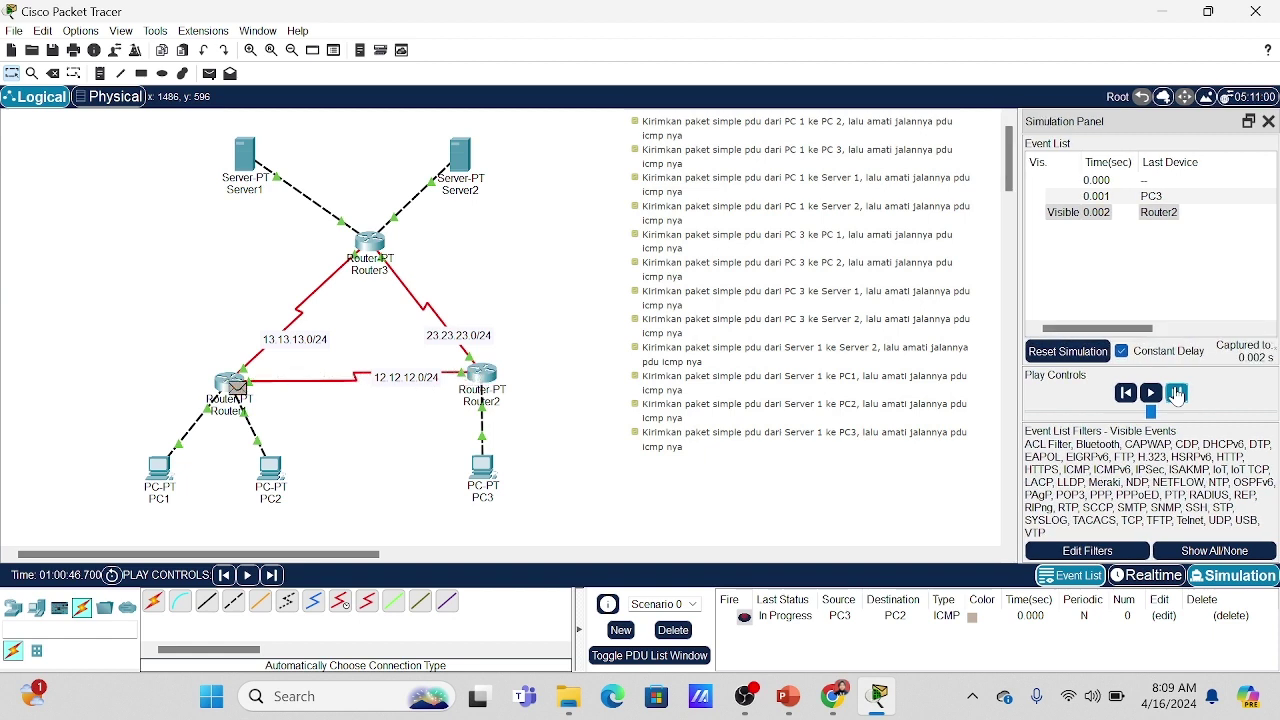
click(1177, 393)
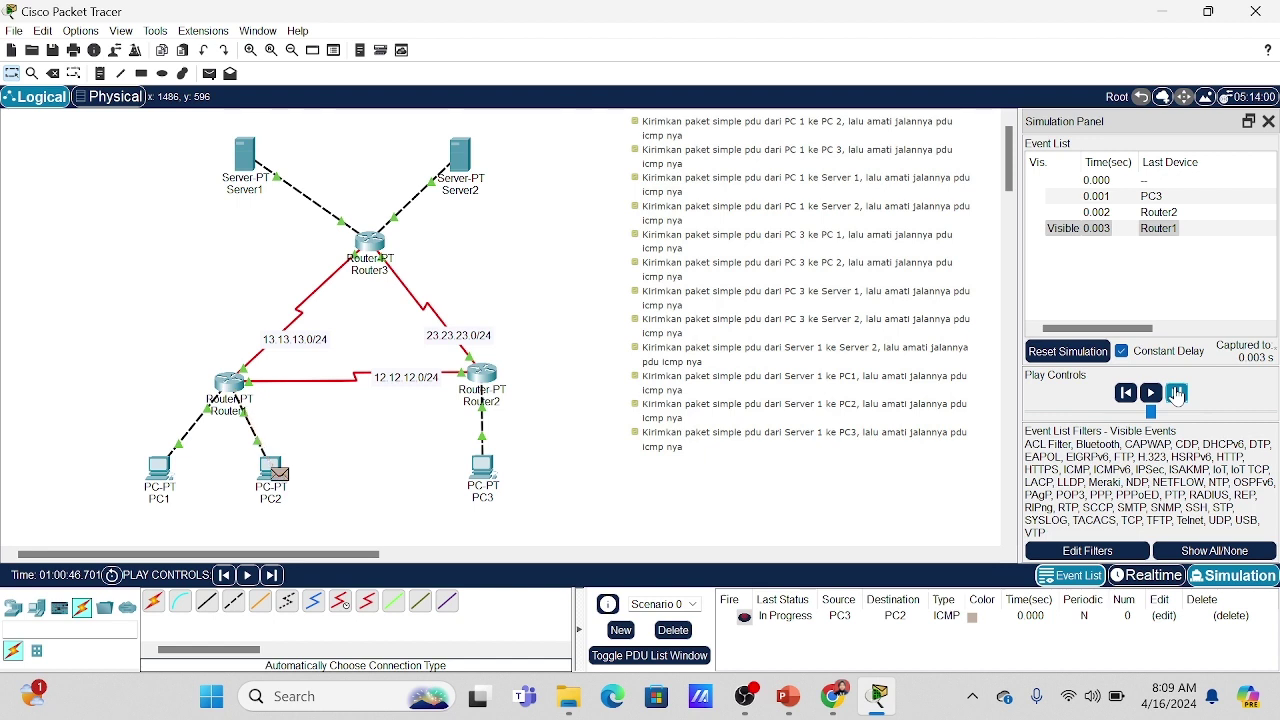
click(1177, 393)
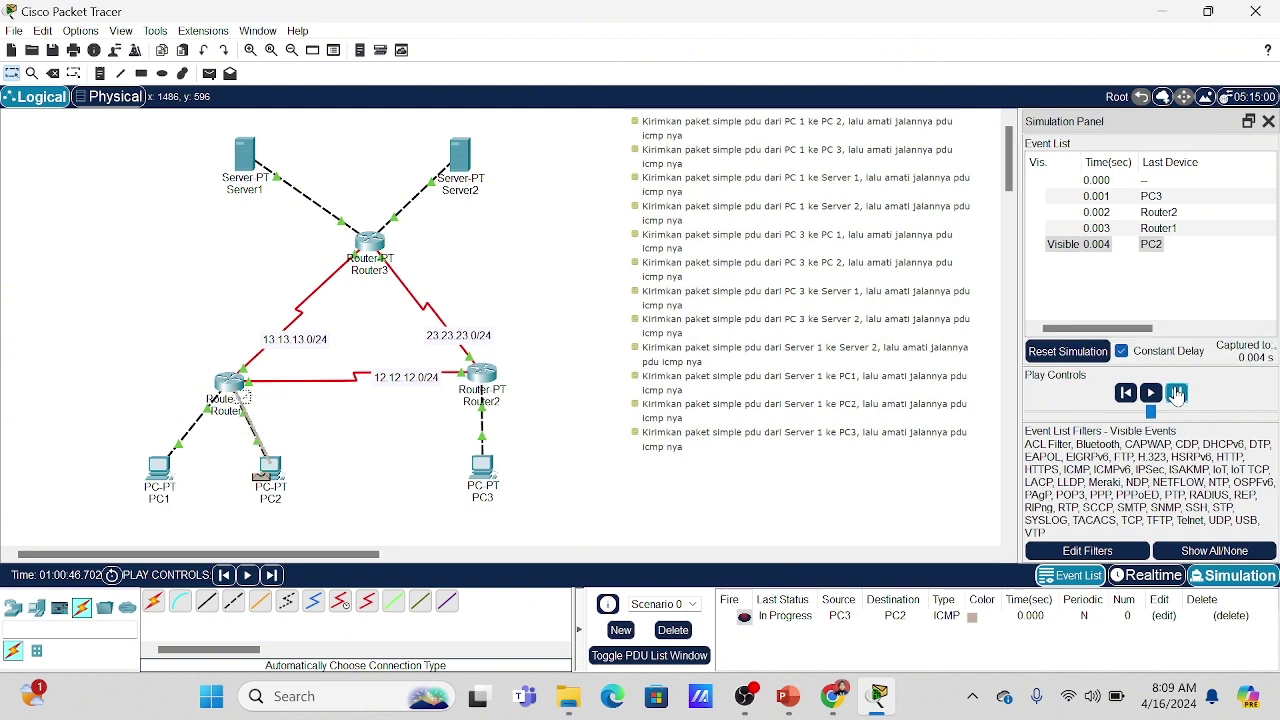
click(1177, 393)
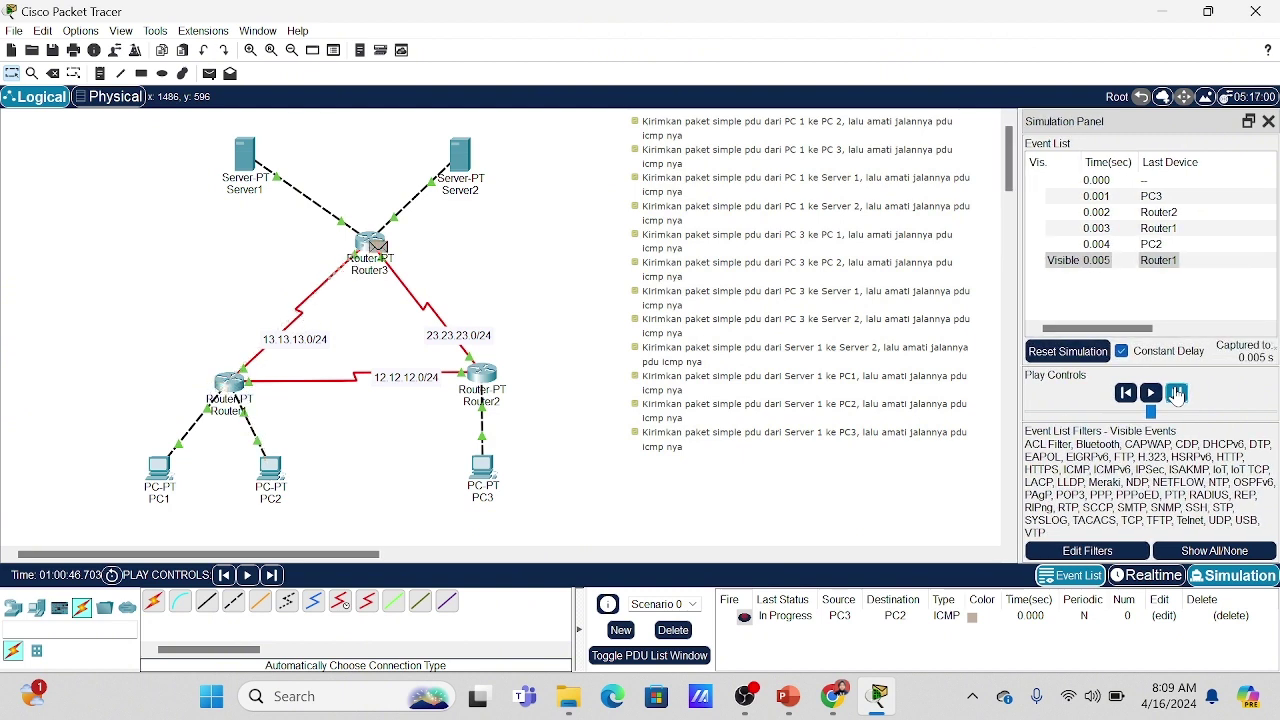
click(1177, 393)
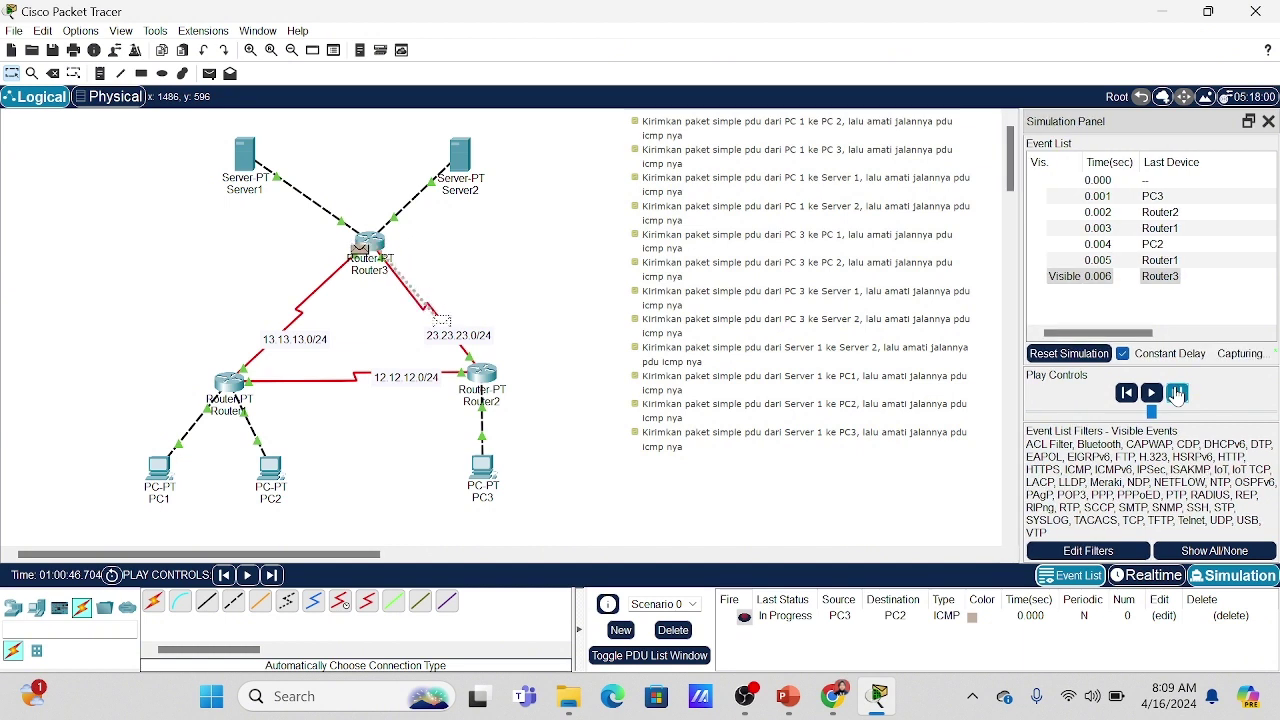
click(1177, 393)
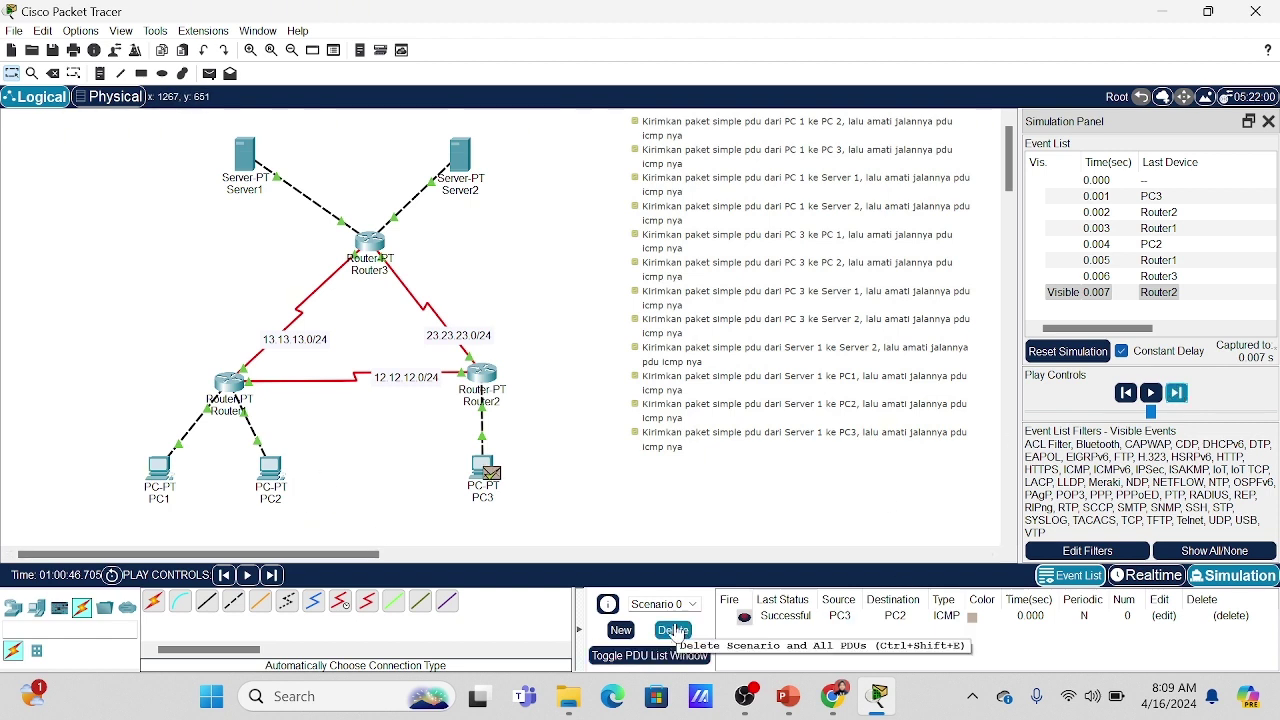
Delete the PC3-to-PC2 scenario and add a simple PDU from PC3 to Server1.
click(673, 630)
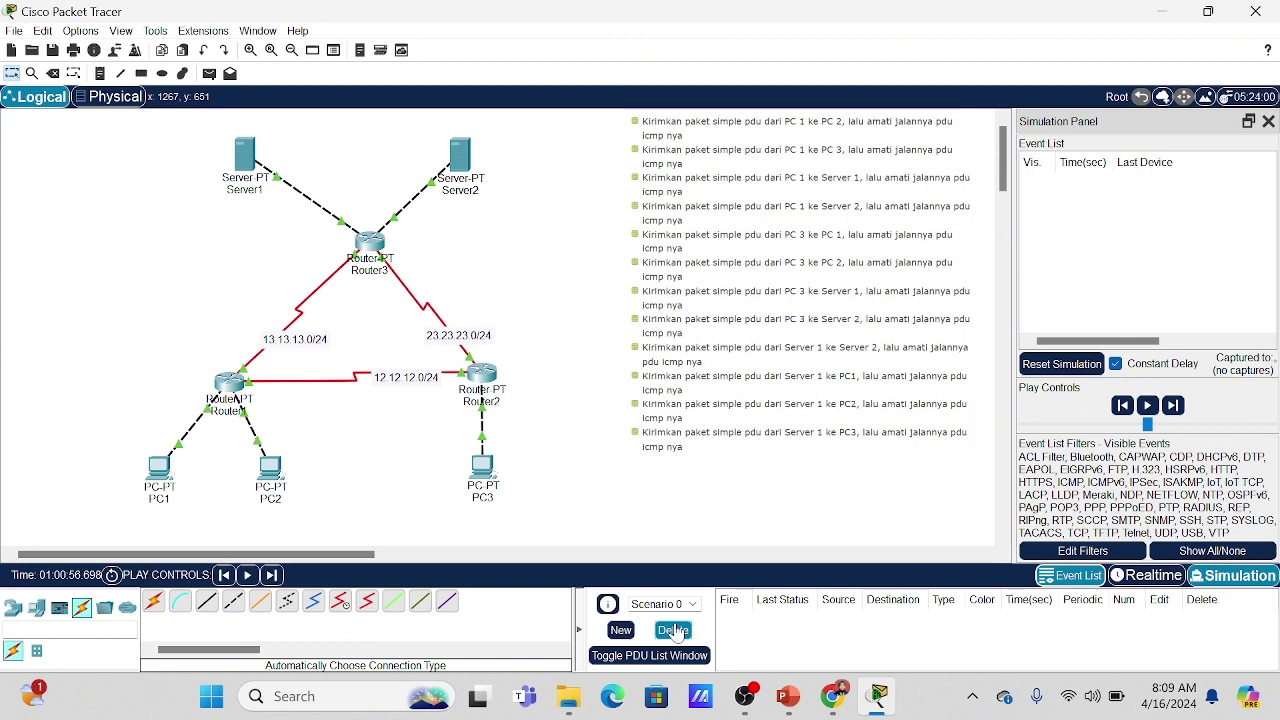
click(209, 74)
click(485, 468)
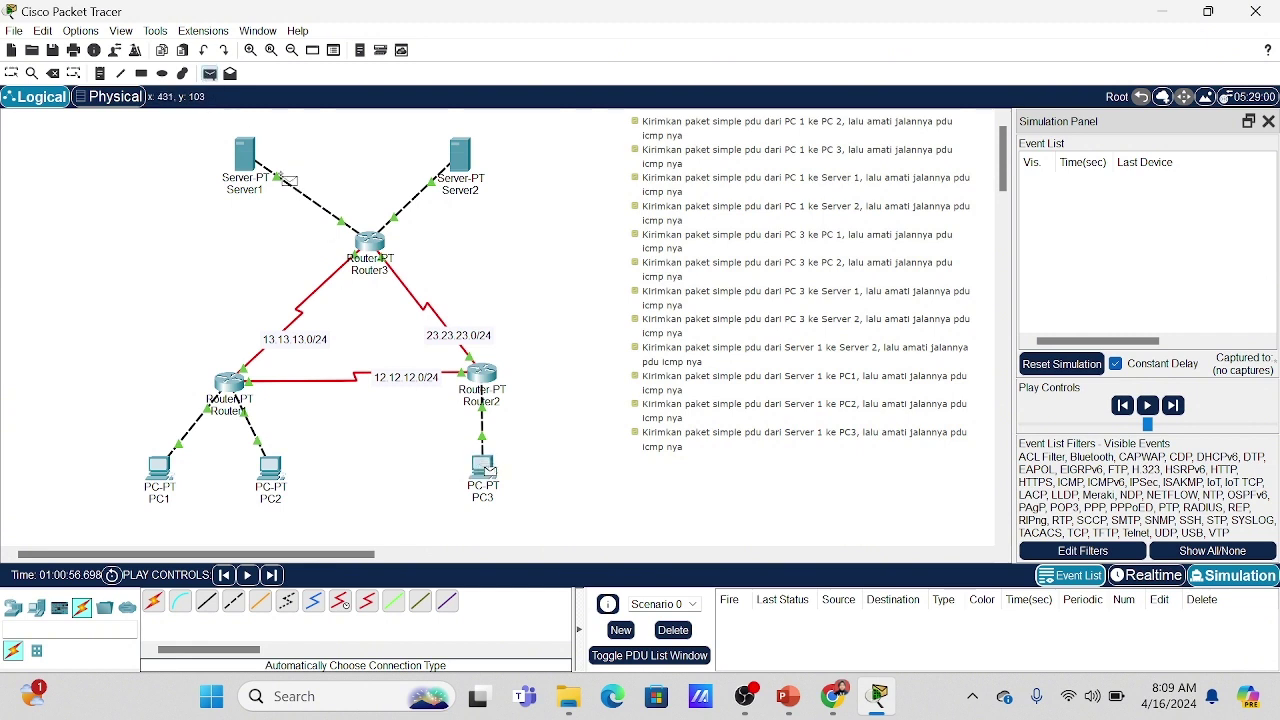
click(245, 158)
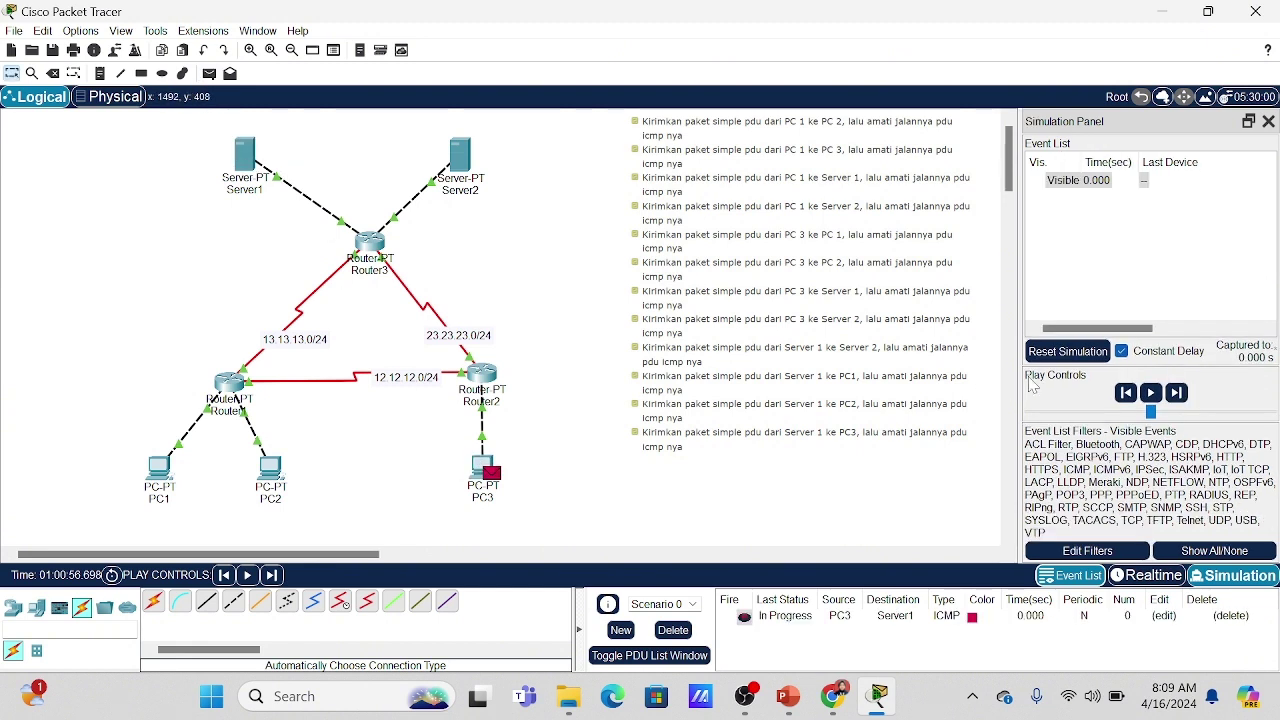
Step the capture forward hop by hop until Server1's reply returns to PC3.
click(1177, 394)
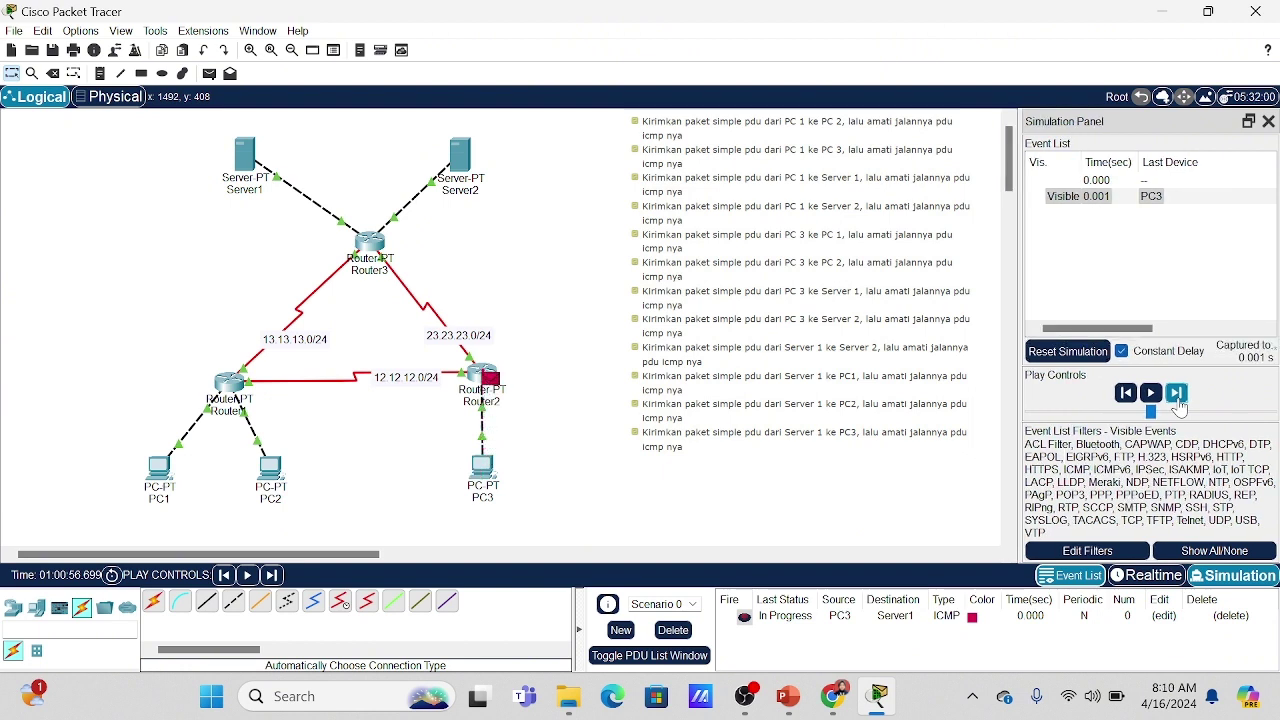
click(1177, 394)
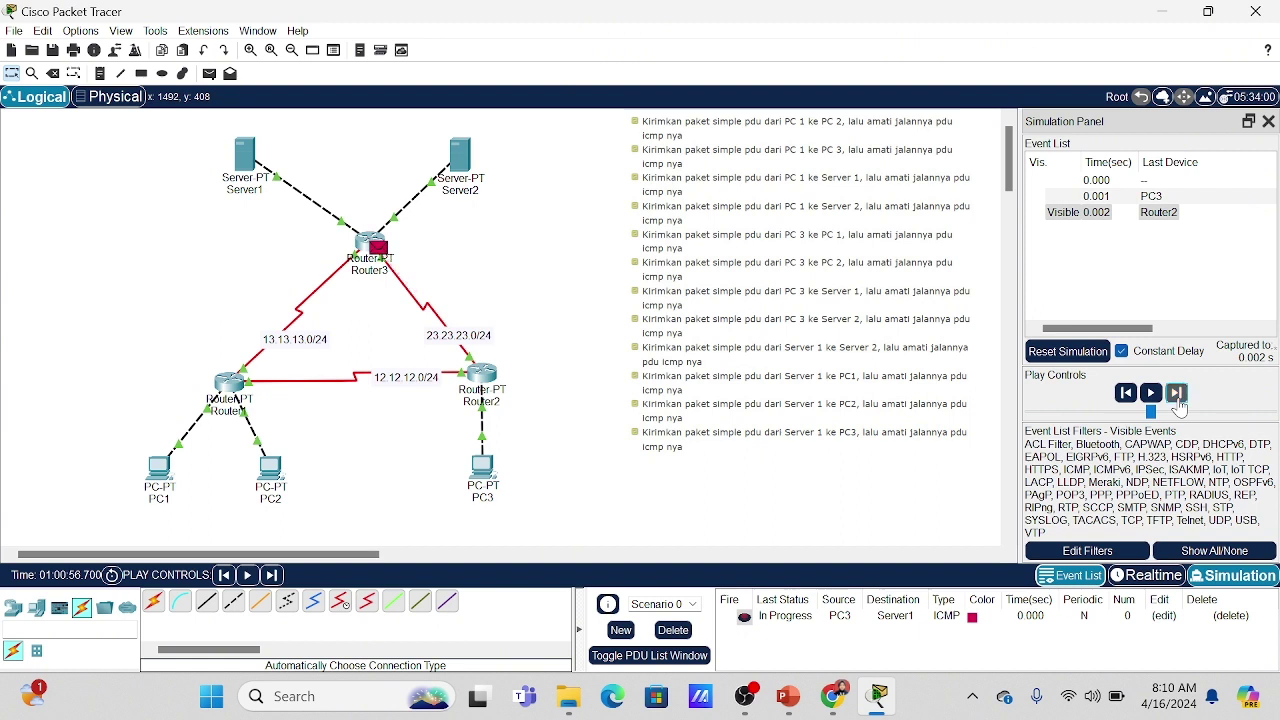
click(1177, 394)
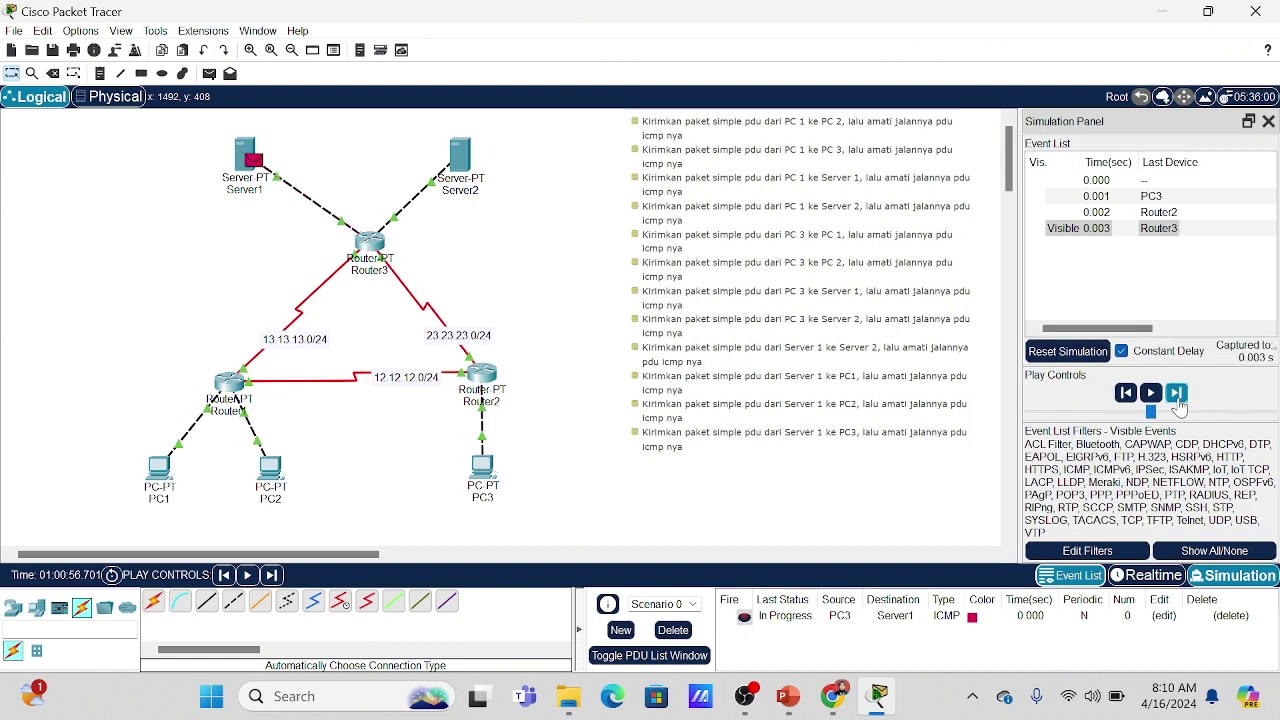
click(1177, 394)
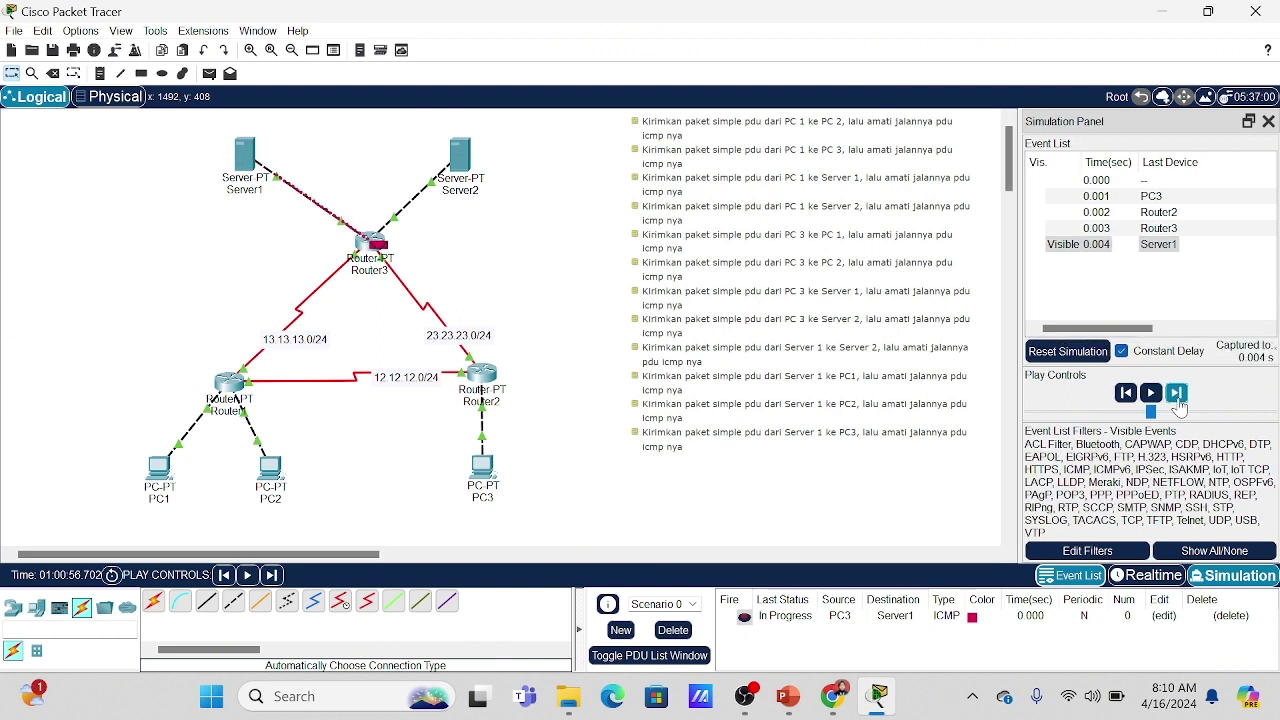
click(1177, 398)
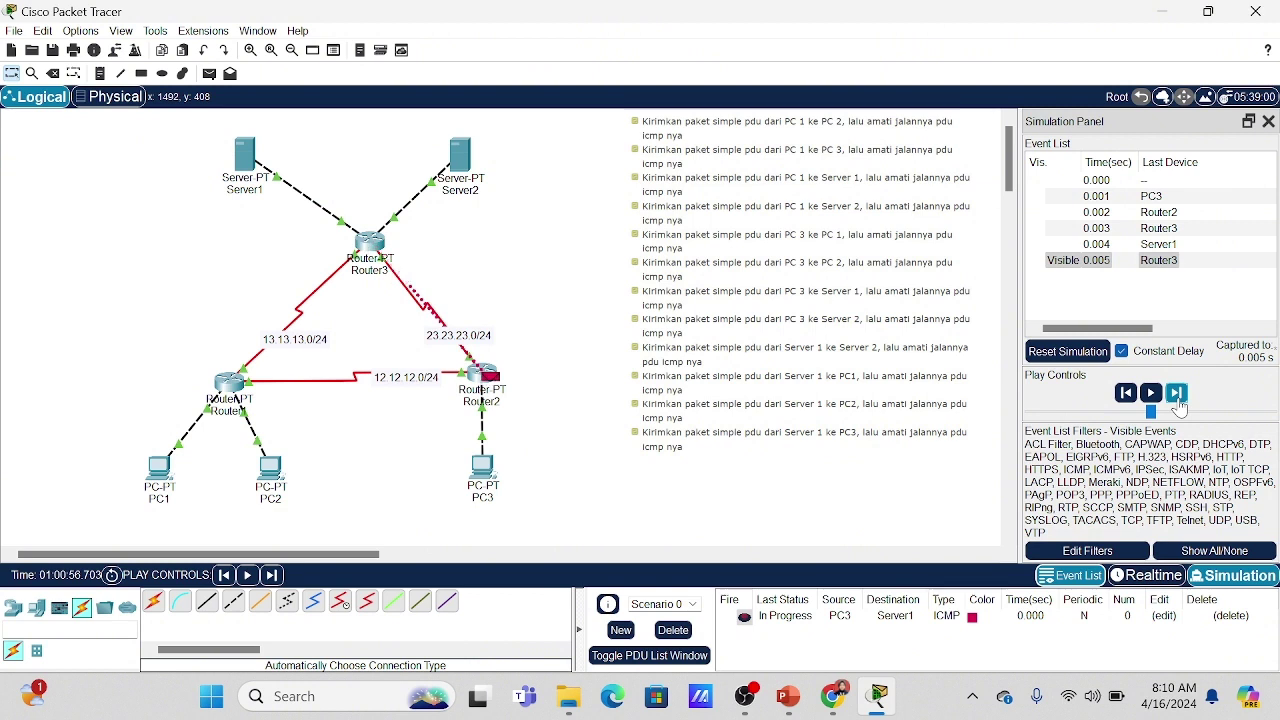
click(1177, 394)
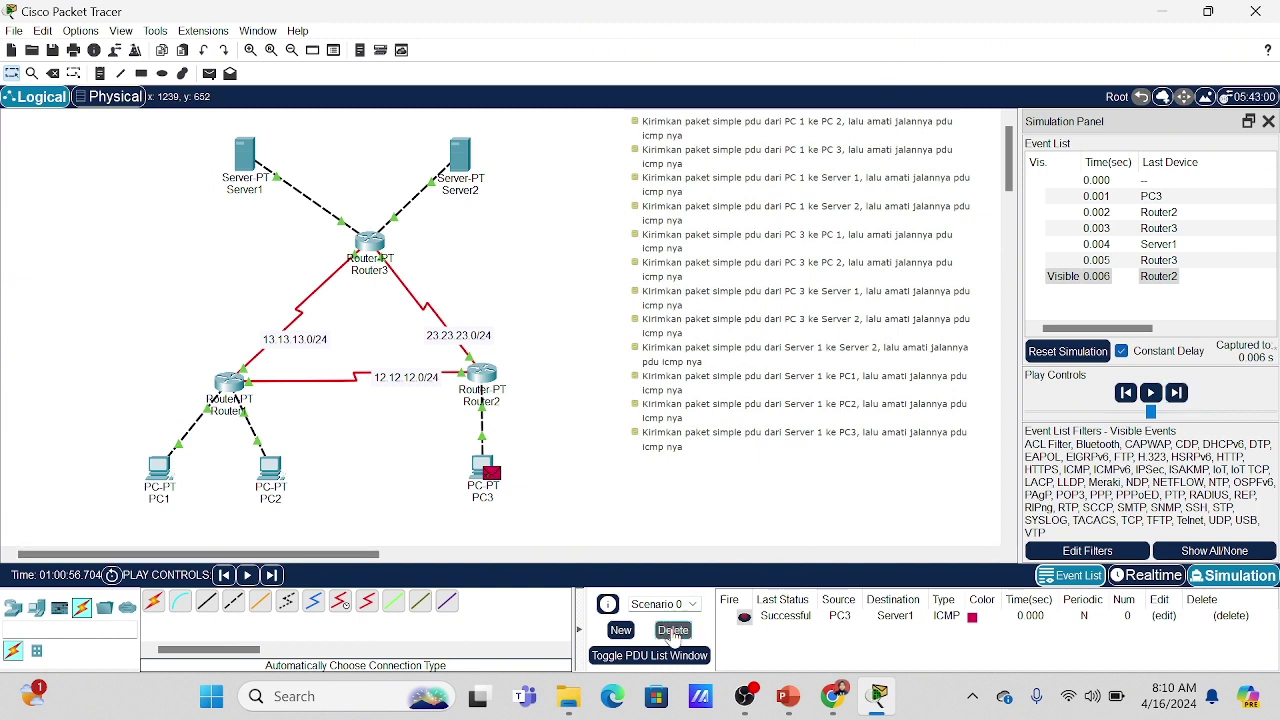
Delete the PC3-to-Server1 scenario and add a simple PDU from PC3 to Server2.
click(673, 630)
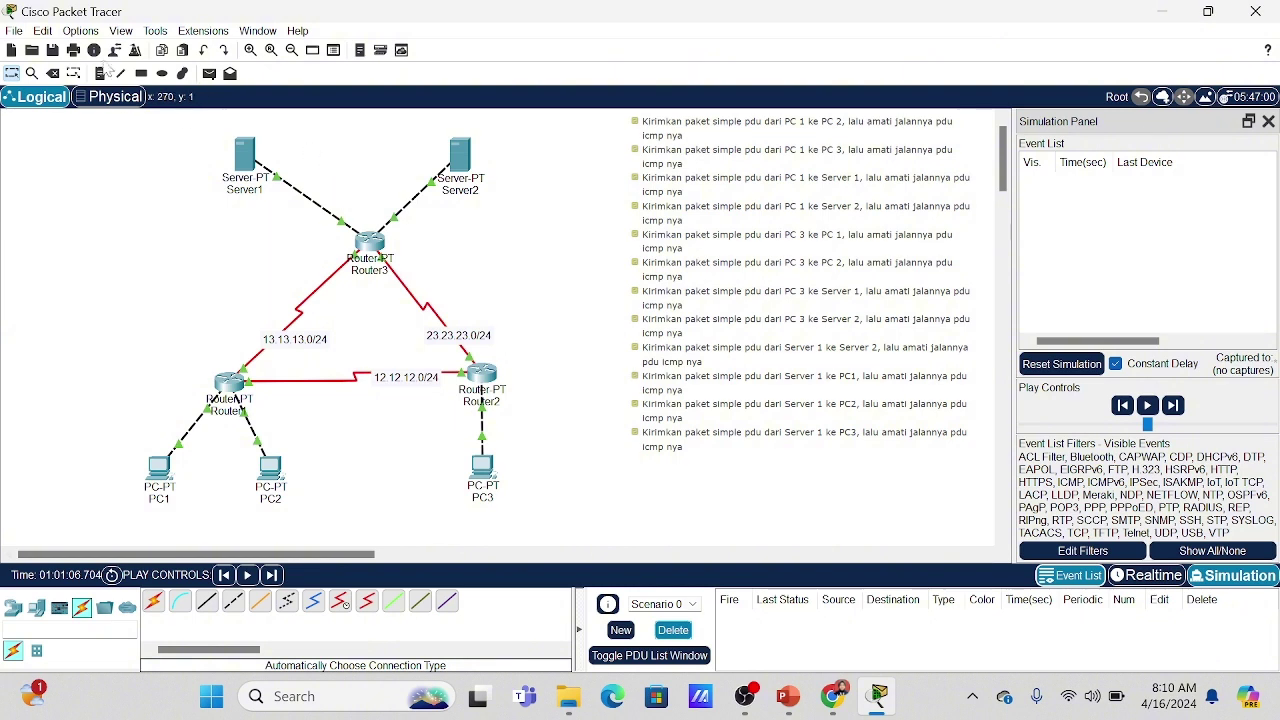
click(209, 73)
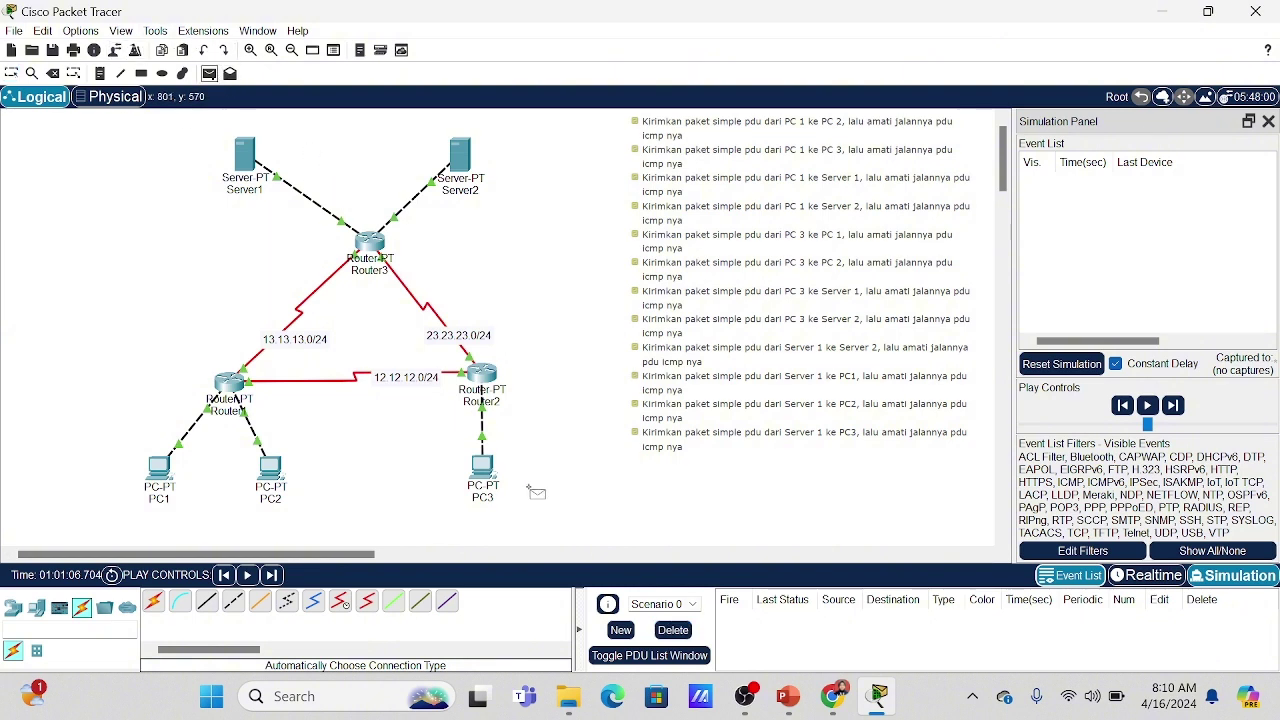
click(484, 468)
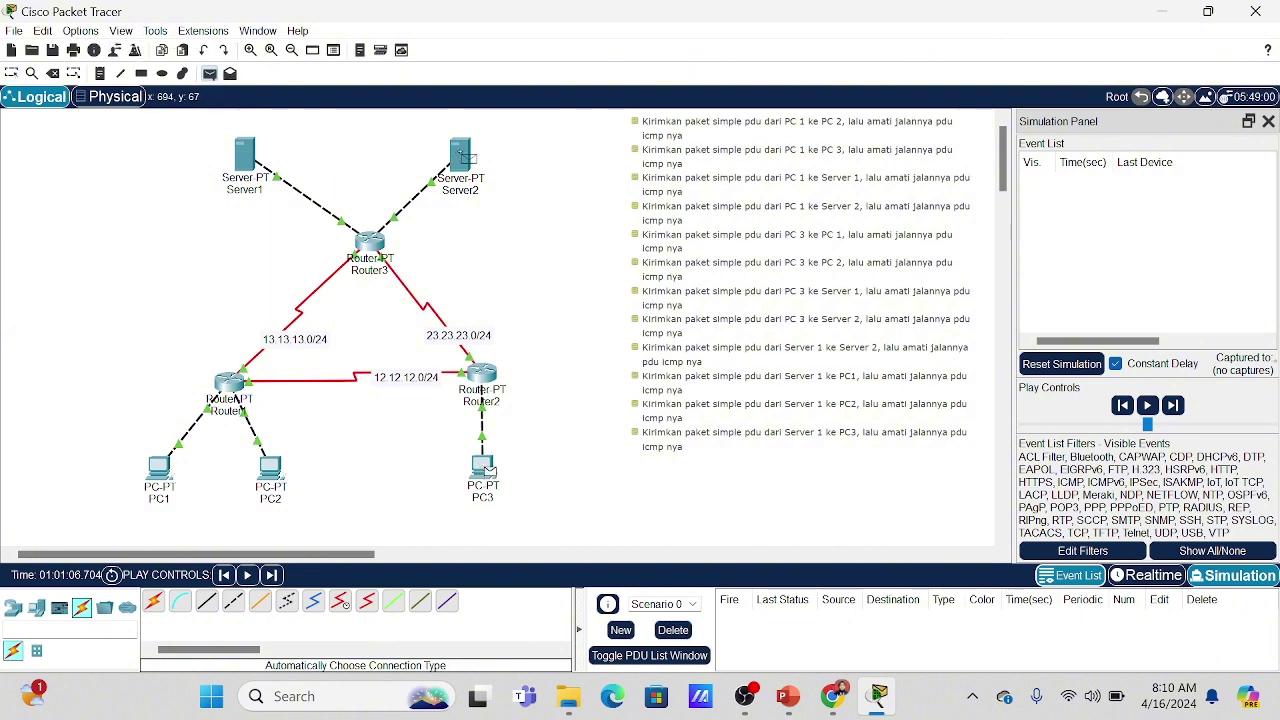
click(460, 155)
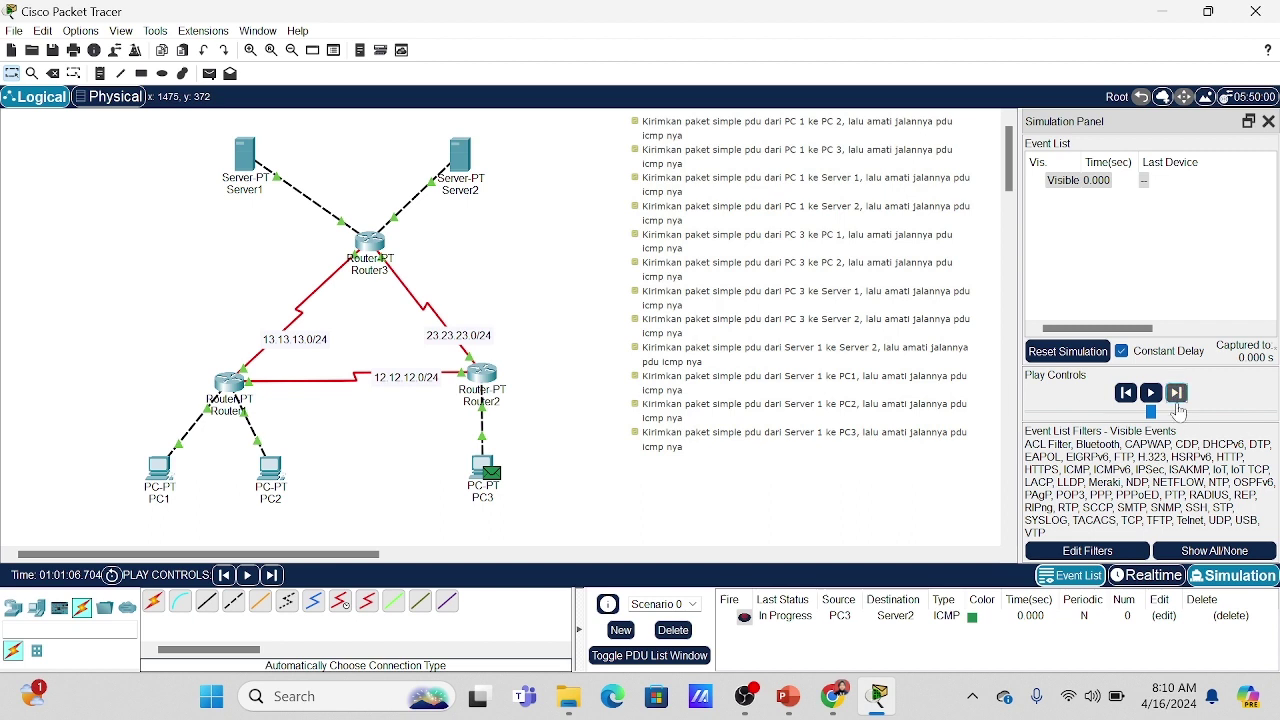
Advance the simulation event by event until Server2's reply arrives back at PC3.
click(1176, 394)
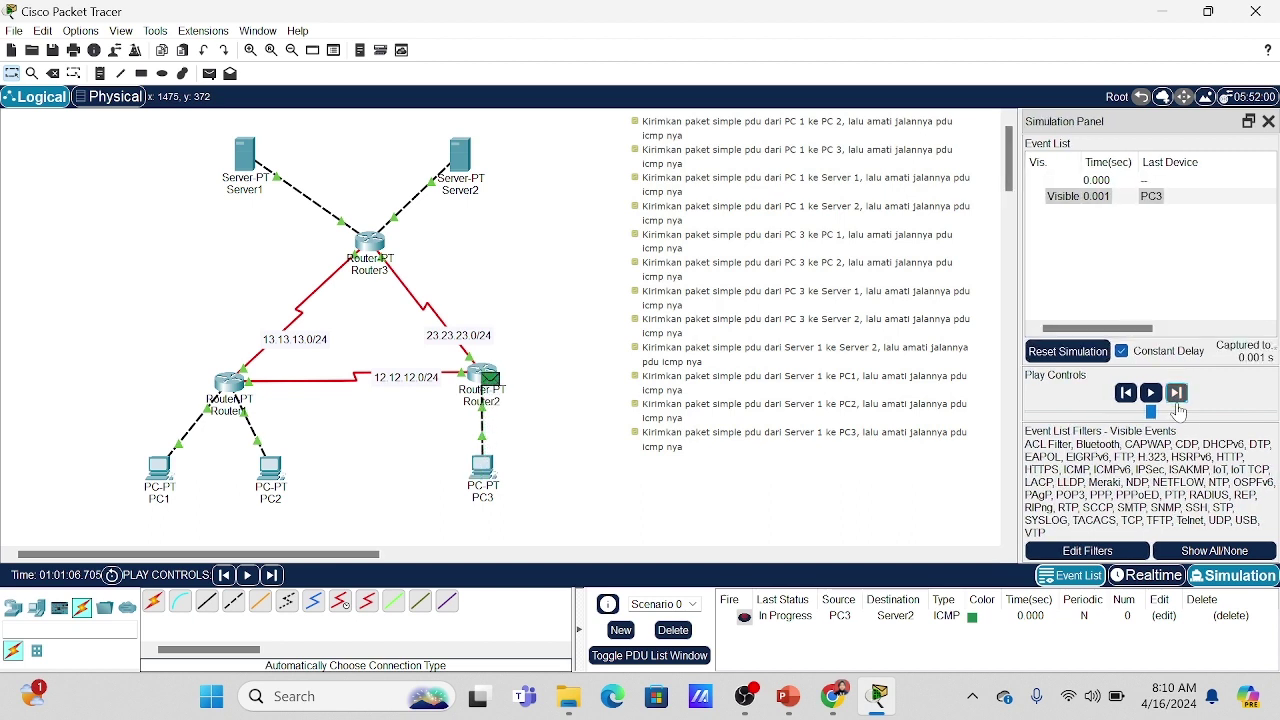
click(1177, 403)
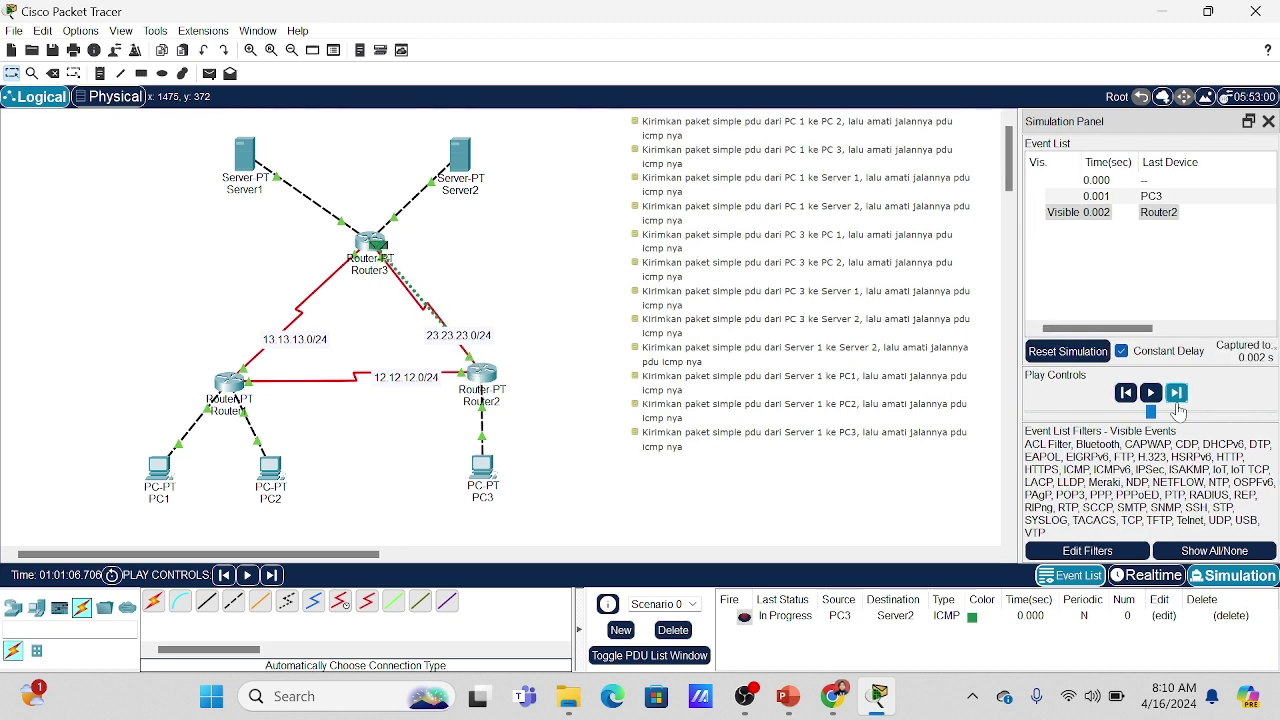
click(1177, 404)
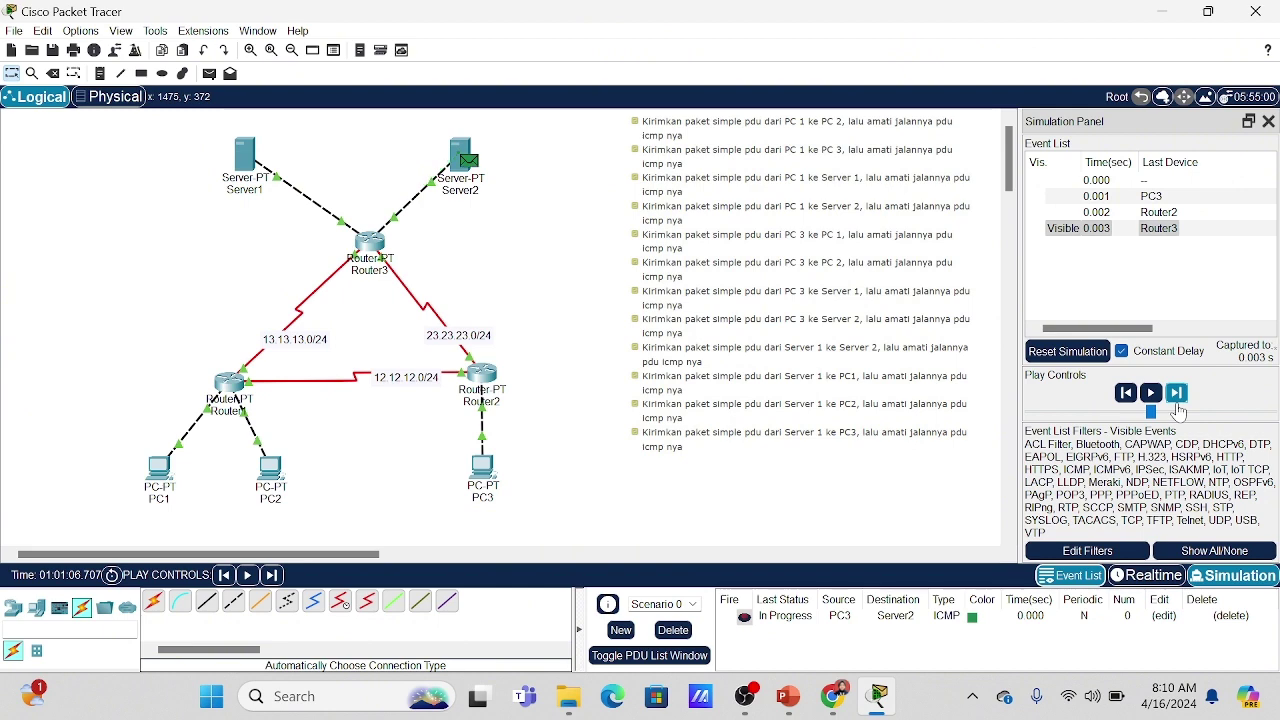
click(1177, 404)
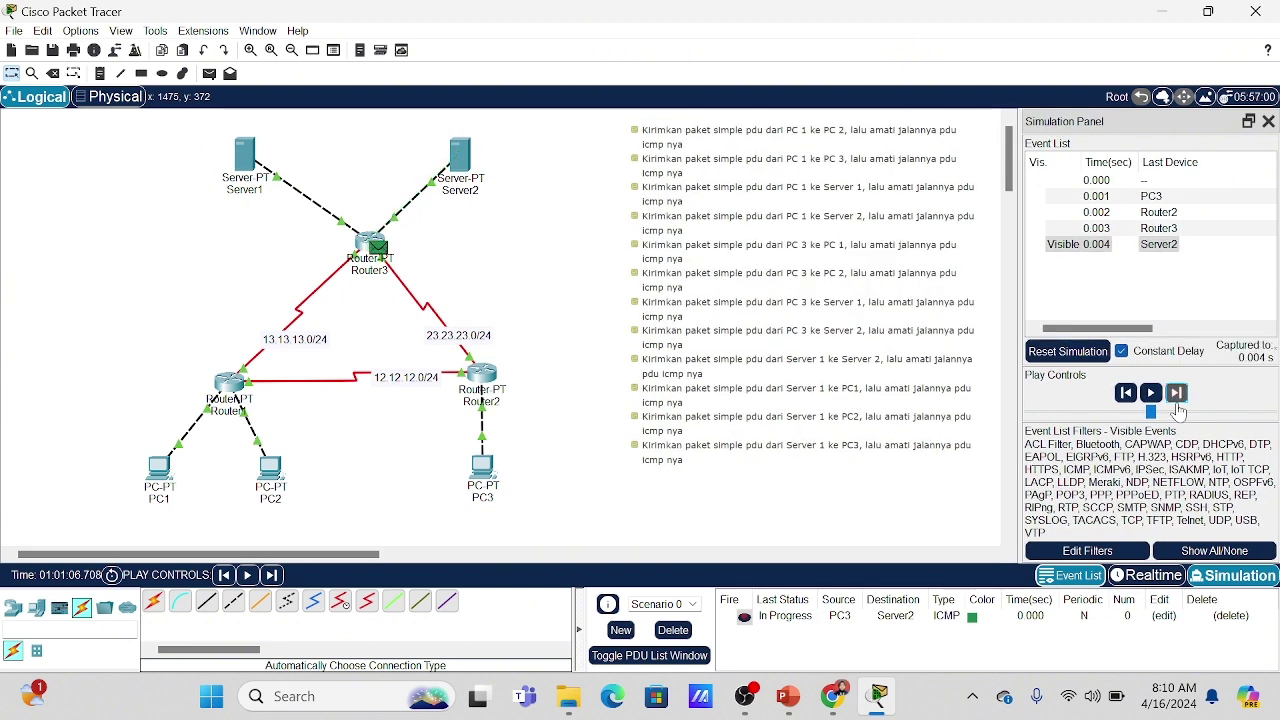
click(1177, 404)
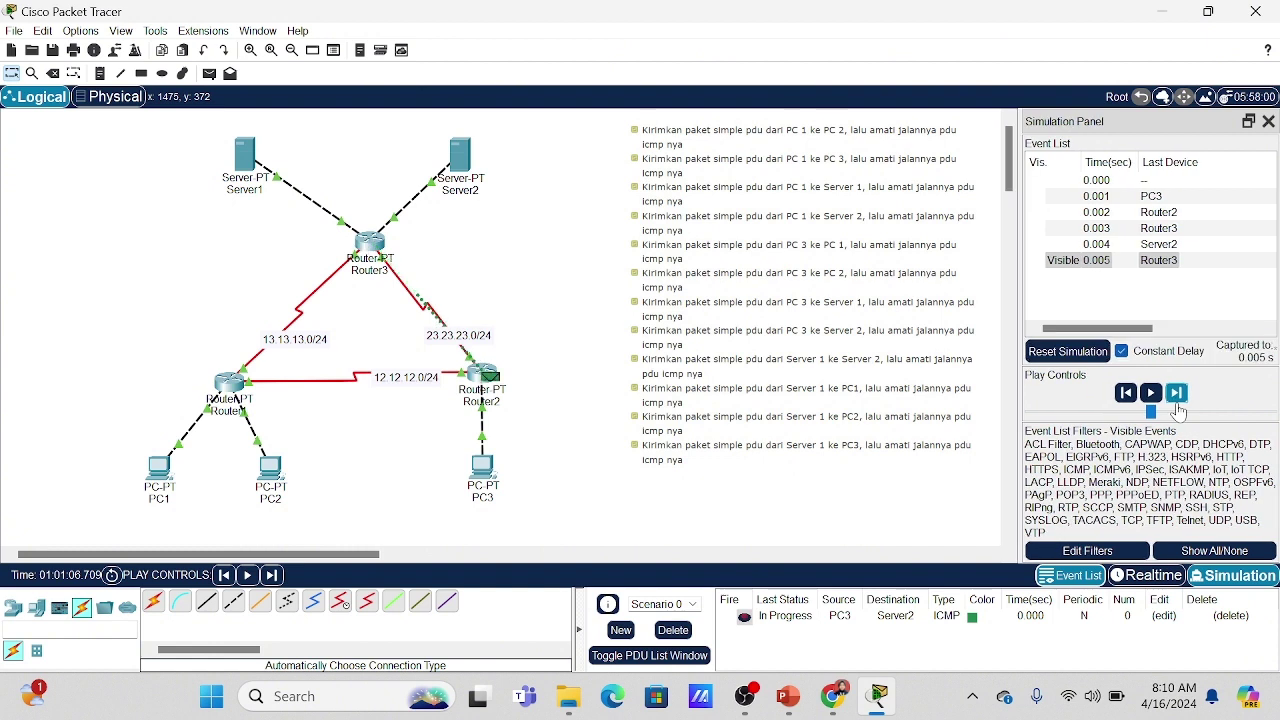
click(1177, 404)
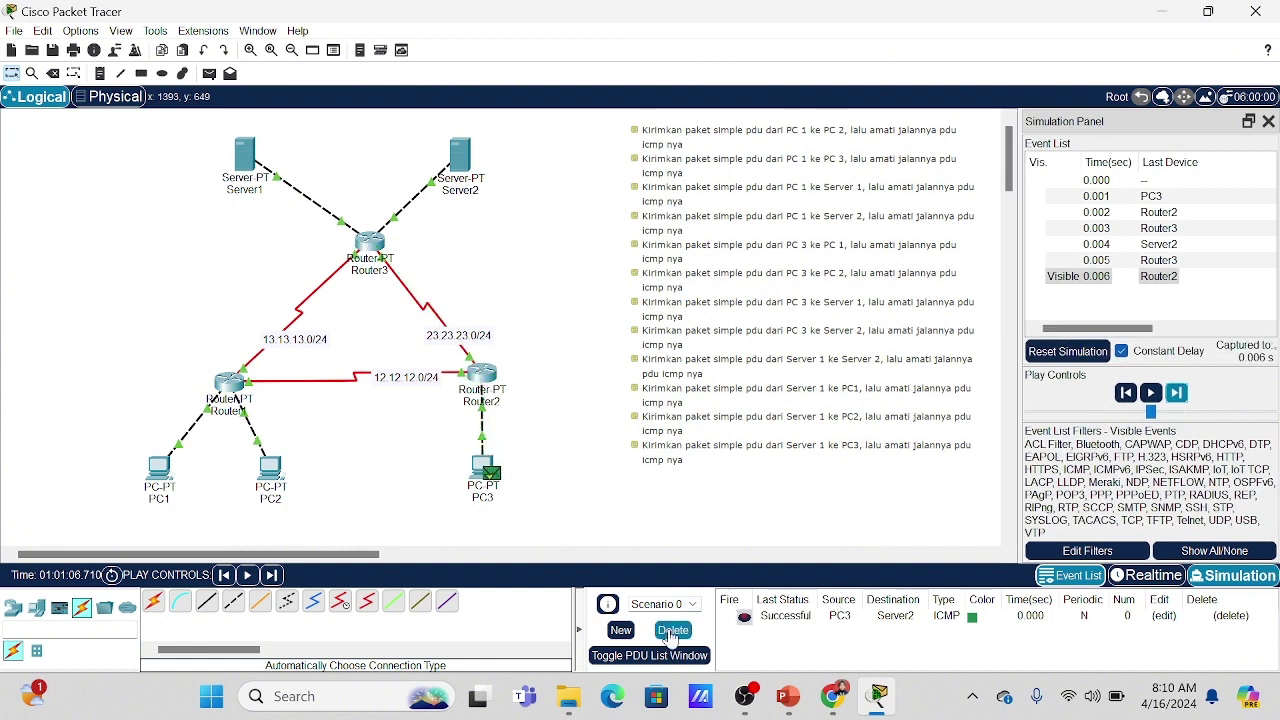
Delete the PC3-to-Server2 scenario and add a simple PDU from Server1 to Server2.
click(672, 632)
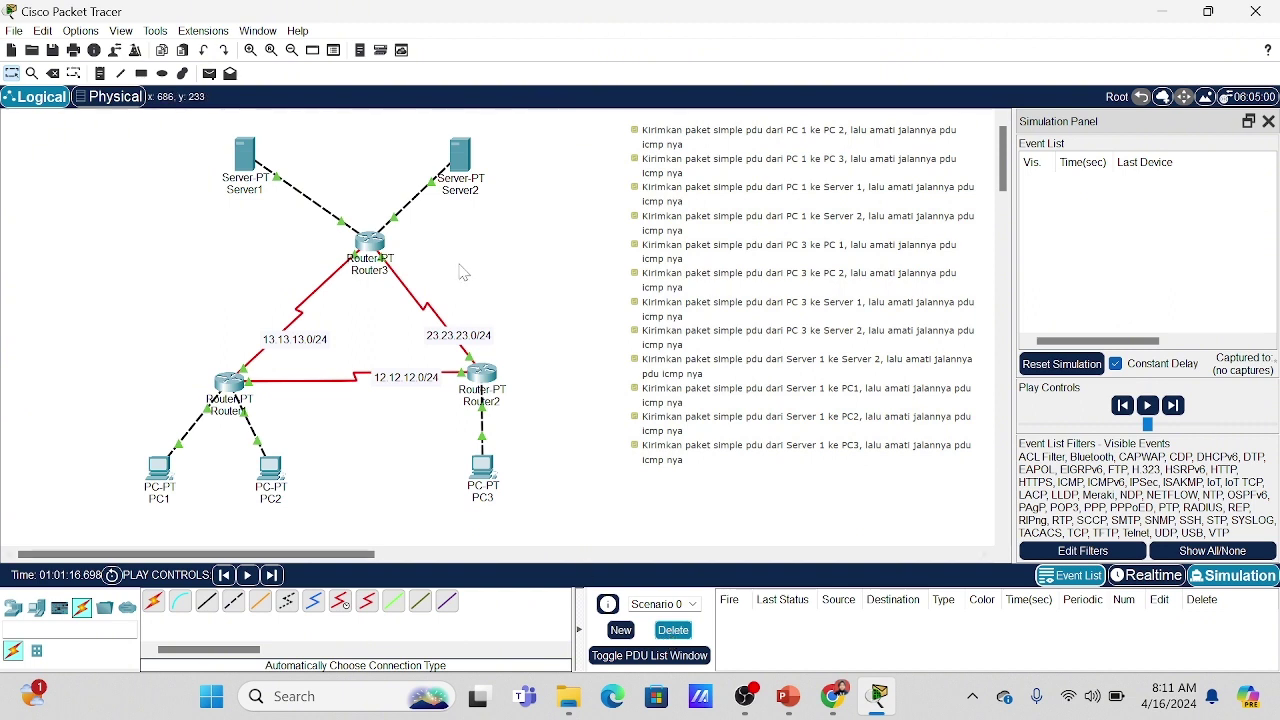
click(210, 73)
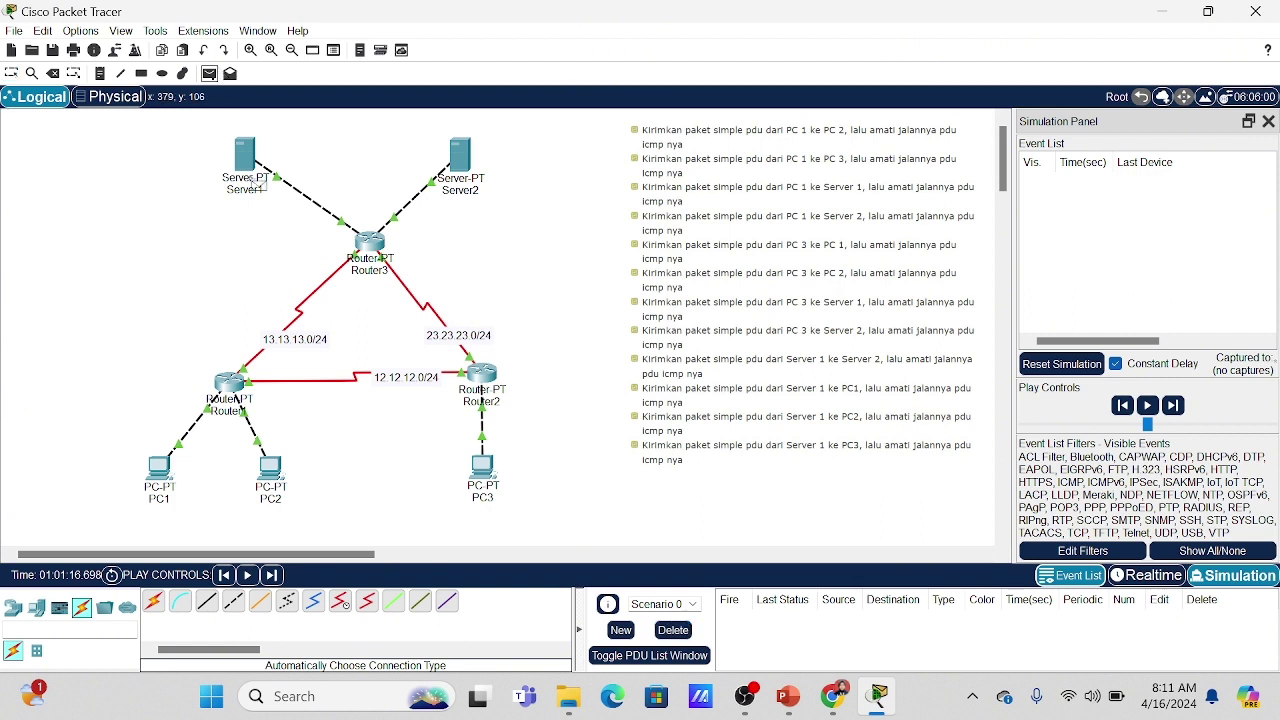
click(250, 160)
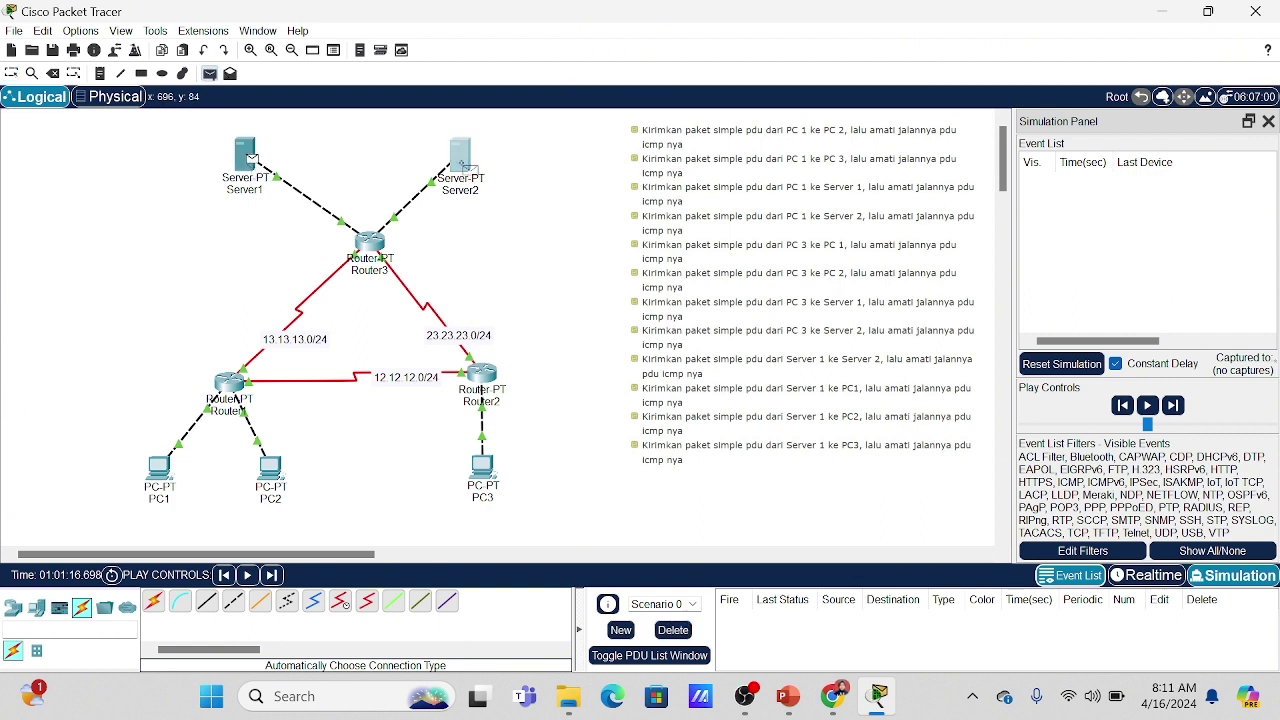
click(460, 165)
Step the capture forward through Router3 until Server2's reply returns to Server1.
click(1177, 395)
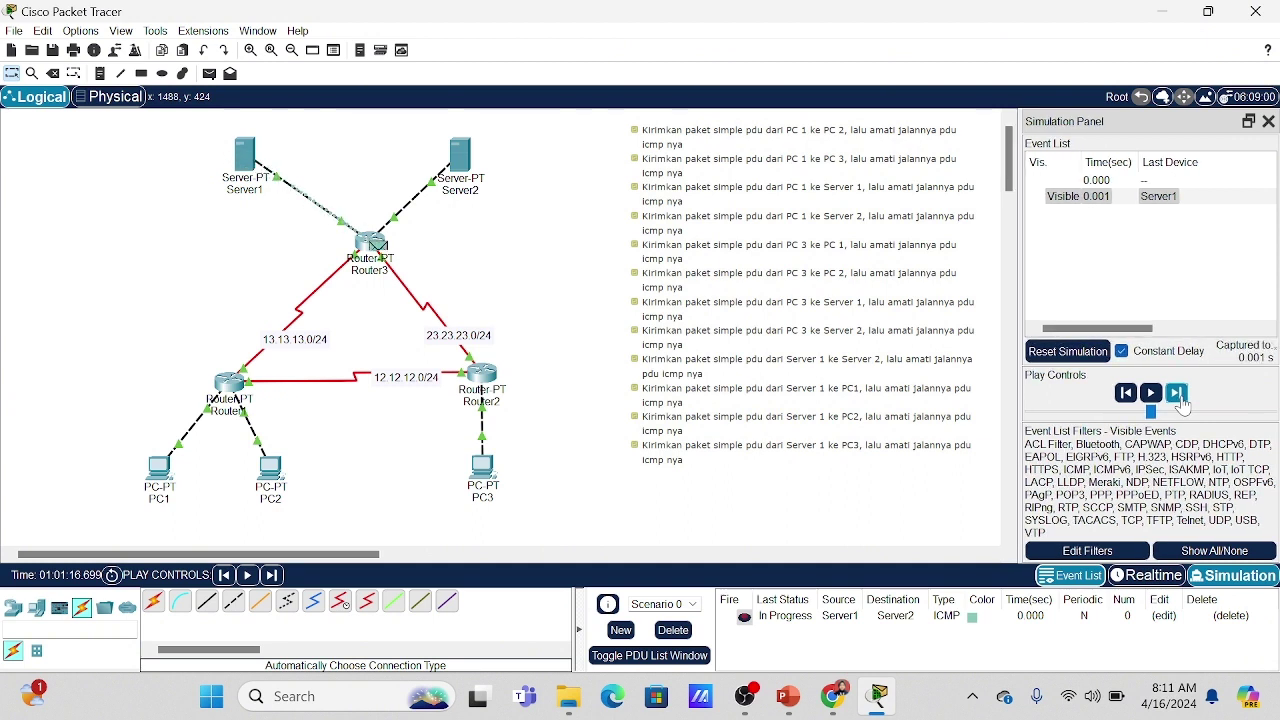
click(1177, 393)
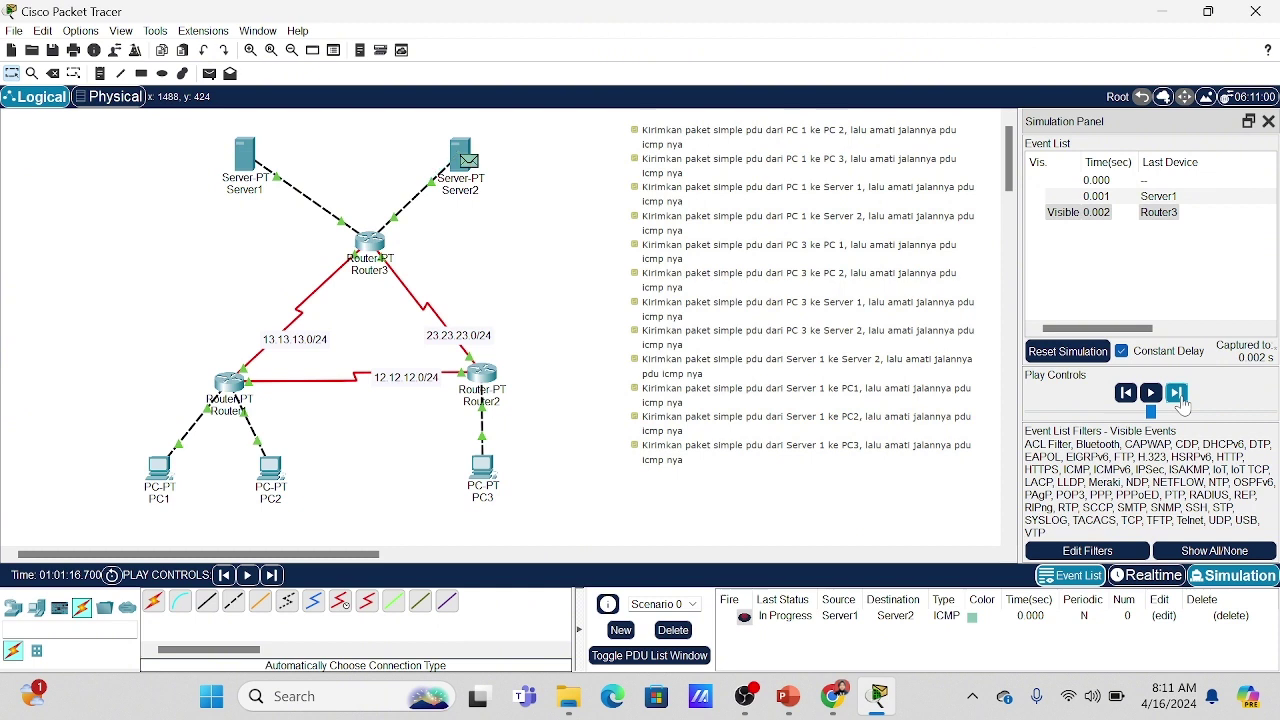
click(1177, 393)
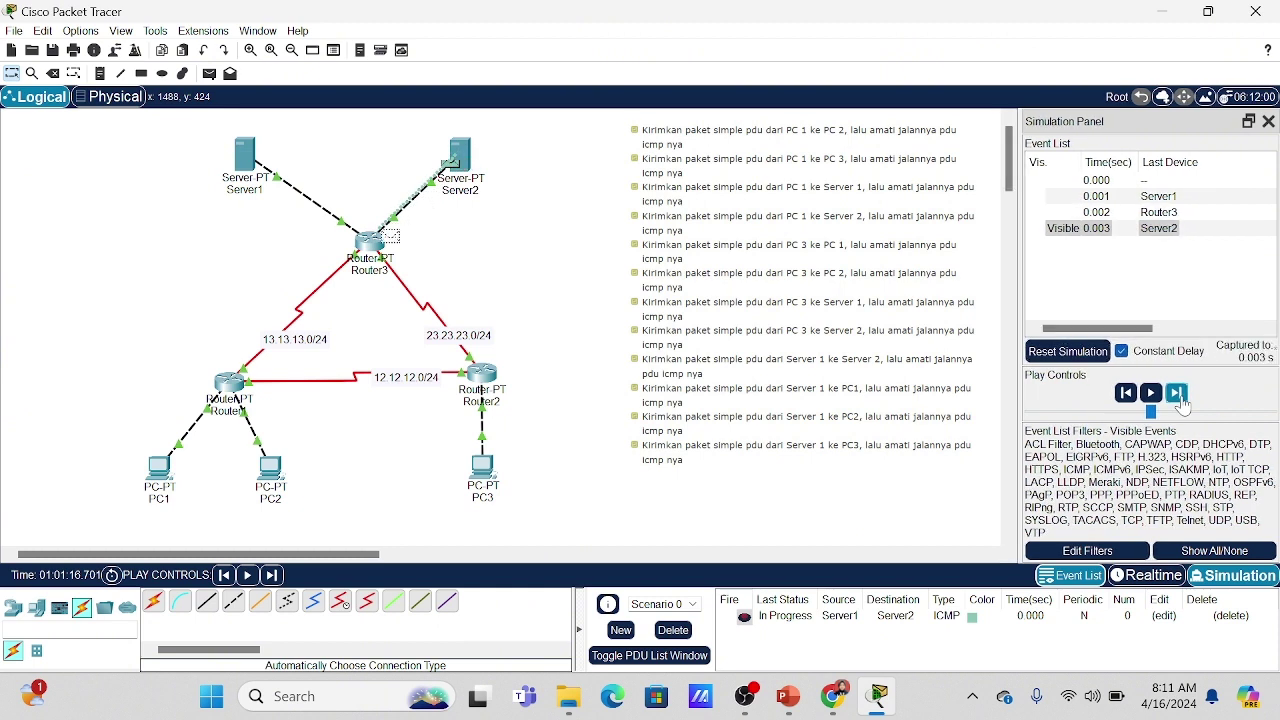
click(1177, 393)
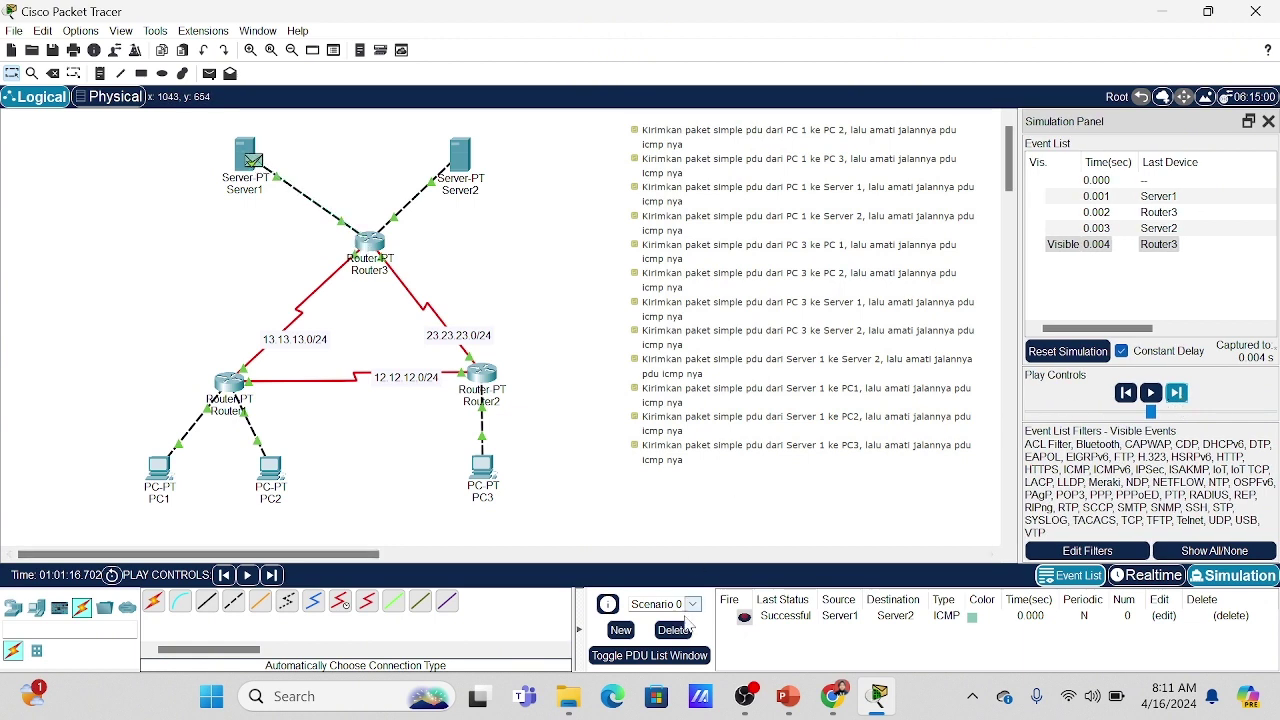
Delete the Server1-to-Server2 scenario and add a simple PDU from Server1 to PC1.
click(676, 630)
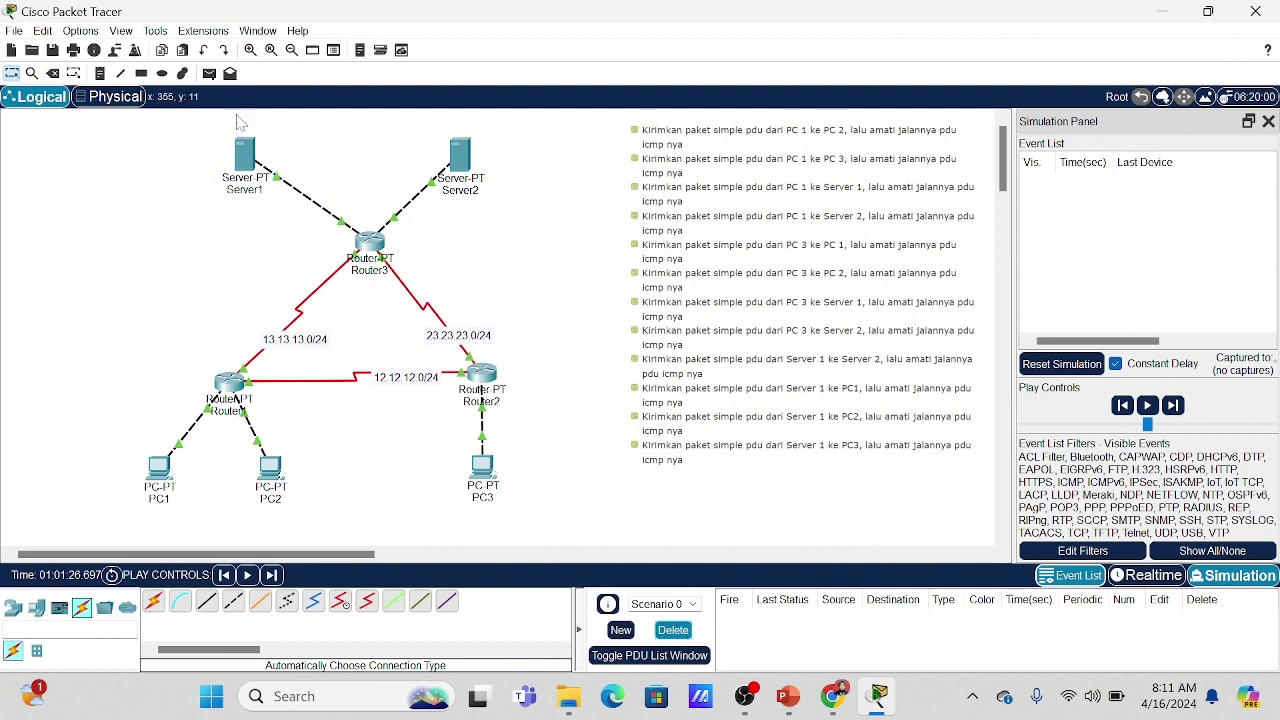
click(211, 77)
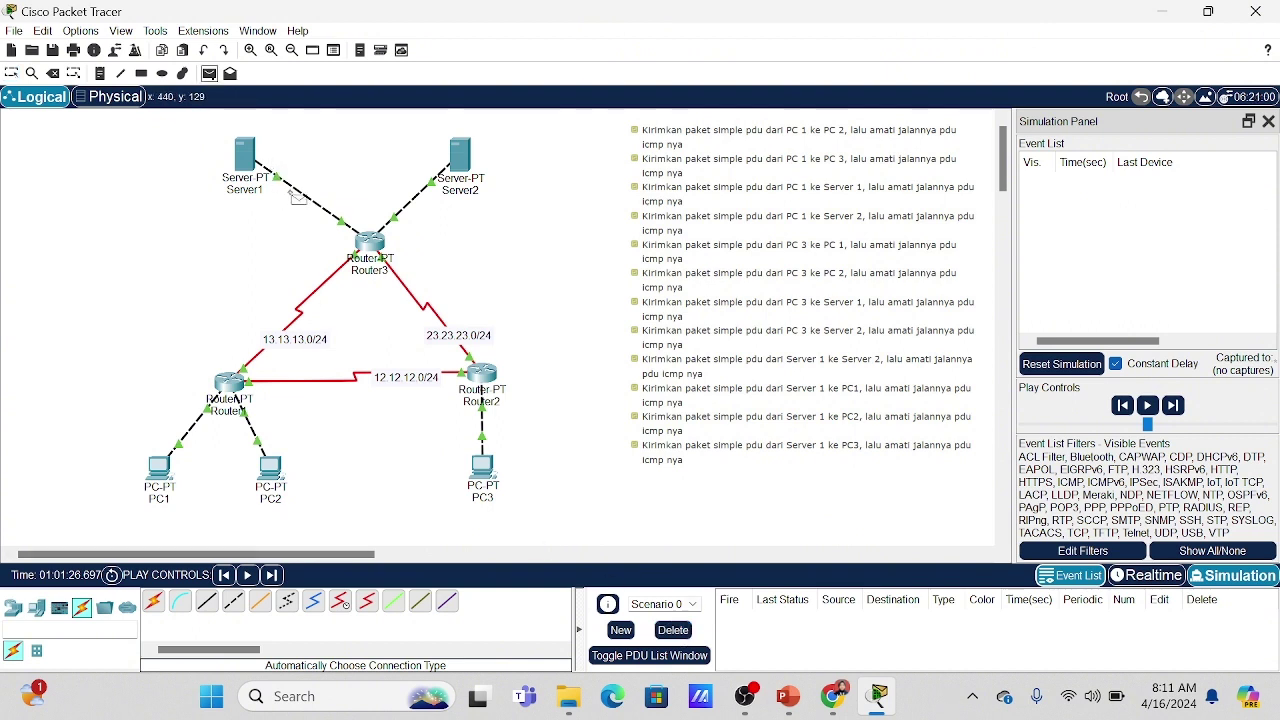
click(246, 160)
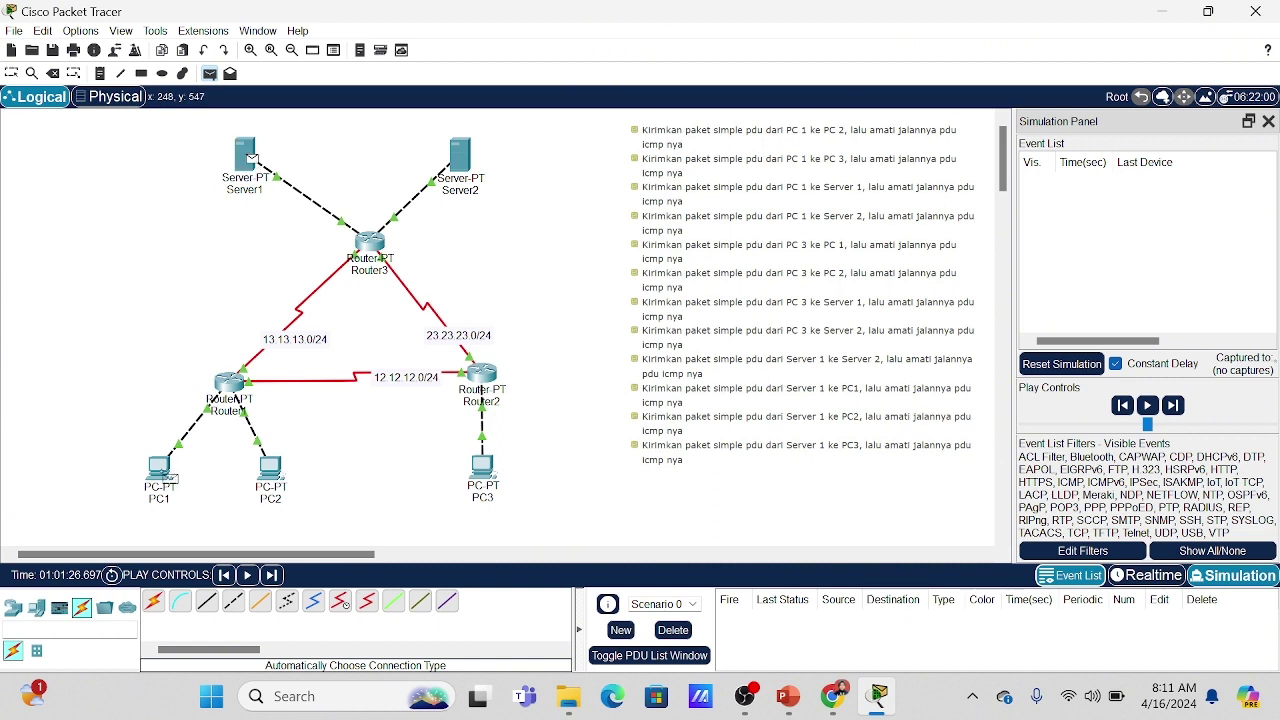
click(158, 468)
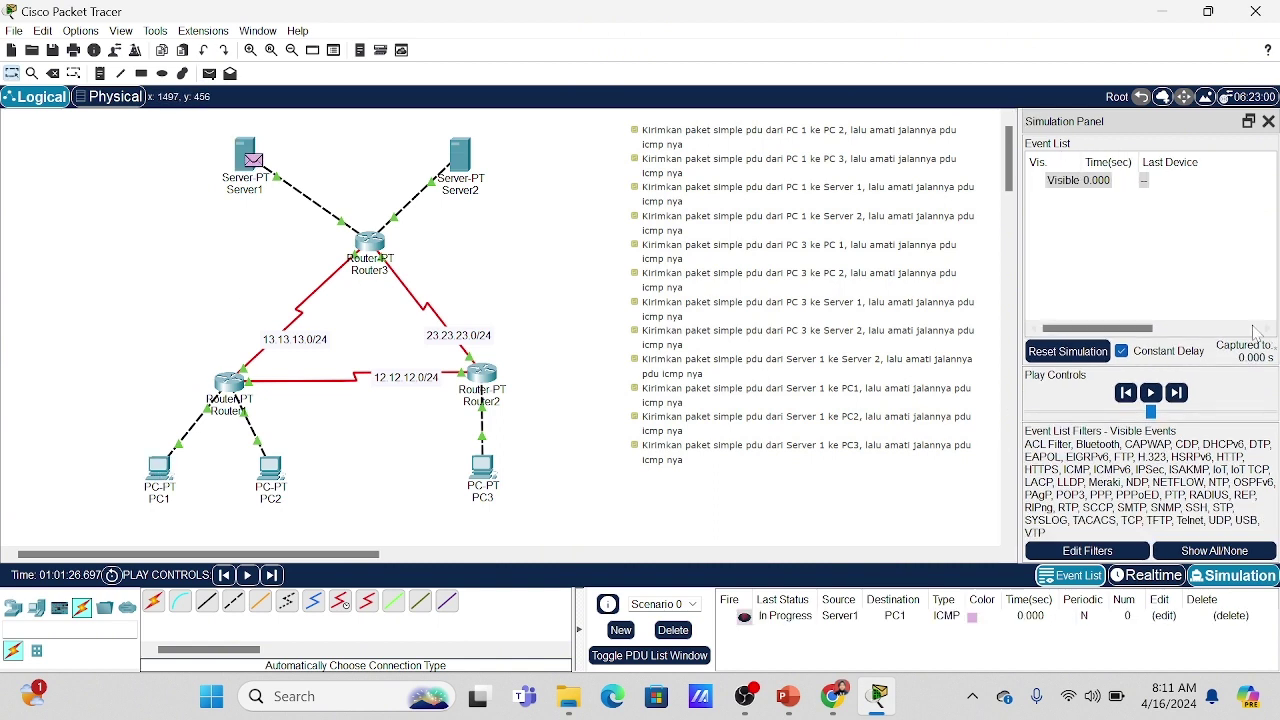
Step the capture forward hop by hop until PC1's reply gets back to Server1.
click(1178, 396)
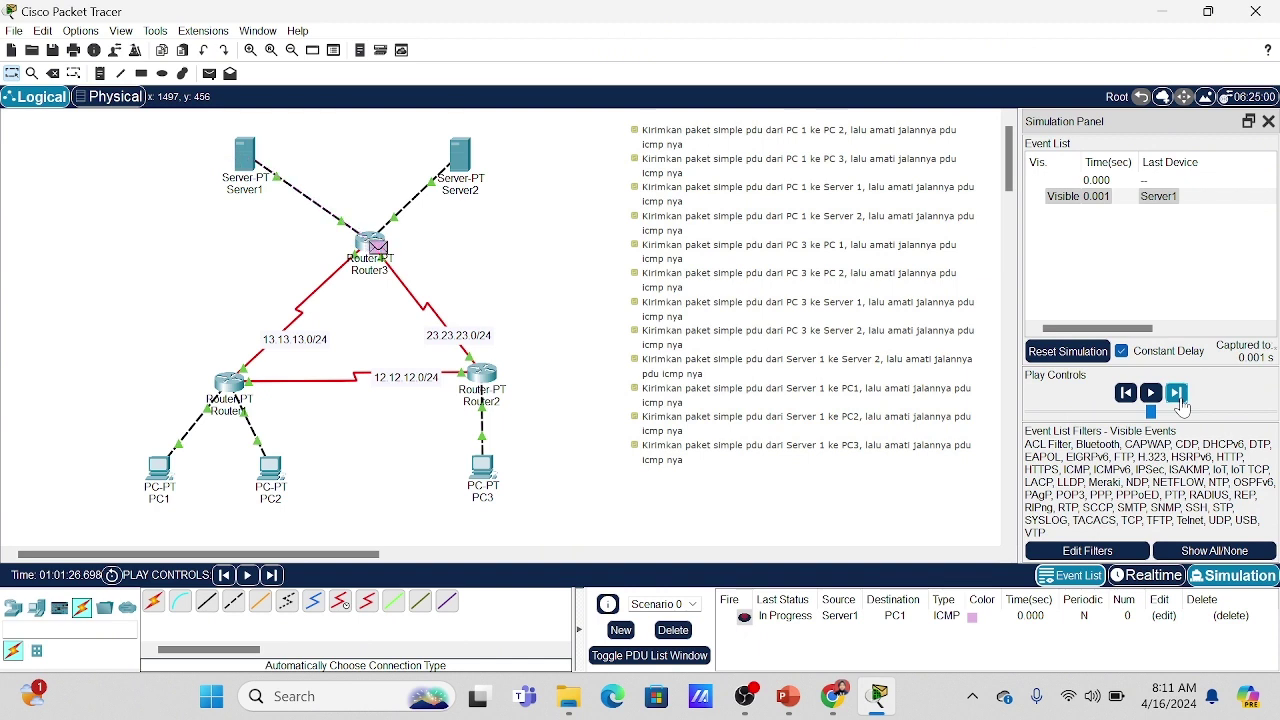
click(1178, 395)
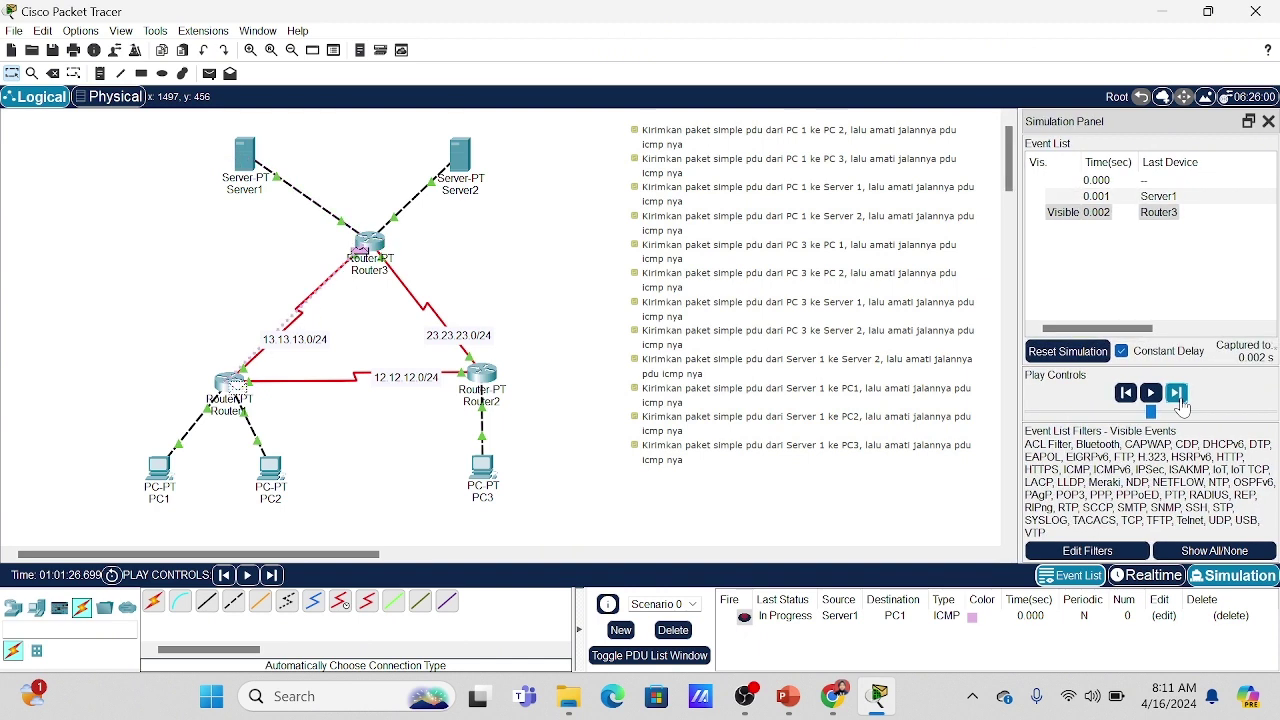
click(1178, 396)
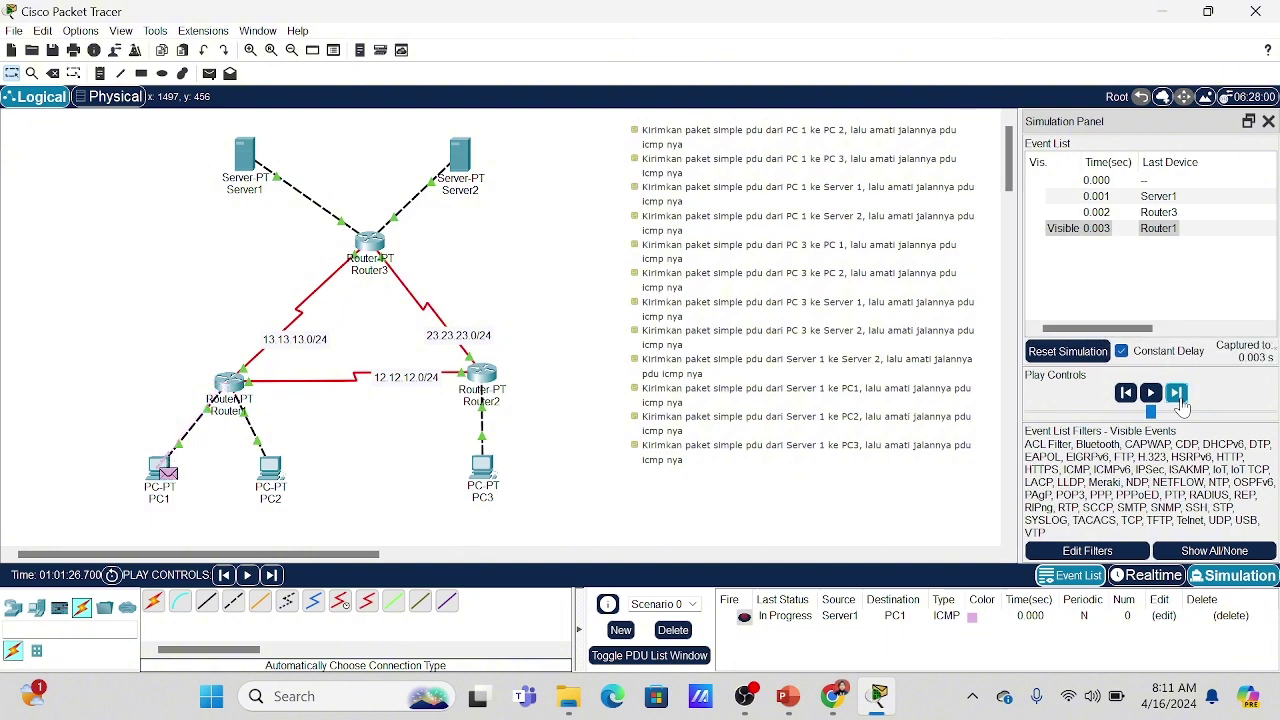
click(1178, 395)
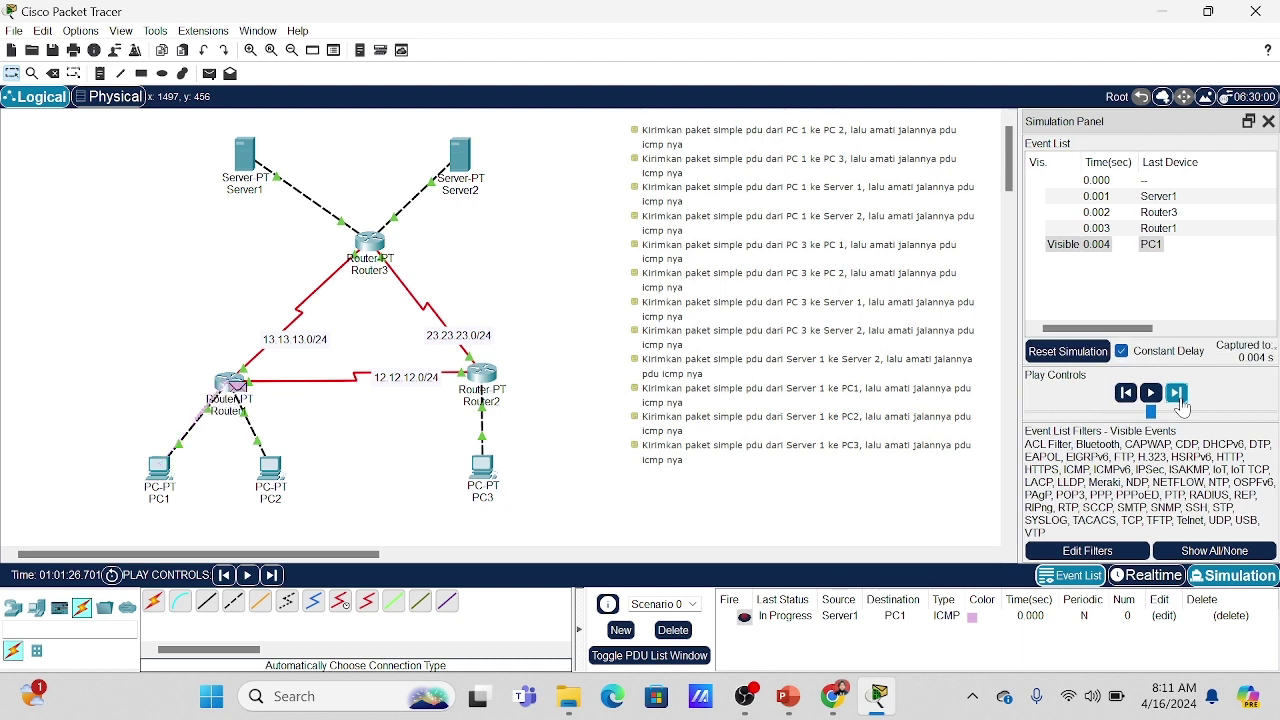
click(1178, 396)
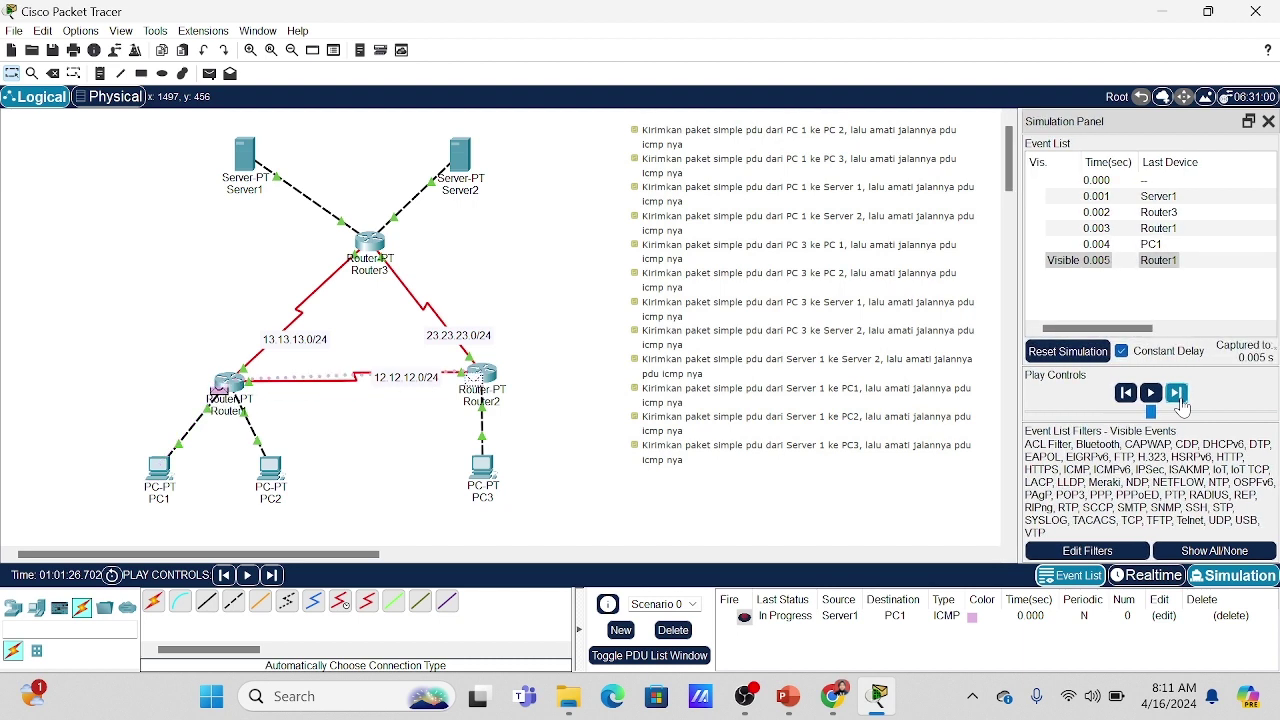
click(1178, 396)
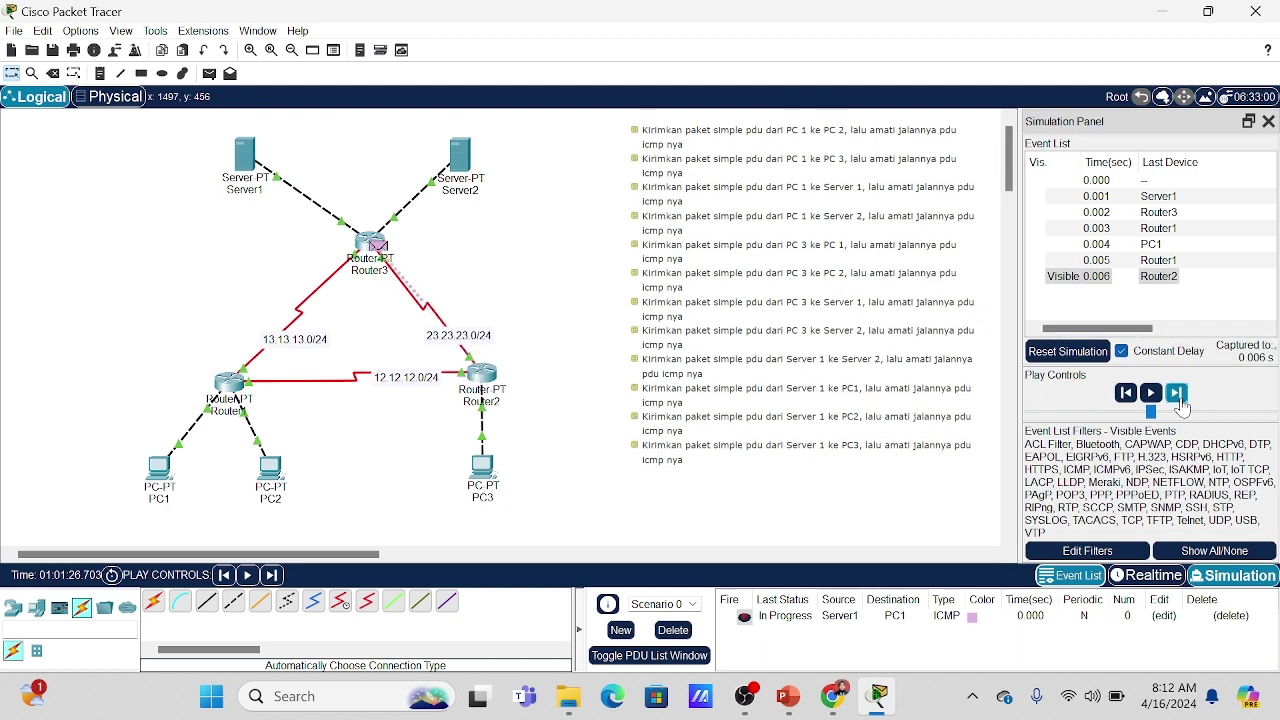
click(1178, 395)
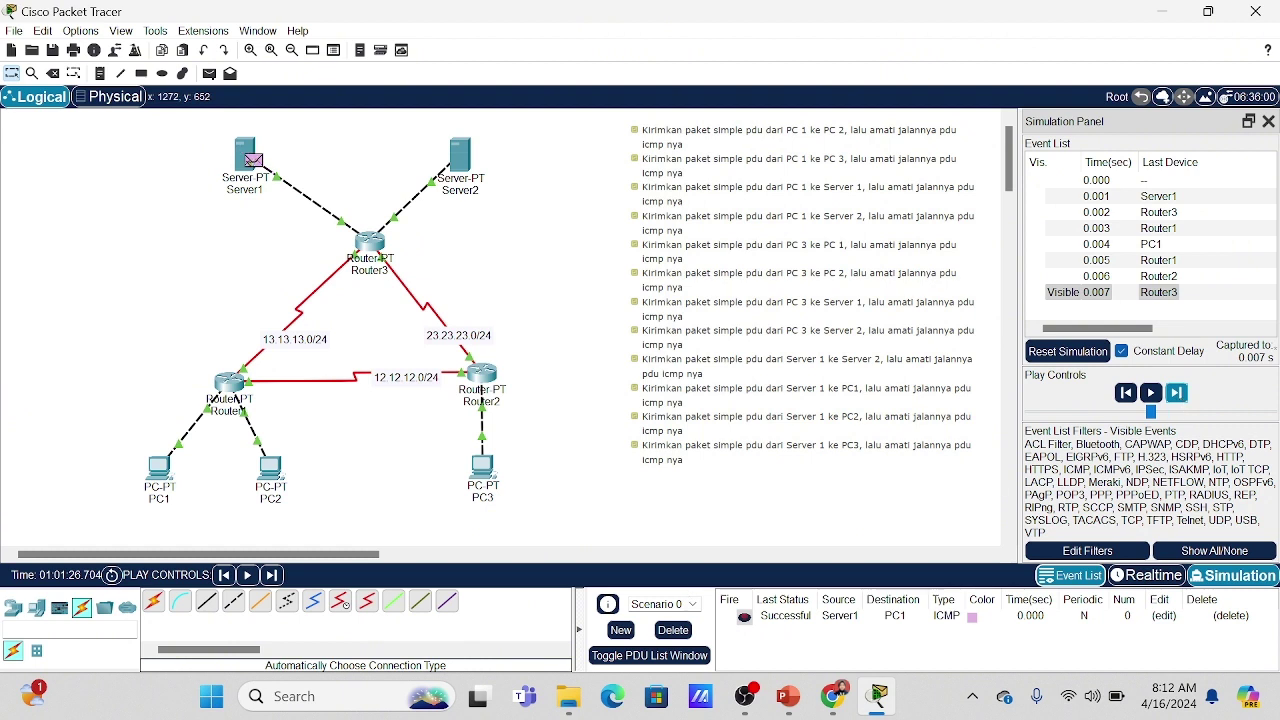
Delete the Server1-to-PC1 scenario and add a simple PDU from Server1 to PC2.
click(677, 633)
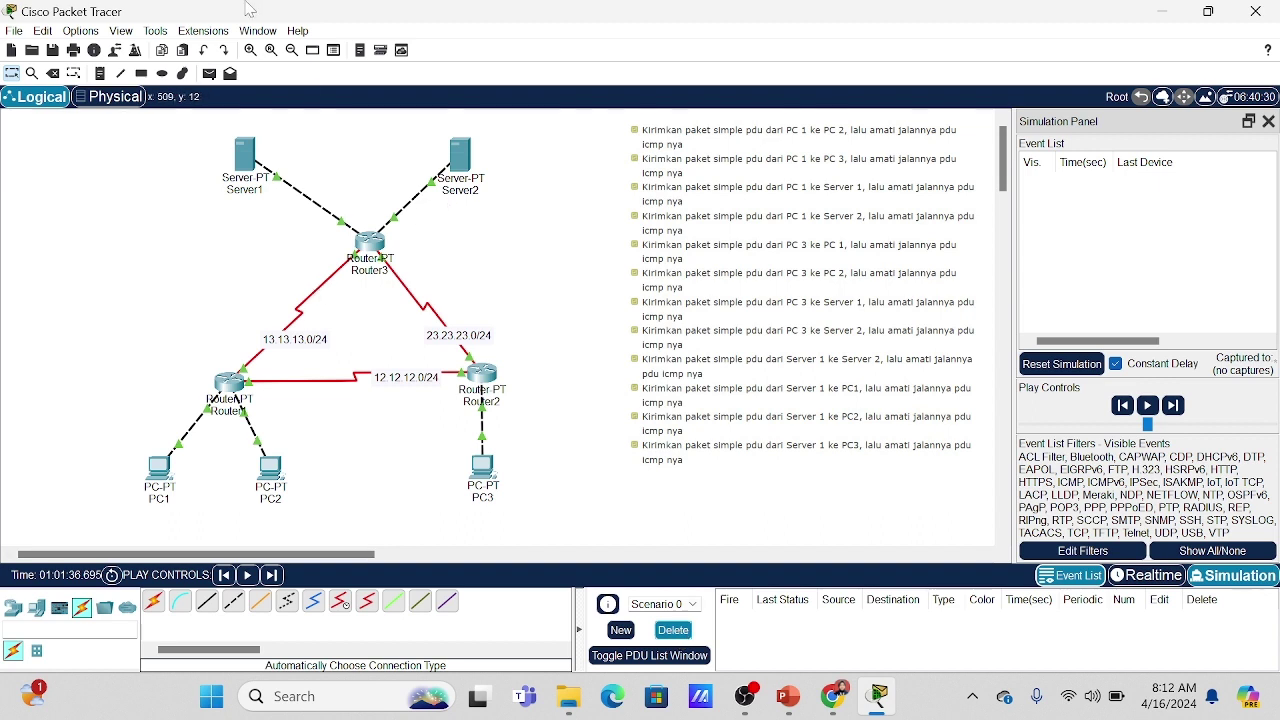
click(209, 73)
click(250, 156)
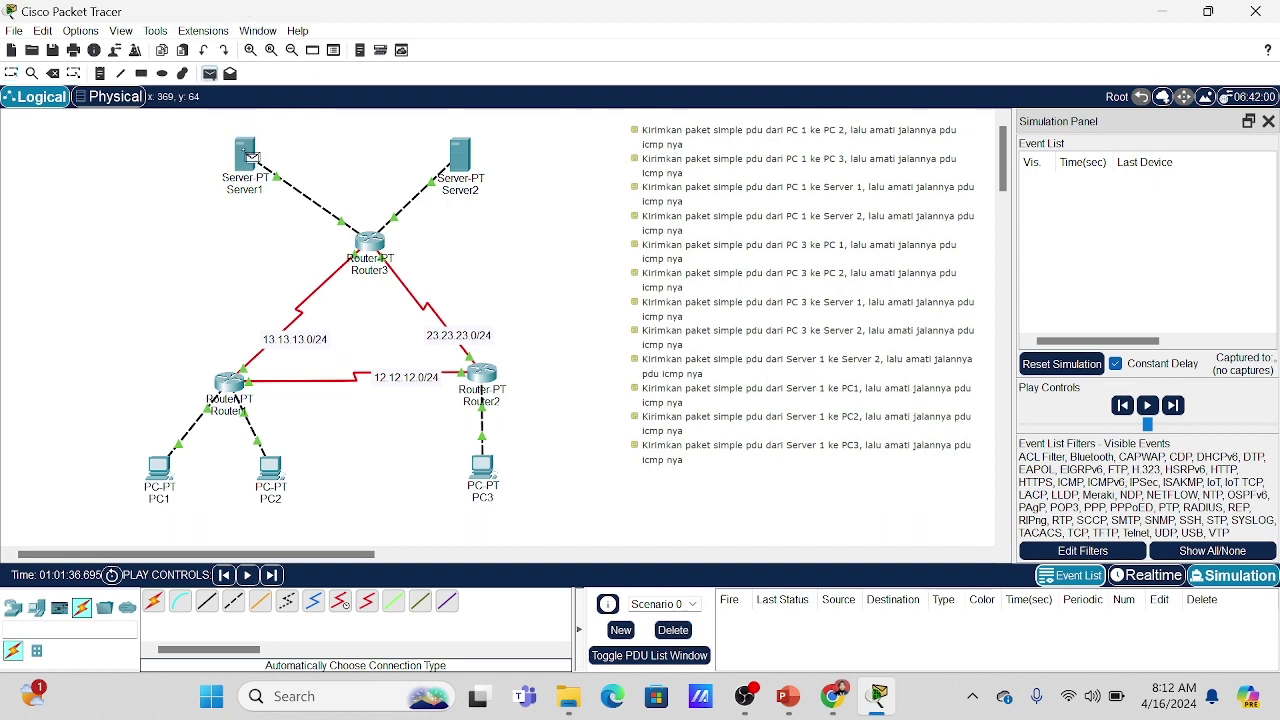
click(286, 480)
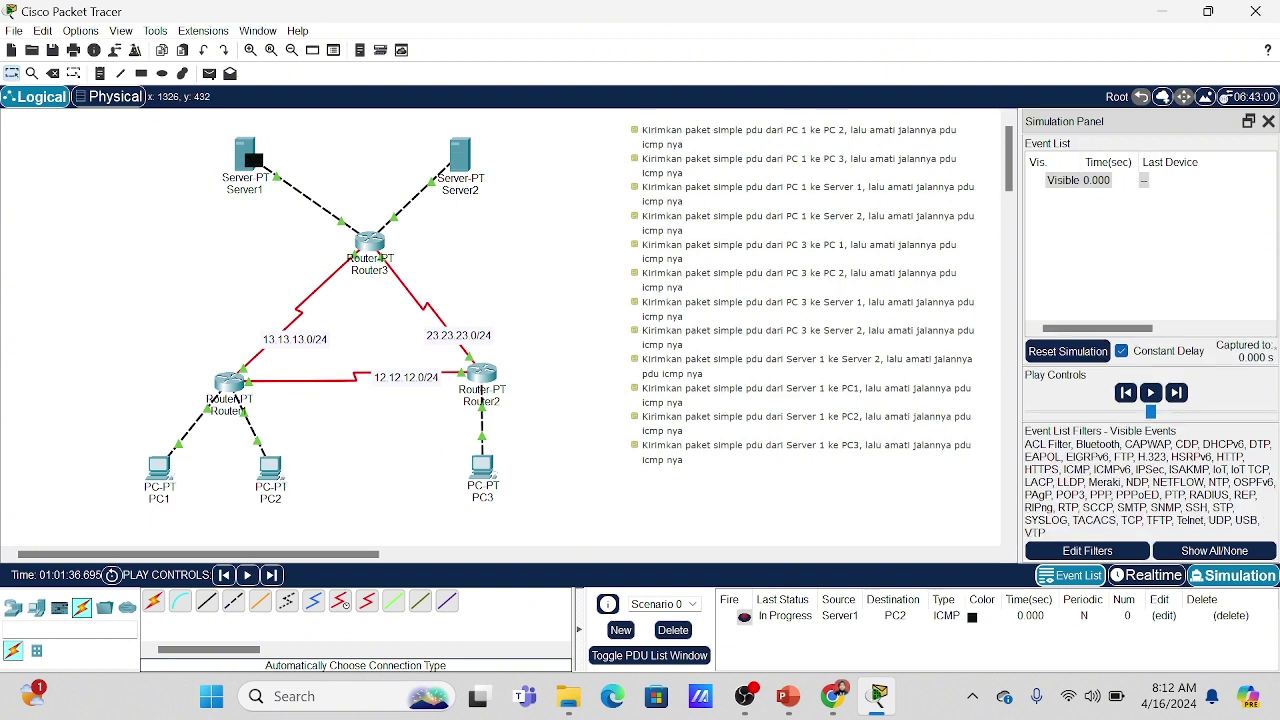
Advance the simulation one event at a time until PC2's reply returns to Server1.
click(1175, 394)
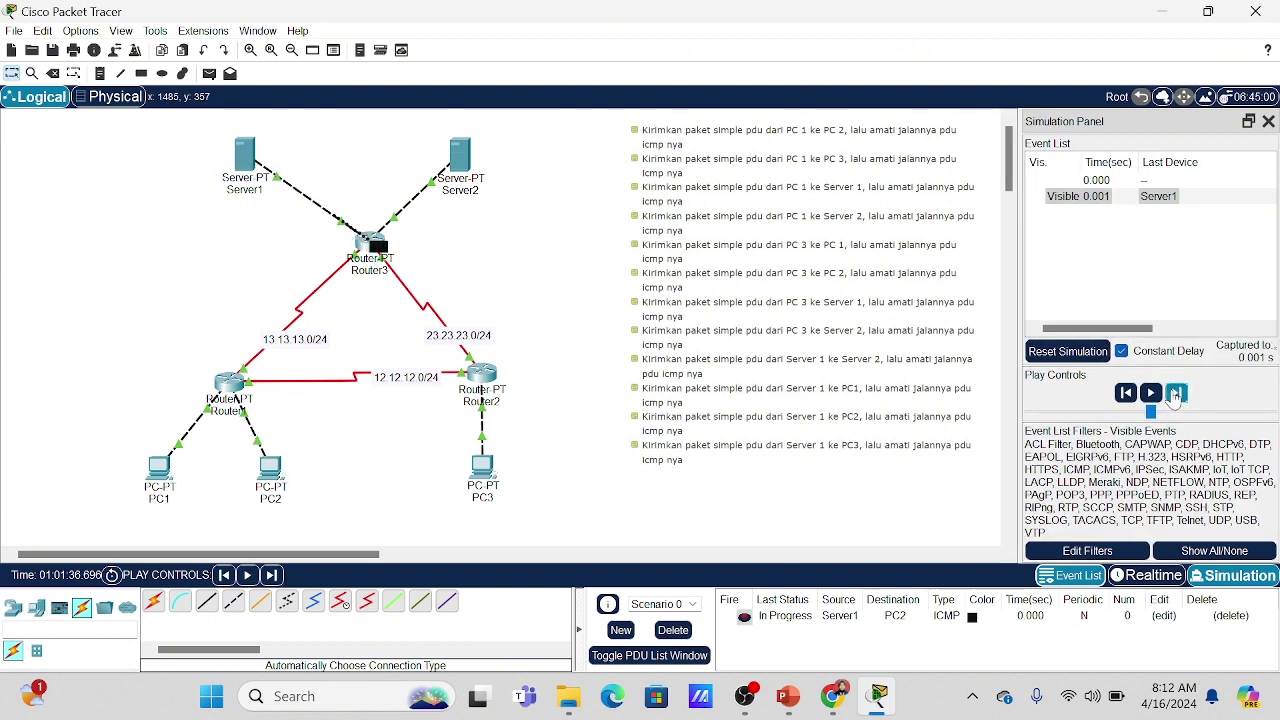
click(1175, 394)
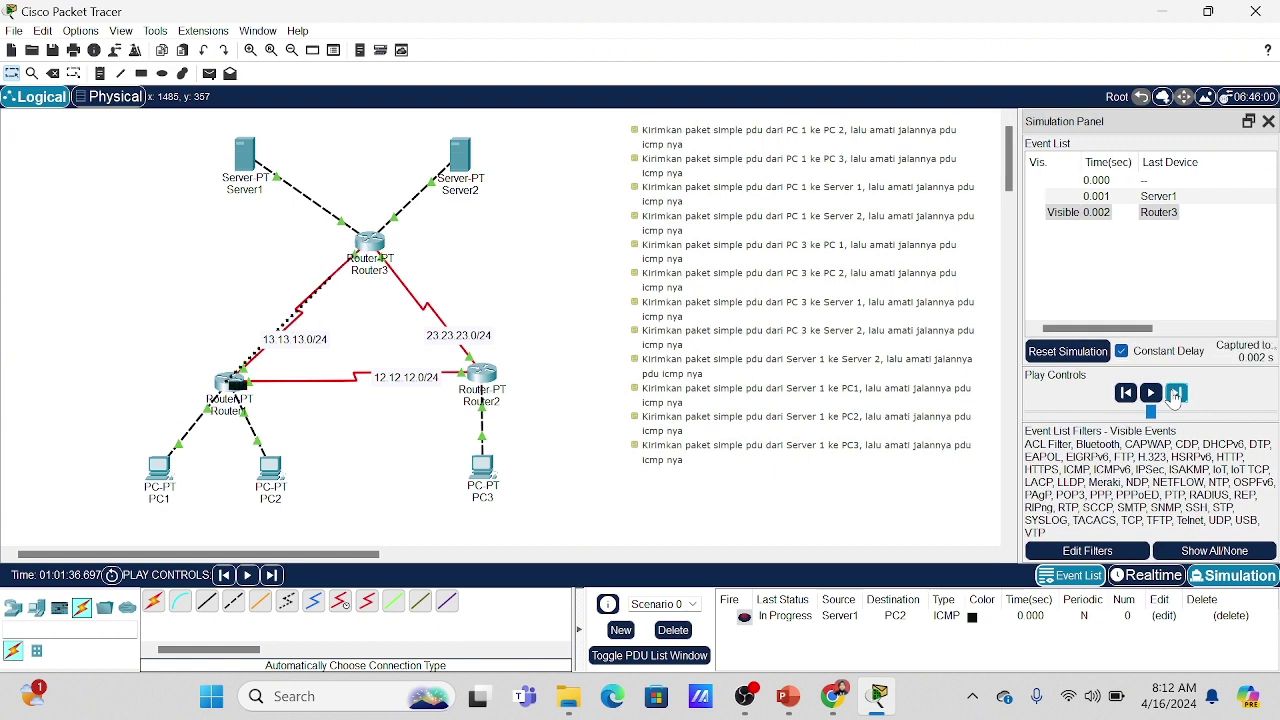
click(1175, 394)
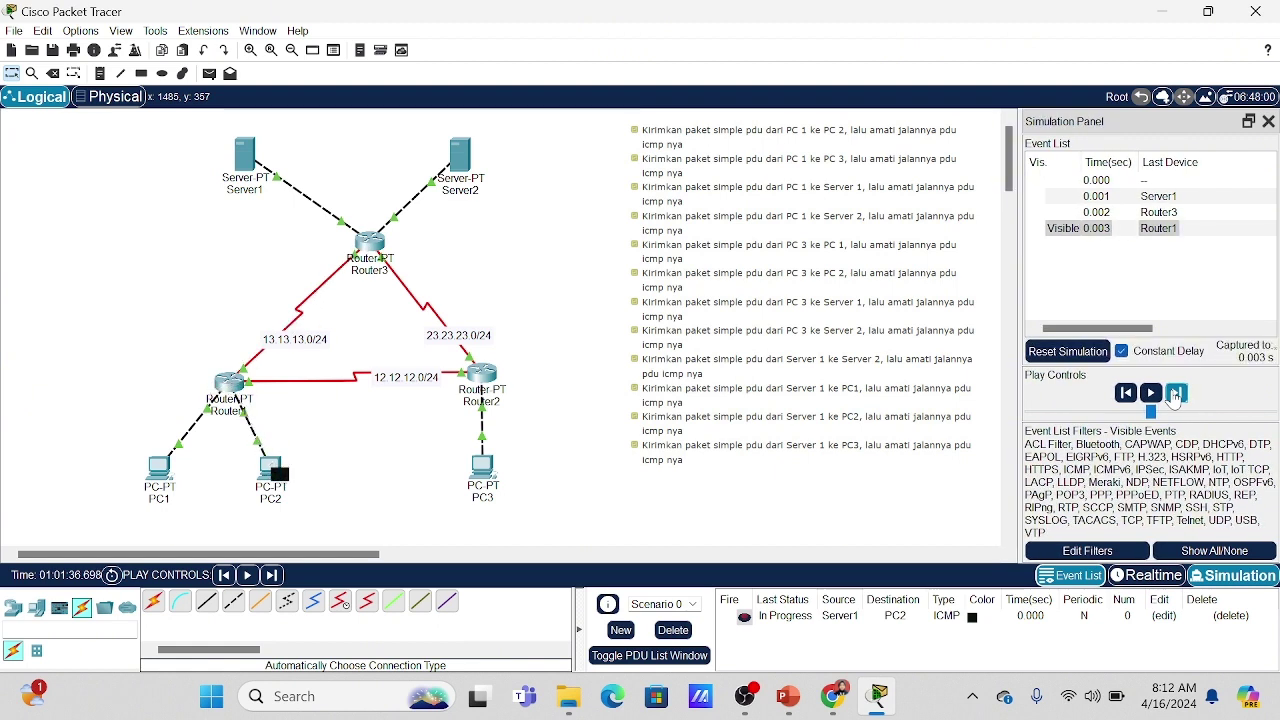
click(1175, 394)
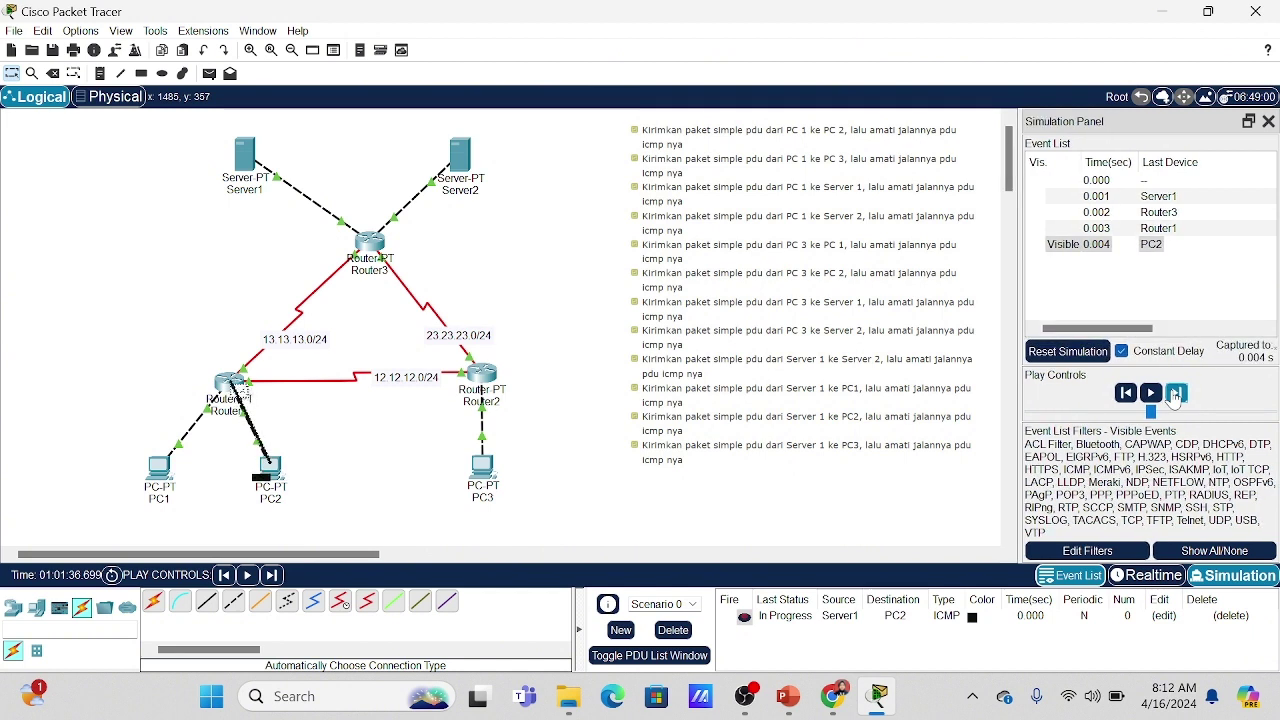
click(1175, 394)
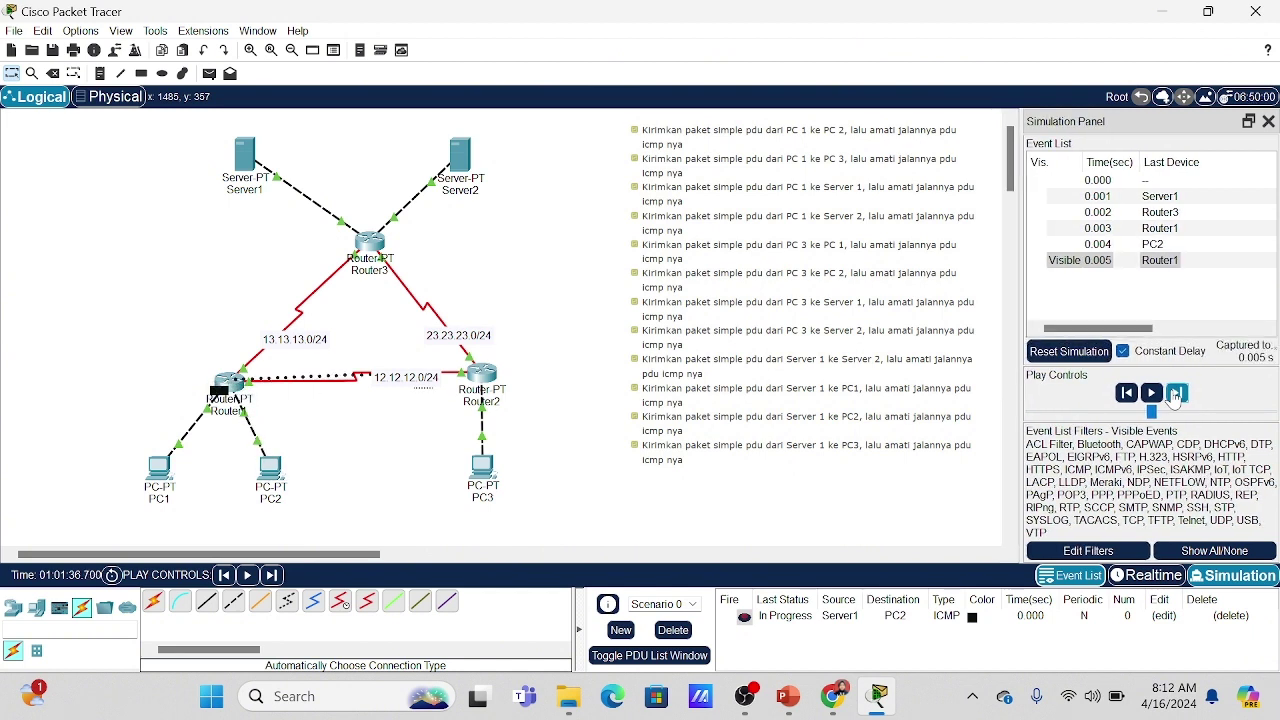
click(1175, 394)
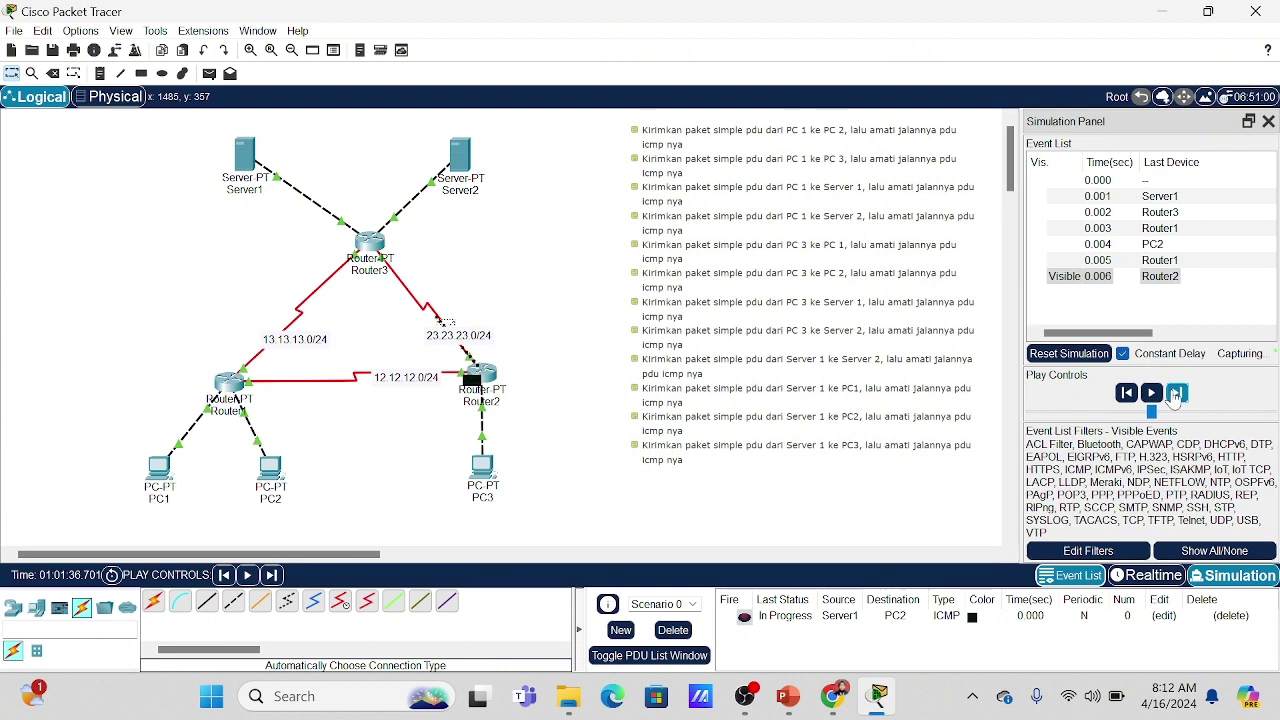
click(1175, 394)
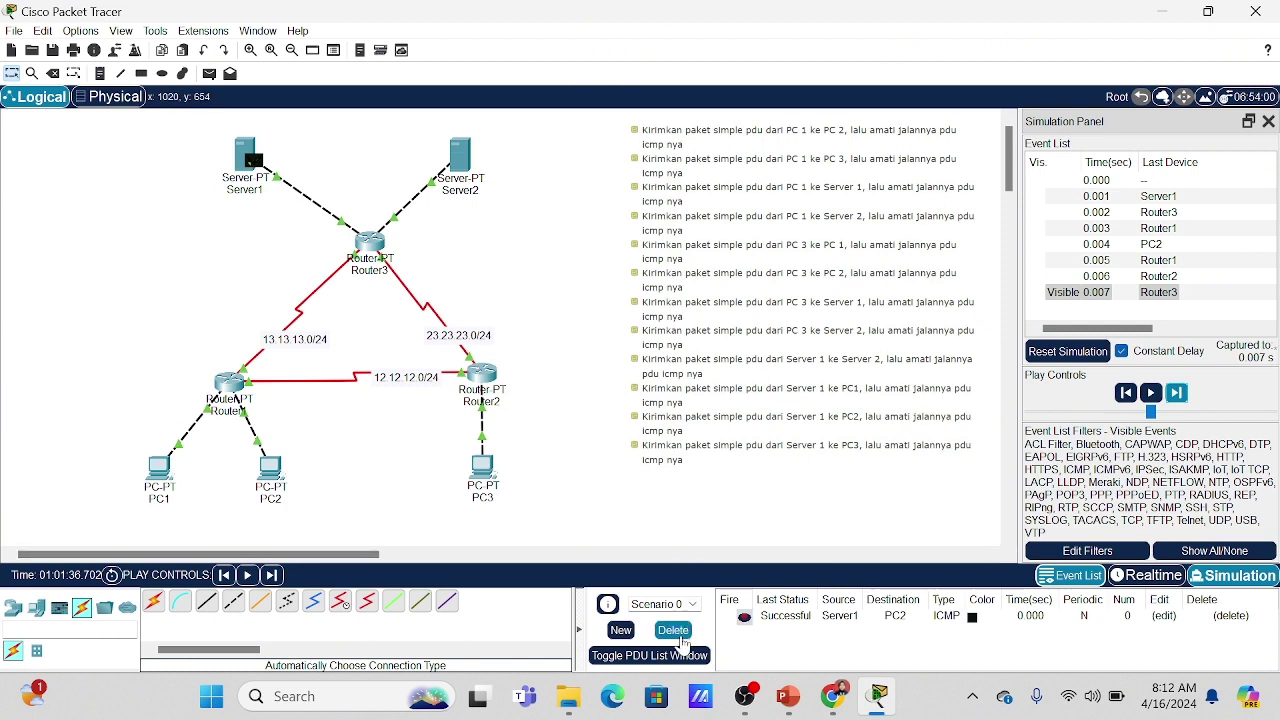
Delete the Server1-to-PC2 scenario and add a simple PDU from Server1 to PC3.
click(673, 630)
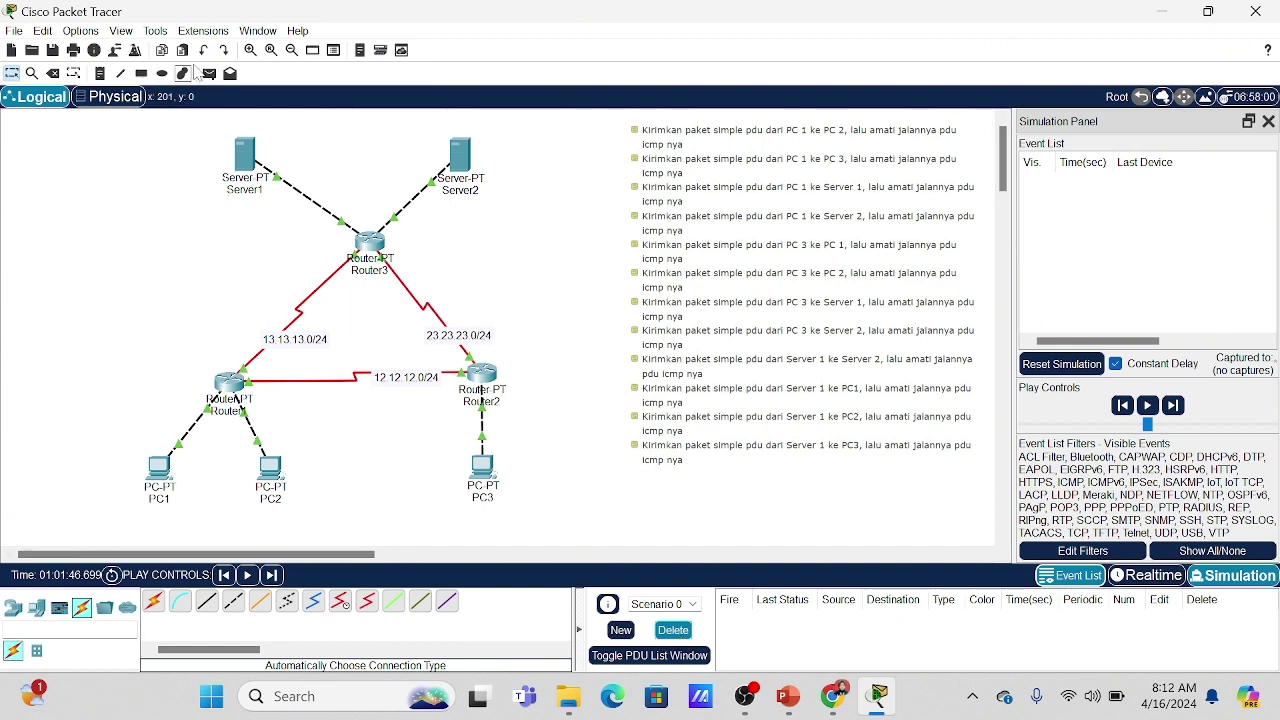
click(209, 74)
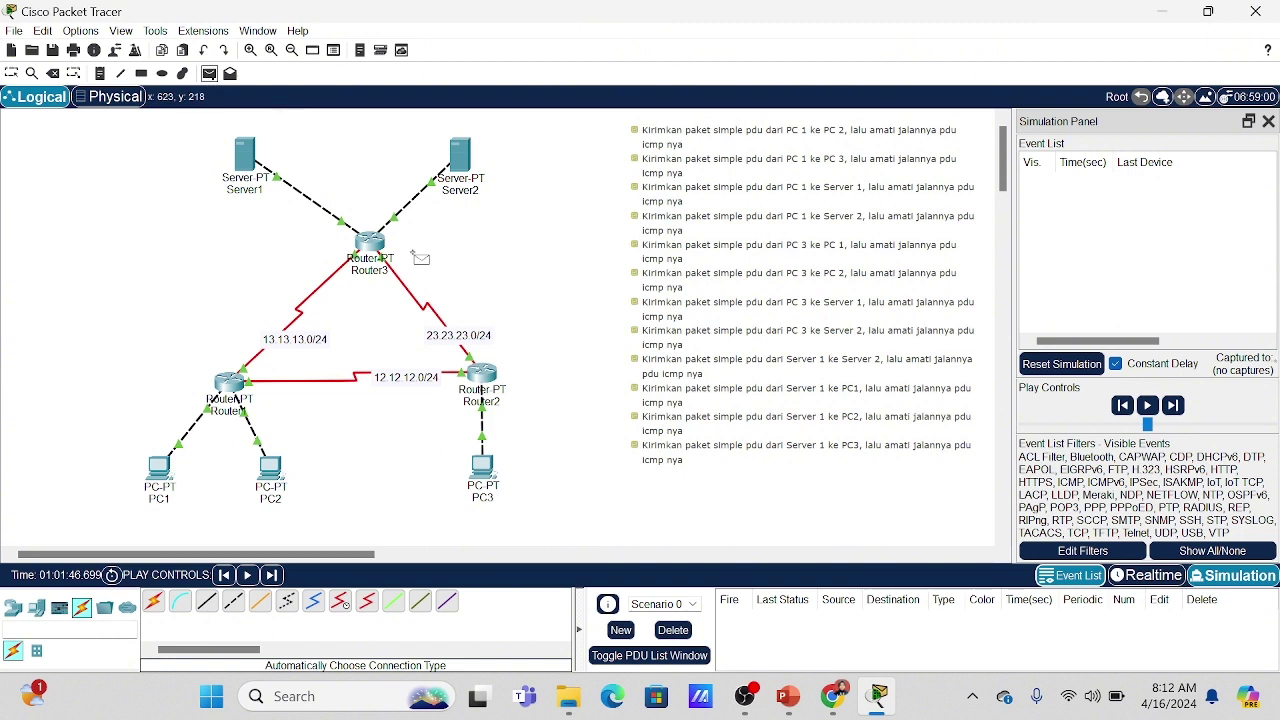
click(245, 158)
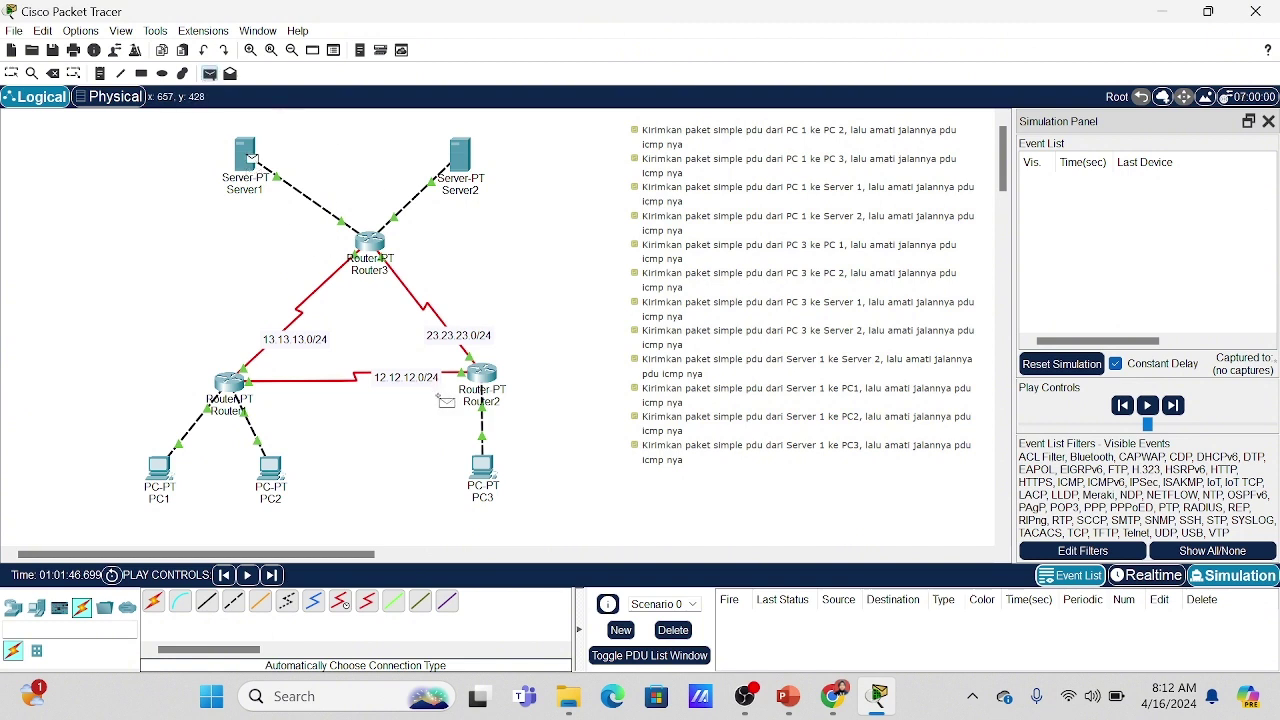
click(483, 466)
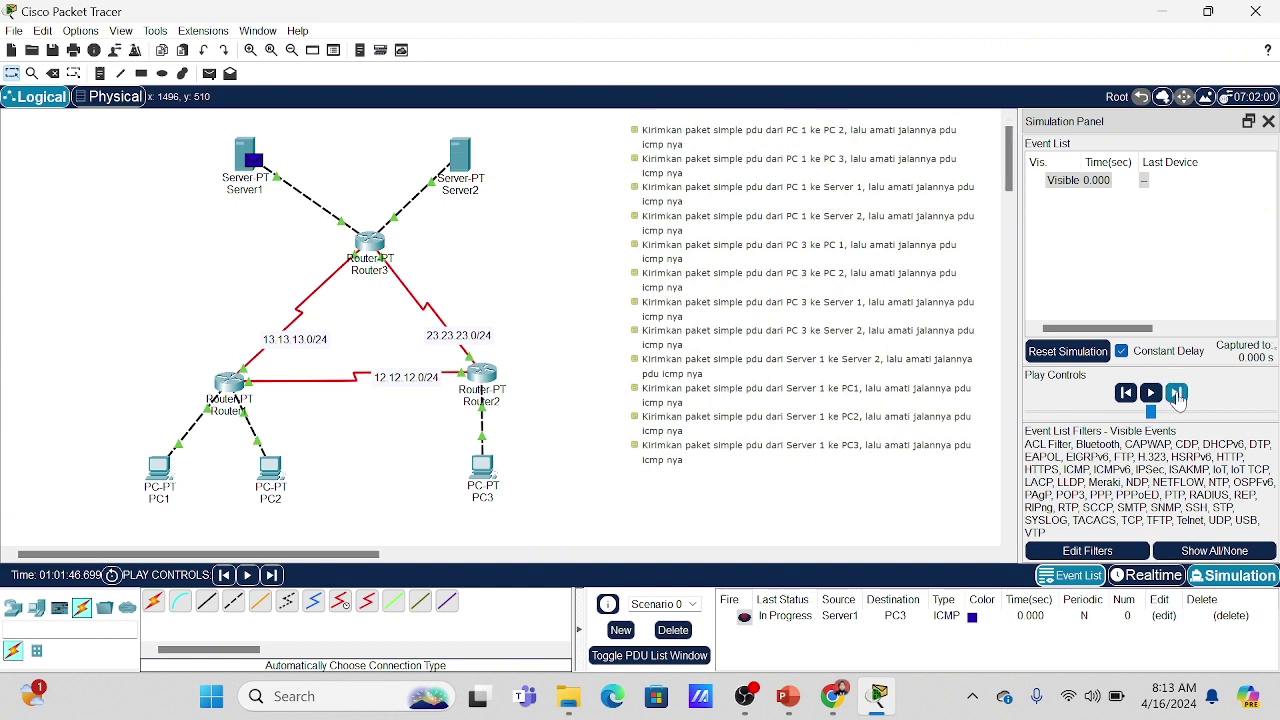
Step the capture forward event by event until PC3's reply reaches Server1, and delete the scenario.
click(1177, 394)
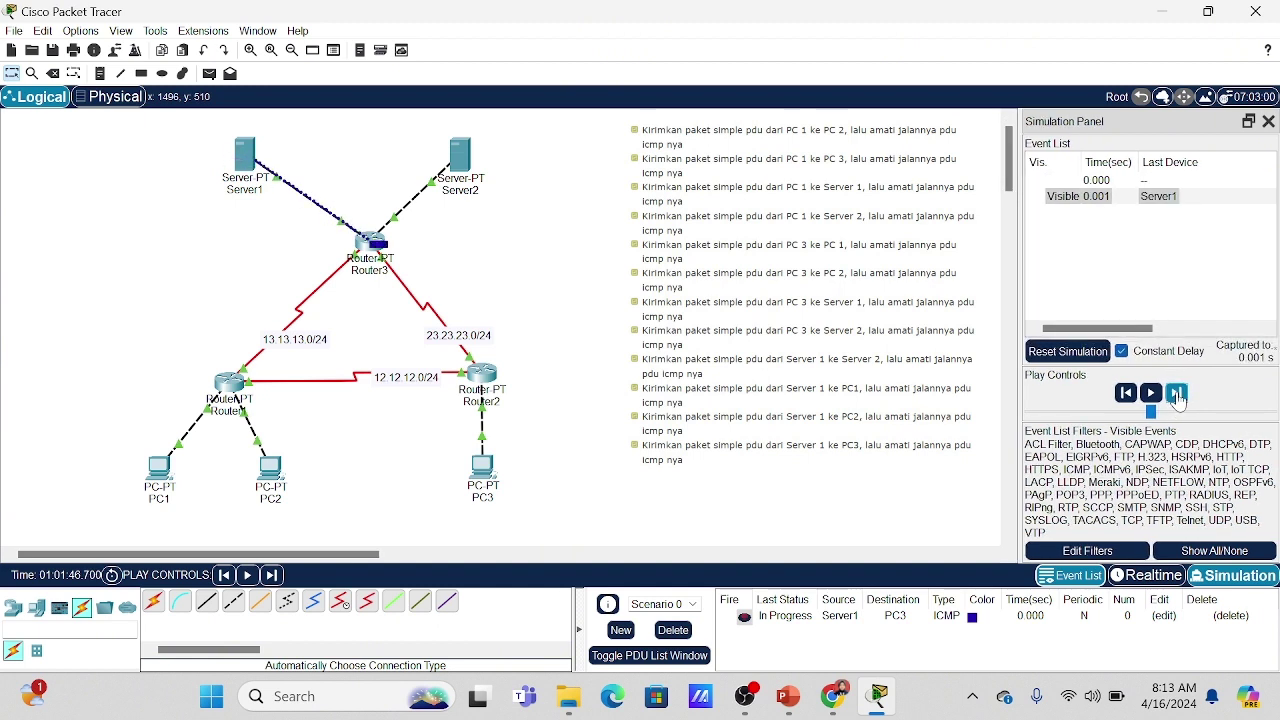
click(1177, 394)
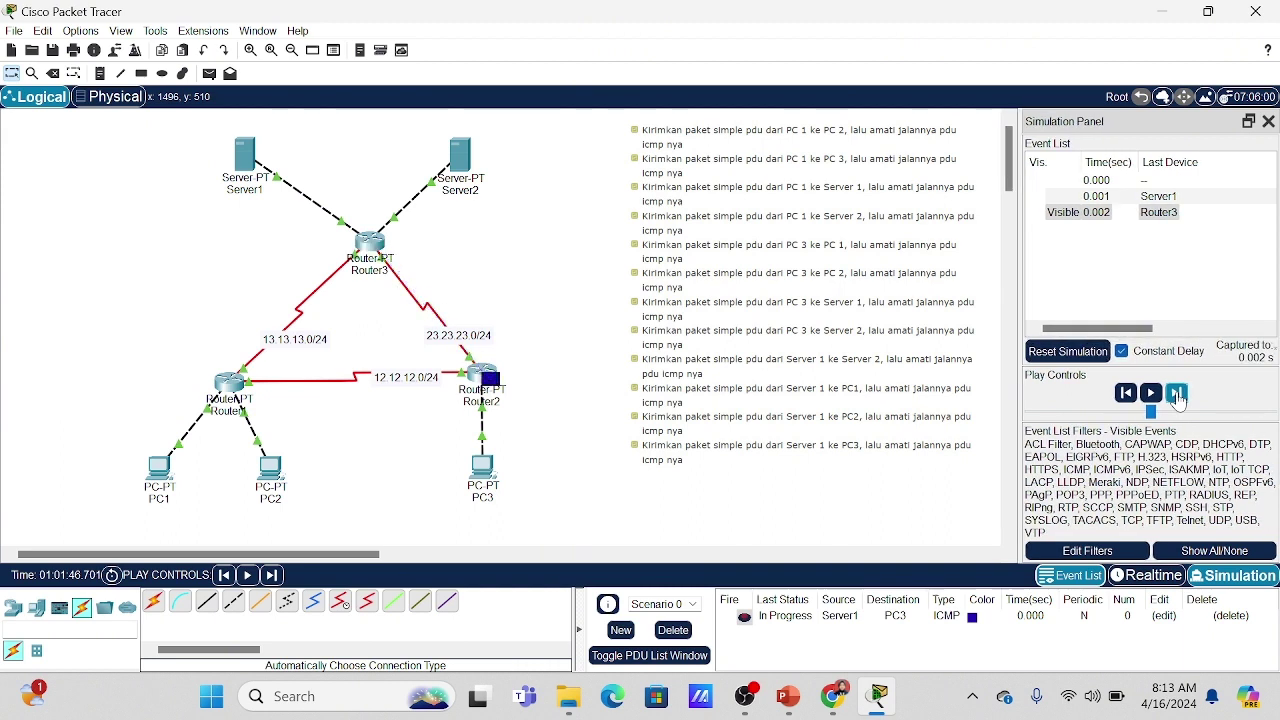
click(1177, 394)
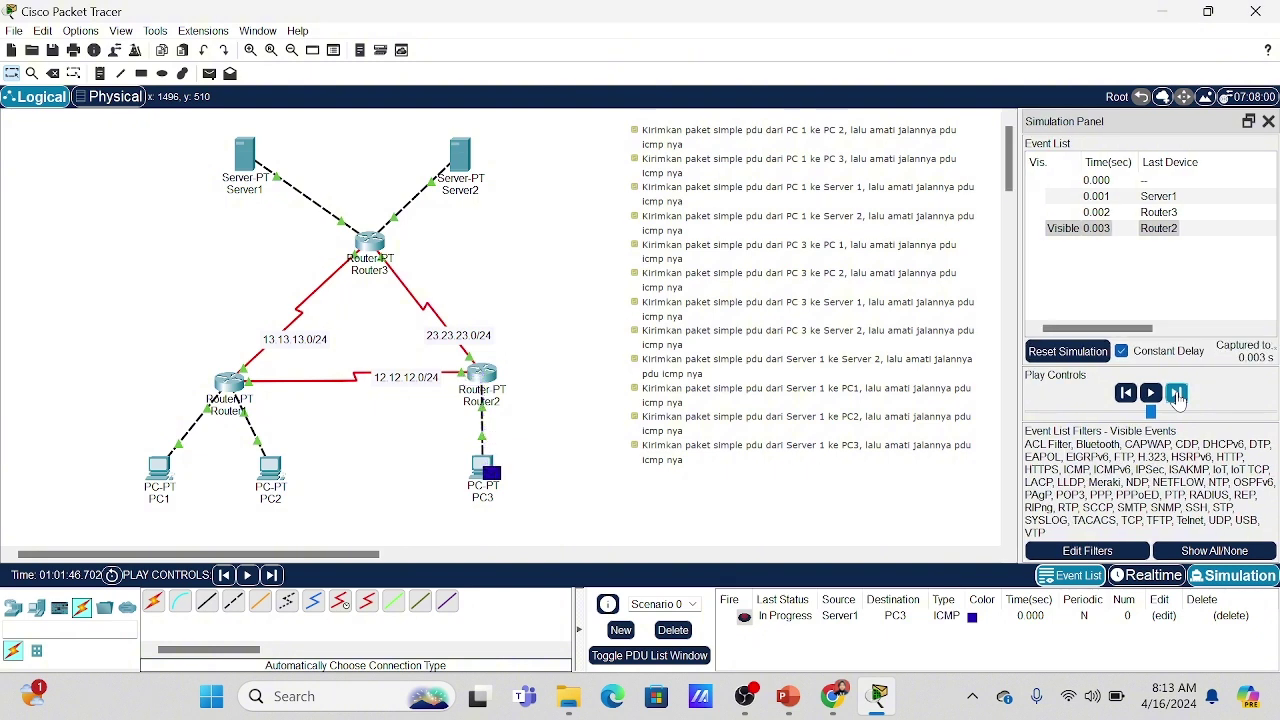
click(1177, 394)
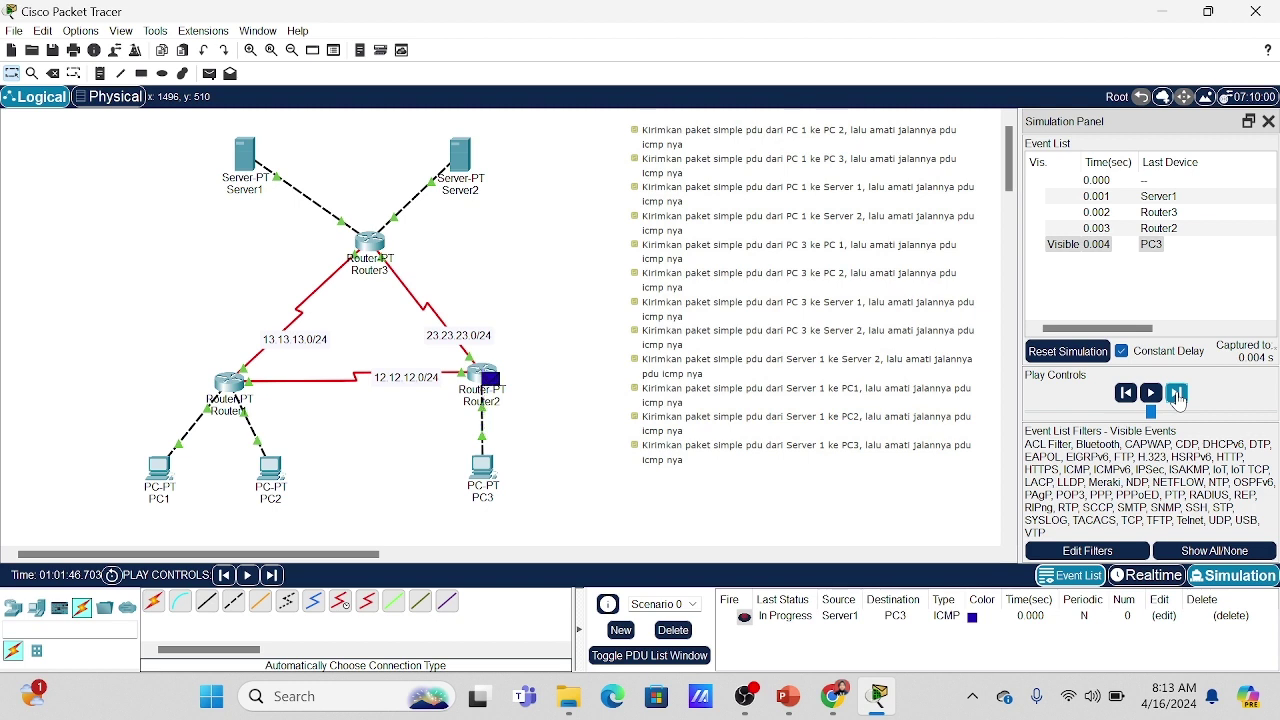
click(1177, 394)
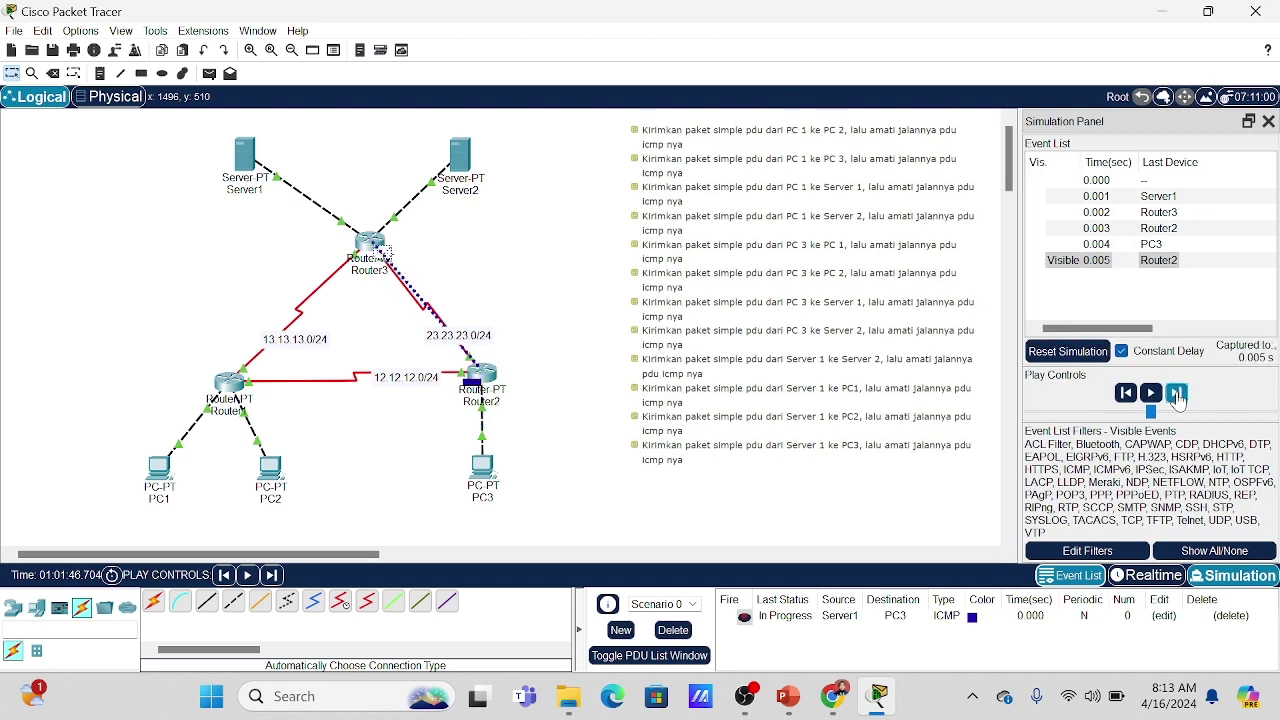
click(1177, 394)
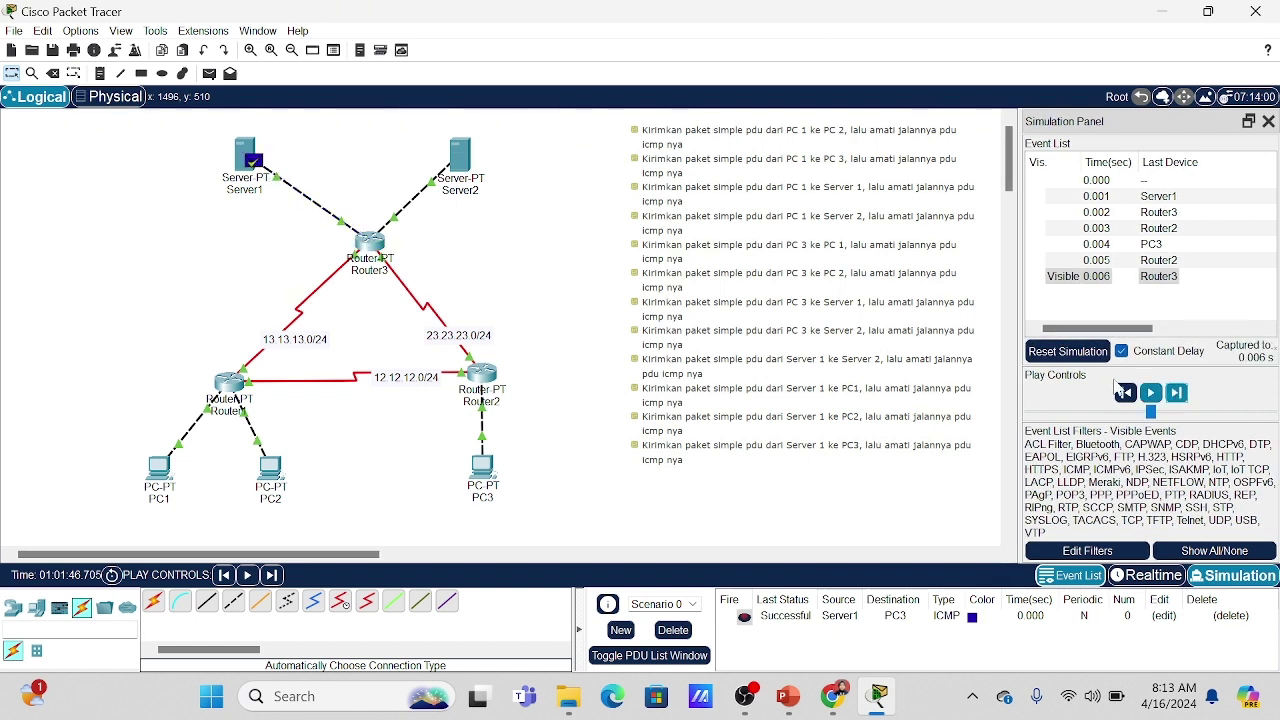
click(670, 630)
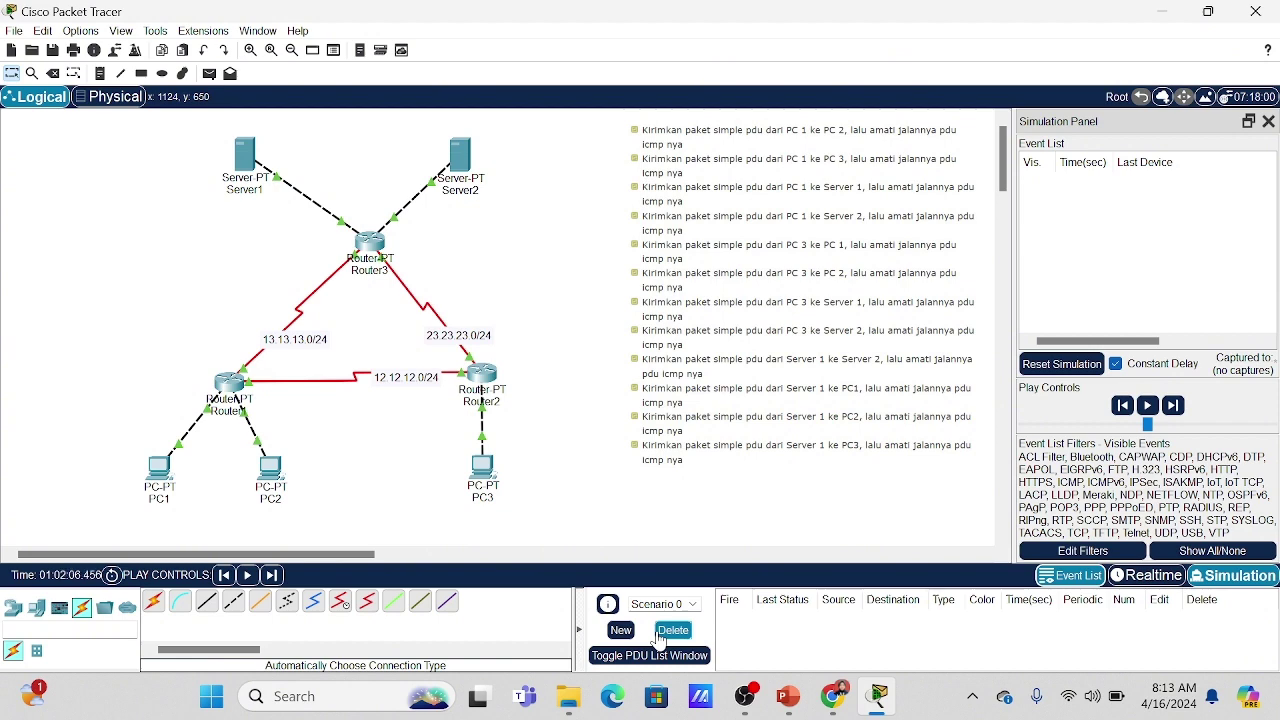
Read point 4 of the static routing instructions in Chrome and return Packet Tracer to Realtime mode.
click(831, 700)
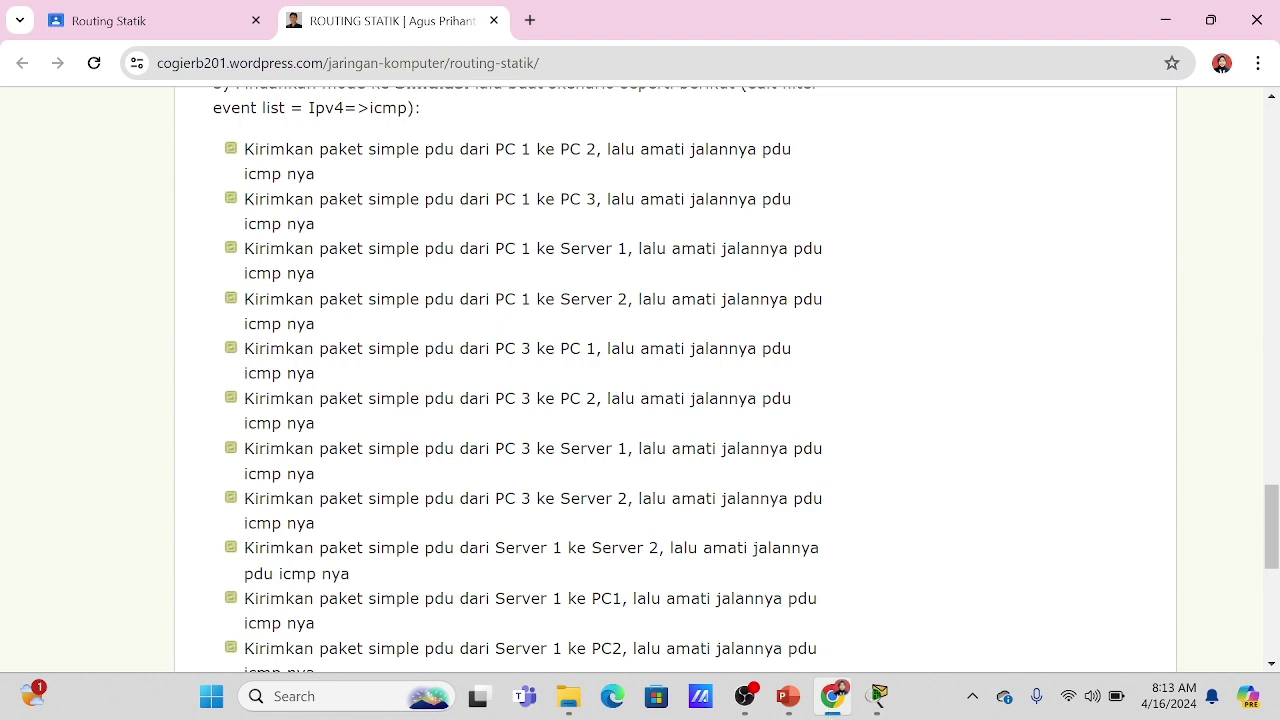
scroll(711, 491, down, 5)
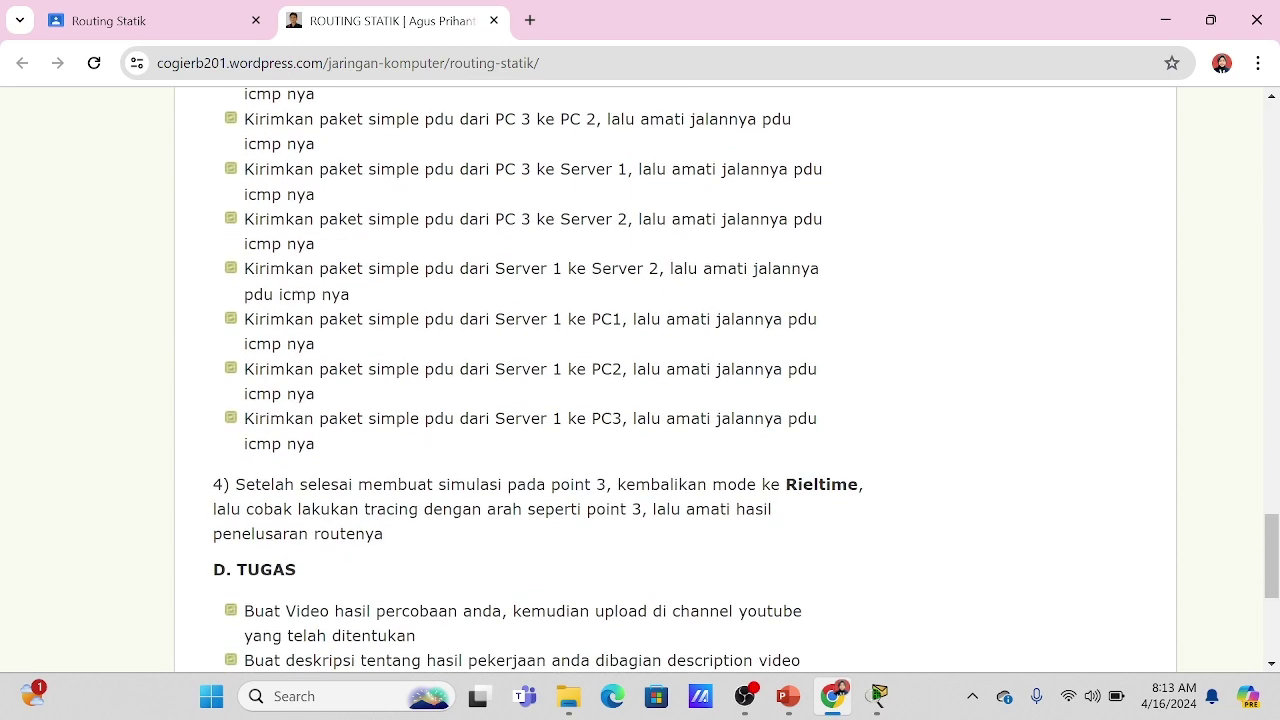
scroll(711, 494, down, 1)
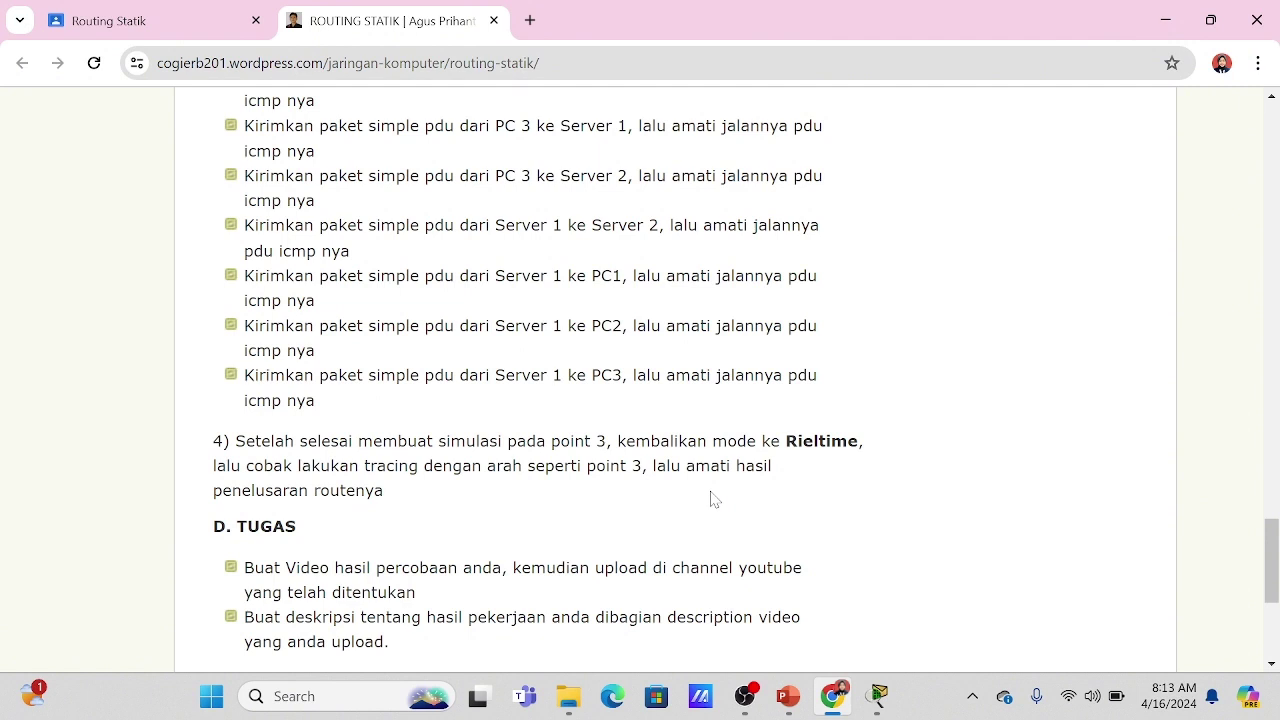
click(885, 714)
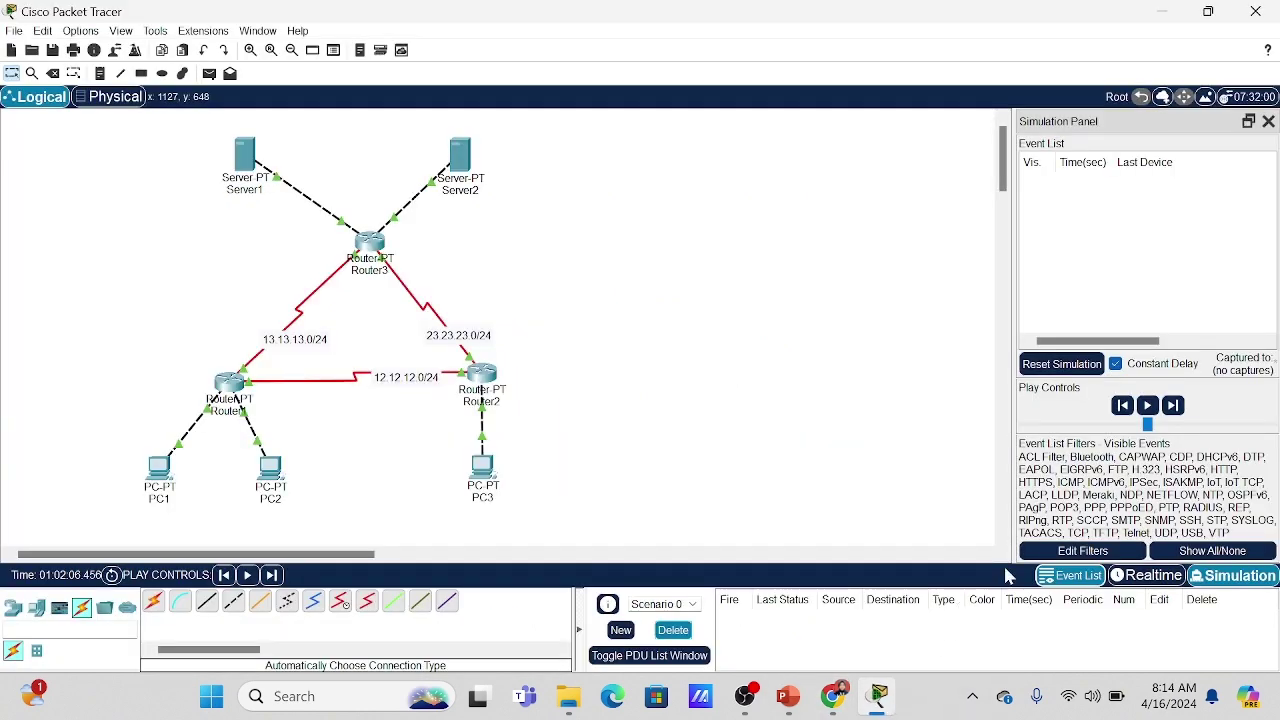
click(1149, 578)
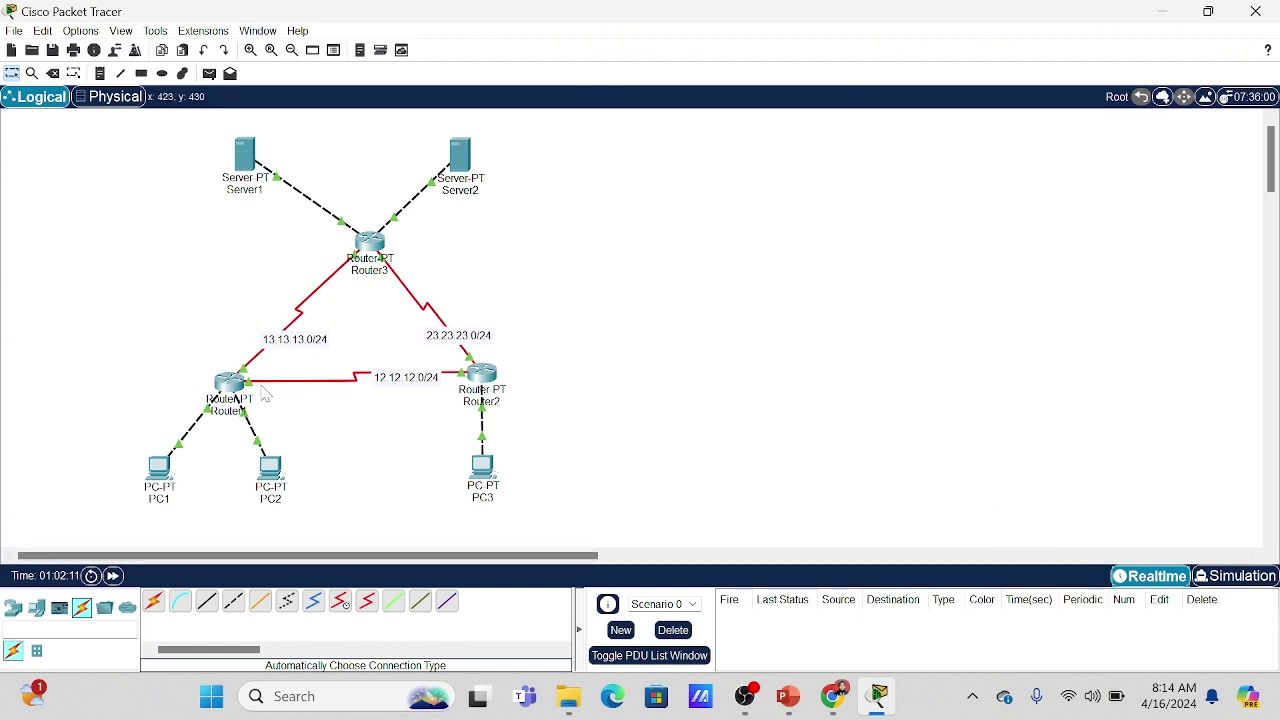
Open the Command Prompt on PC1 and run tracert 192.168.1.65.
click(150, 470)
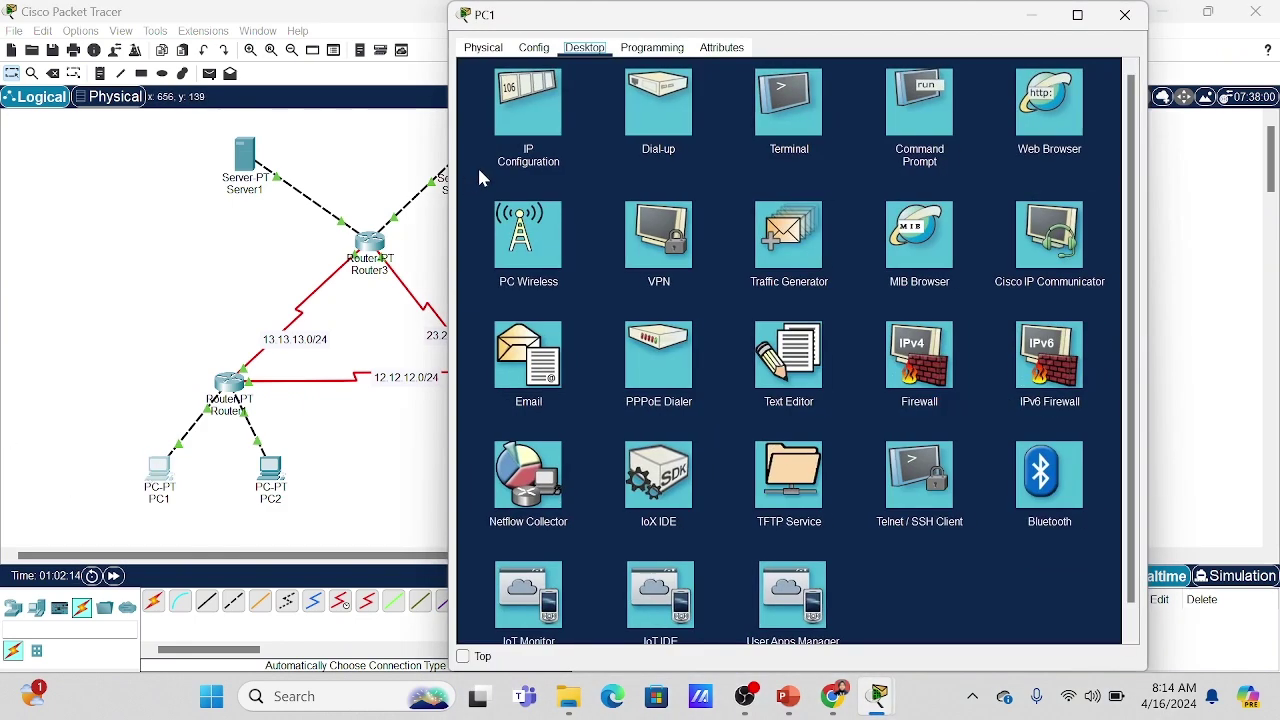
click(920, 102)
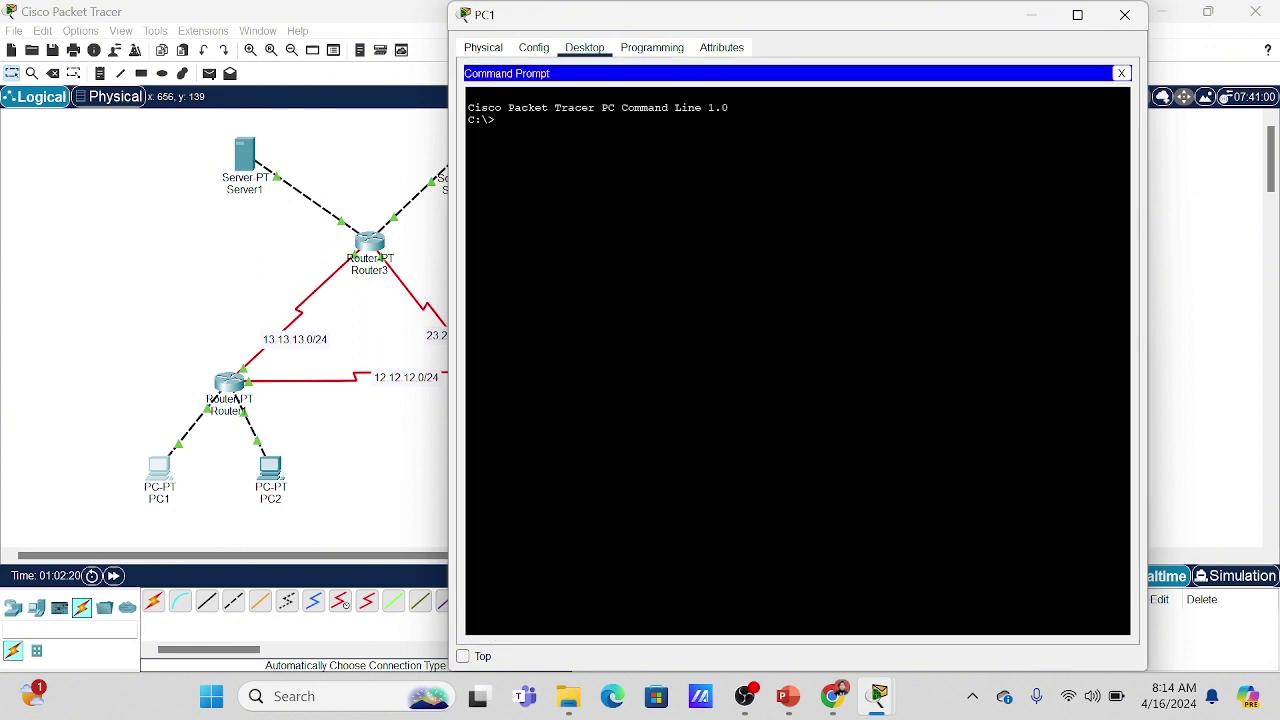
text(tr)
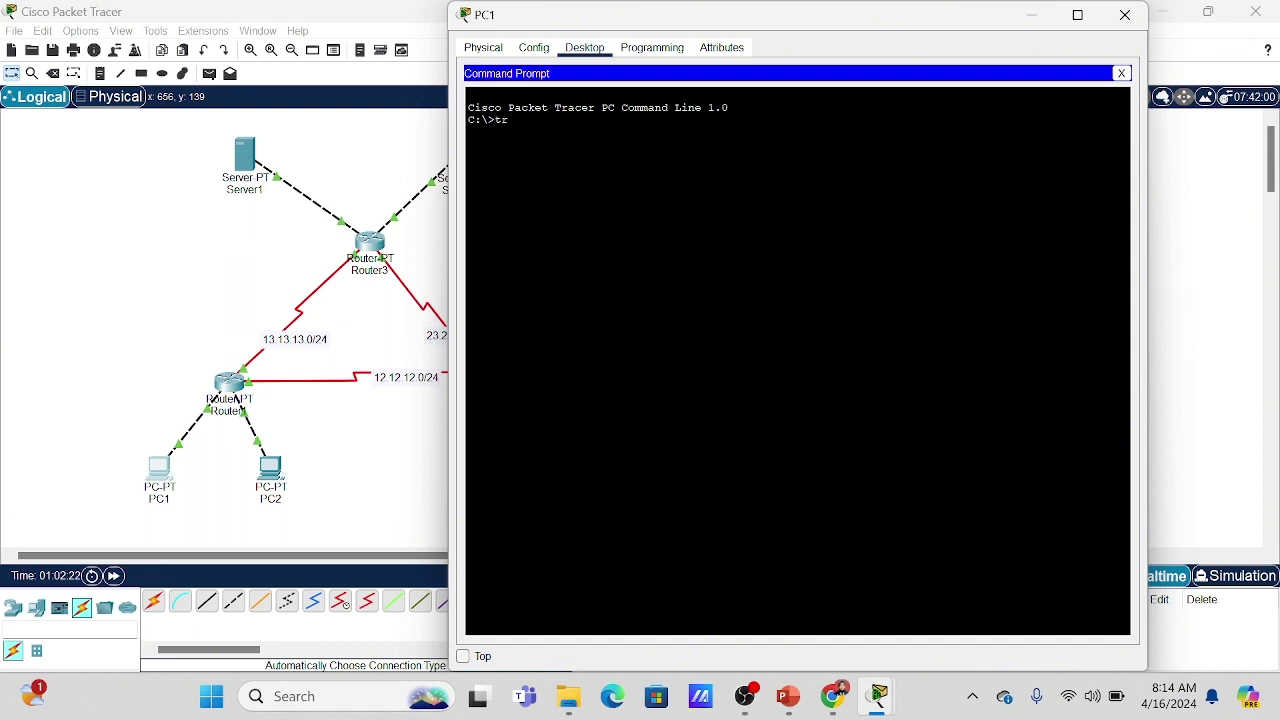
text(acert)
text(192.168.1.65)
key(Return)
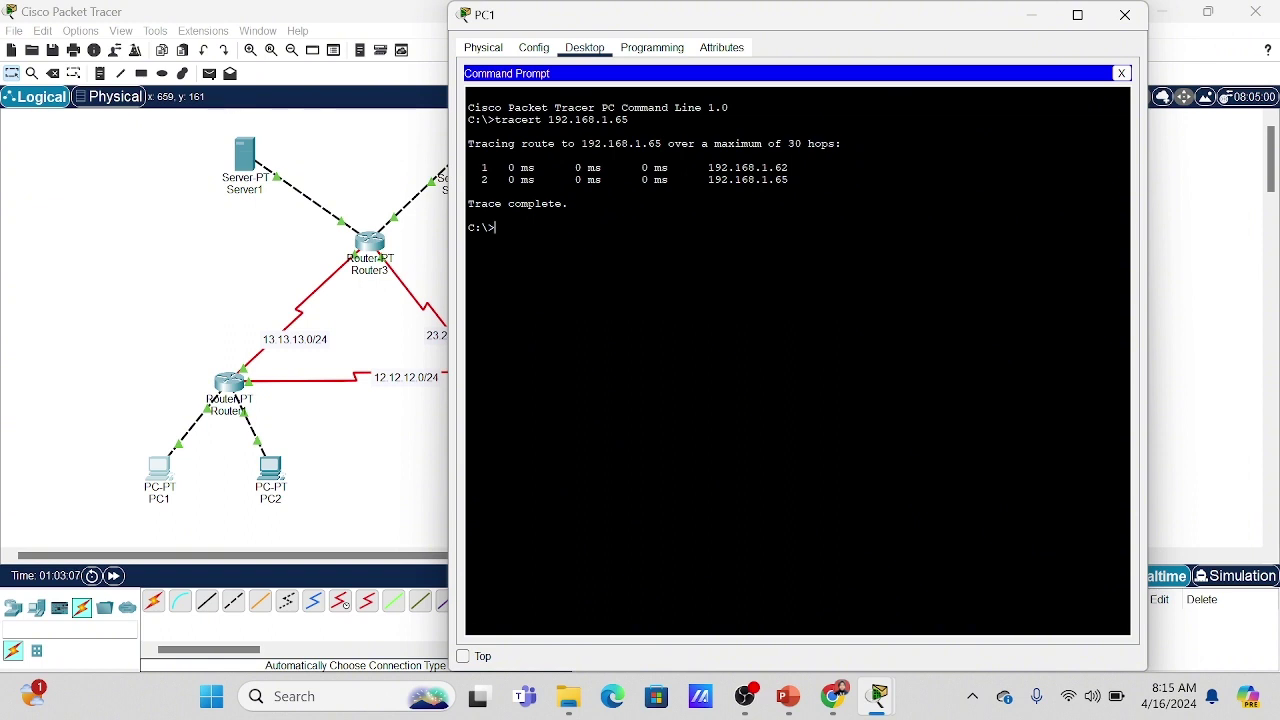
Trace the route from PC1 to 192.168.1.253 with tracert.
text(tracert 192.168.1)
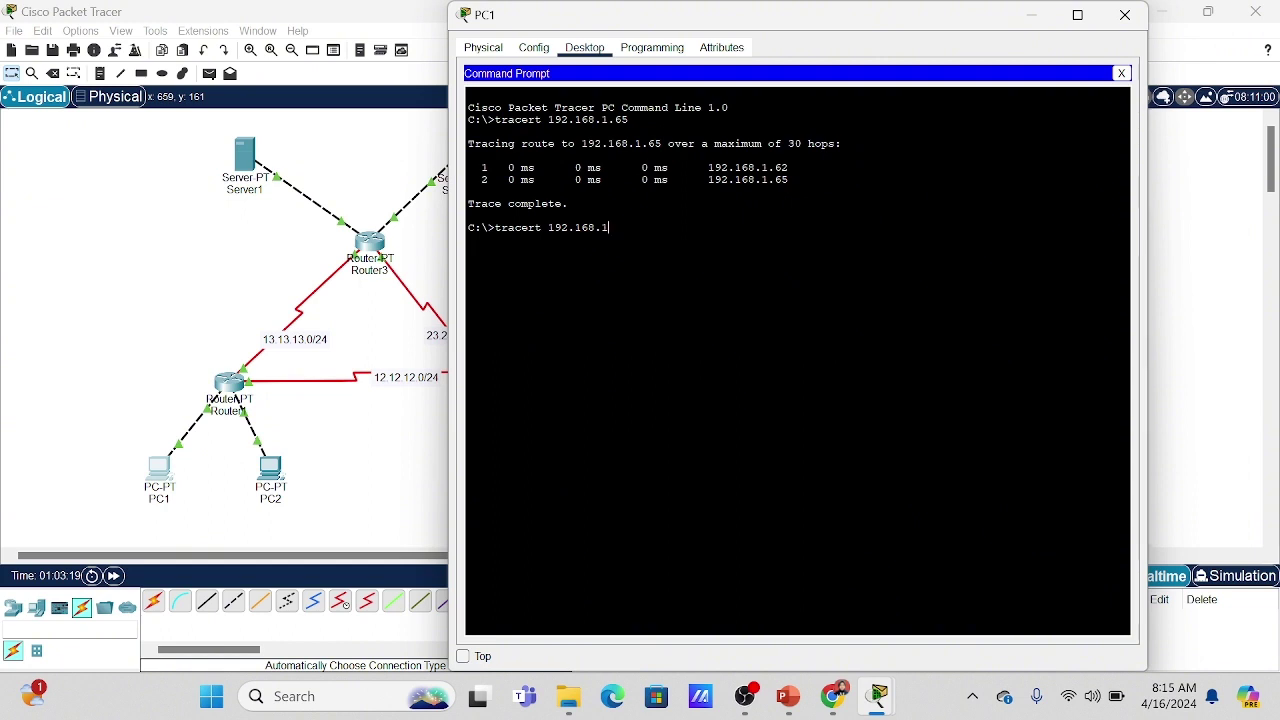
text(.)
text(2)
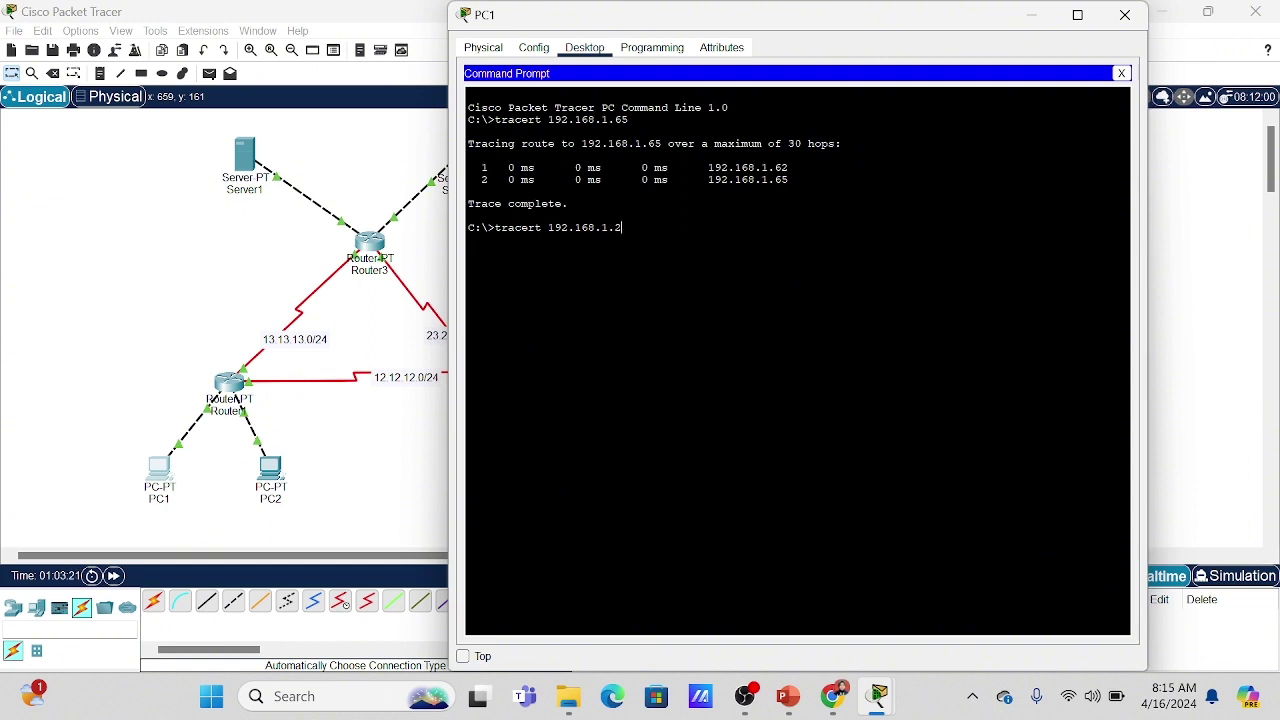
text(53)
key(Return)
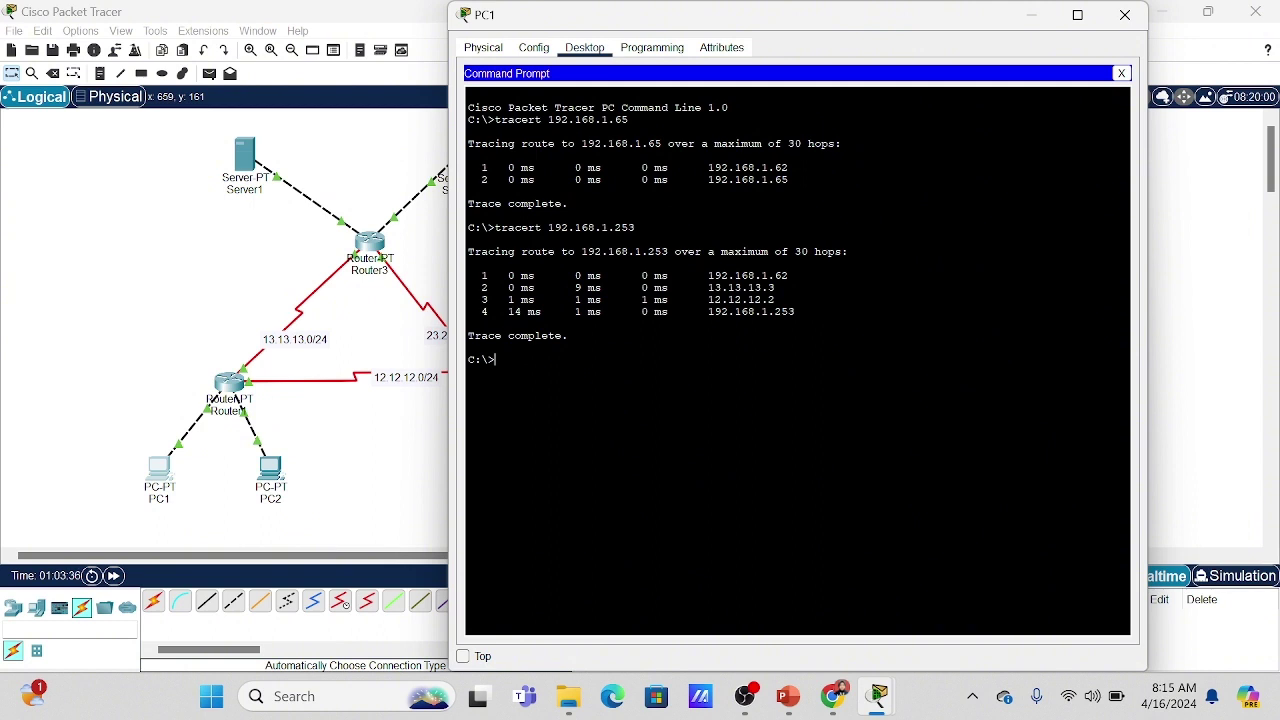
Trace the routes from PC1 to 33.33.33.1 and 43.43.43.1, and close PC1's window.
text(tracert 33.33.33.1)
key(Return)
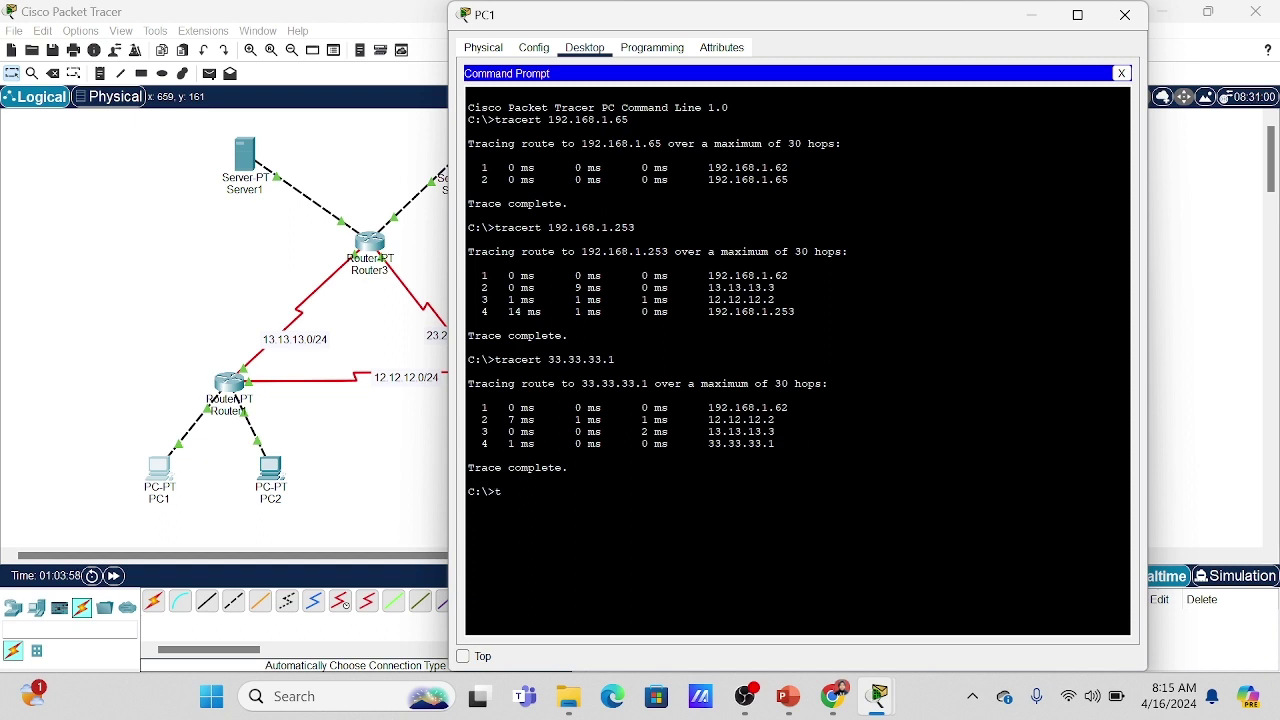
text(tracert)
text(43.43.43.1)
key(Return)
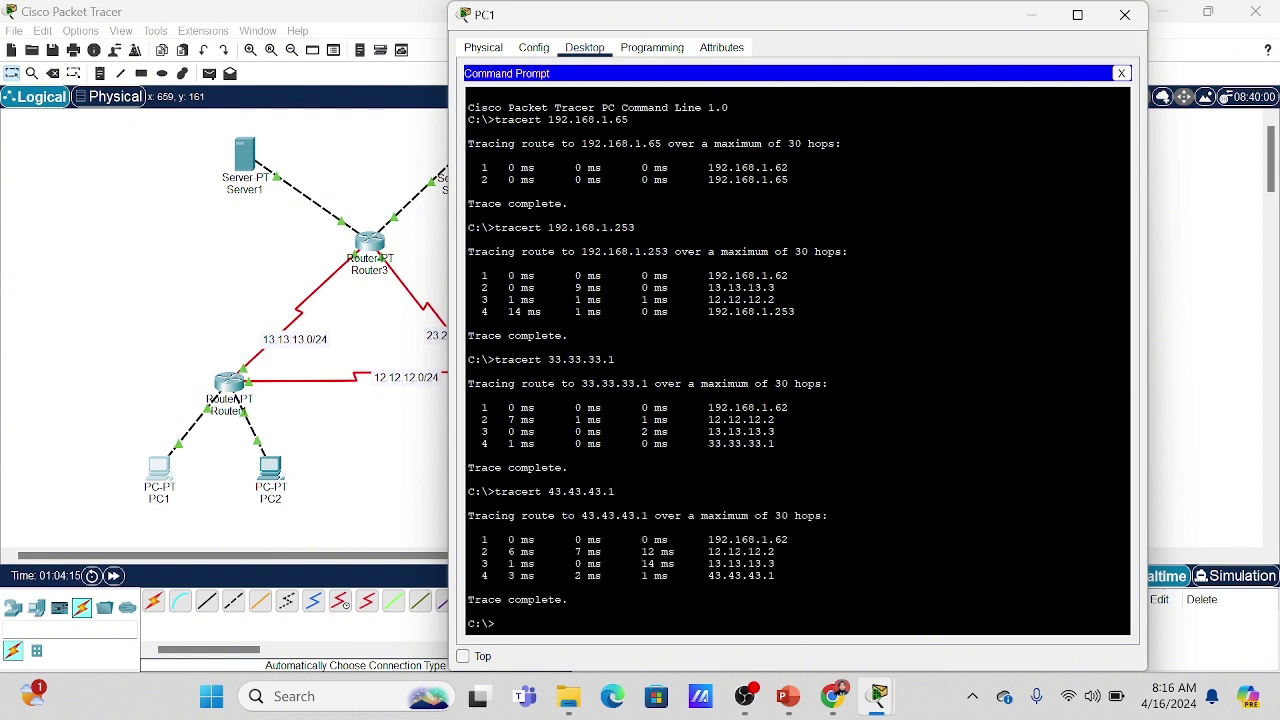
click(1137, 26)
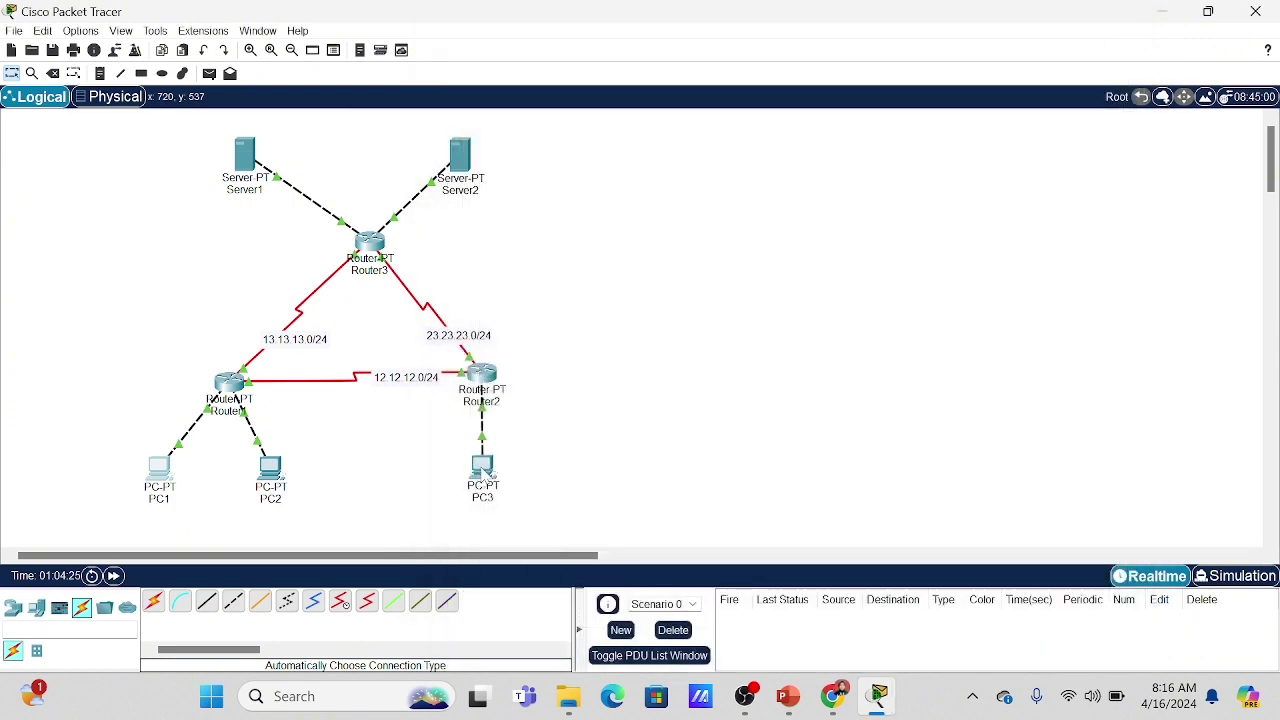
Open the Command Prompt on PC3 and run tracert 192.168.1.1.
click(489, 467)
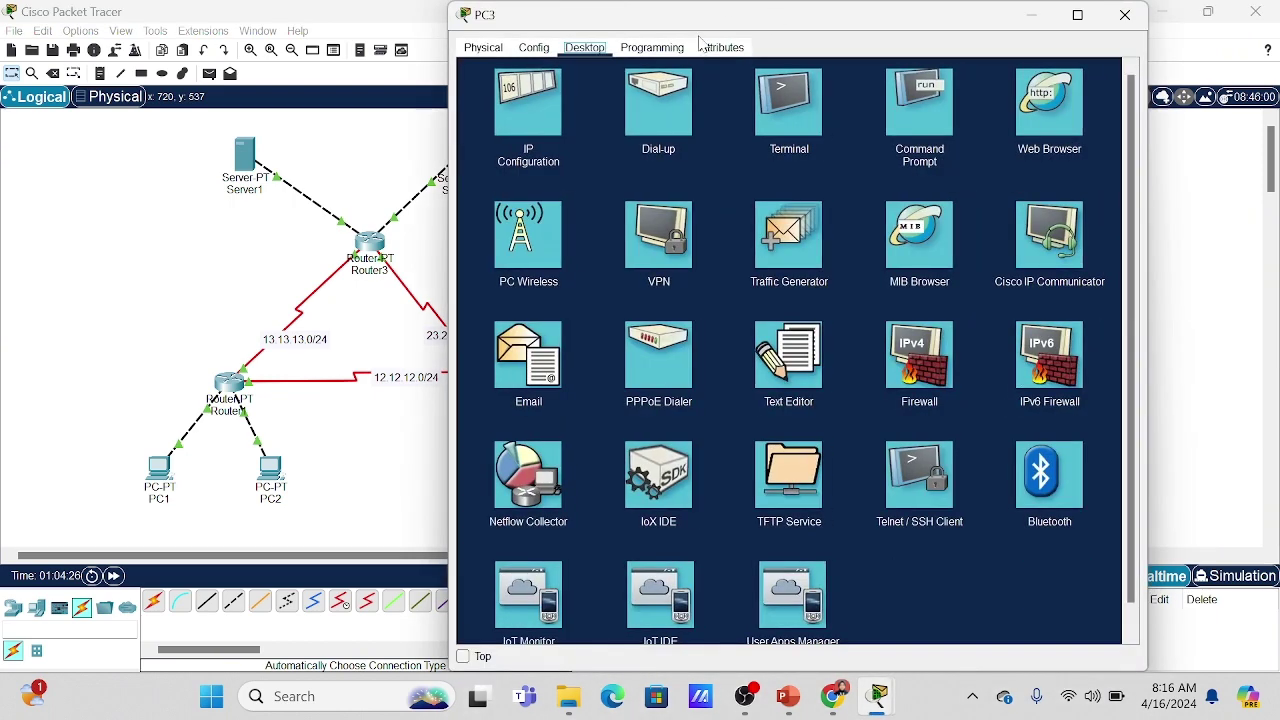
click(913, 90)
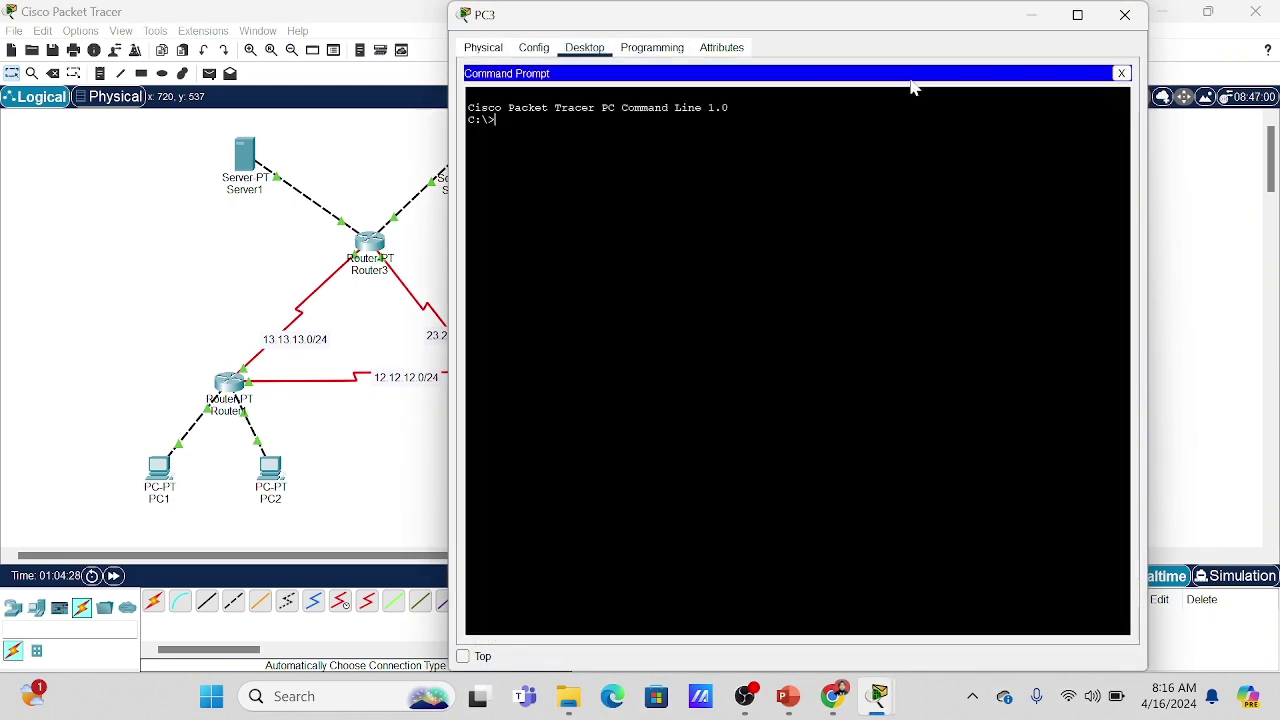
text(tracert)
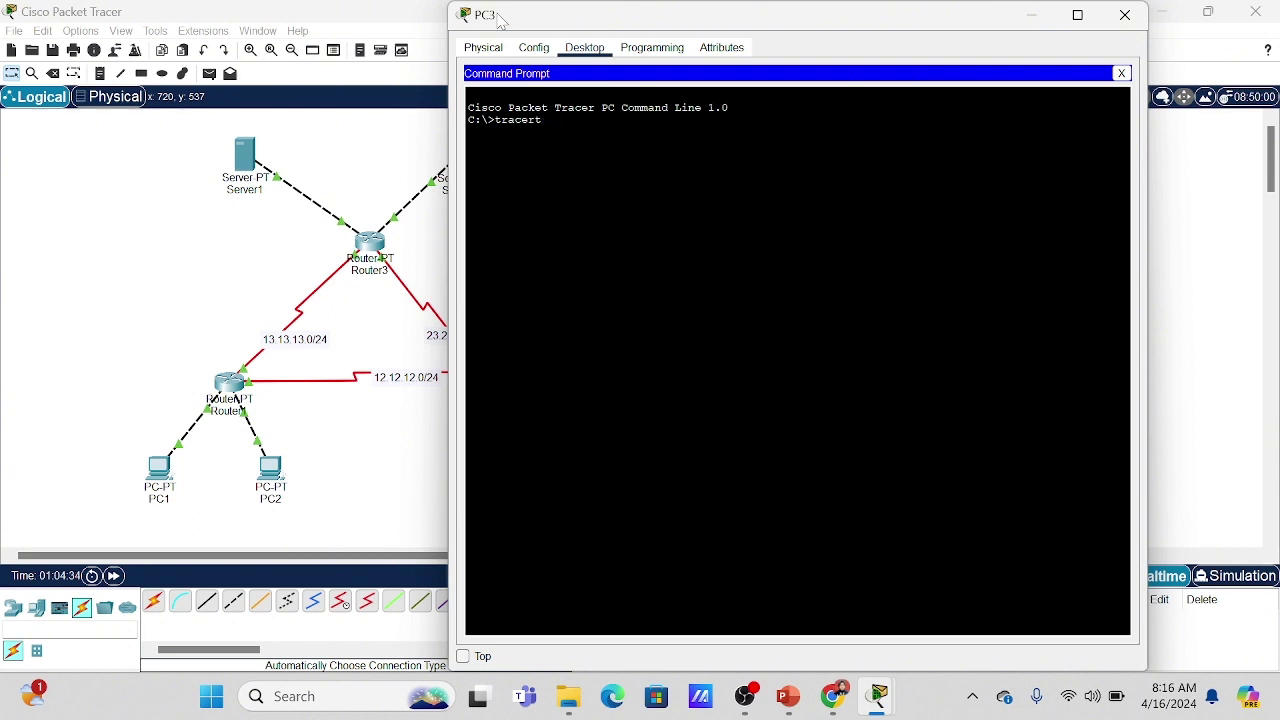
text(192.168.1.1)
key(Return)
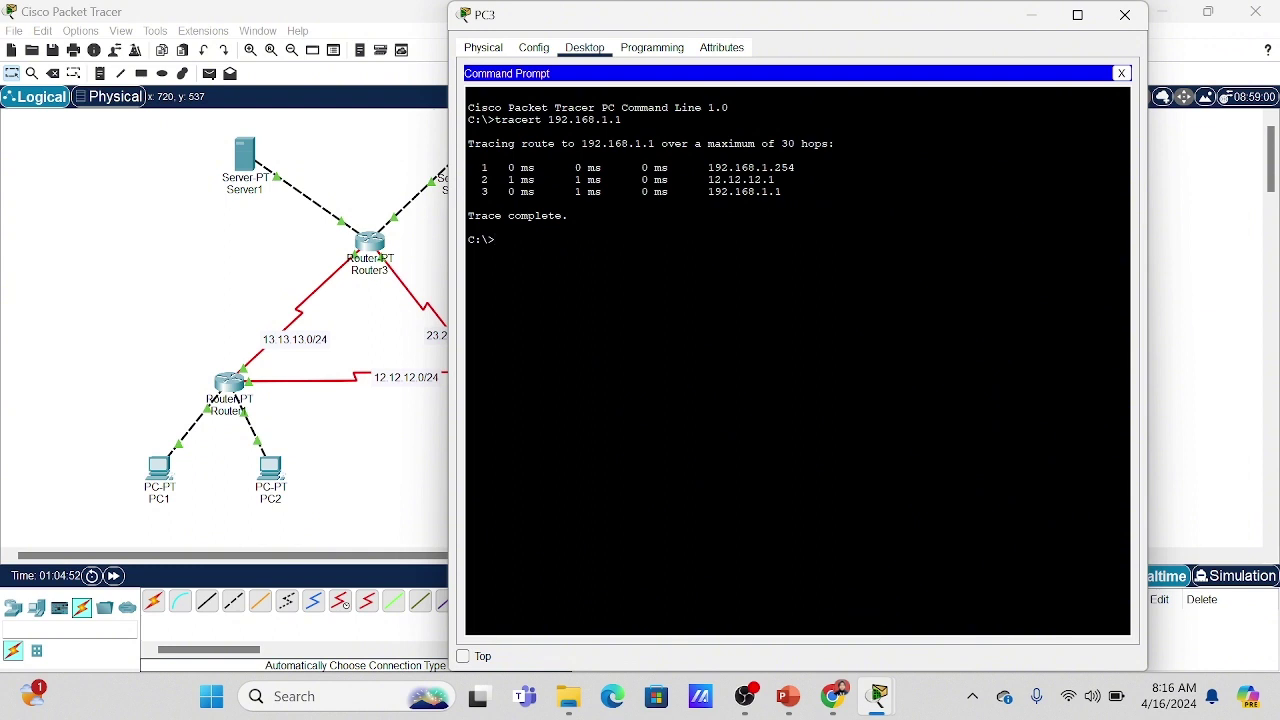
Trace the route from PC3 to 192.168.1.65 with tracert.
text(racert 192.168.1.6)
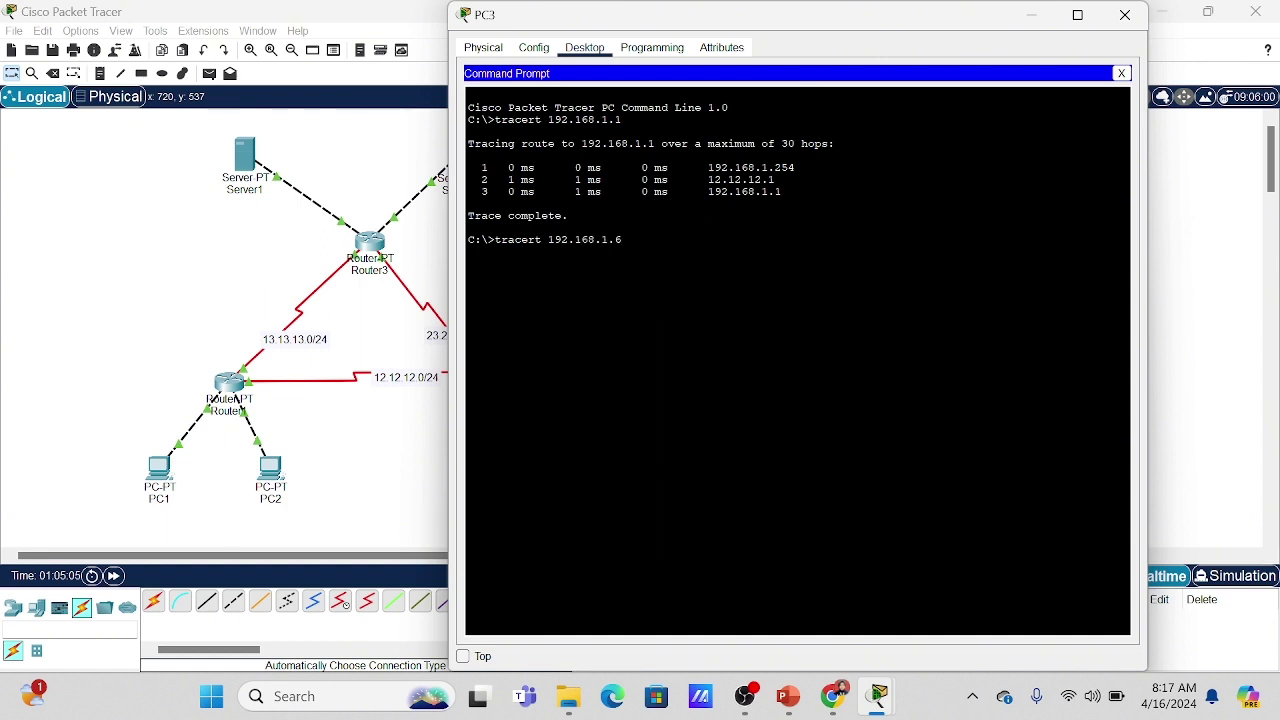
text(5)
key(Return)
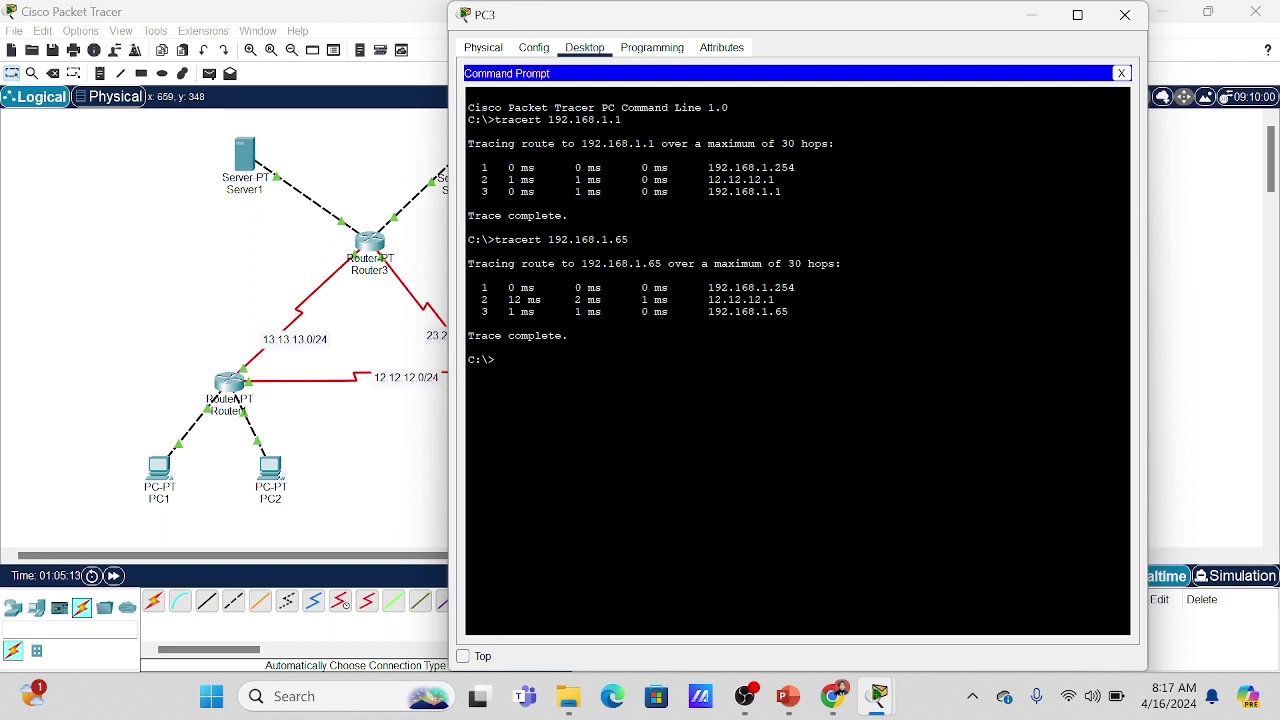
Trace the route from PC3 to 33.33.33.1, correcting the misspelled tracert command before running it.
text(race)
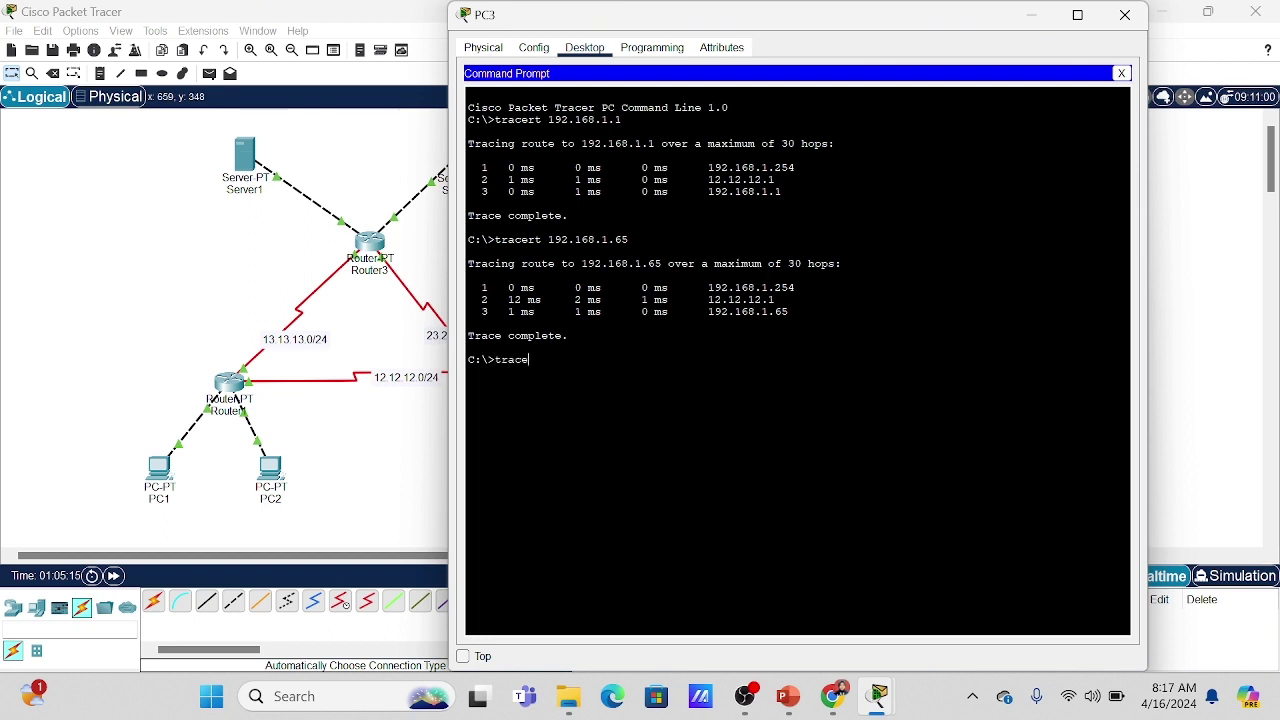
text(ert)
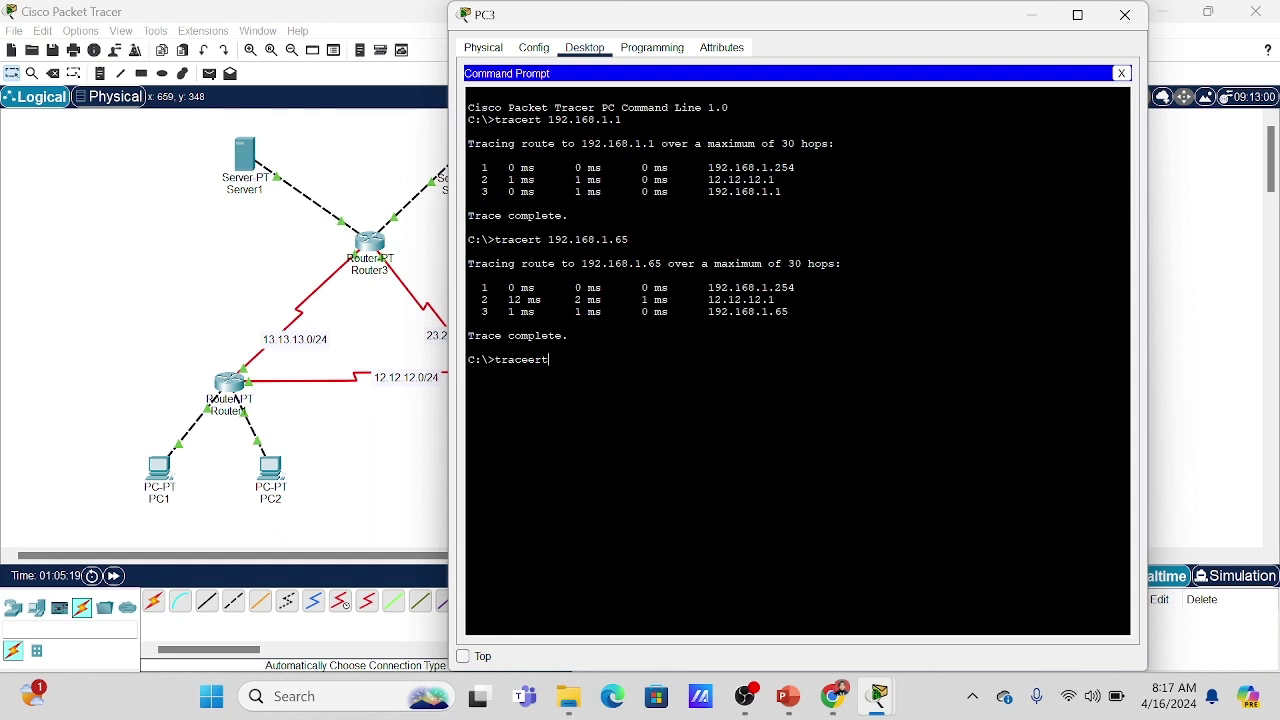
key(BackSpace)
key(BackSpace)
key(BackSpace)
text(ert)
text(3)
text(33.33)
text(.33.)
key(Return)
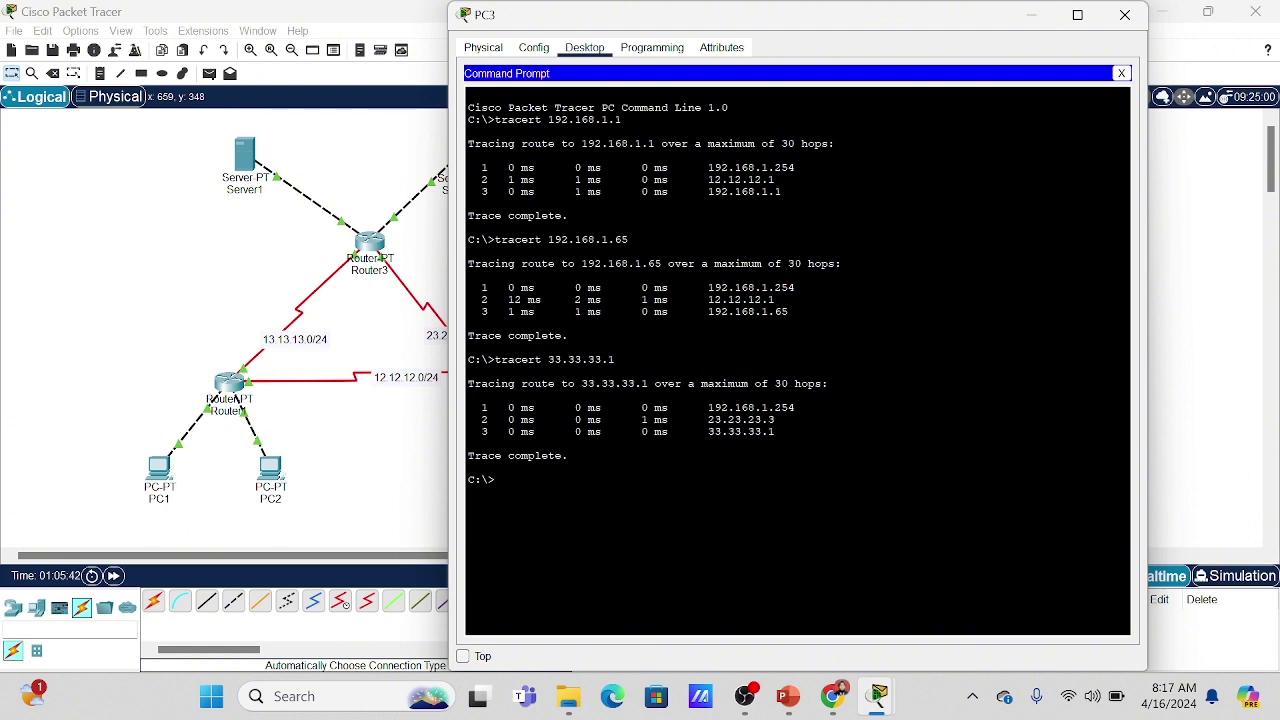
Trace the route from PC3 to 43.43.43.1 with tracert and close PC3's window.
text(tracert)
text(43.43.43.1)
key(Return)
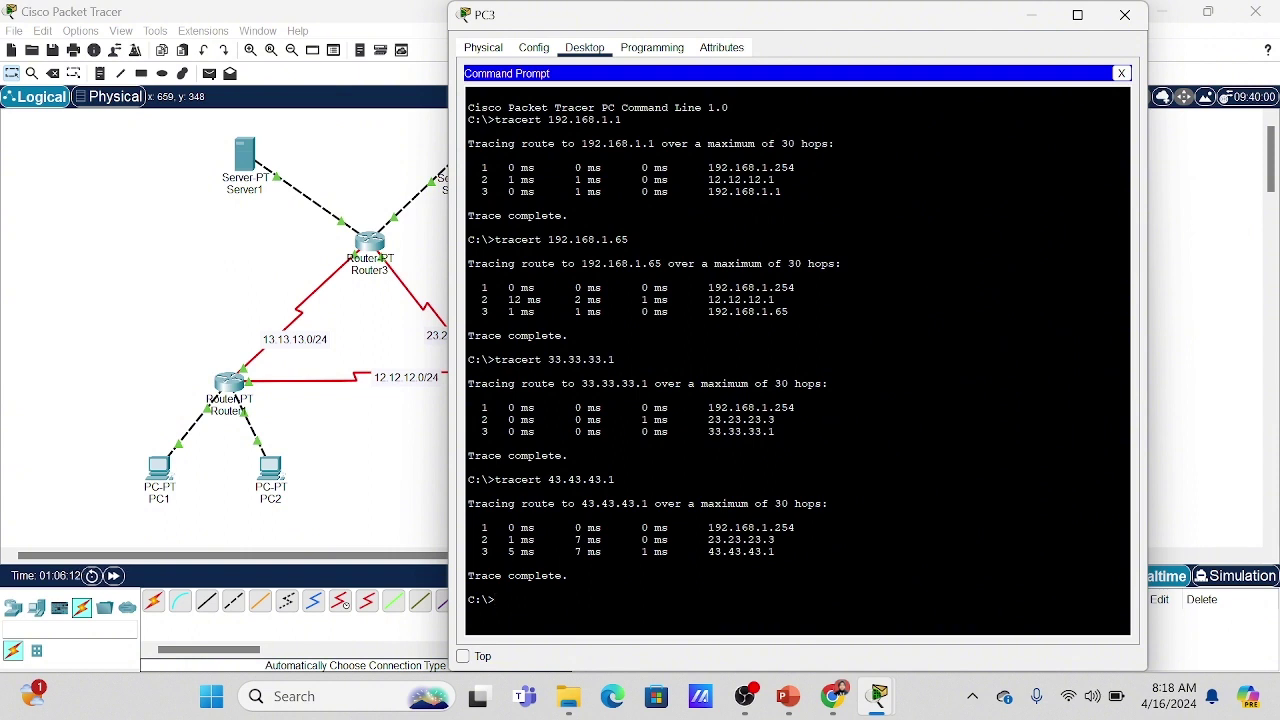
click(1125, 16)
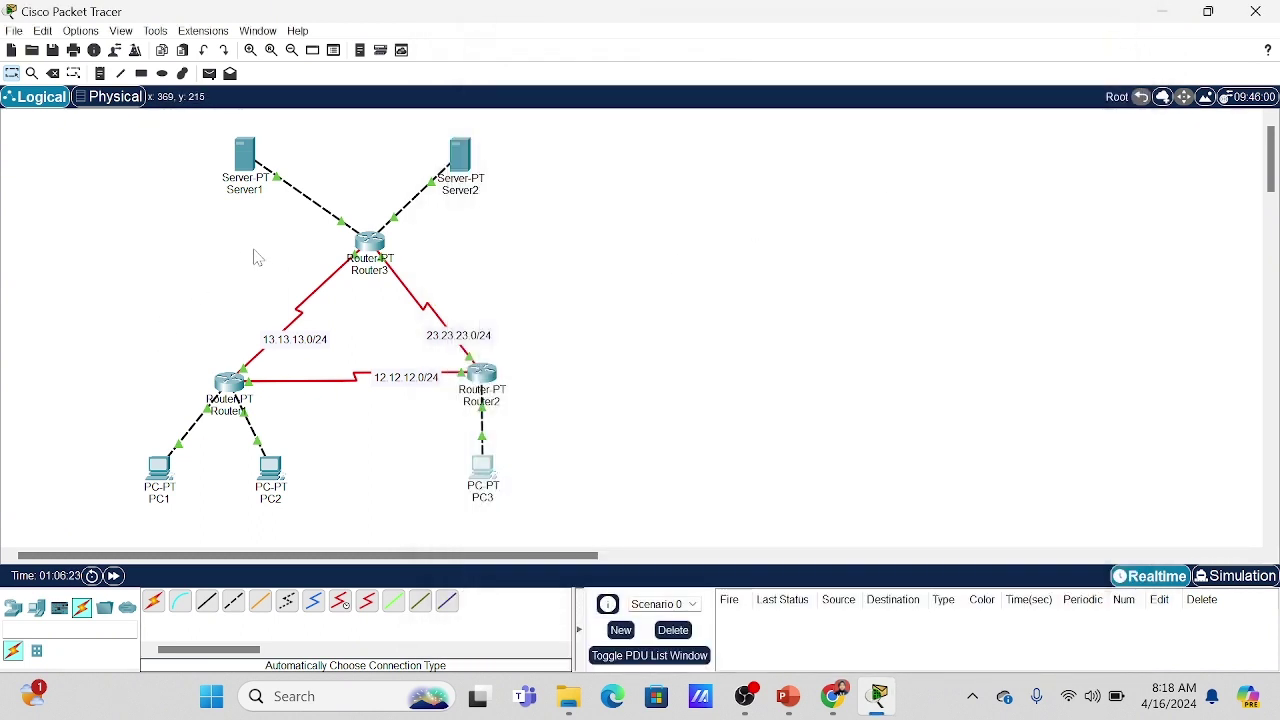
Open the Command Prompt on Server1 and run tracert 43.43.43.1.
click(243, 155)
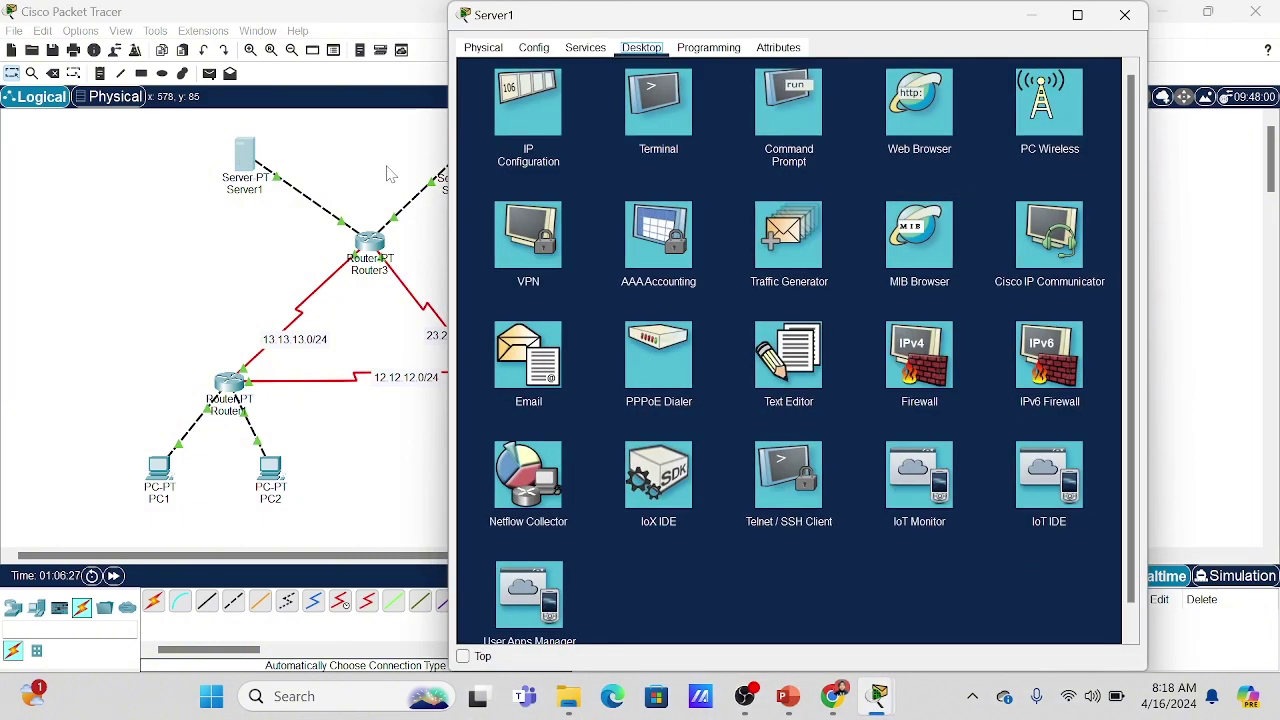
click(786, 140)
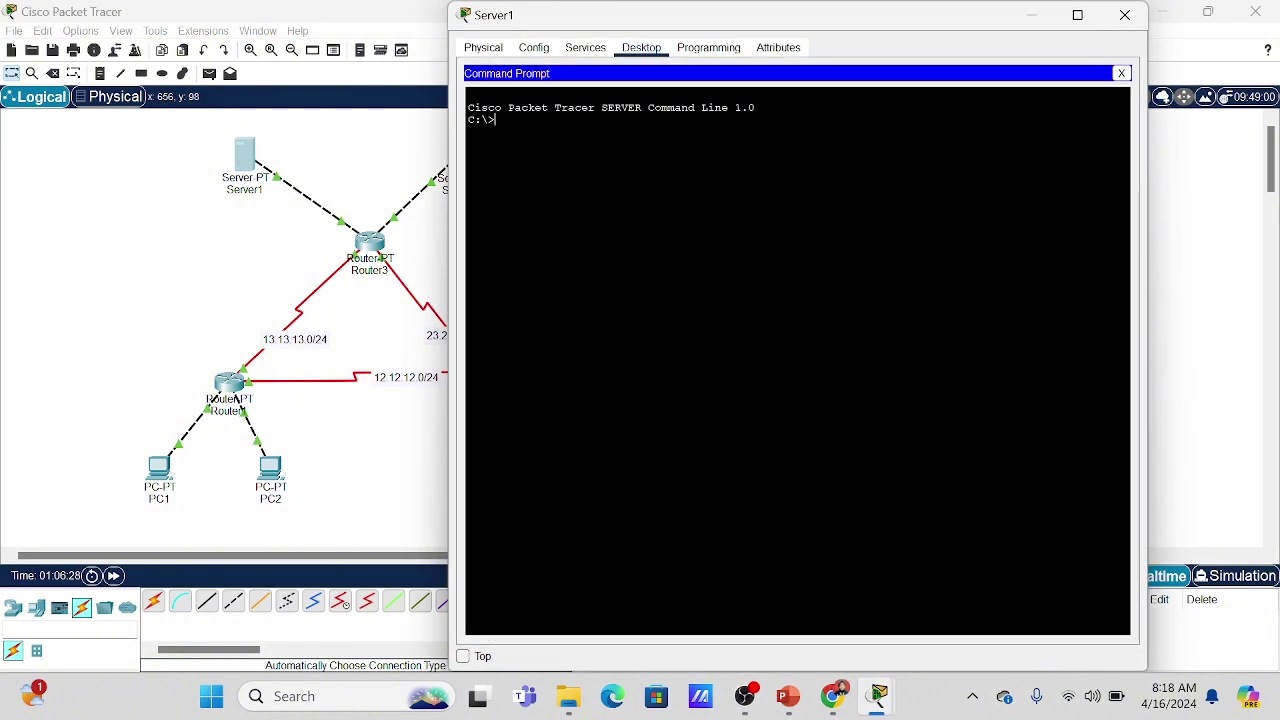
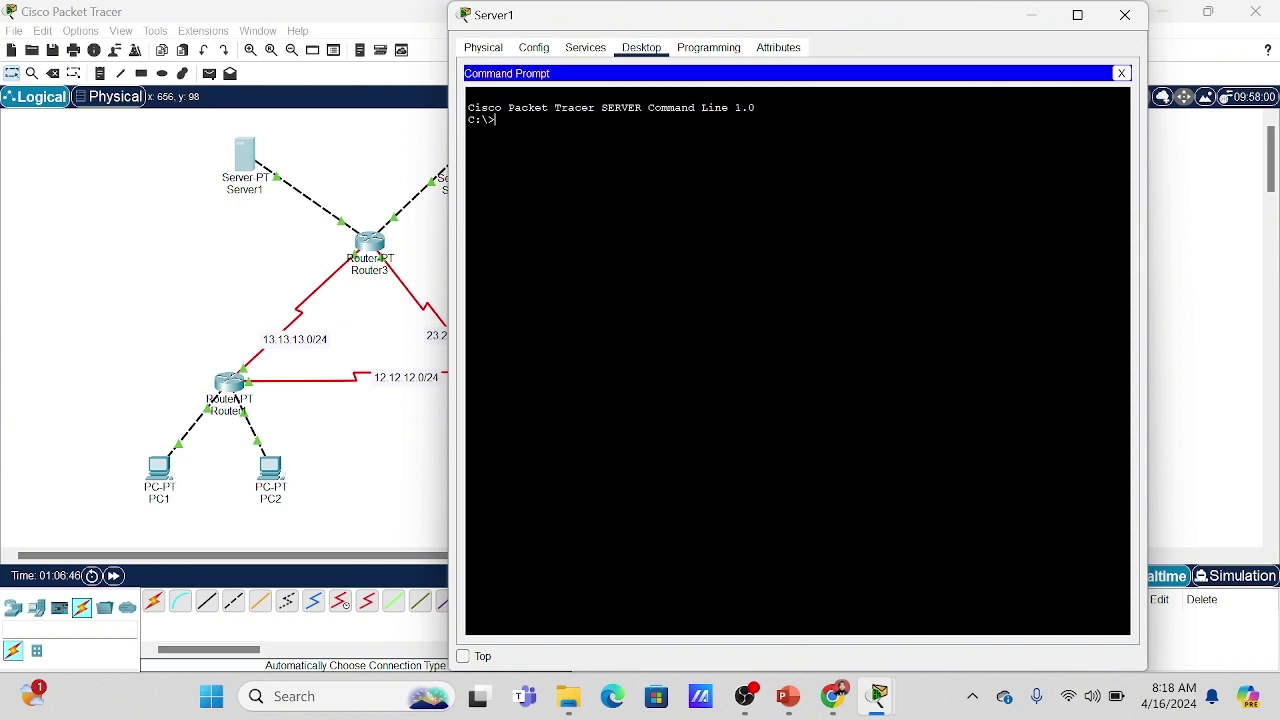
text(tracert 43.43.43.1)
key(Return)
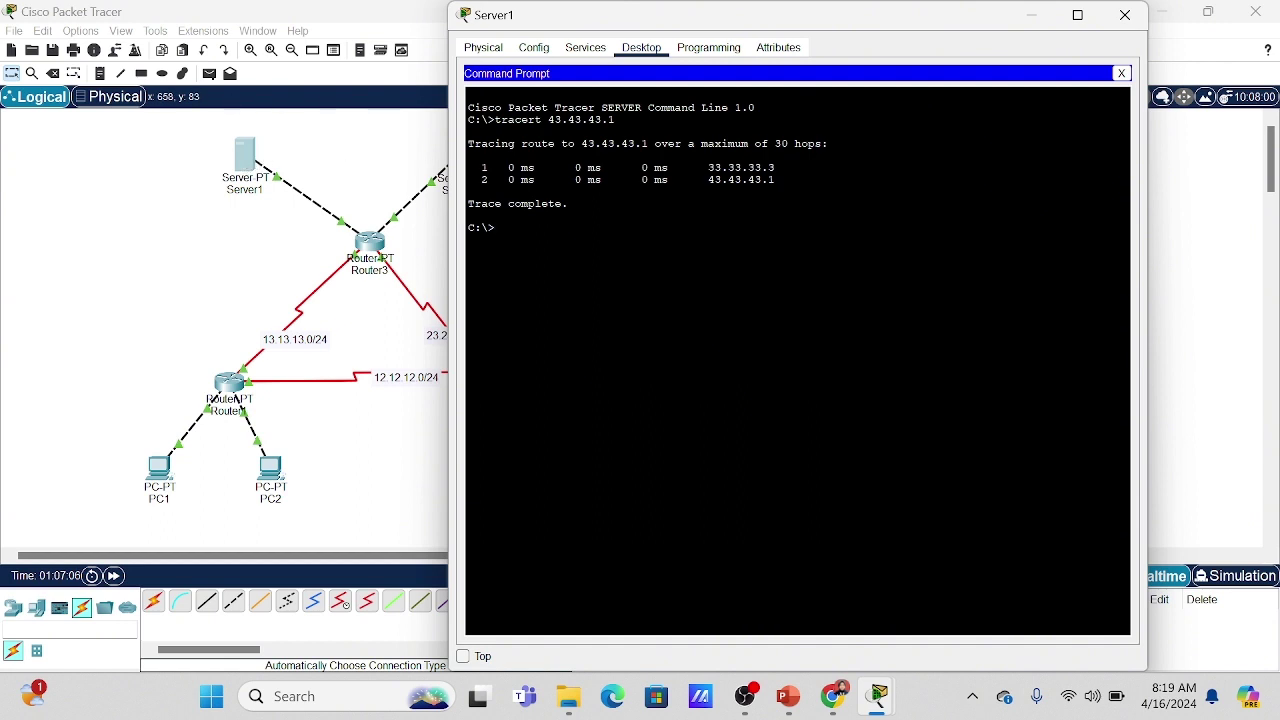
Trace the route from Server1 to 192.168.1.1 with tracert and close Server1's window.
text(tracert)
text(192.168.1.1)
key(Return)
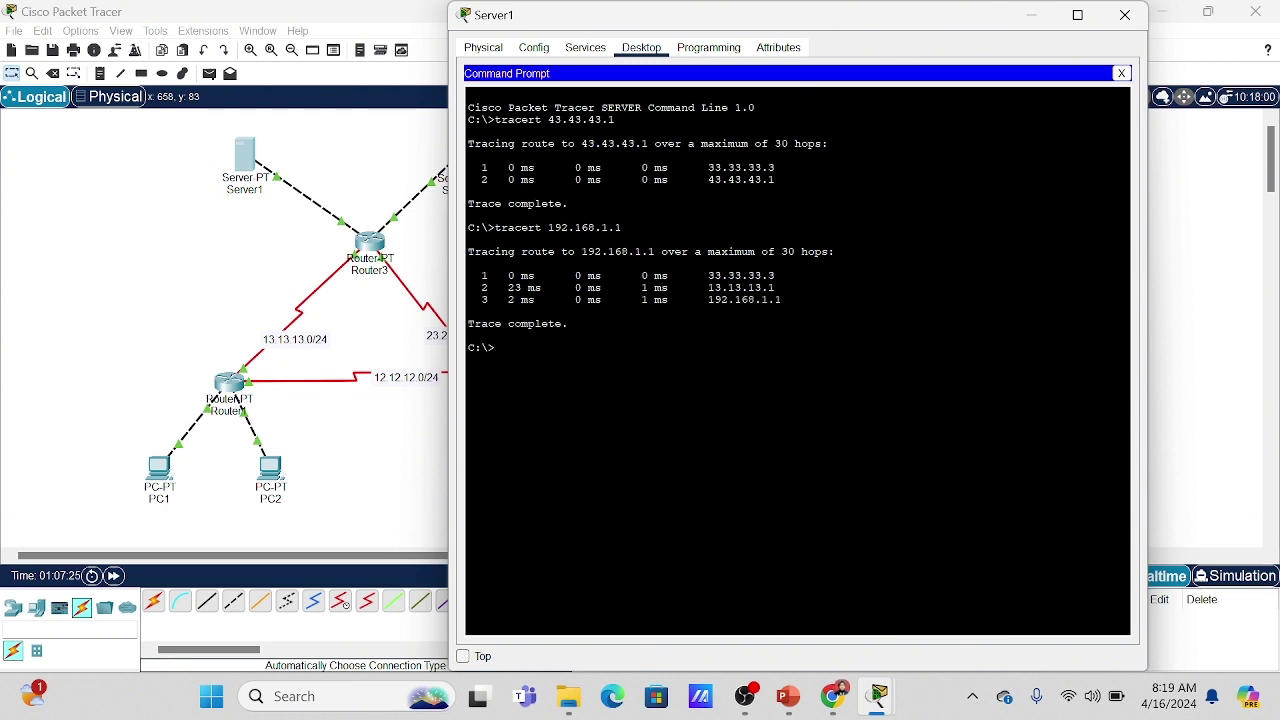
click(1125, 20)
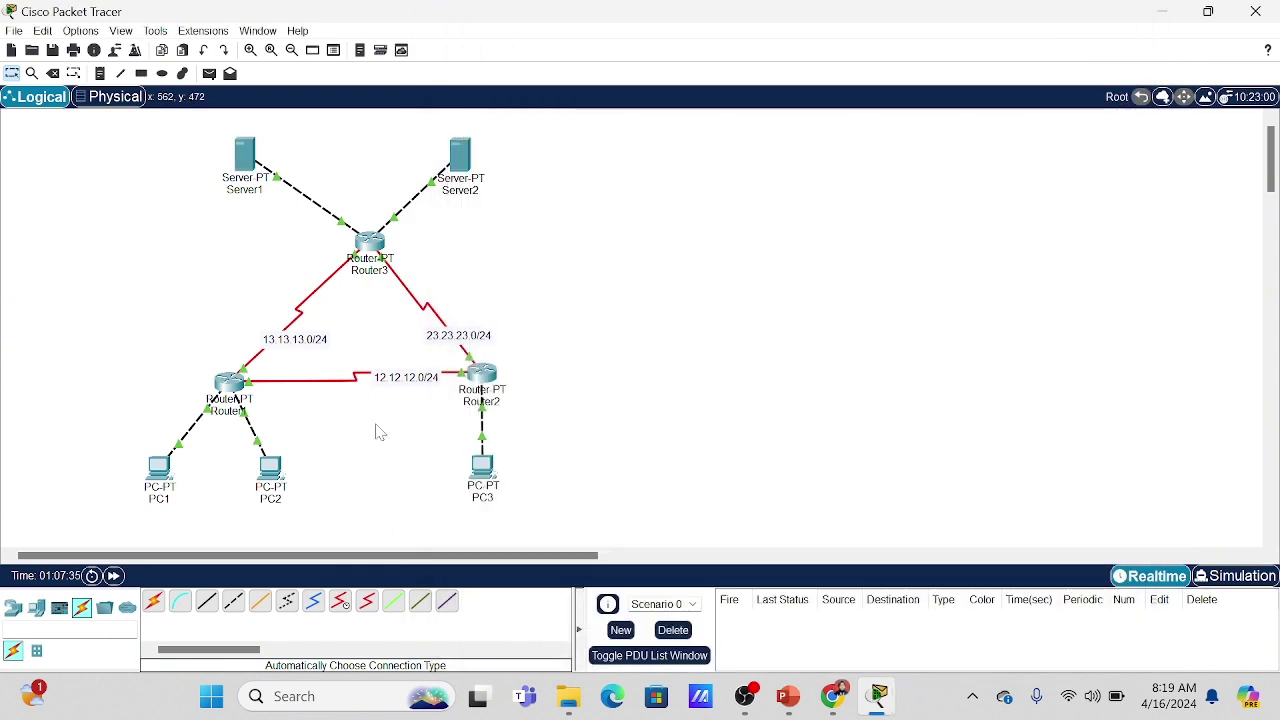
Check PC2's address in the topology, reopen Server1's Command Prompt and run tracert 192.168.1.65.
mouse_move(270, 495)
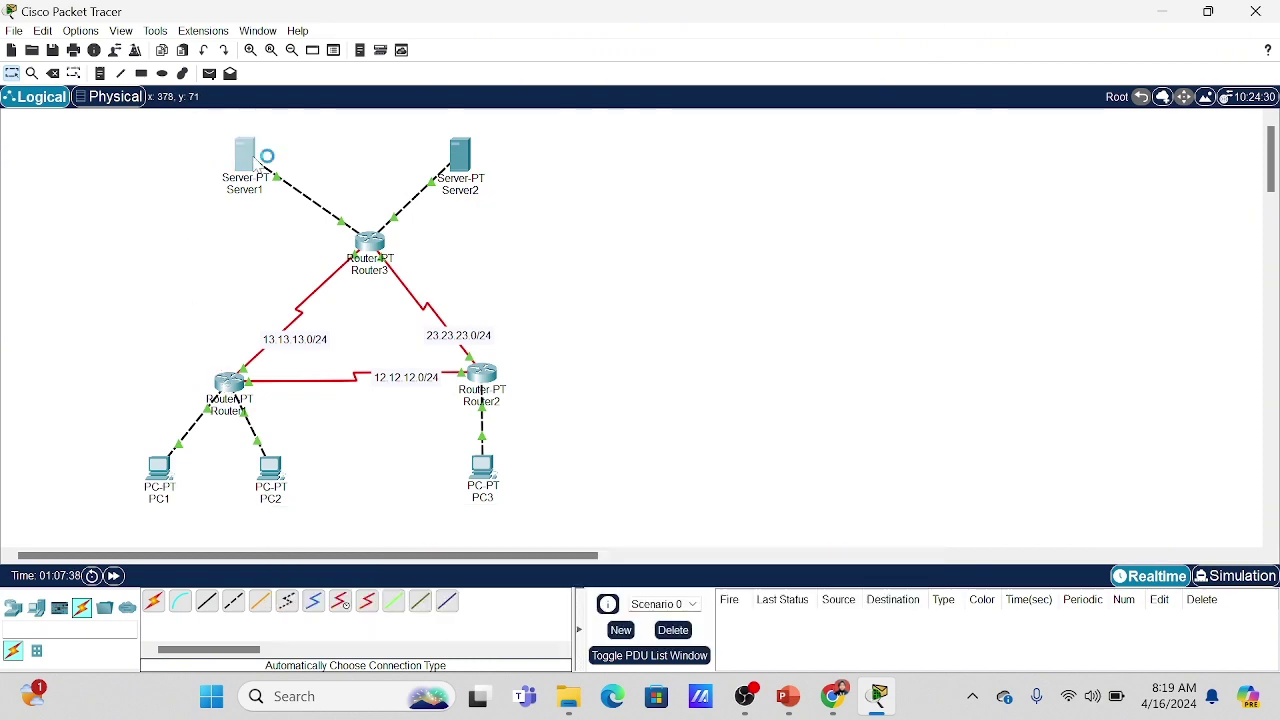
click(258, 152)
click(797, 226)
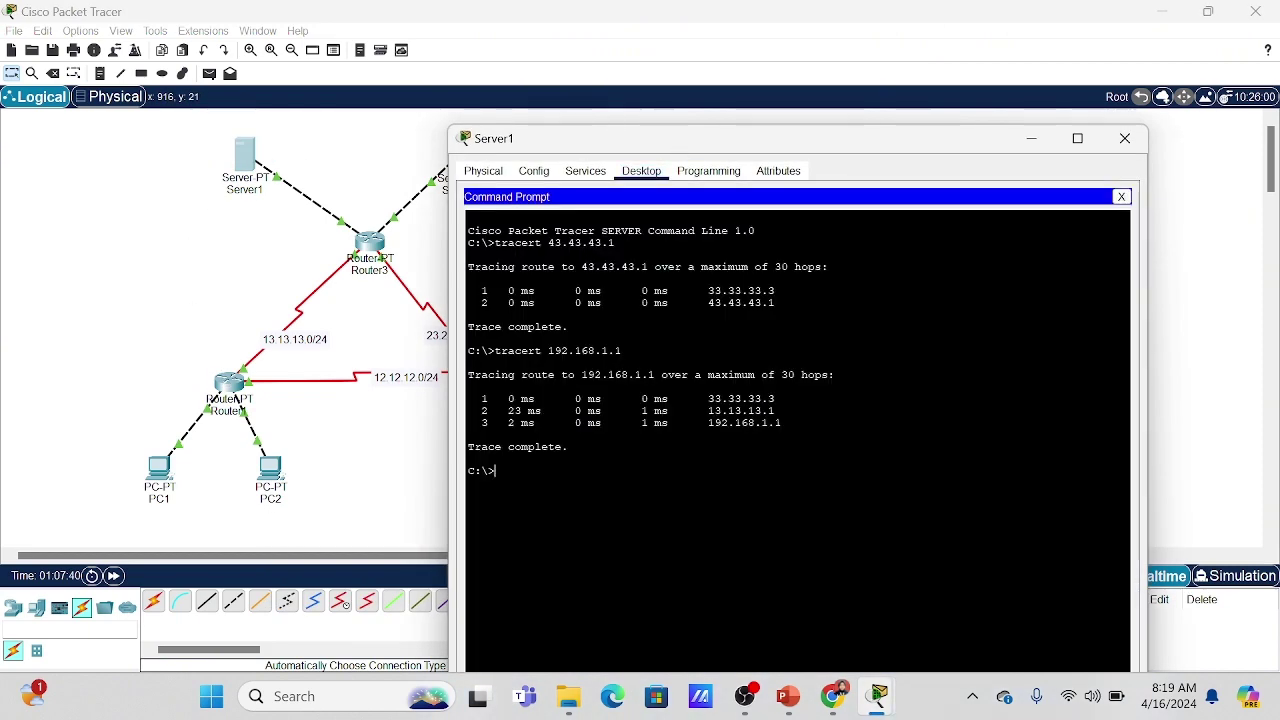
text(tracert)
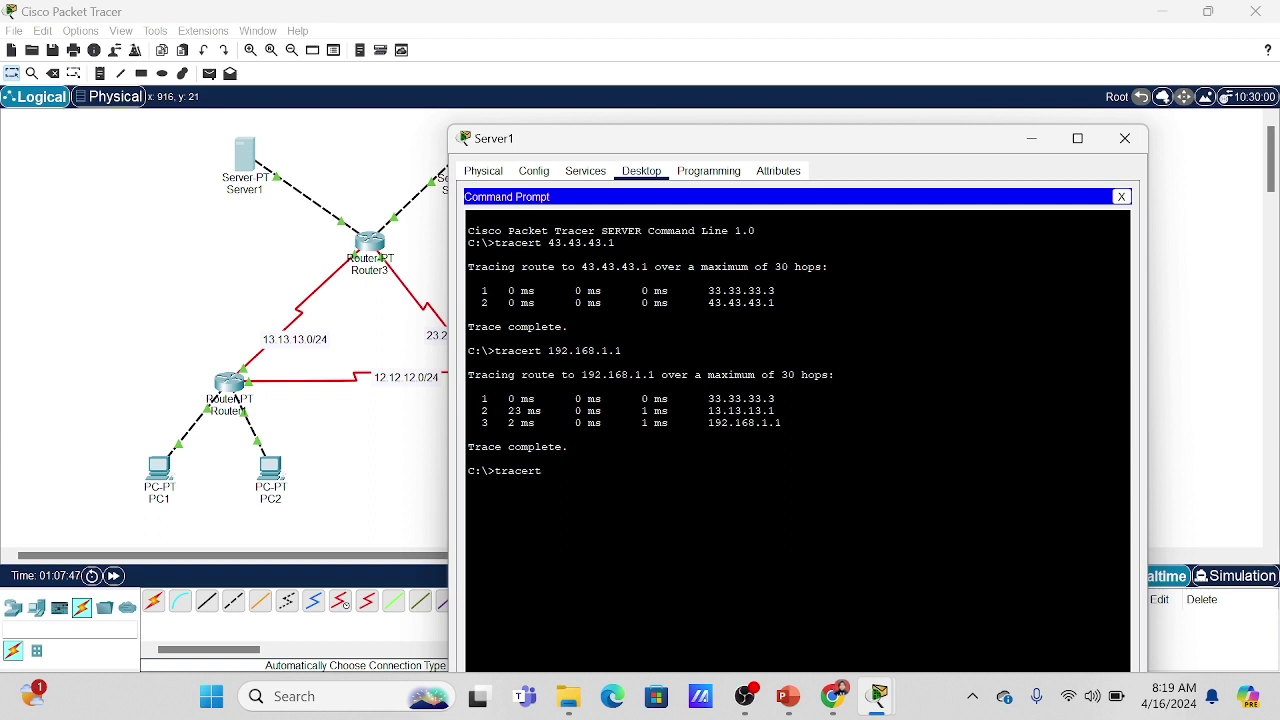
text(192.168.1)
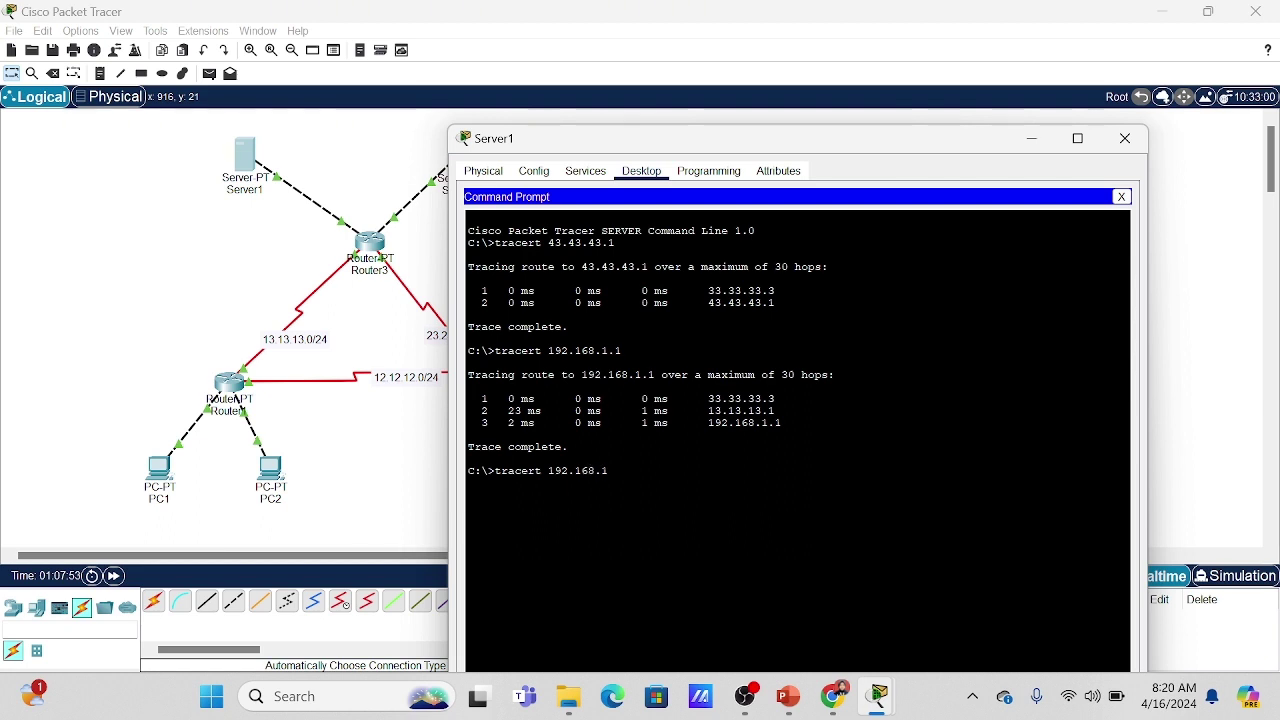
text(.65)
key(Return)
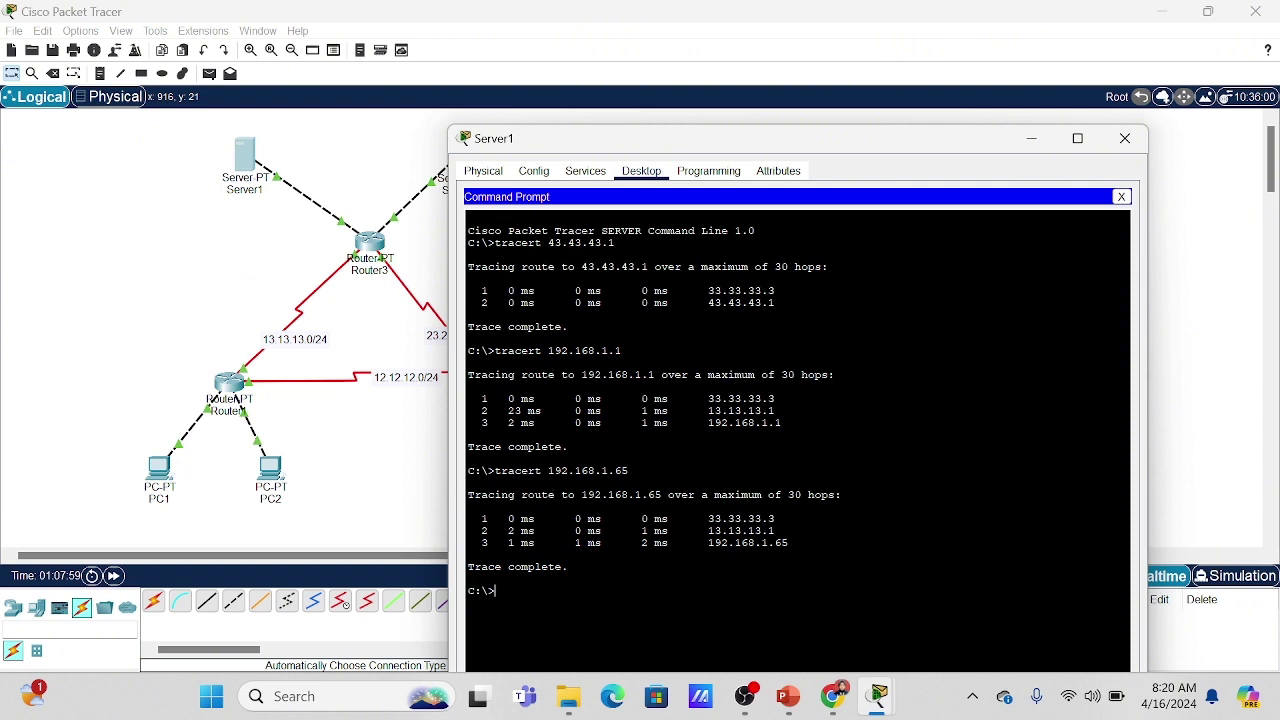
Trace the route from Server1 to 192.168.1.253 with tracert and close Server1's window.
drag(633, 149, 605, 87)
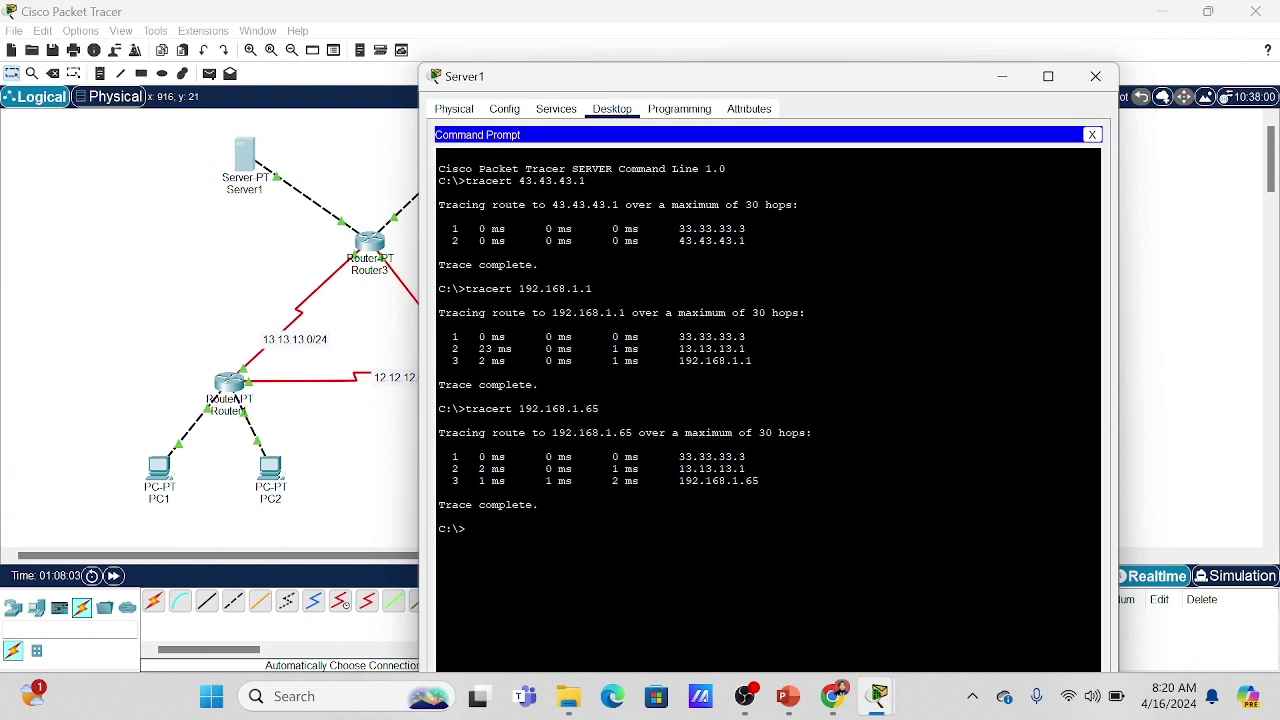
text(tracert)
text(192.168.1.26)
key(BackSpace)
text(53)
key(Return)
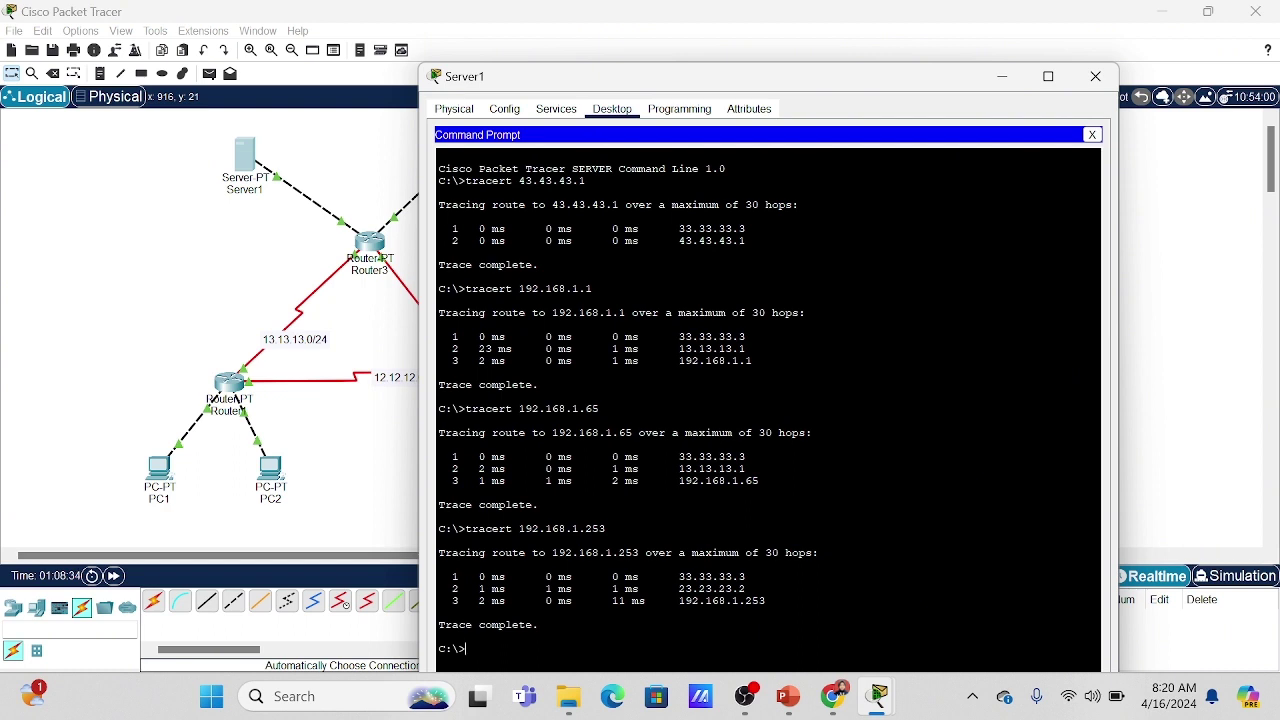
click(1095, 76)
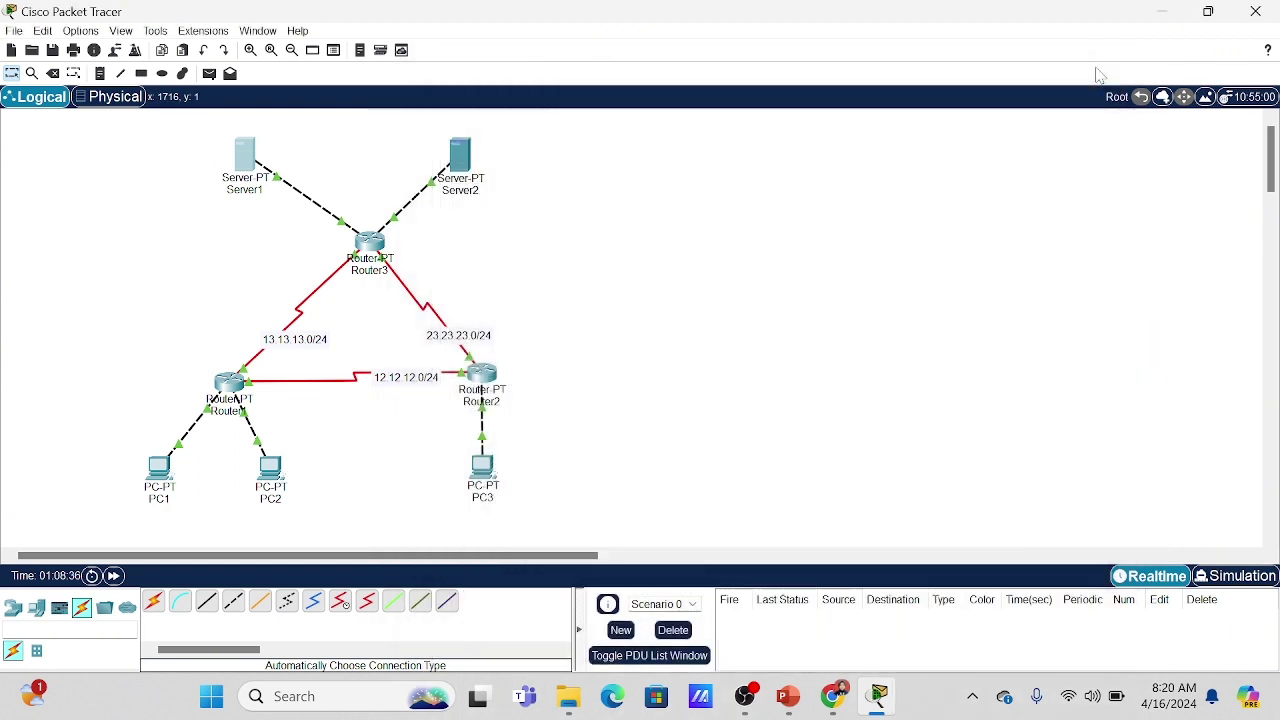